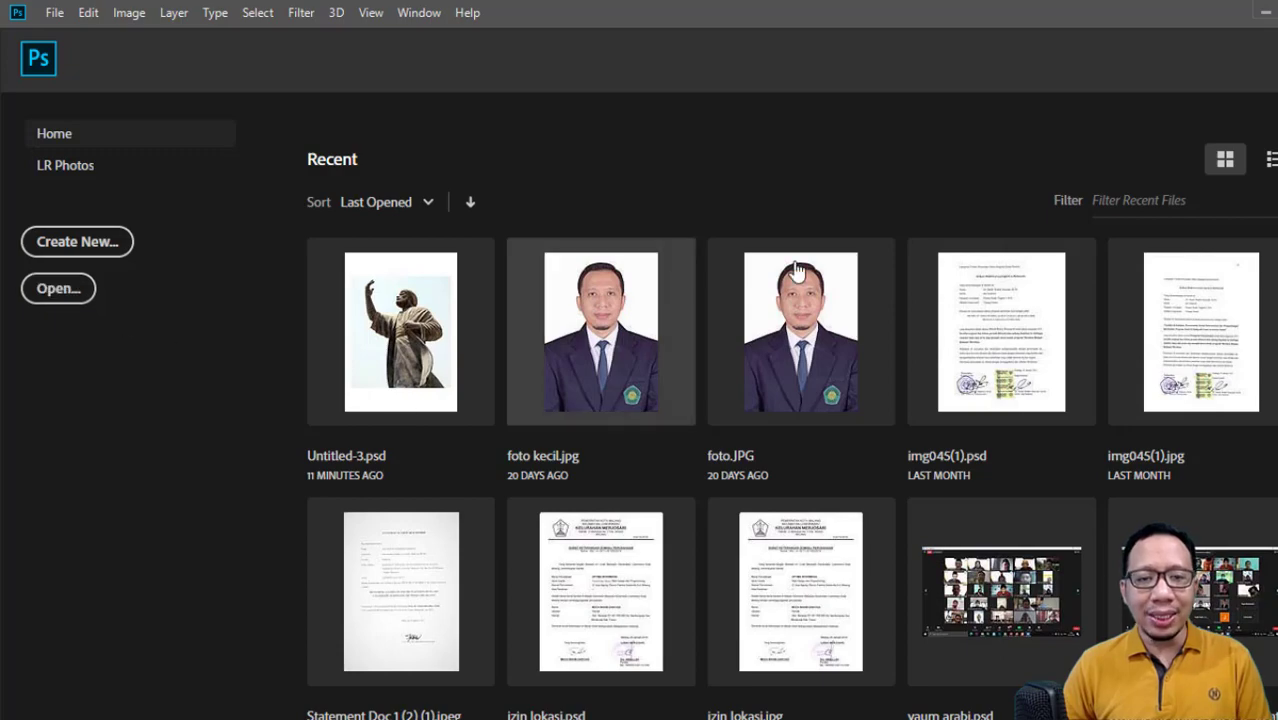
# - Start creating a new document from the home screen
pyautogui.scroll(-1, 893, 470)
pyautogui.scroll(-3, 897, 474)
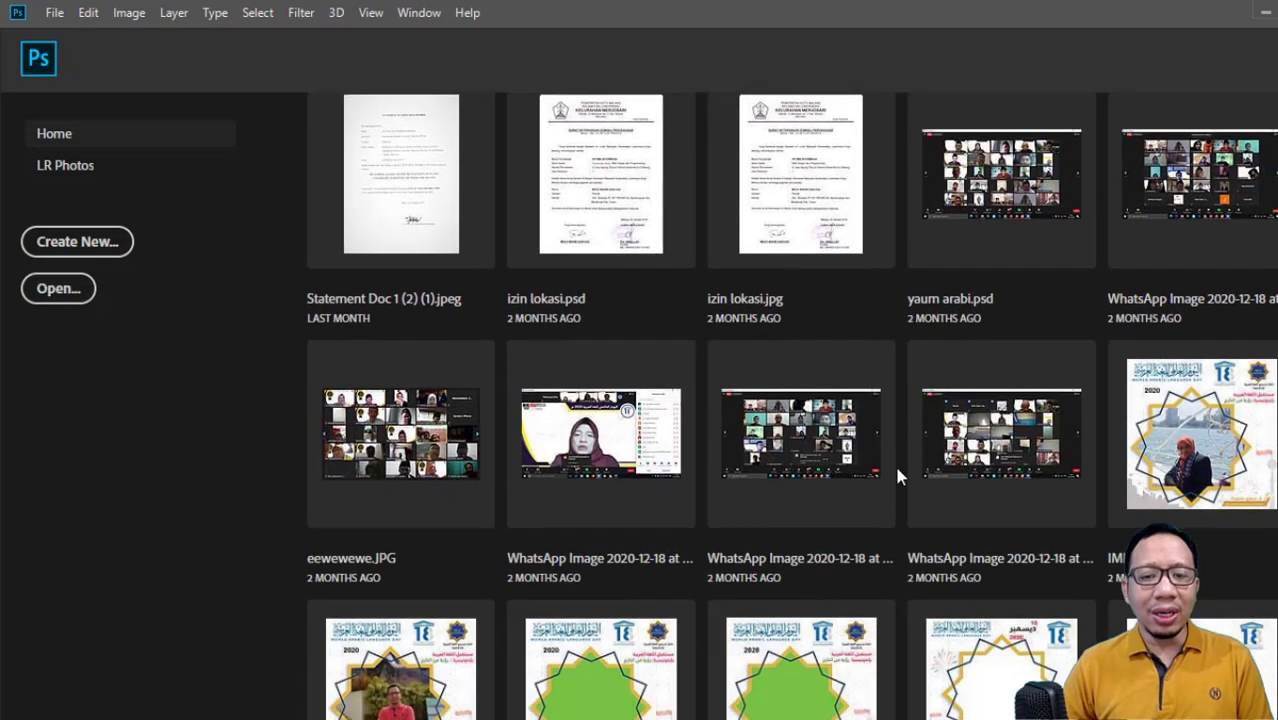
pyautogui.scroll(4, 896, 470)
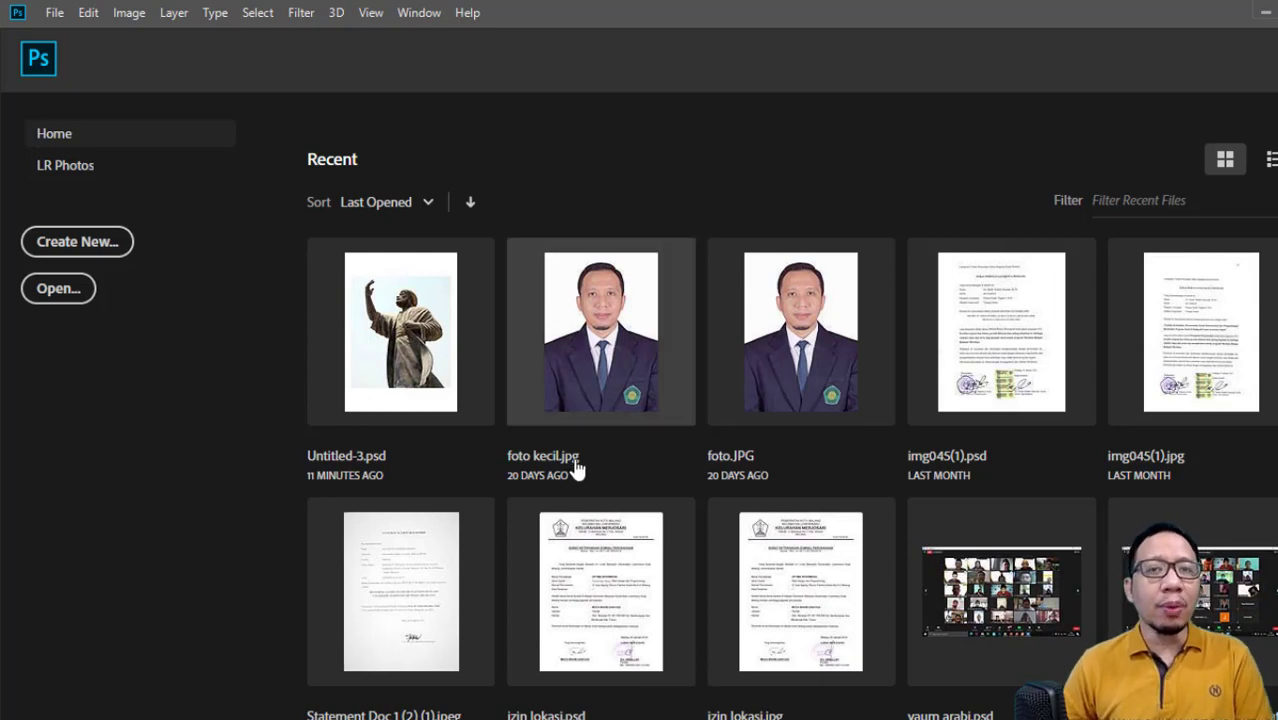
pyautogui.click(109, 244)
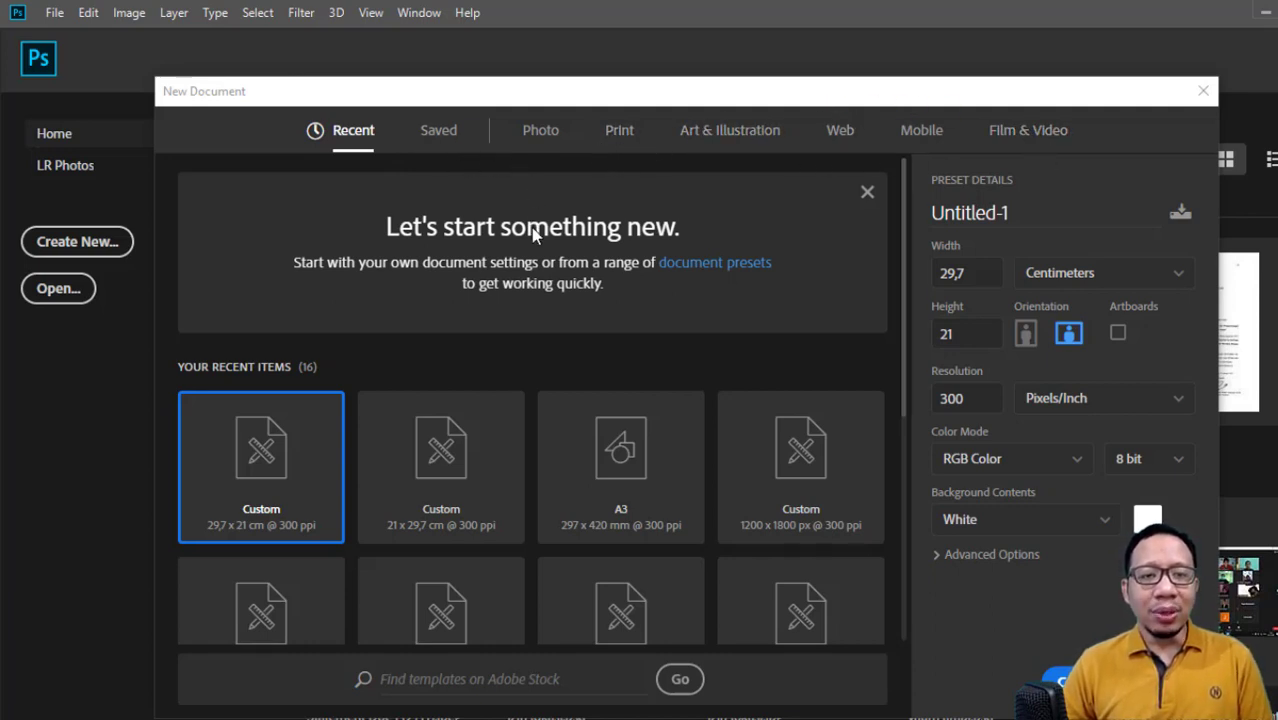
# - Choose the A4 print preset and set its size units to centimeters
pyautogui.click(618, 139)
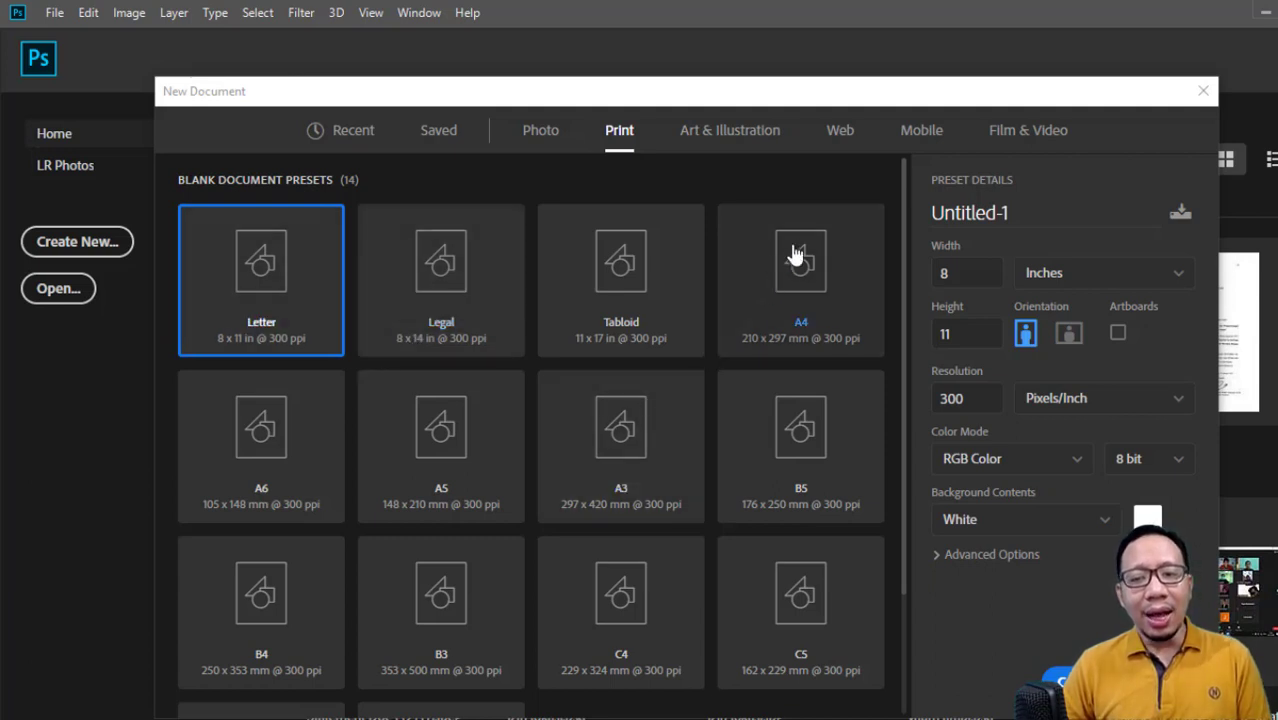
pyautogui.click(782, 272)
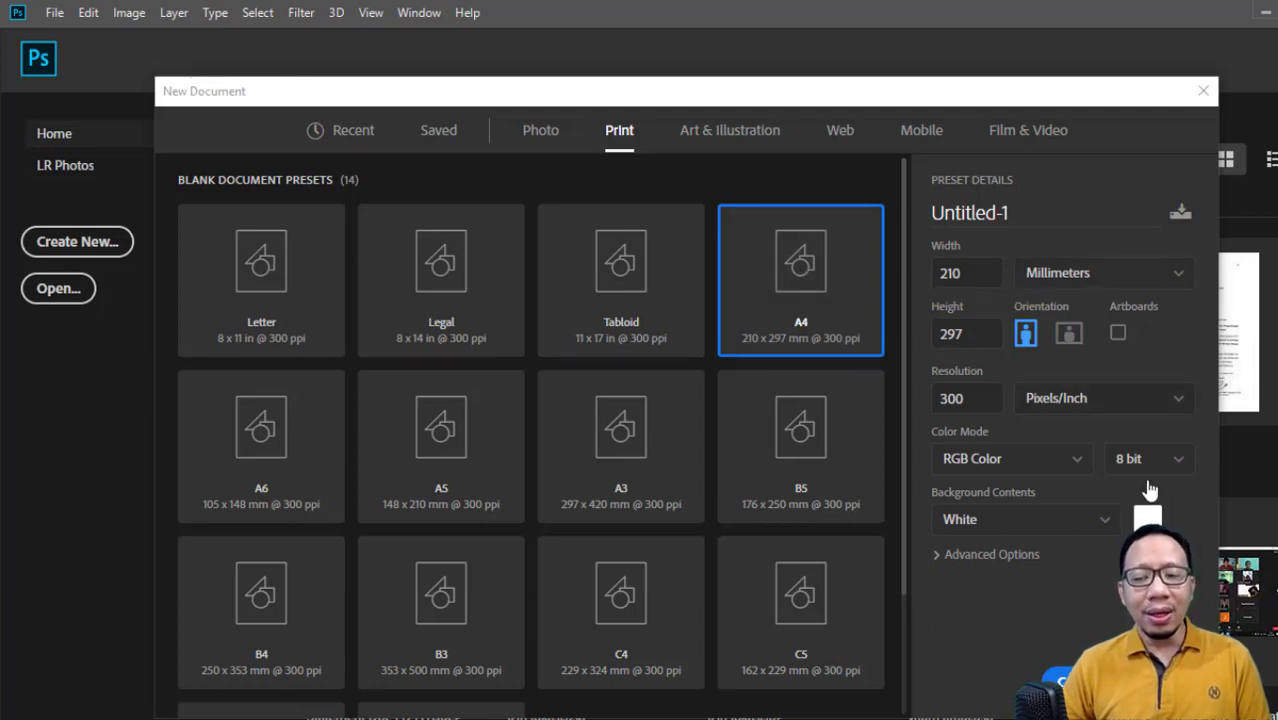
pyautogui.click(1093, 274)
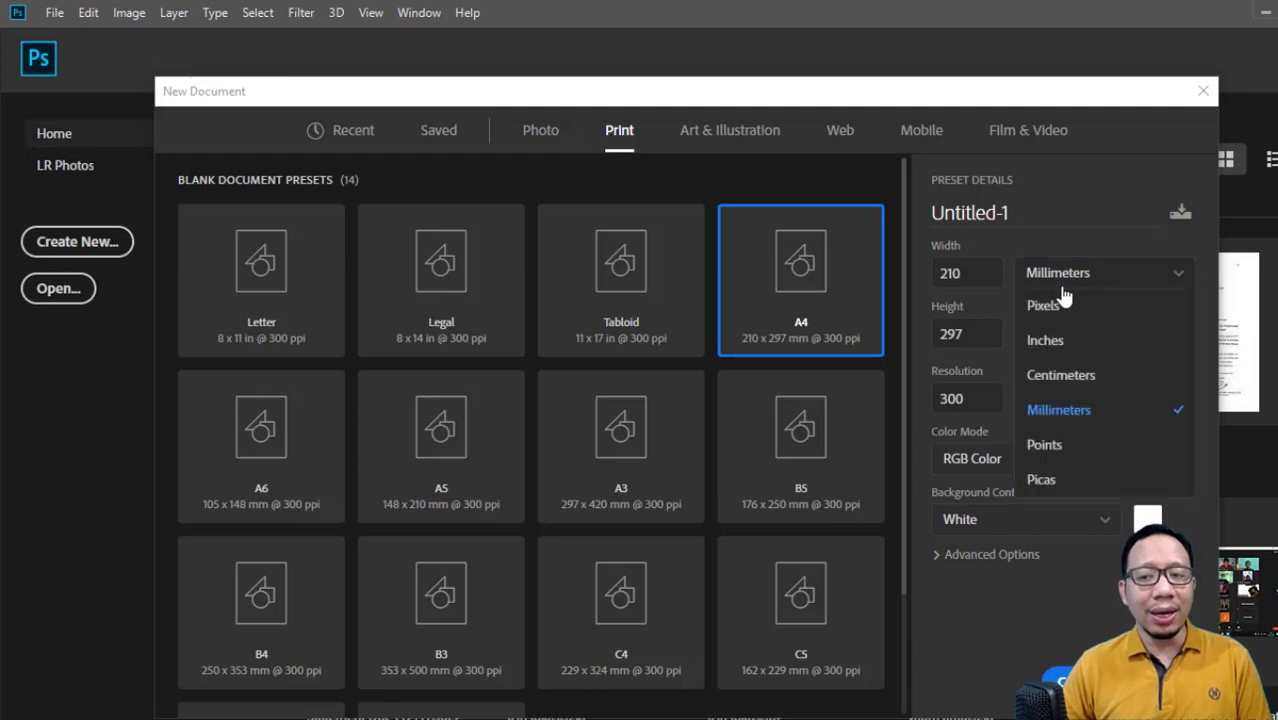
pyautogui.click(1084, 379)
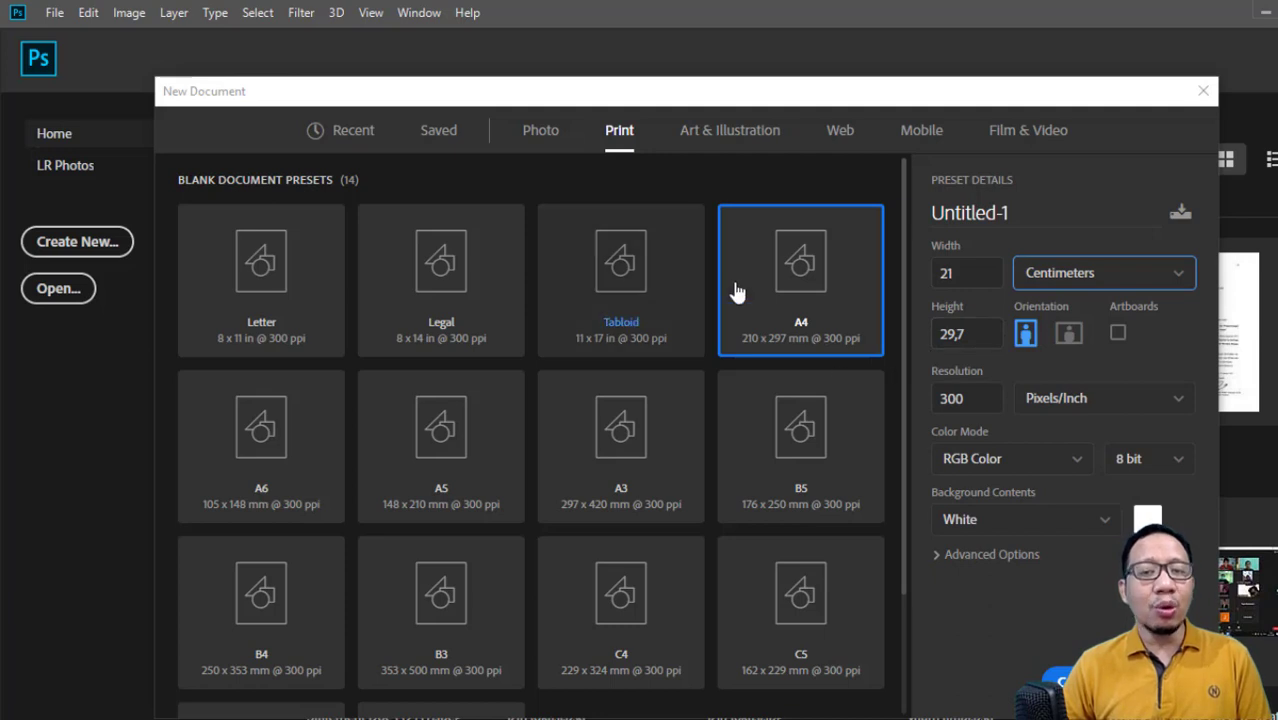
# - Check the A4 width and height, try landscape orientation, and return the page to portrait
pyautogui.moveTo(966, 280); pyautogui.dragTo(776, 292)
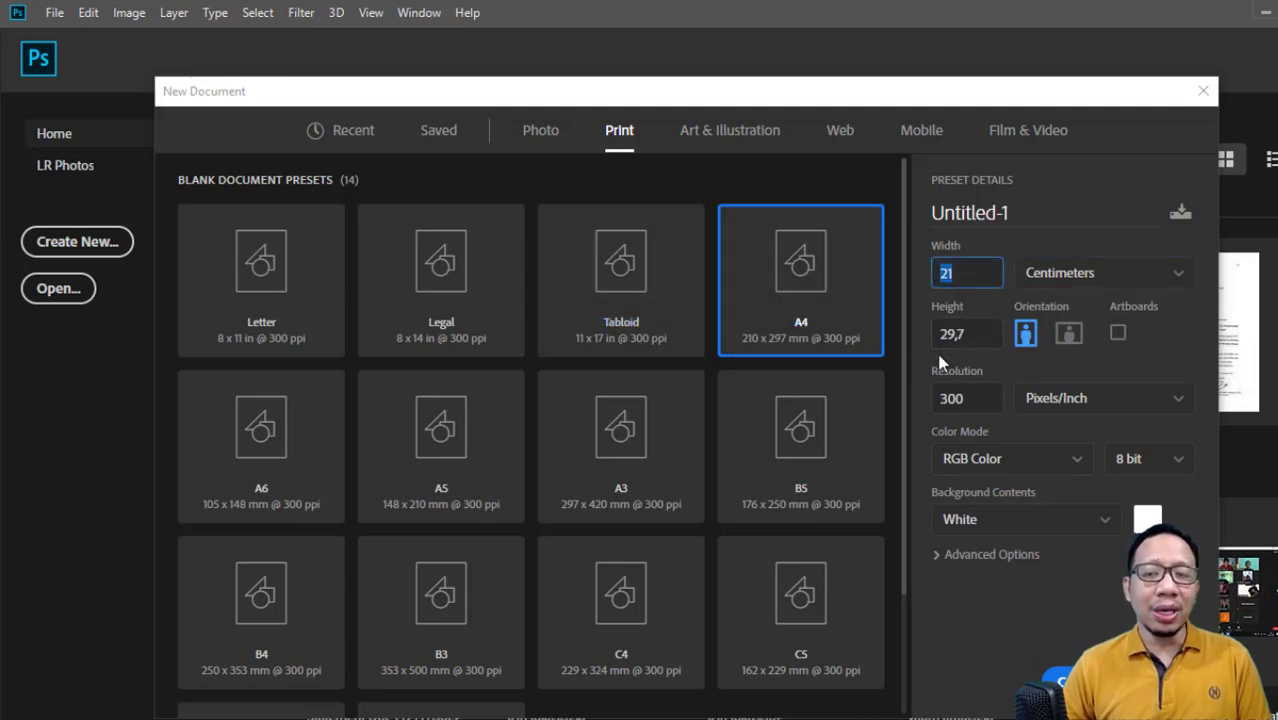
pyautogui.moveTo(972, 337); pyautogui.dragTo(762, 358)
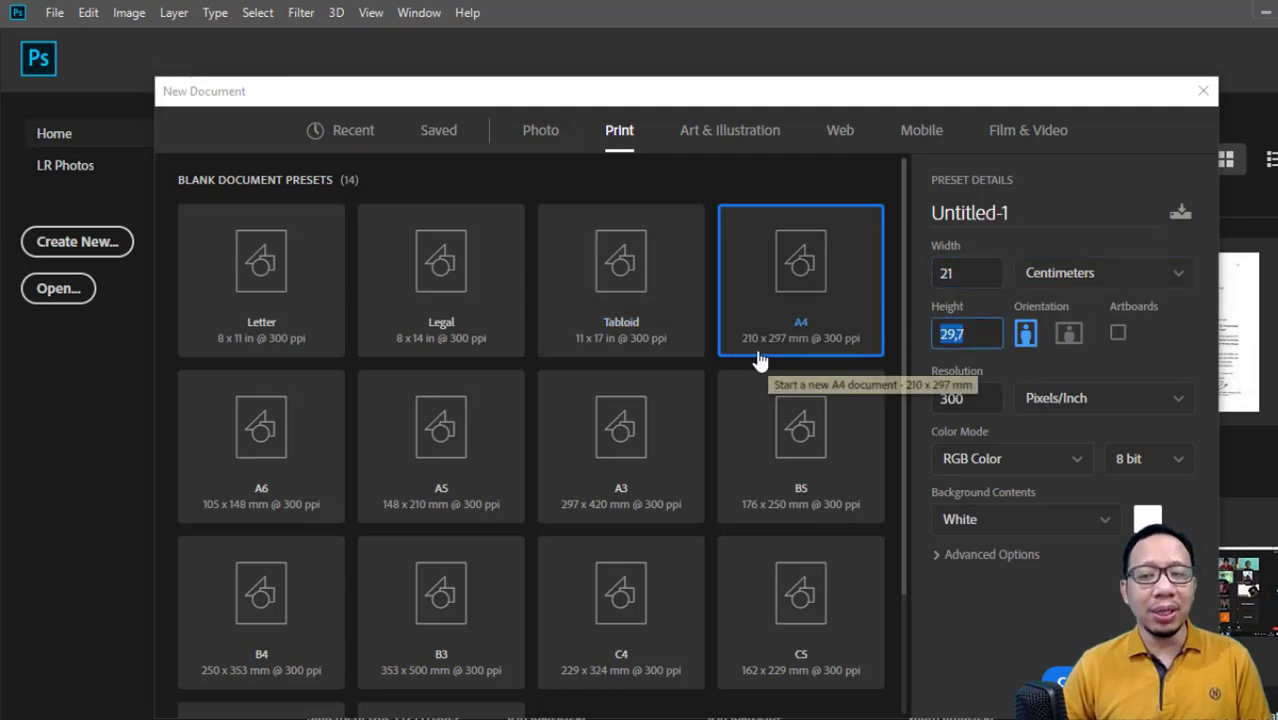
pyautogui.click(1075, 338)
pyautogui.click(1075, 338)
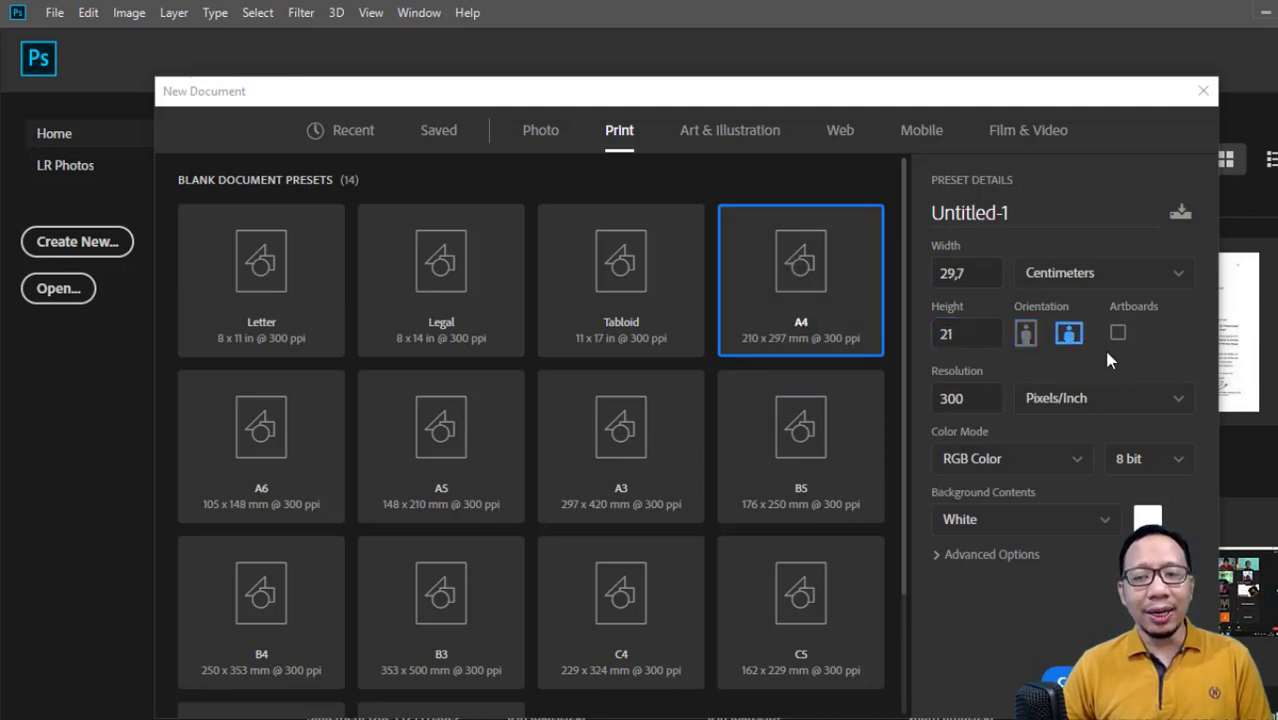
pyautogui.click(1016, 340)
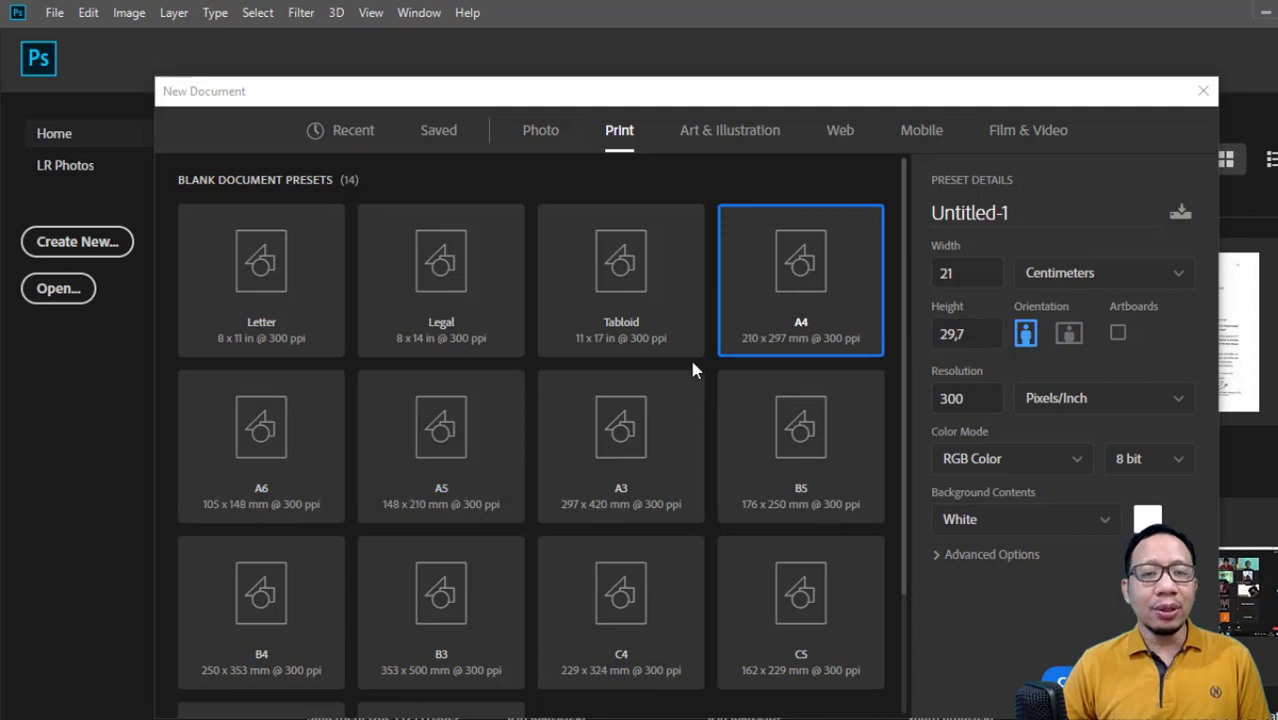
# - Try the Landscape, 4 x 6 photo preset, view the saved presets, and set the Default Photoshop Size units to centimeters
pyautogui.click(538, 140)
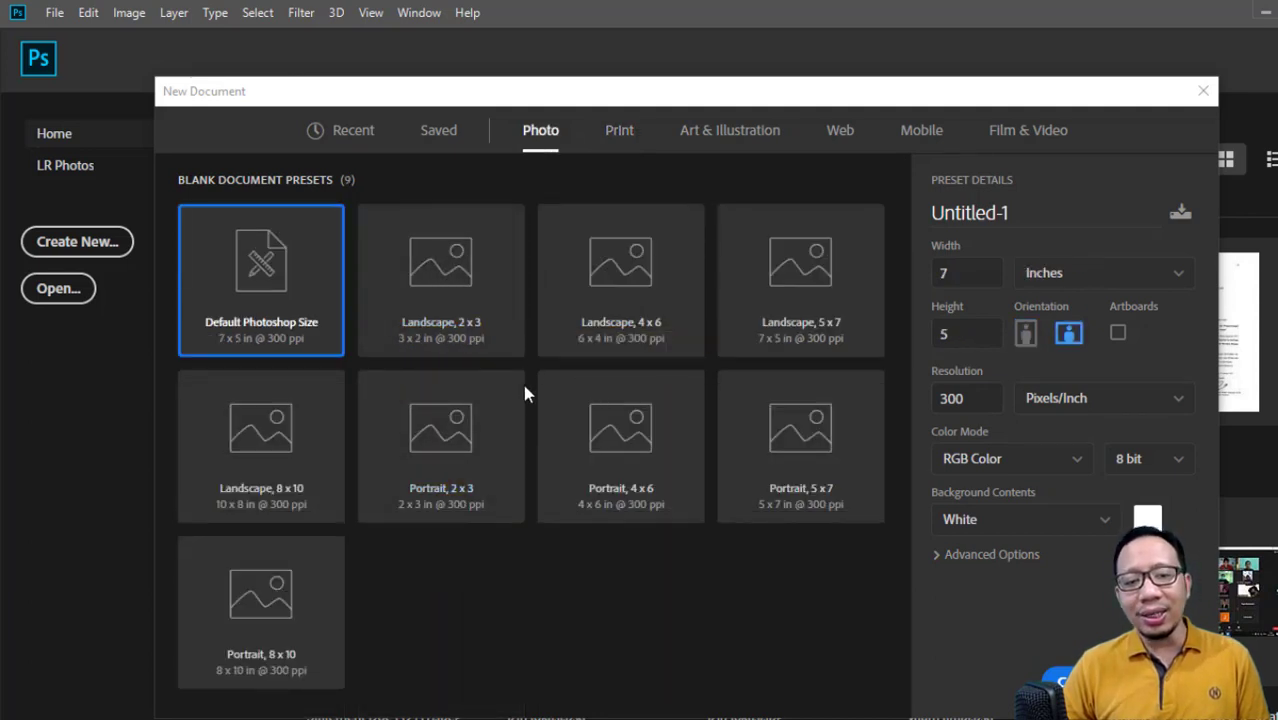
pyautogui.click(628, 285)
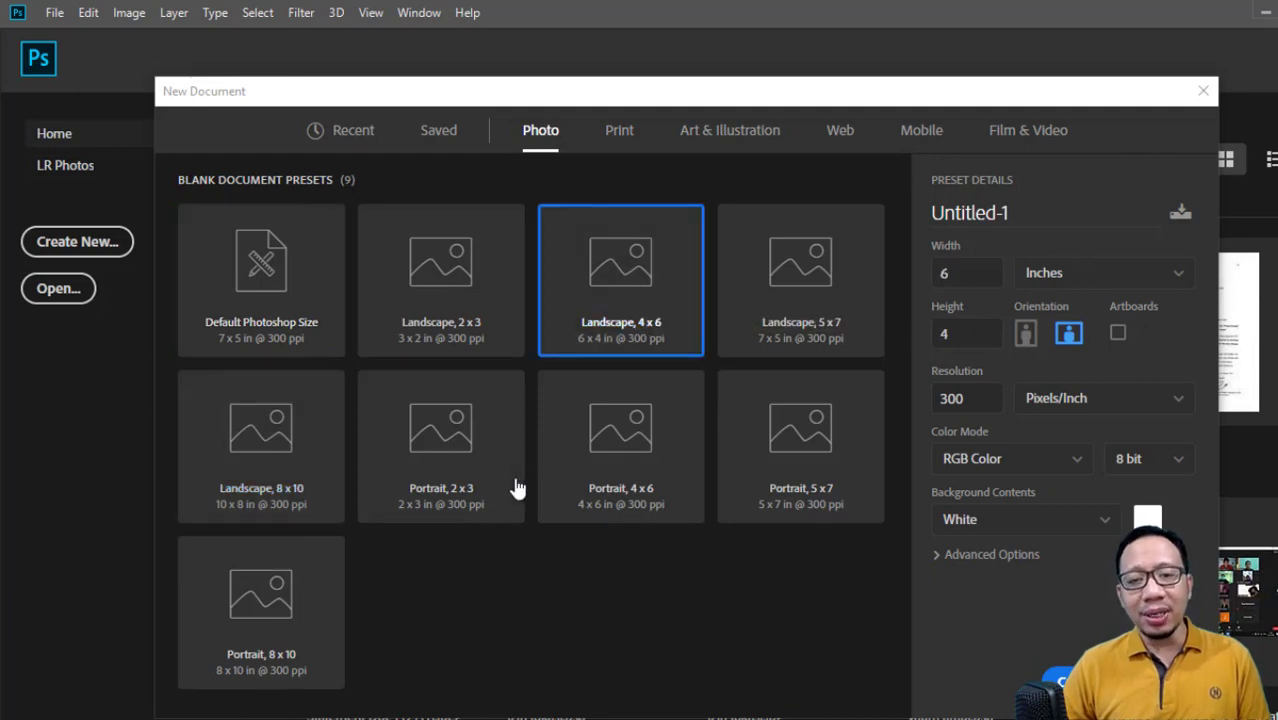
pyautogui.click(435, 140)
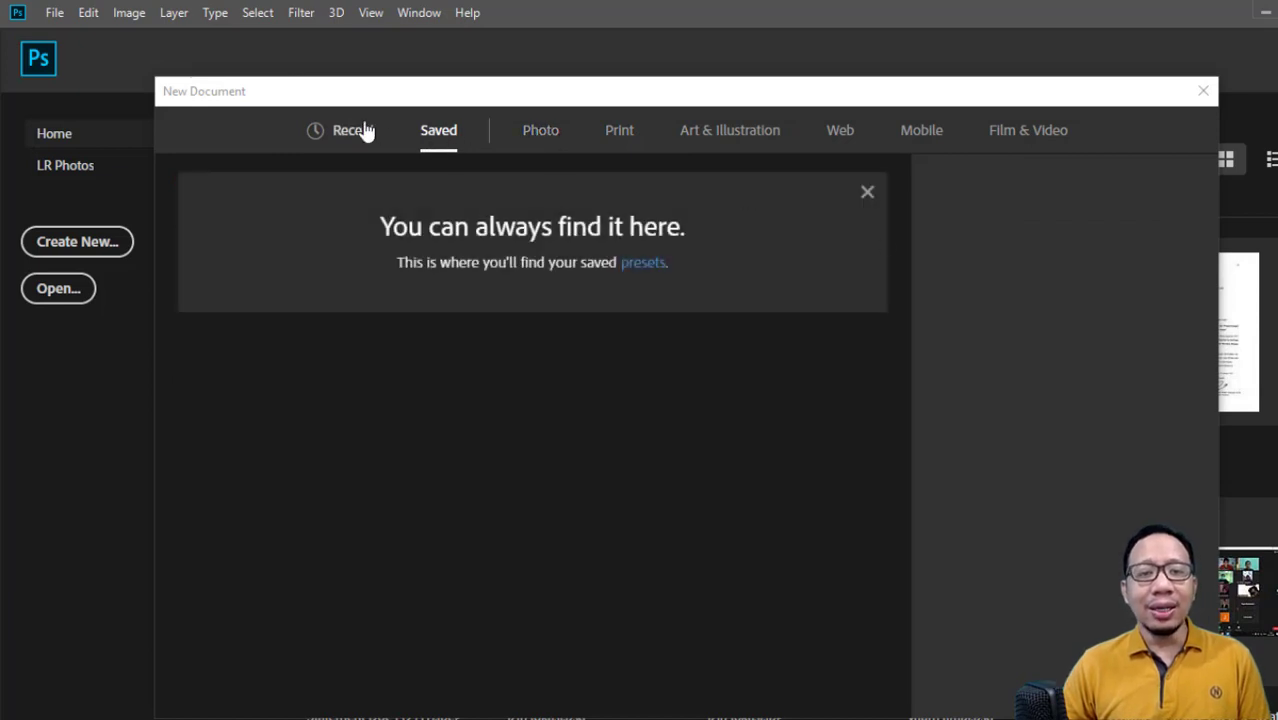
pyautogui.click(538, 140)
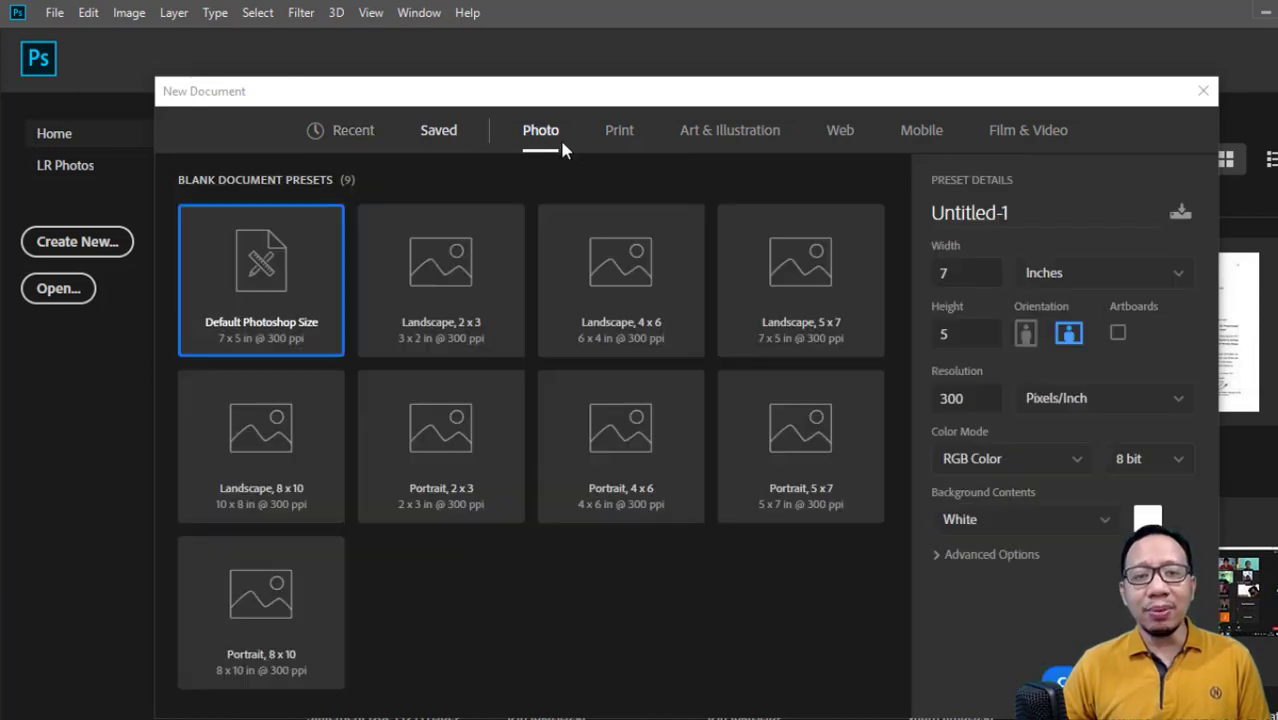
pyautogui.doubleClick(962, 276)
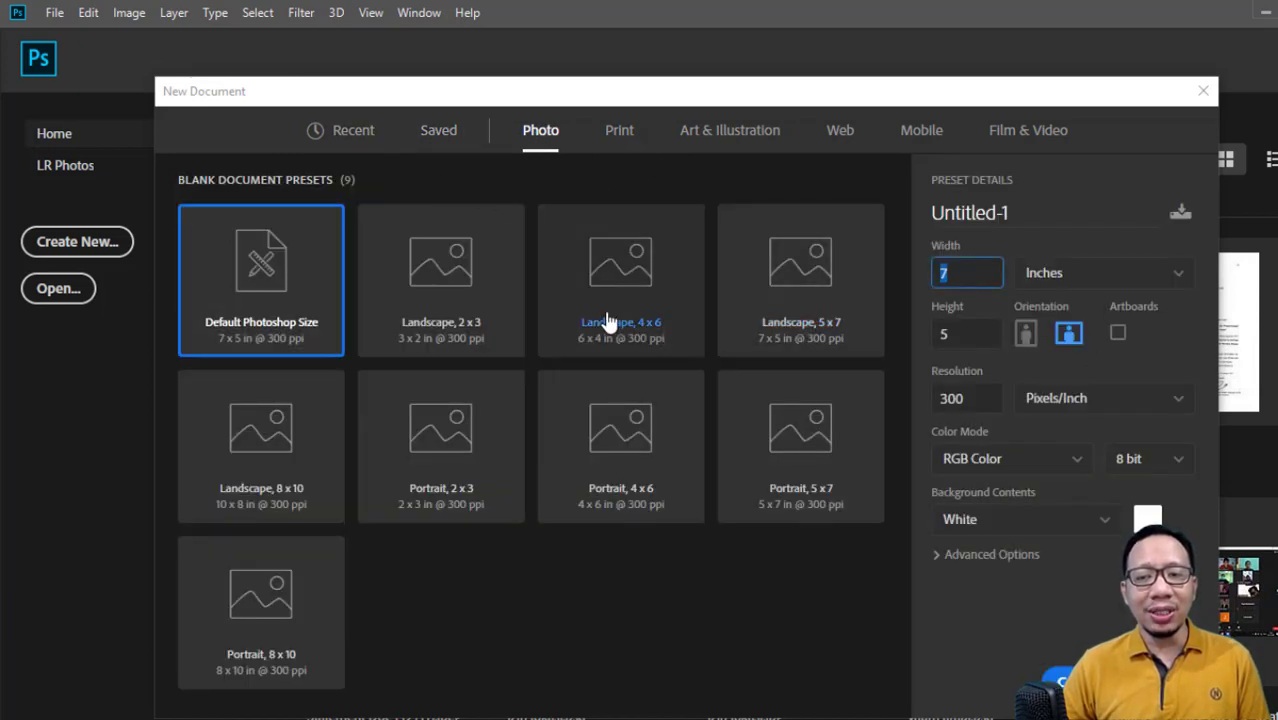
pyautogui.click(1066, 283)
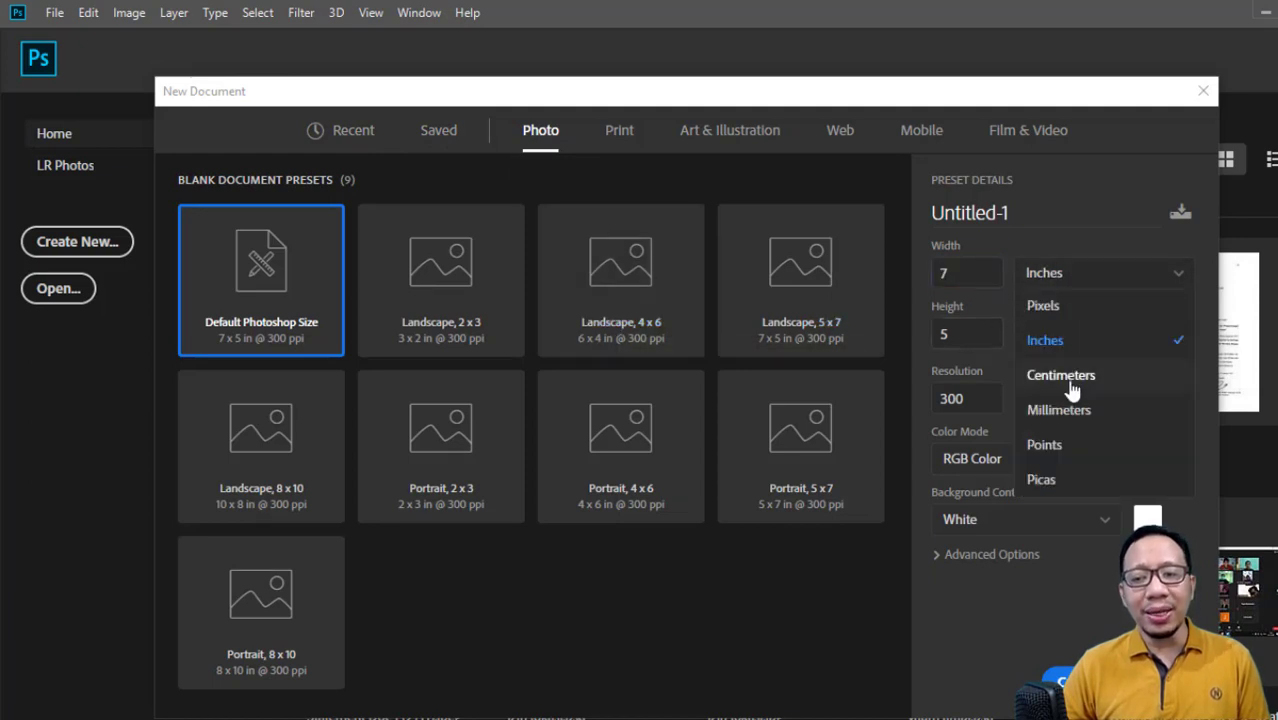
pyautogui.click(1064, 377)
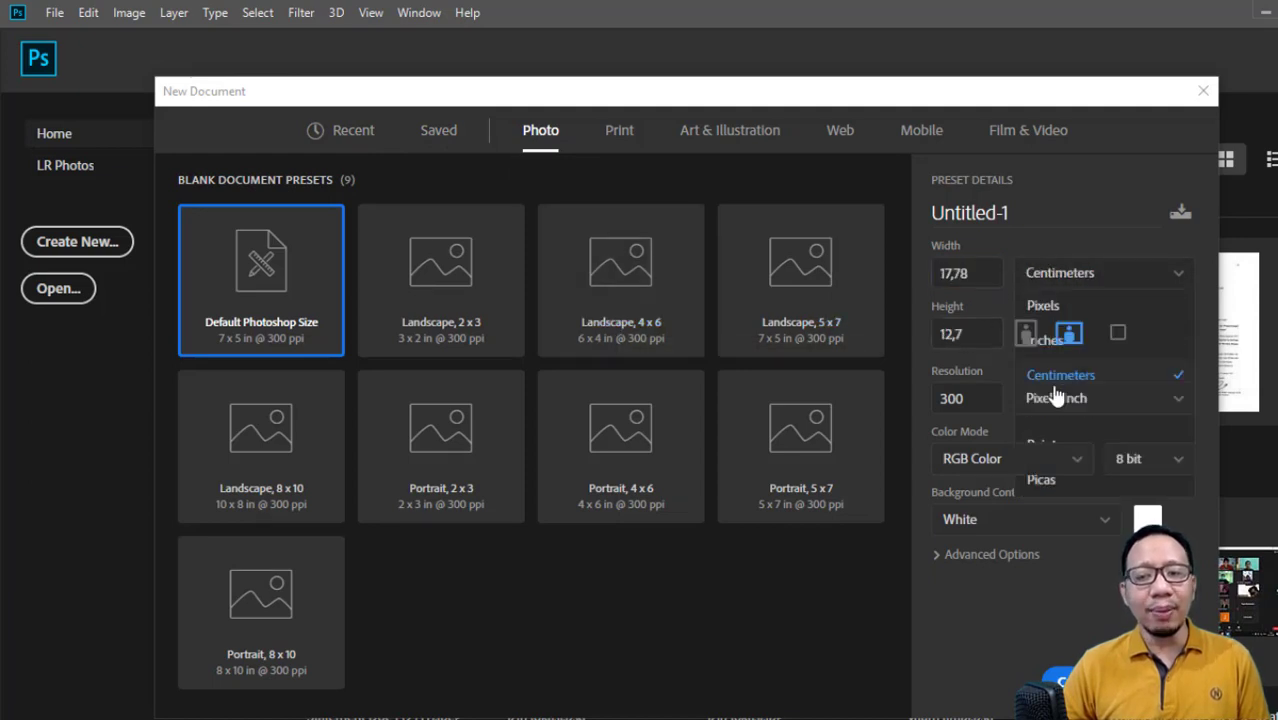
# - Create a new blank document from the A4 print preset, 210 x 297 mm at 300 ppi
pyautogui.click(621, 140)
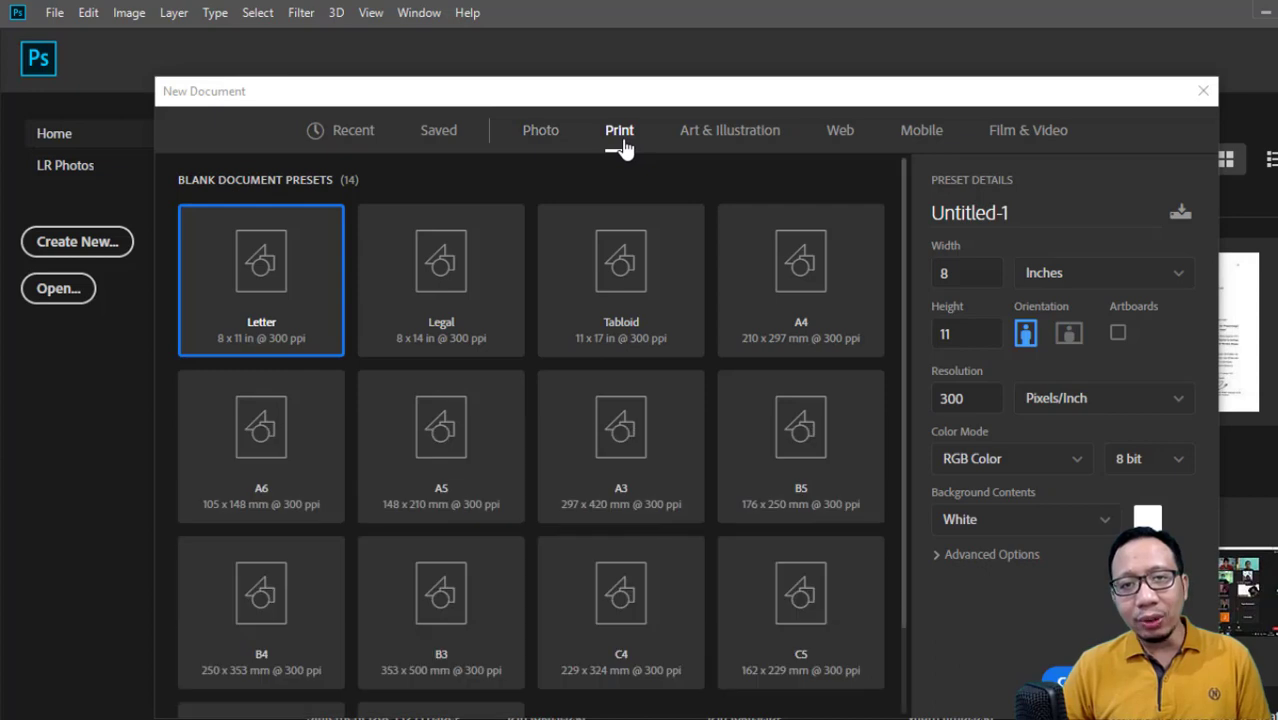
pyautogui.click(807, 276)
pyautogui.click(1082, 682)
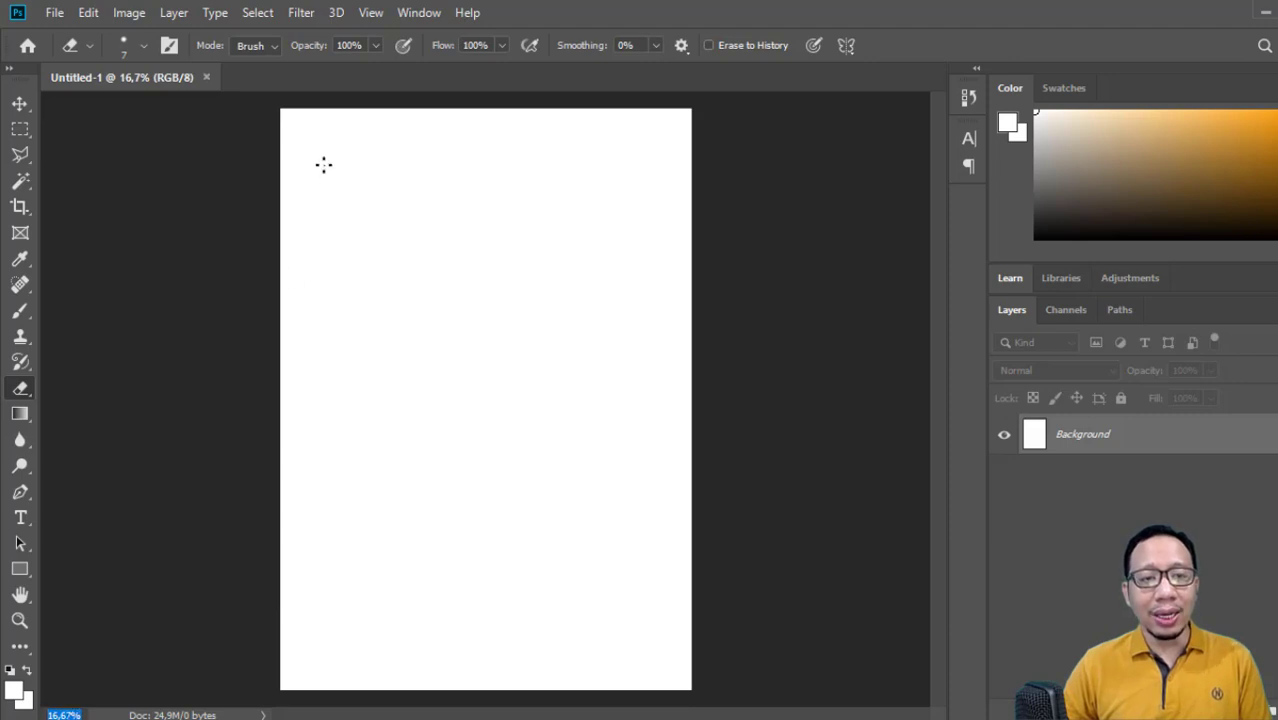
# - Zoom in on the blank canvas with the Zoom tool and set the magnification to 100%
pyautogui.click(28, 619)
pyautogui.moveTo(419, 555); pyautogui.dragTo(191, 641)
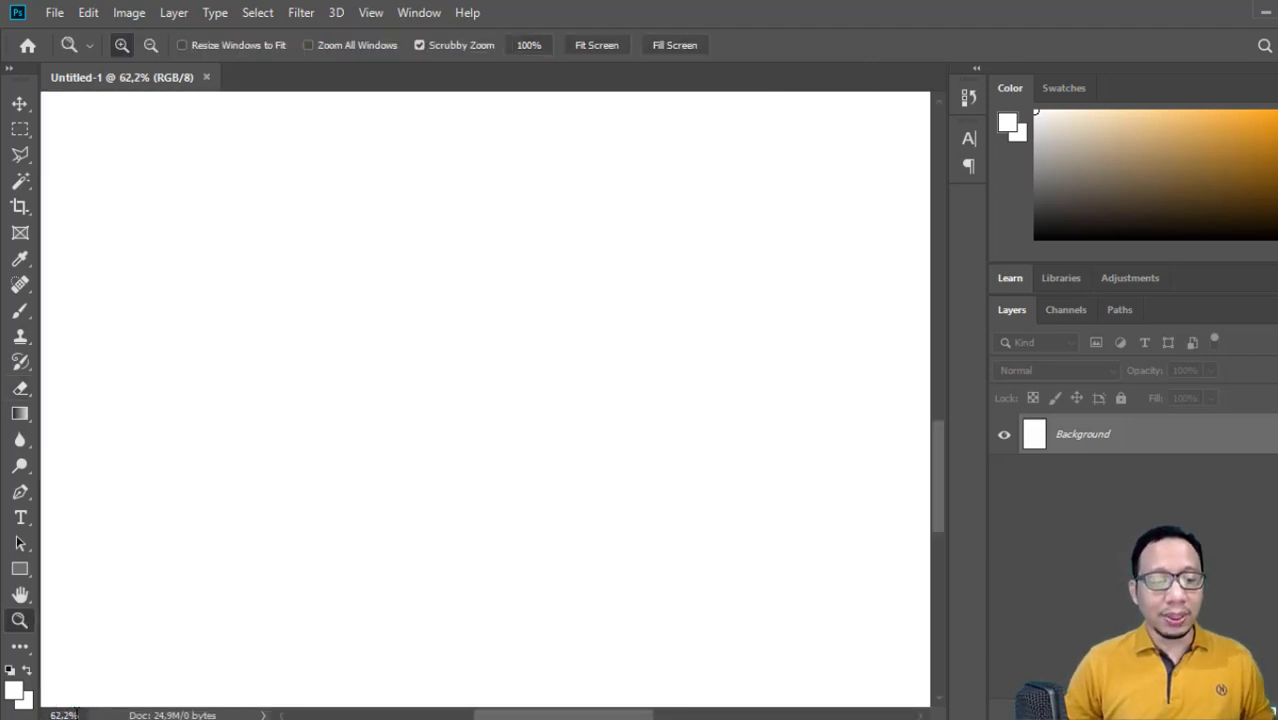
pyautogui.write('100')
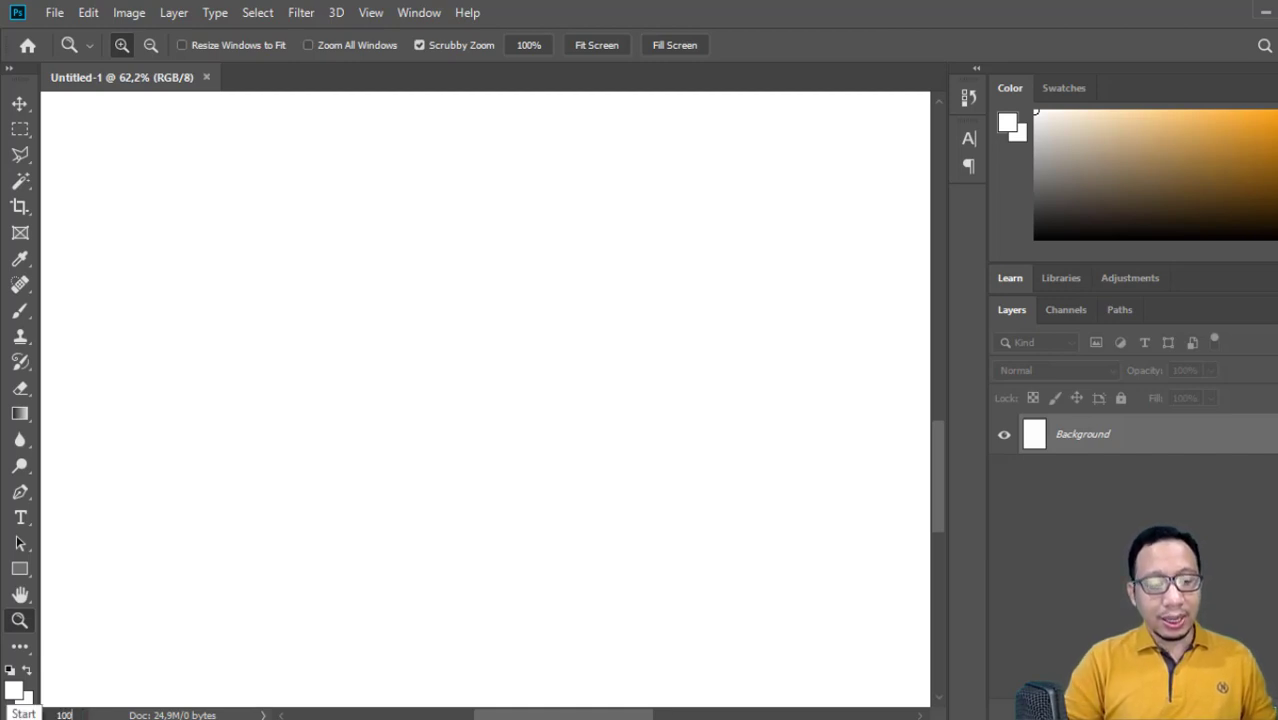
pyautogui.press('Return')
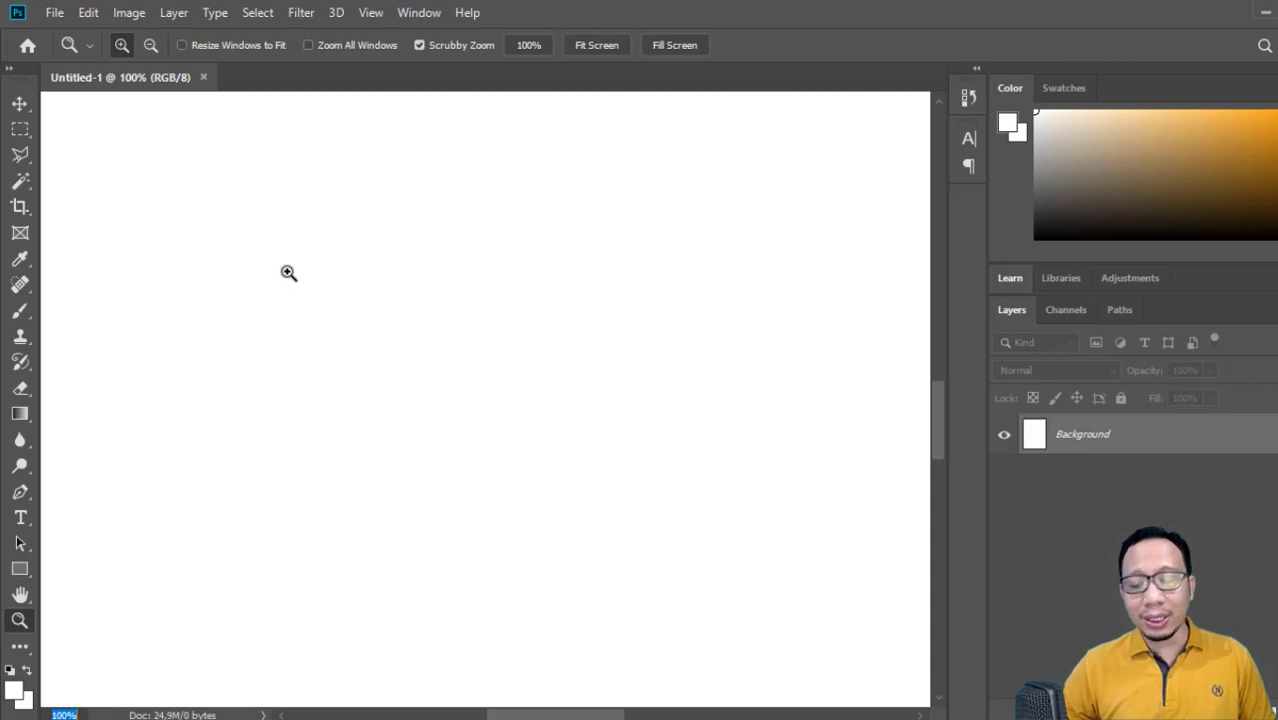
# - Zoom further into the canvas, fit the whole page on screen, and activate the Move tool
pyautogui.moveTo(302, 286); pyautogui.dragTo(462, 382)
pyautogui.rightClick(385, 281)
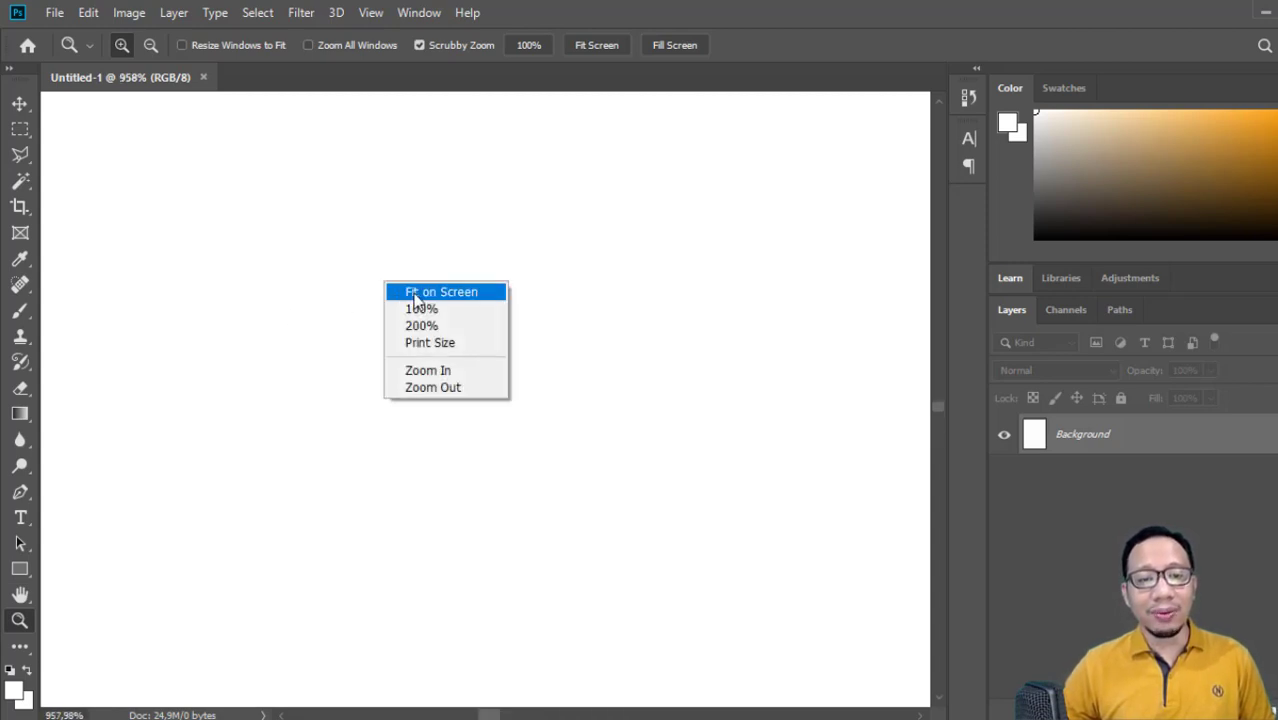
pyautogui.click(421, 297)
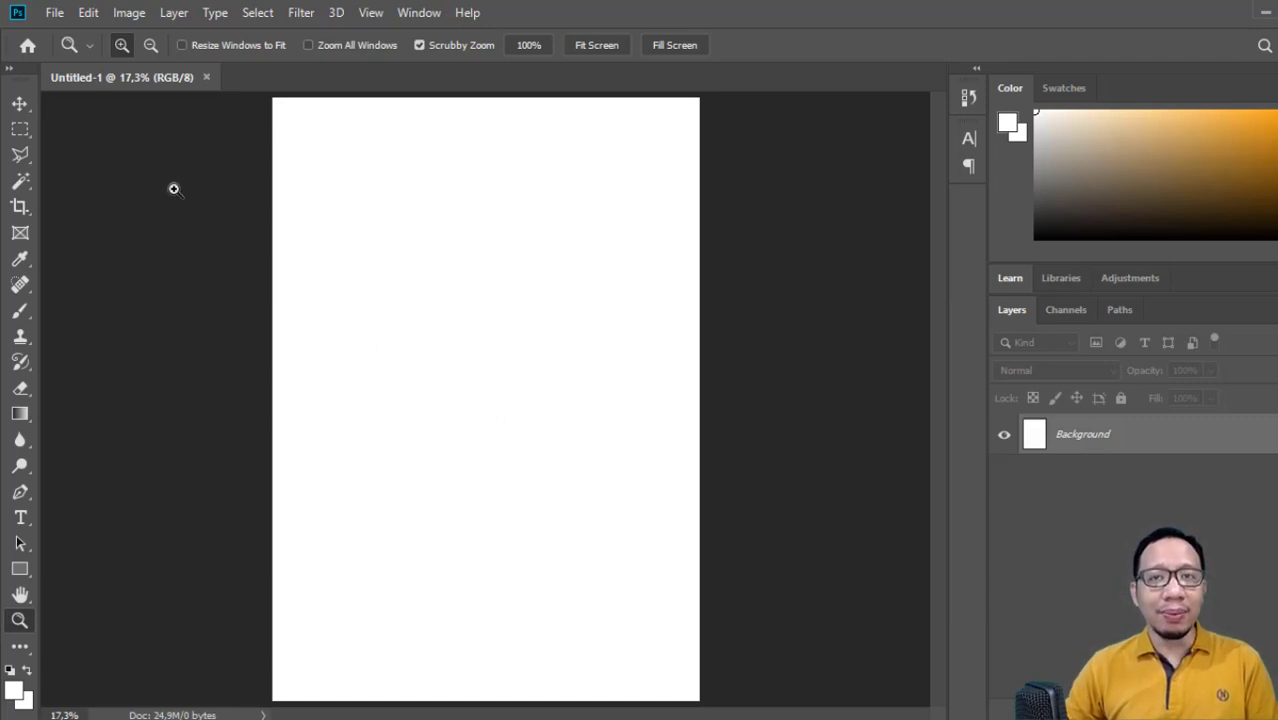
pyautogui.click(21, 105)
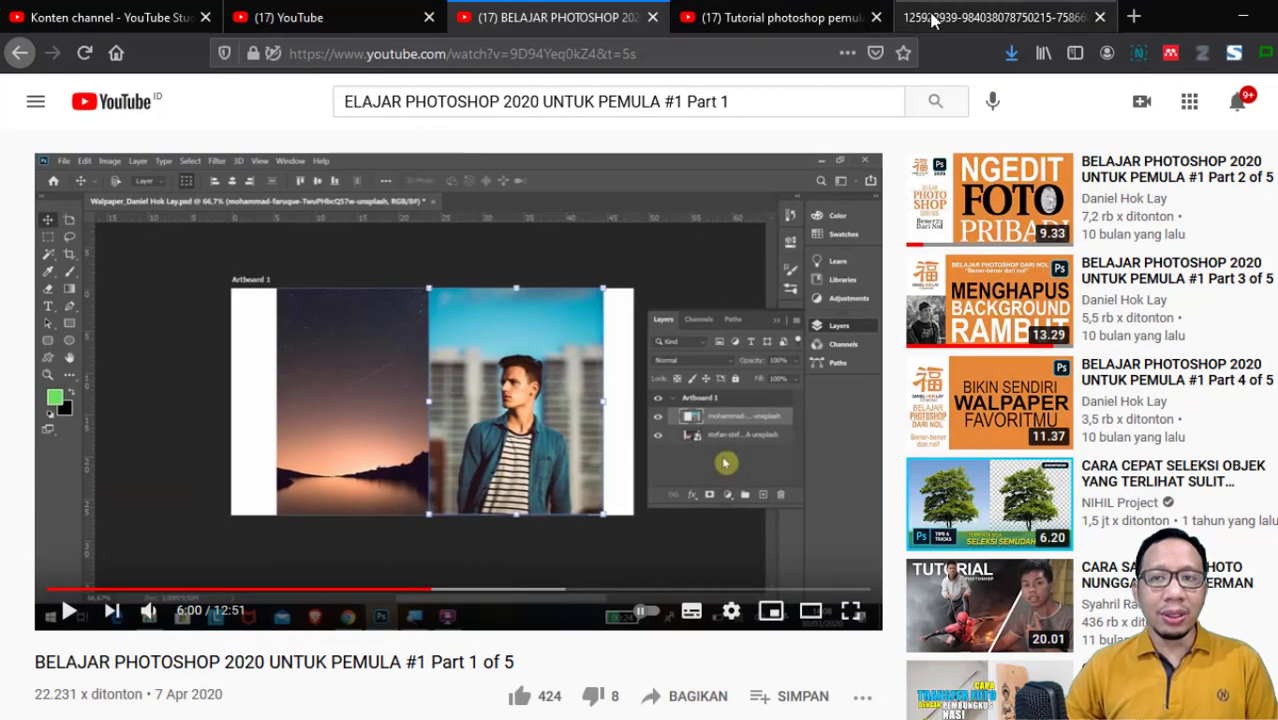
# - Switch to the browser and save the photo of the man and woman as a JPEG in Downloads, replacing the existing file
pyautogui.click(932, 20)
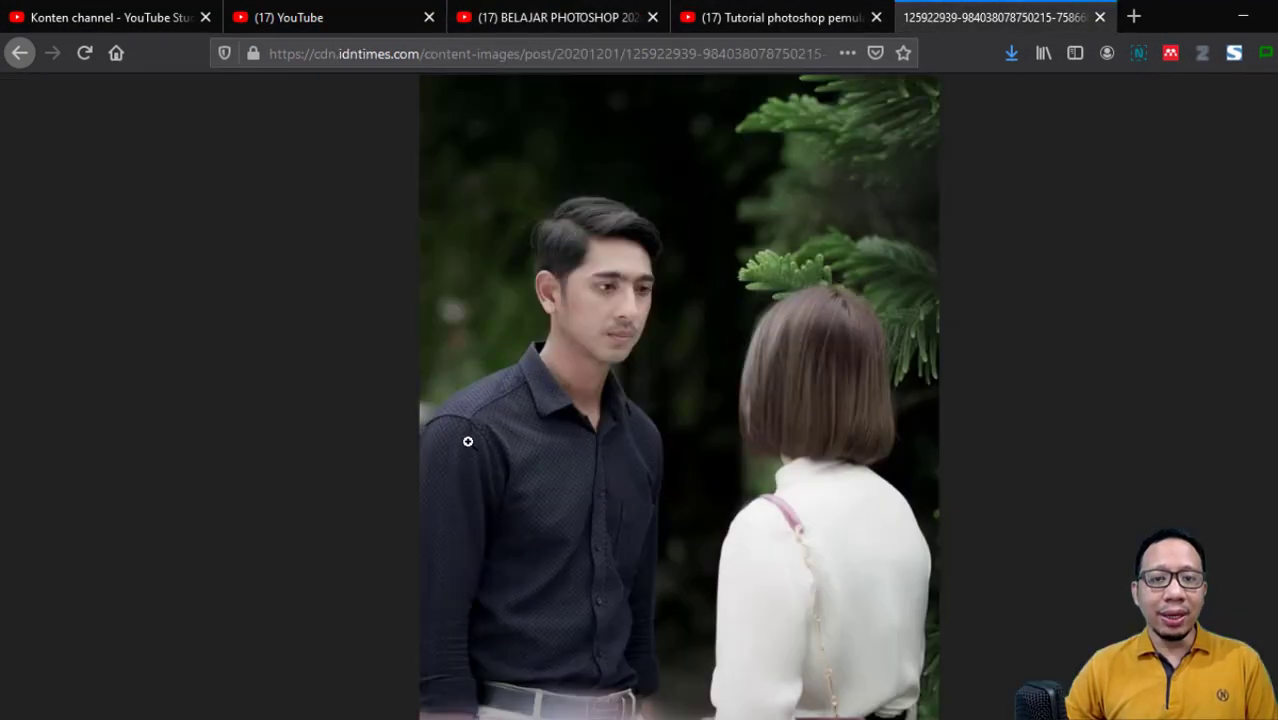
pyautogui.rightClick(527, 190)
pyautogui.click(560, 256)
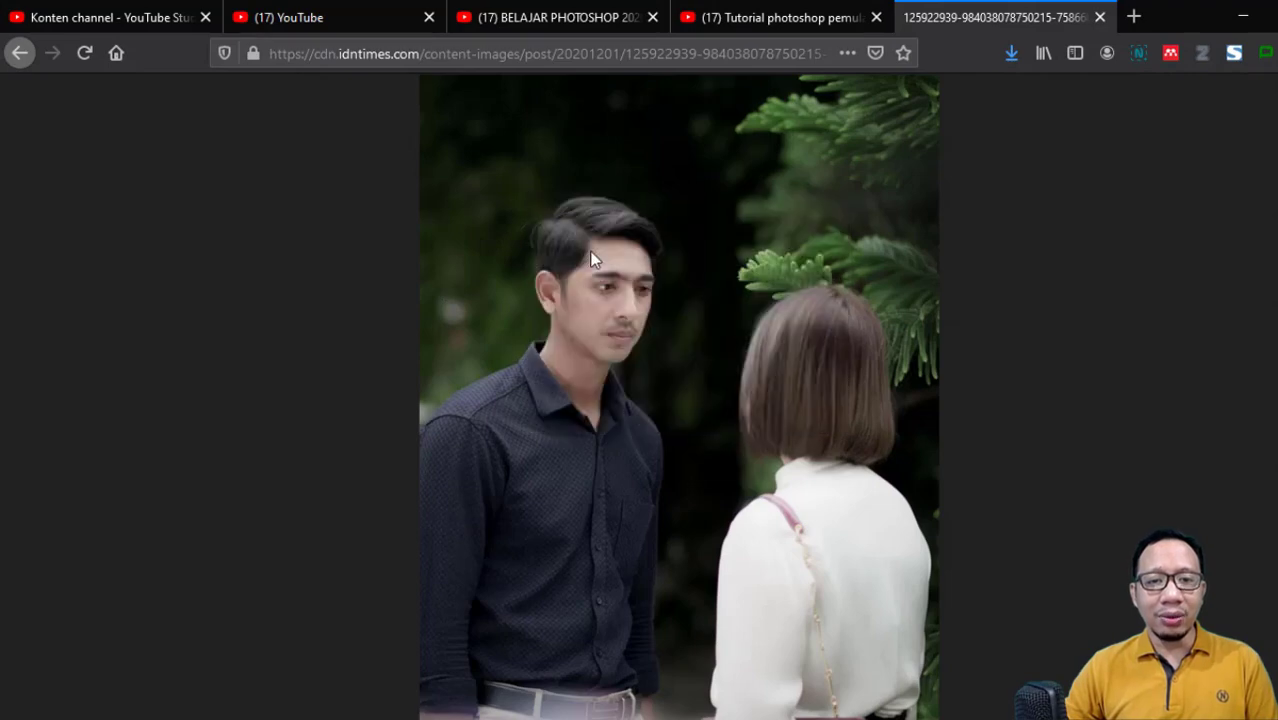
pyautogui.click(627, 601)
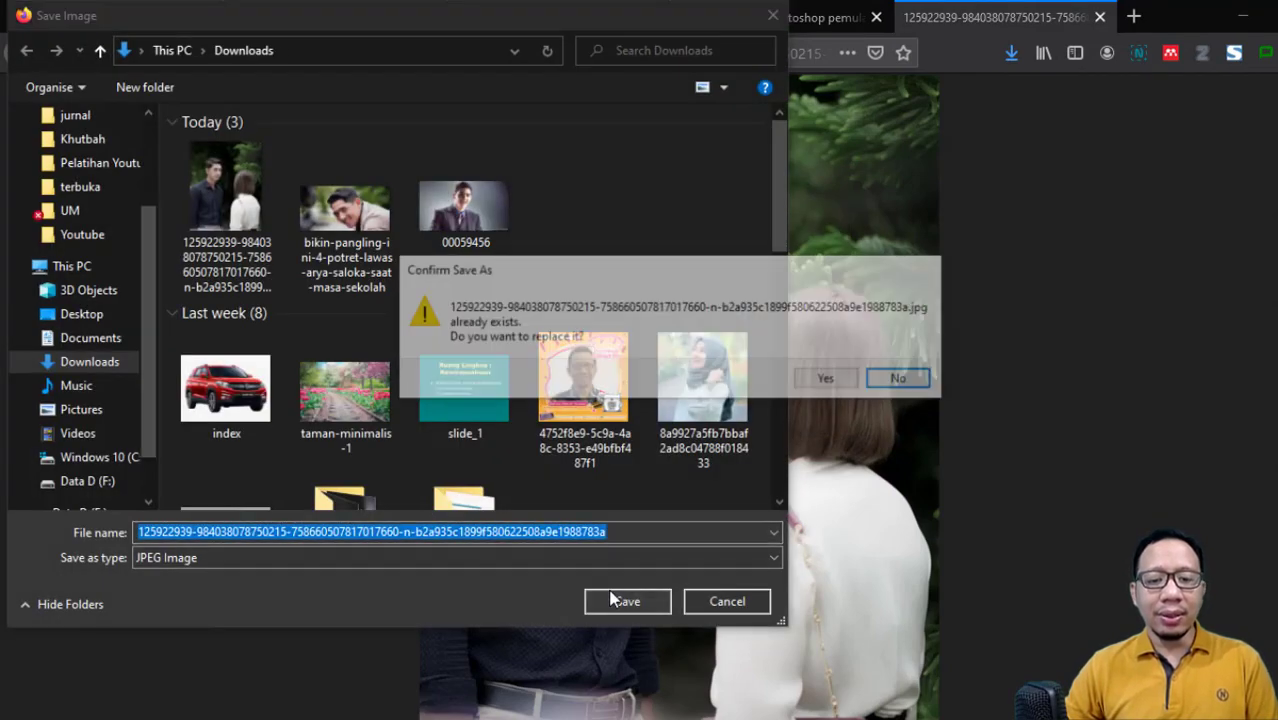
pyautogui.click(827, 376)
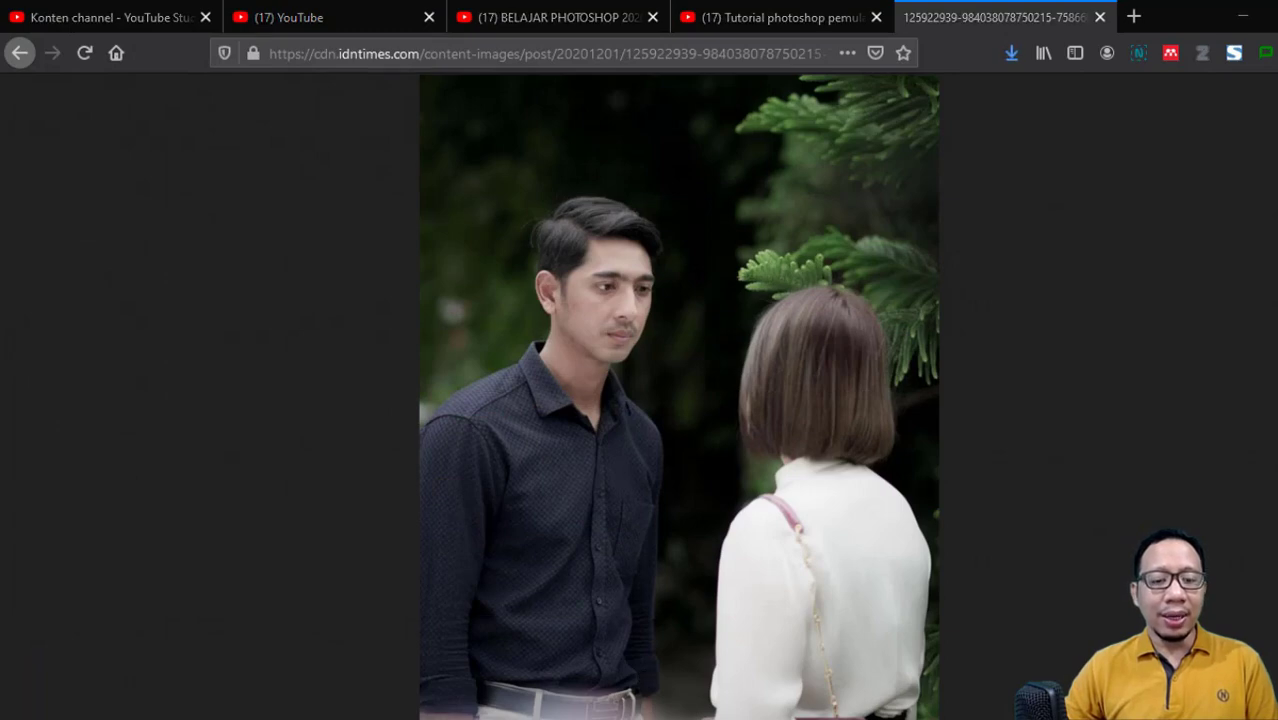
# - Place the saved photo of the man and woman from the Downloads folder into the Untitled-1 document in Photoshop and commit it
pyautogui.hotkey('alt', 'Tab')
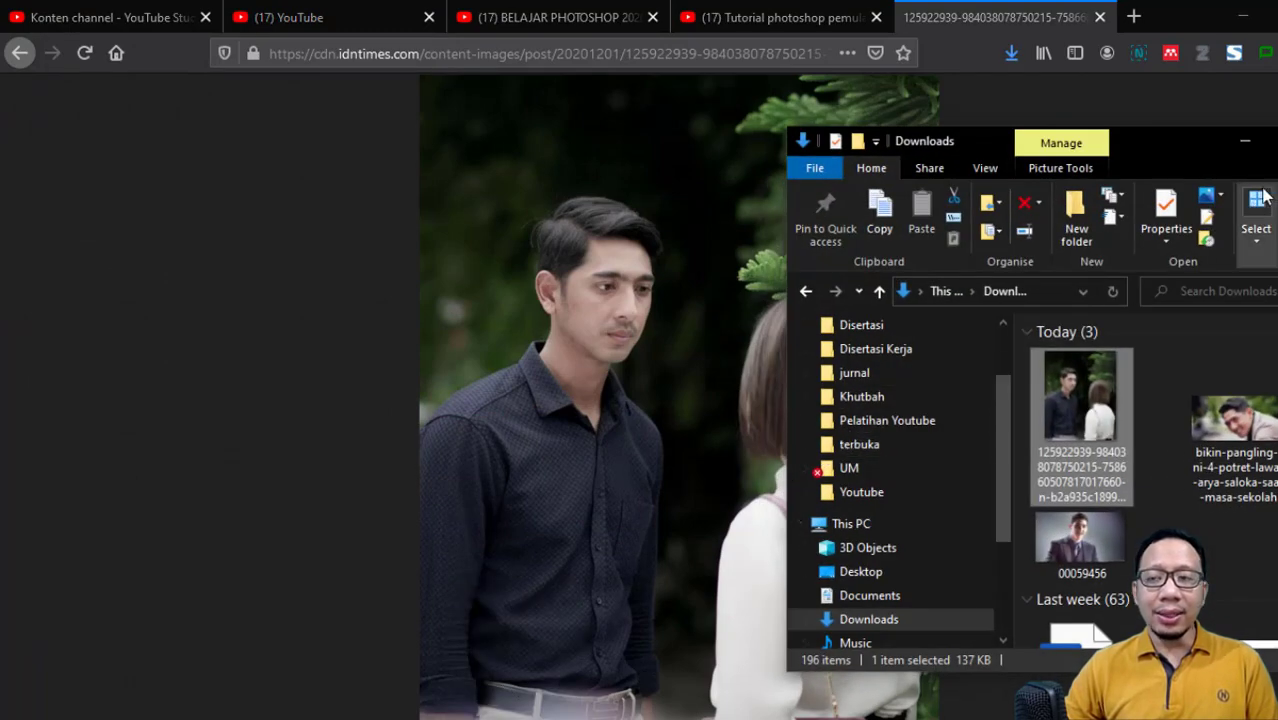
pyautogui.click(1272, 142)
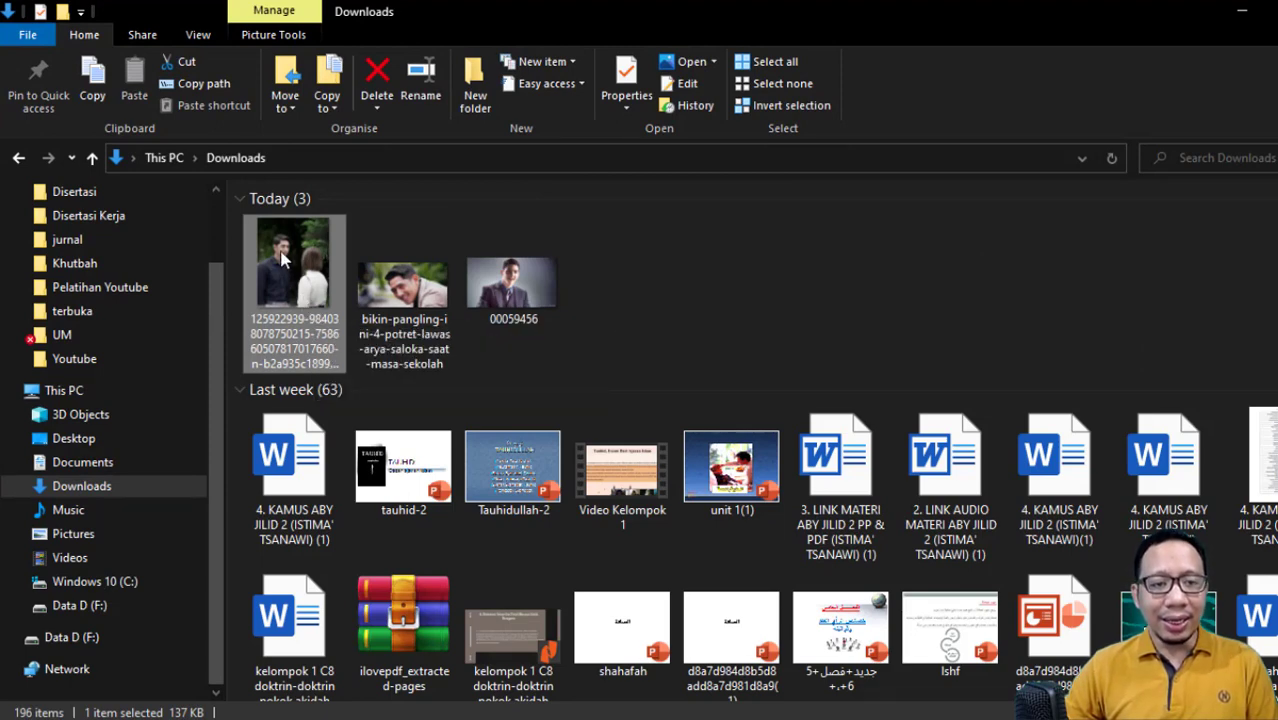
pyautogui.moveTo(296, 272); pyautogui.dragTo(542, 617)
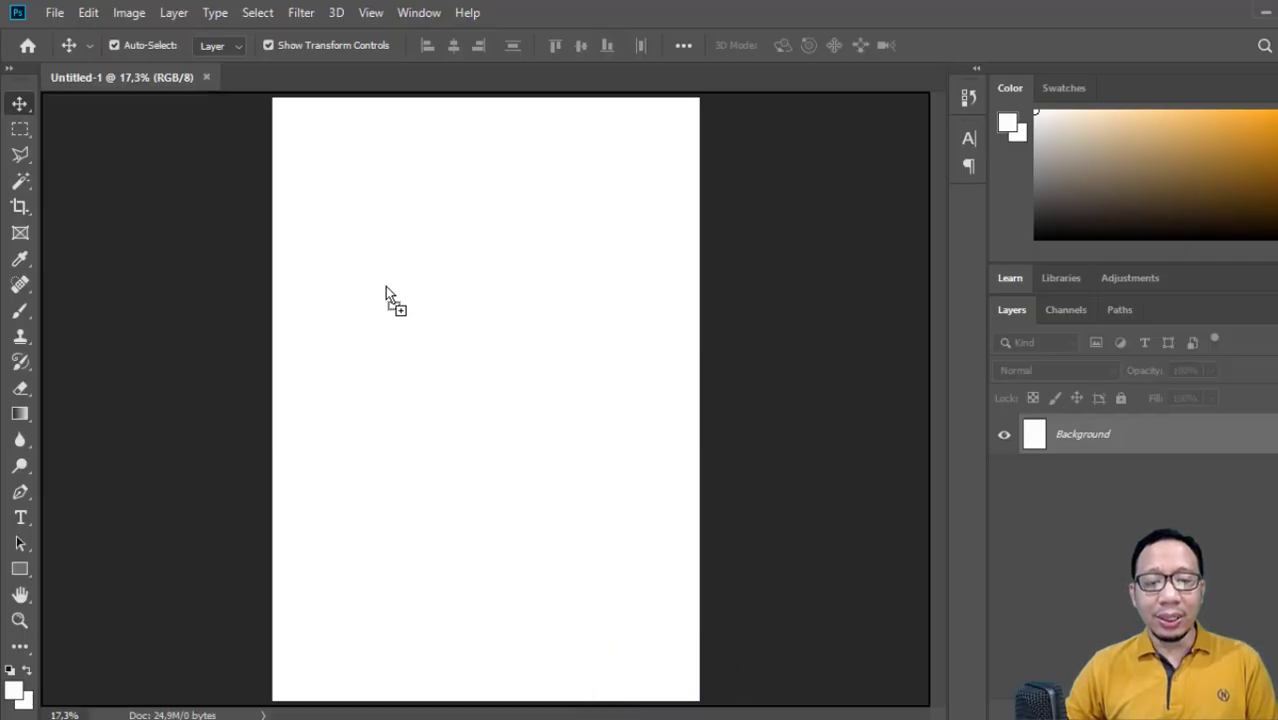
pyautogui.moveTo(386, 287); pyautogui.dragTo(380, 268)
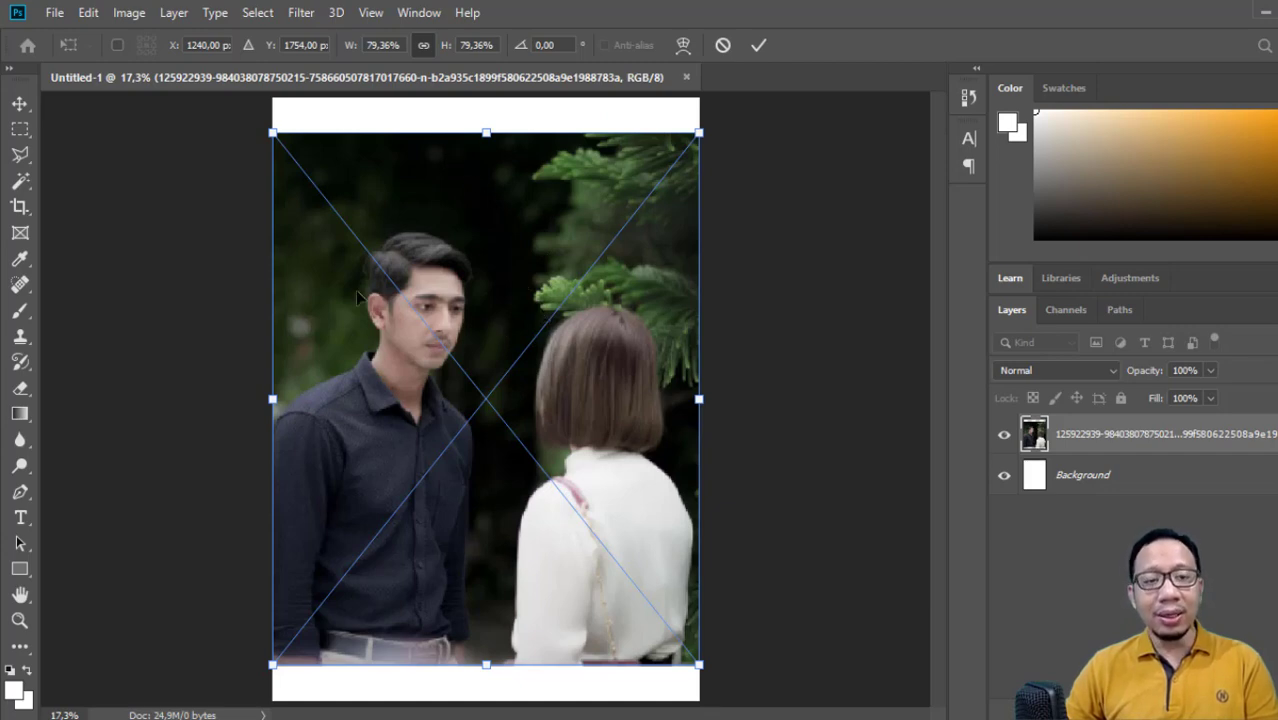
pyautogui.press('Return')
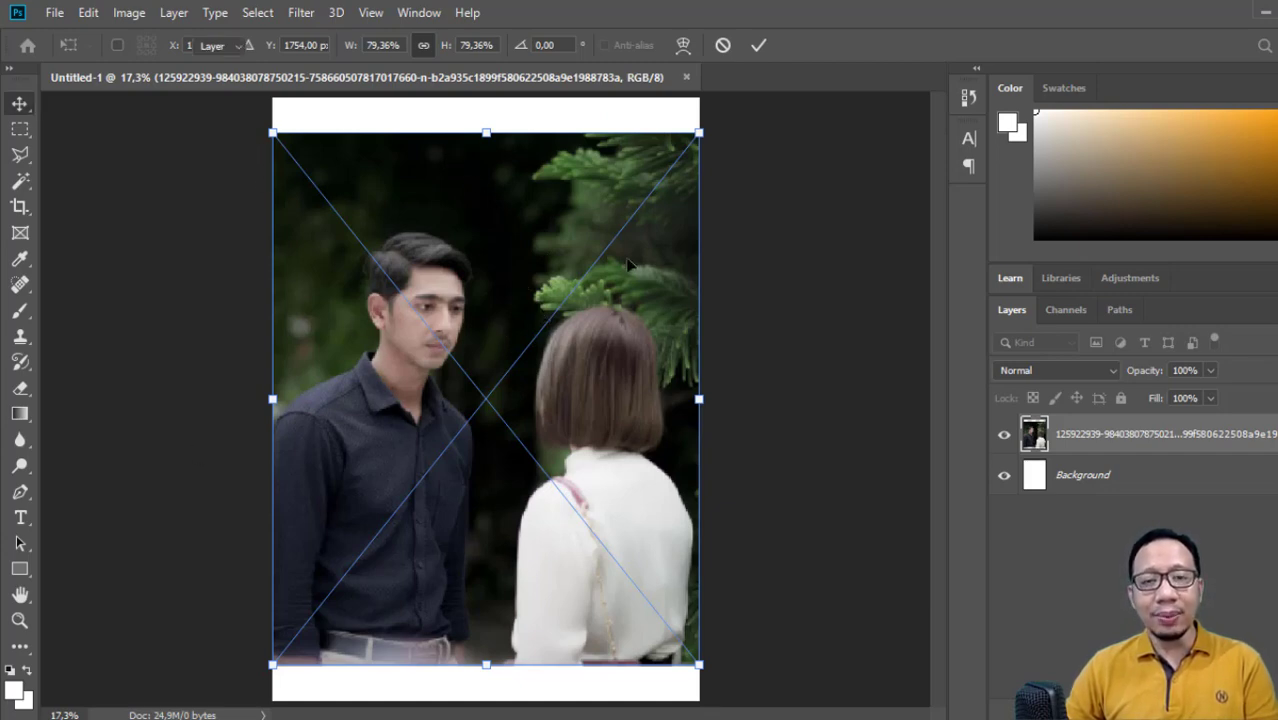
# - Apply the photo's placement, select the photo, and move it around the page with the Move tool
pyautogui.click(781, 245)
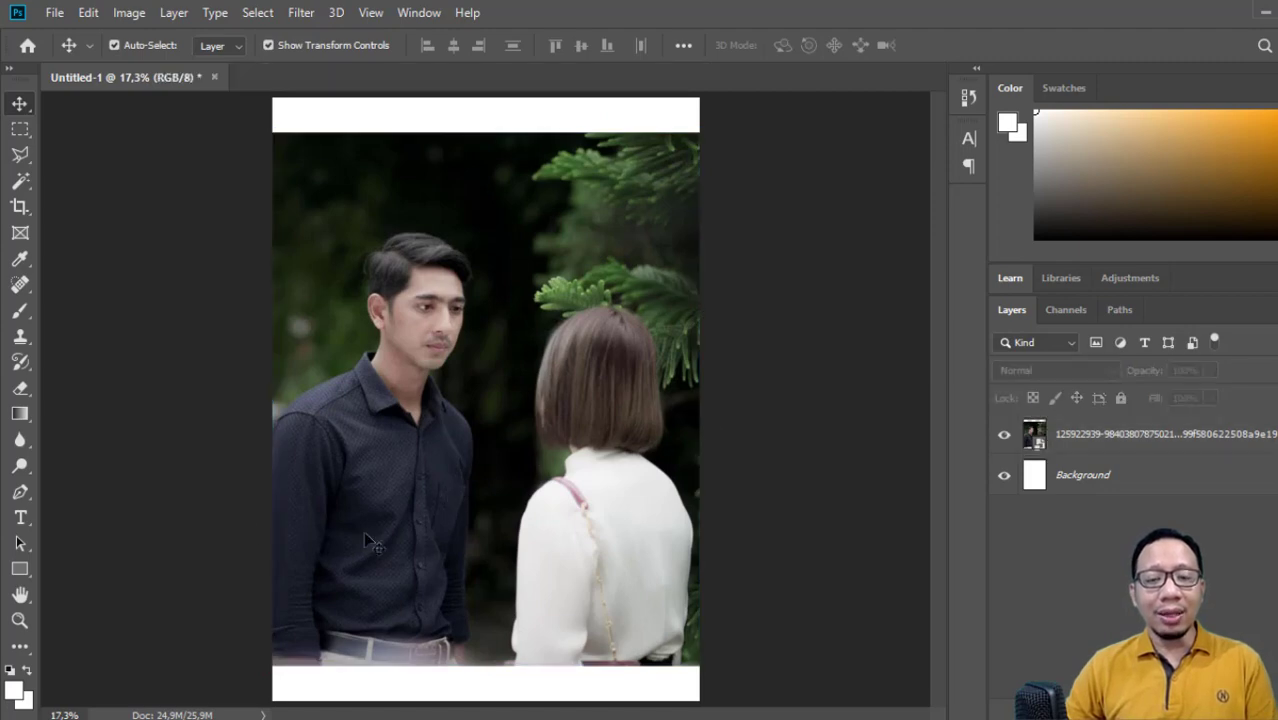
pyautogui.click(458, 342)
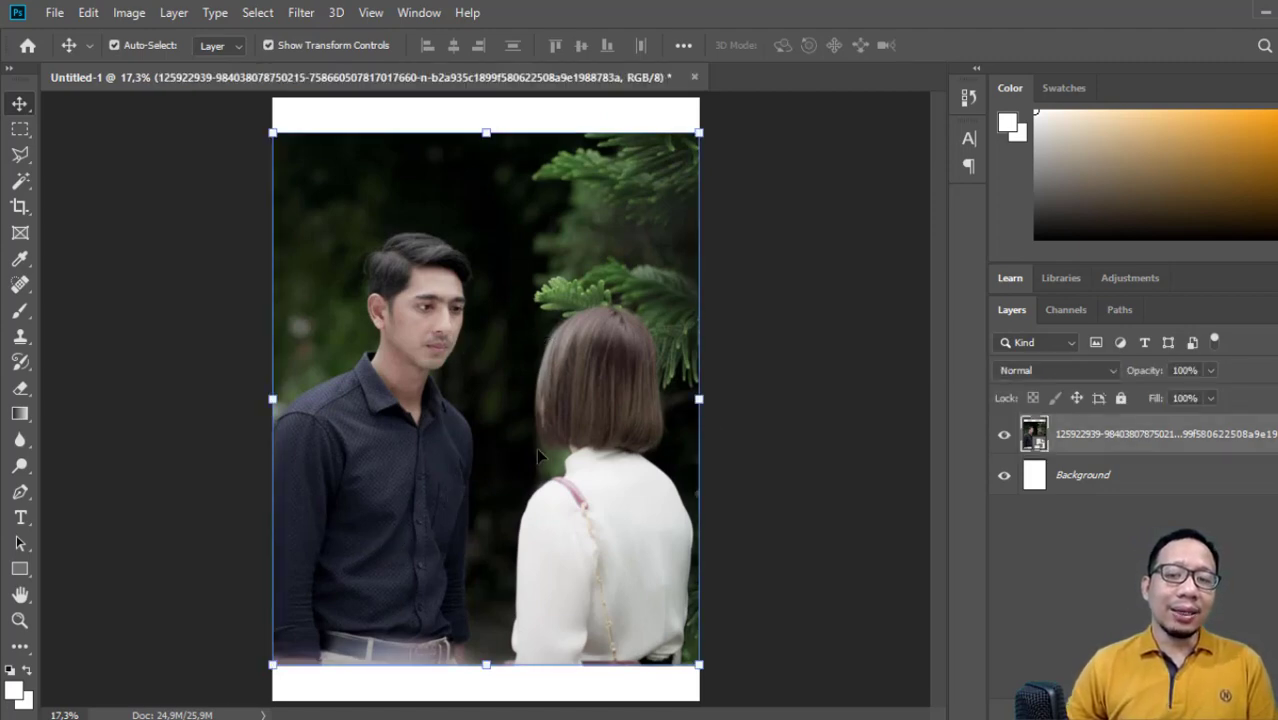
pyautogui.moveTo(490, 355); pyautogui.dragTo(448, 369)
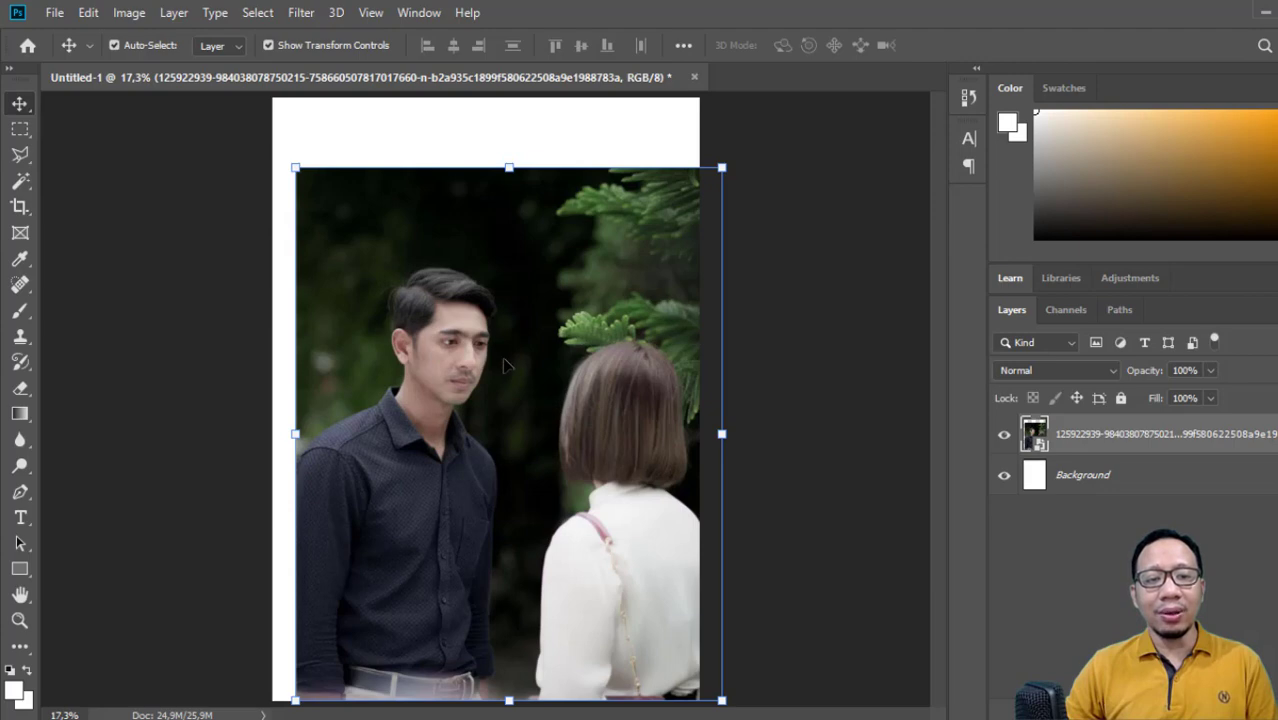
pyautogui.moveTo(507, 366); pyautogui.dragTo(553, 316)
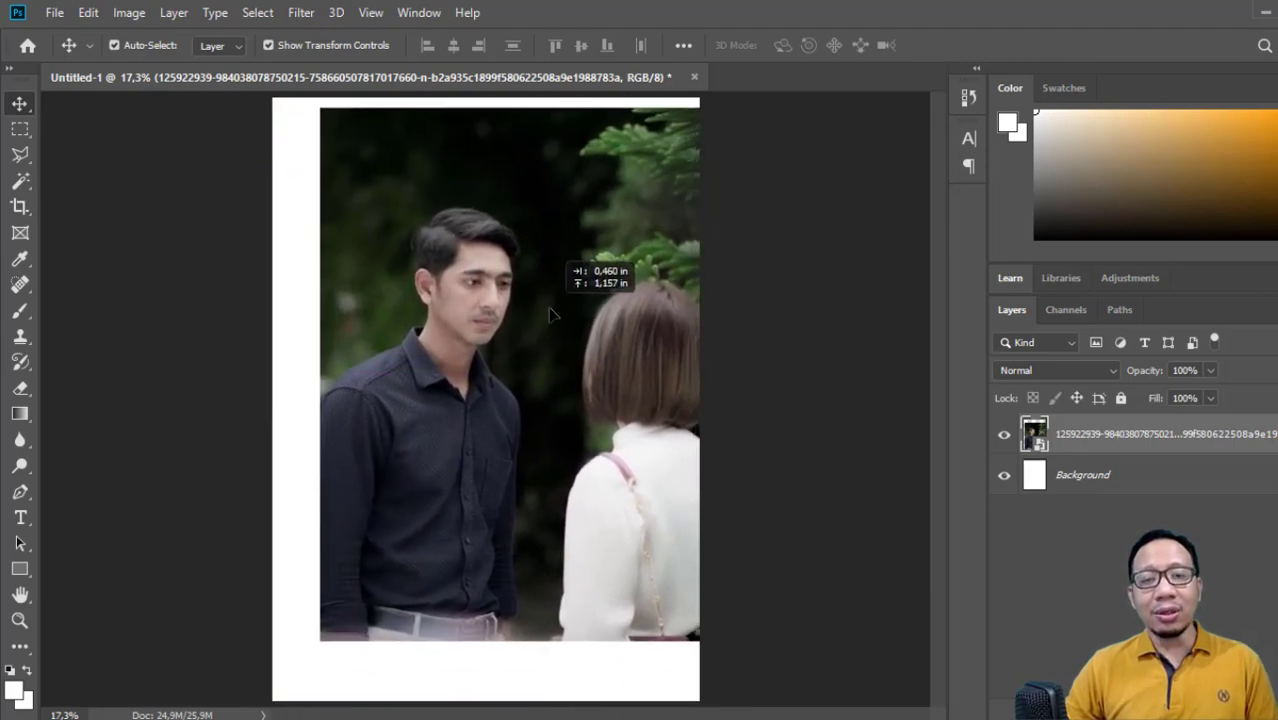
# - Try the Rectangular Marquee tool, return to the Move tool, and shift the photo slightly down and to the left
pyautogui.click(18, 130)
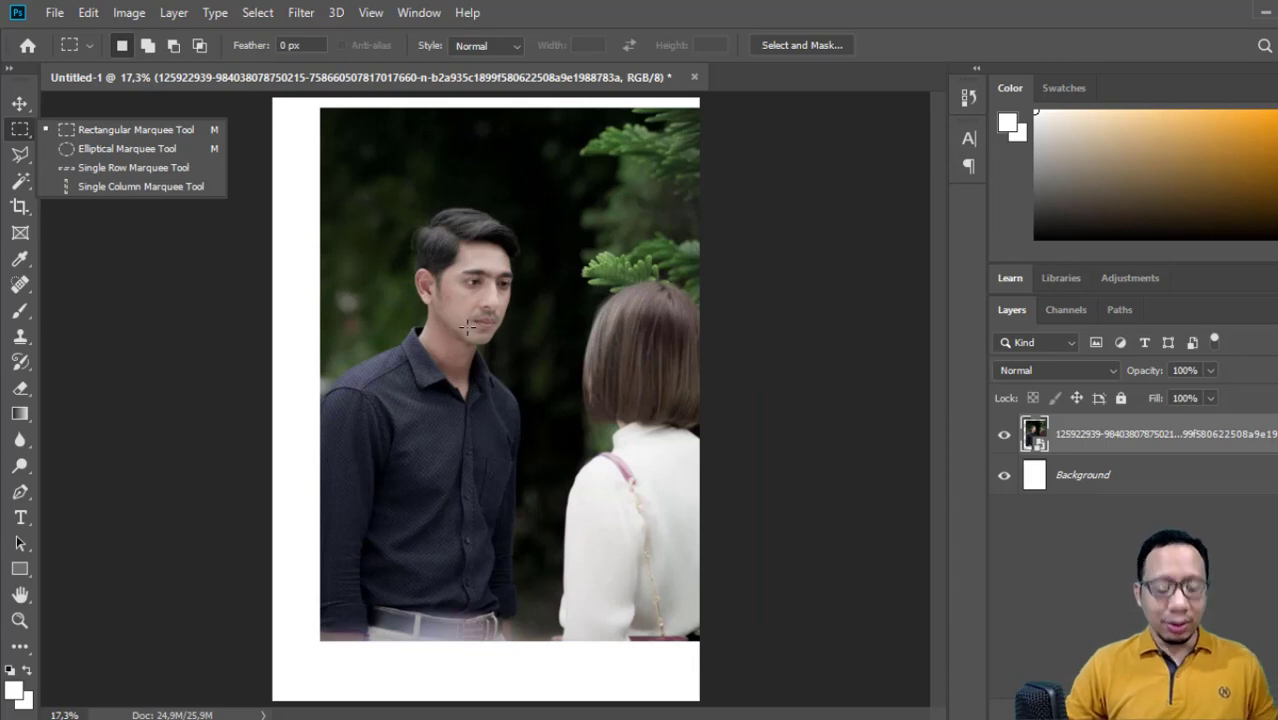
pyautogui.click(436, 333)
pyautogui.moveTo(461, 331); pyautogui.dragTo(414, 346)
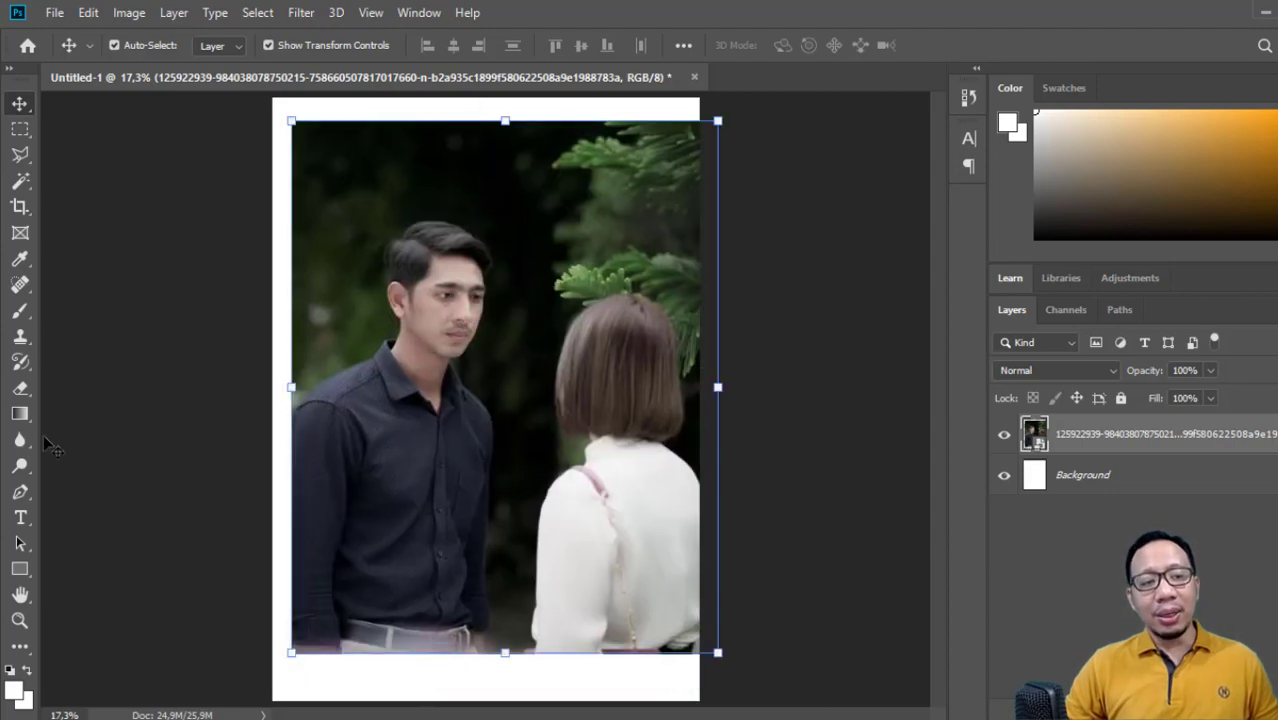
# - Alternate between the Hand tool and the Move tool, repositioning the photo on the page with the Move tool each time
pyautogui.click(20, 597)
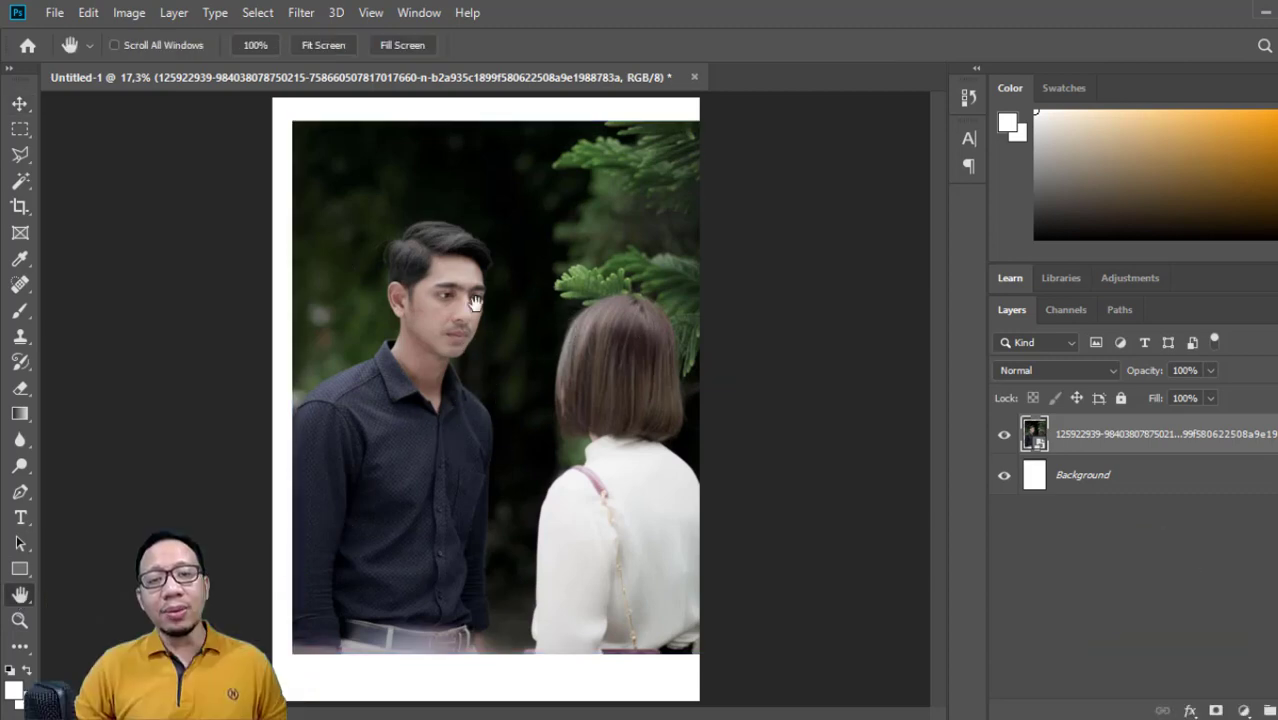
pyautogui.click(20, 103)
pyautogui.moveTo(570, 316); pyautogui.dragTo(531, 293)
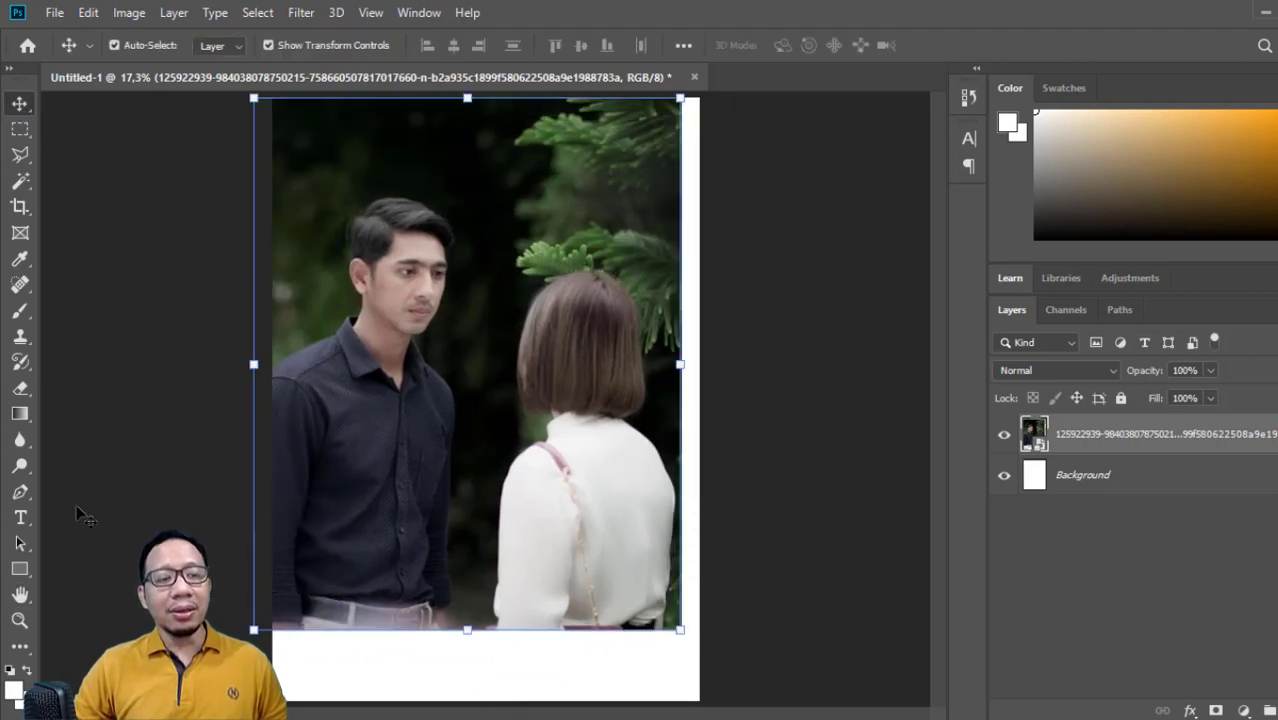
pyautogui.click(22, 596)
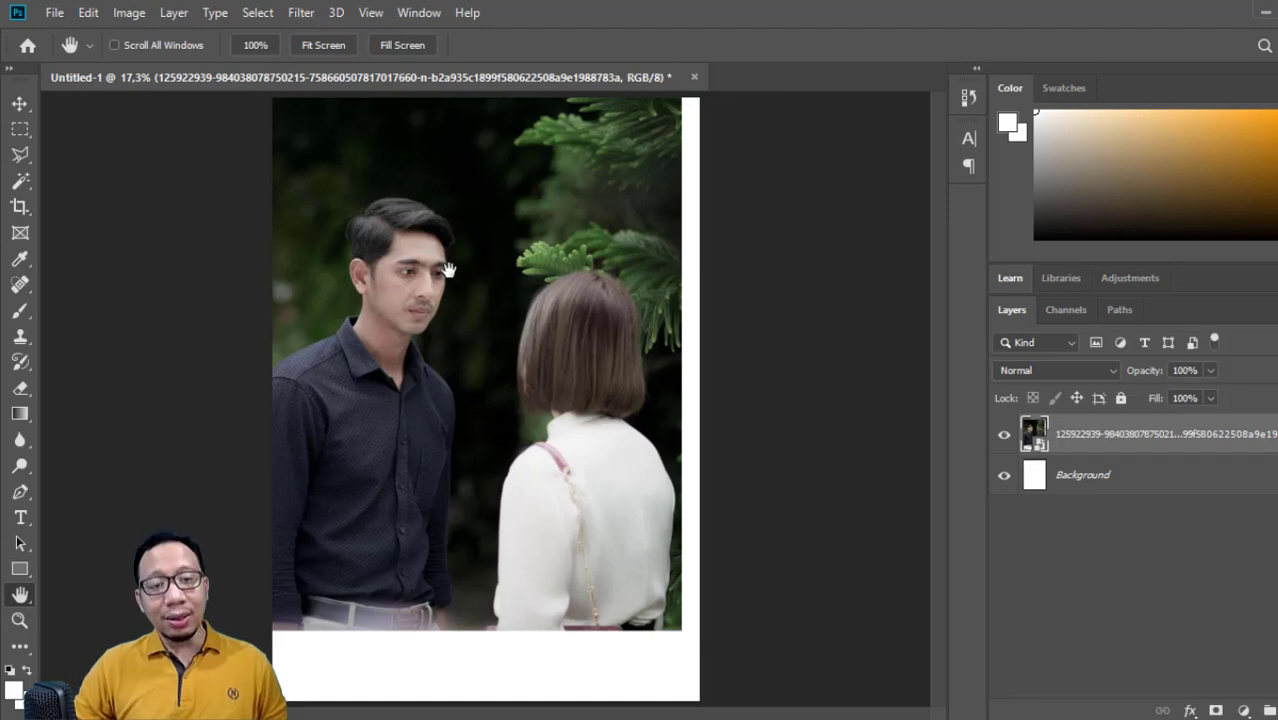
pyautogui.press('v')
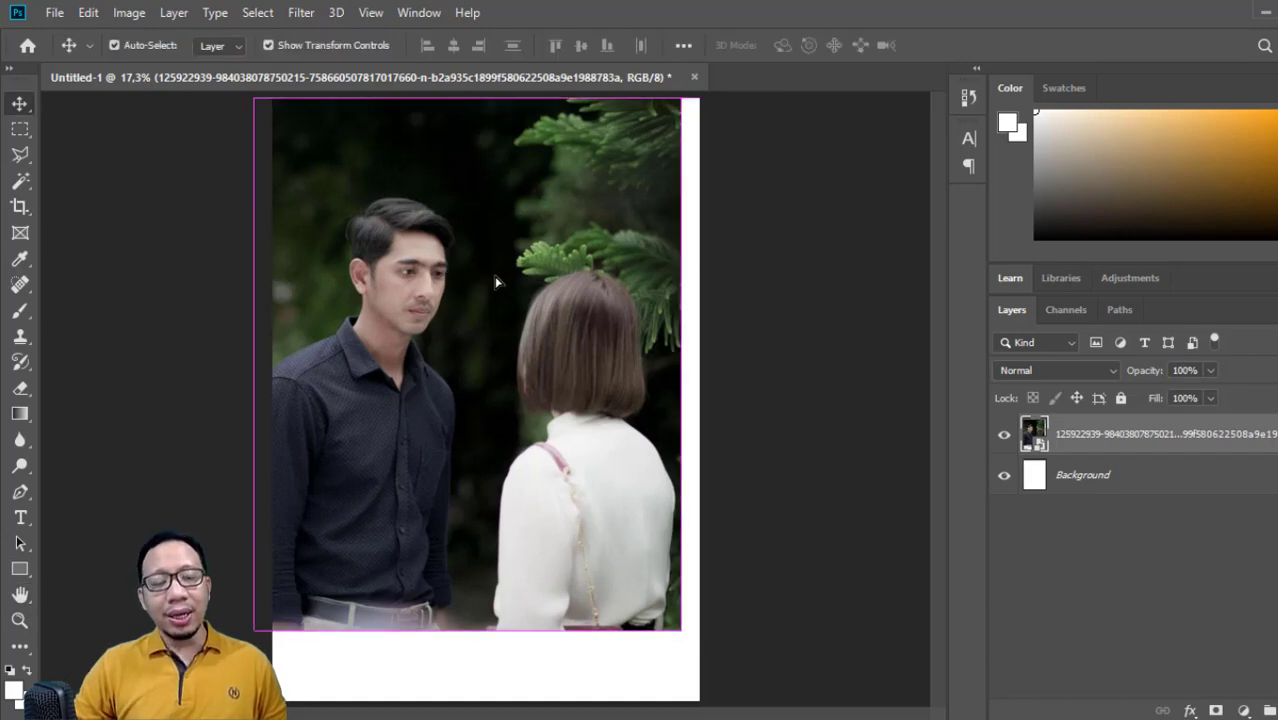
pyautogui.moveTo(493, 276); pyautogui.dragTo(514, 311)
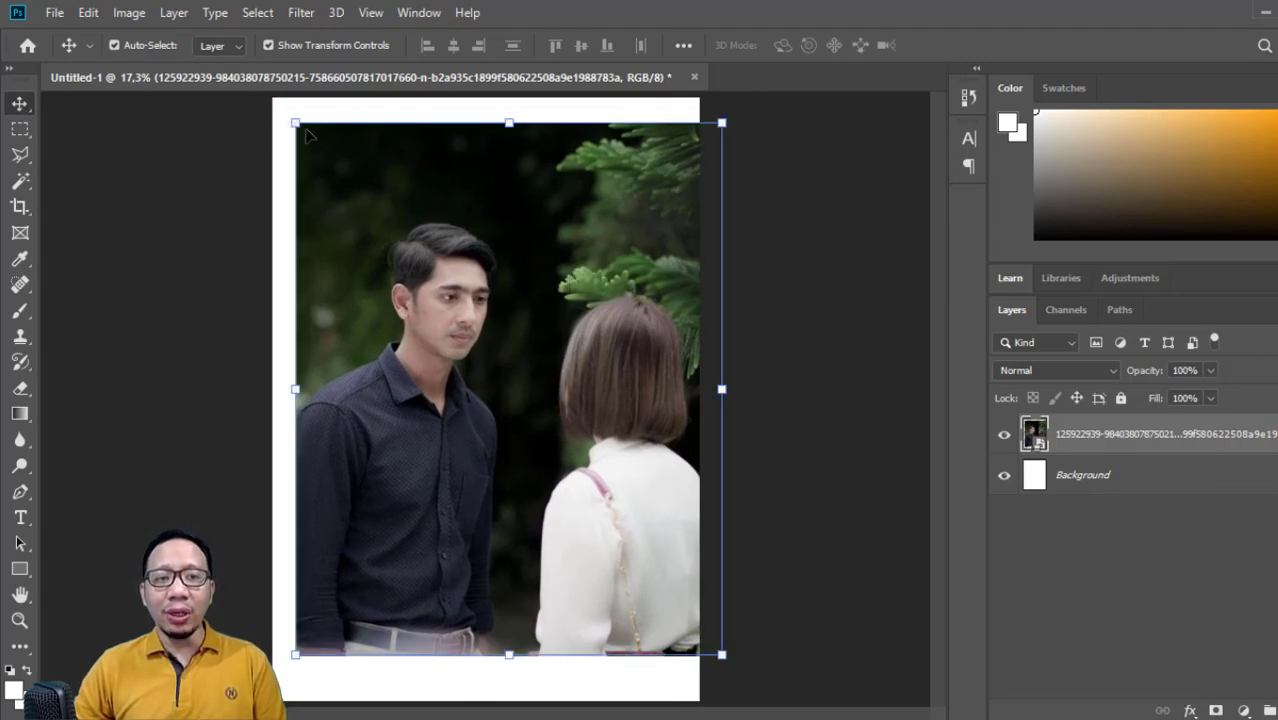
# - Scale the photo proportionally to about 6.4 × 8 in near the page's upper left and apply the transform
pyautogui.moveTo(295, 123); pyautogui.dragTo(538, 425)
pyautogui.moveTo(537, 540); pyautogui.dragTo(362, 534)
pyautogui.moveTo(572, 442); pyautogui.dragTo(524, 309)
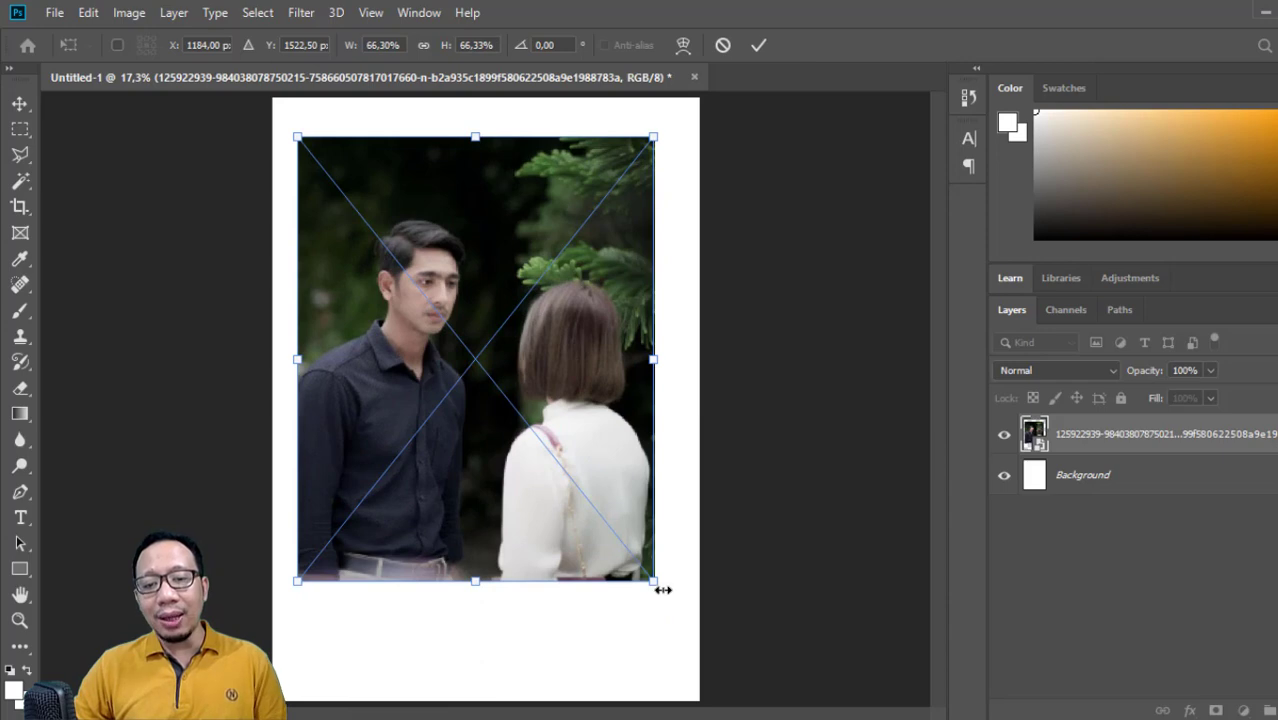
pyautogui.moveTo(657, 583); pyautogui.dragTo(561, 485)
pyautogui.press('Return')
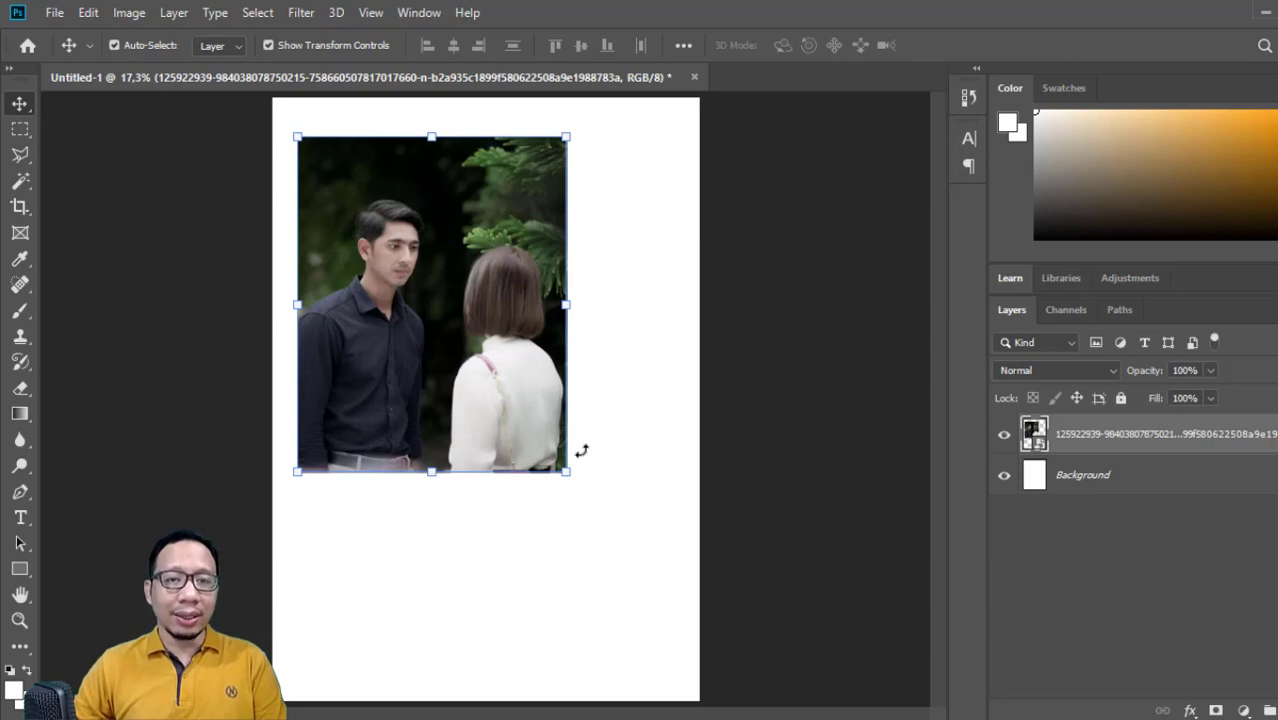
pyautogui.moveTo(566, 474); pyautogui.dragTo(630, 548)
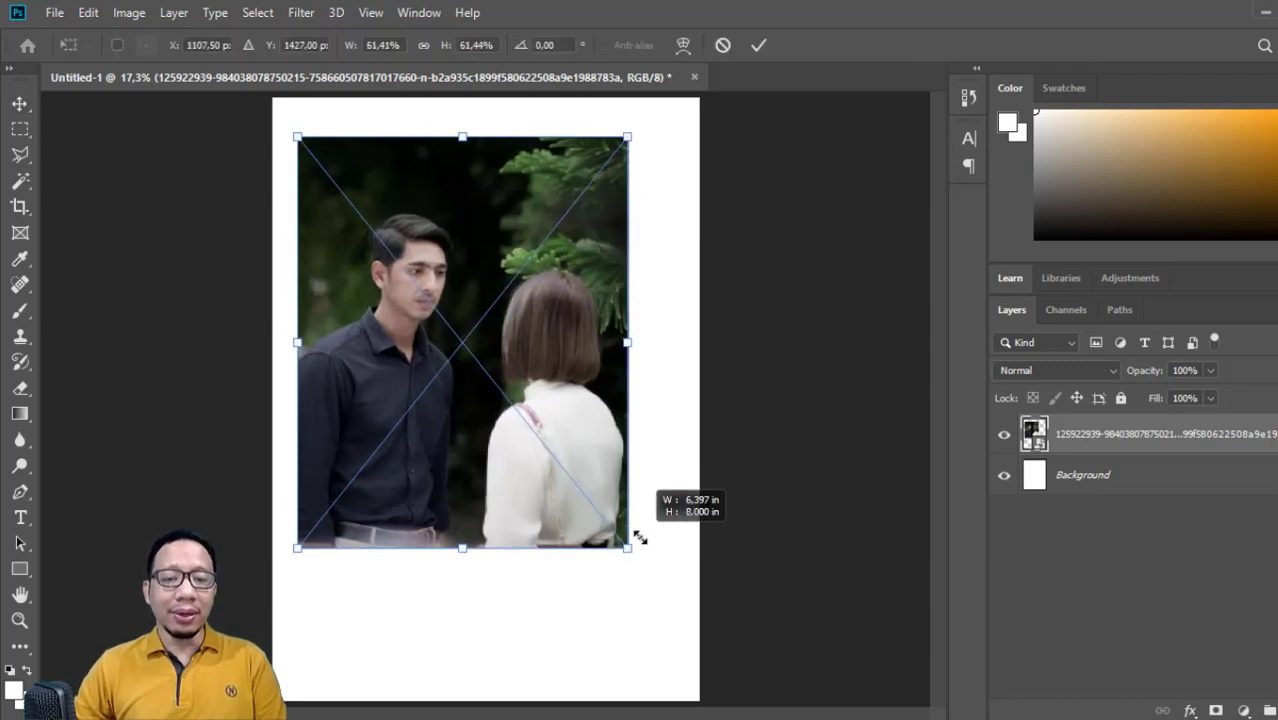
pyautogui.press('Return')
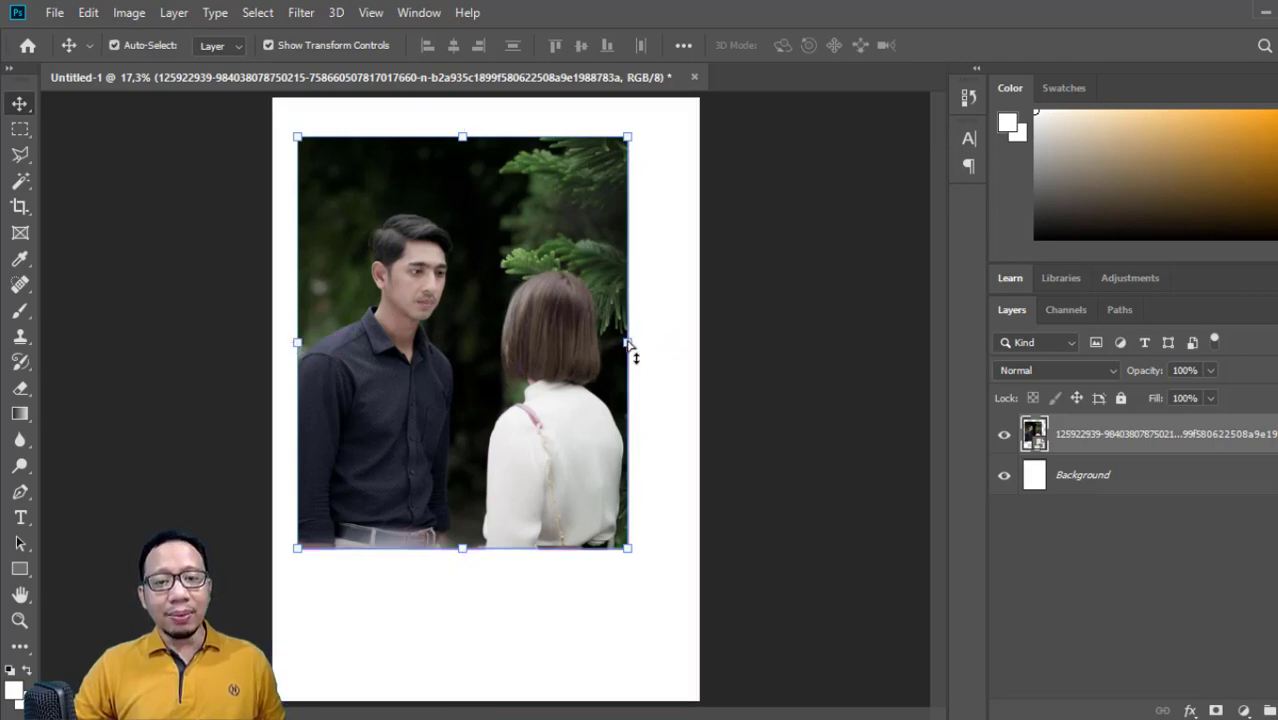
# - Stretch only the photo's width to about 95%, extending it past the page's right edge, and apply the transform
pyautogui.moveTo(628, 343); pyautogui.dragTo(700, 342)
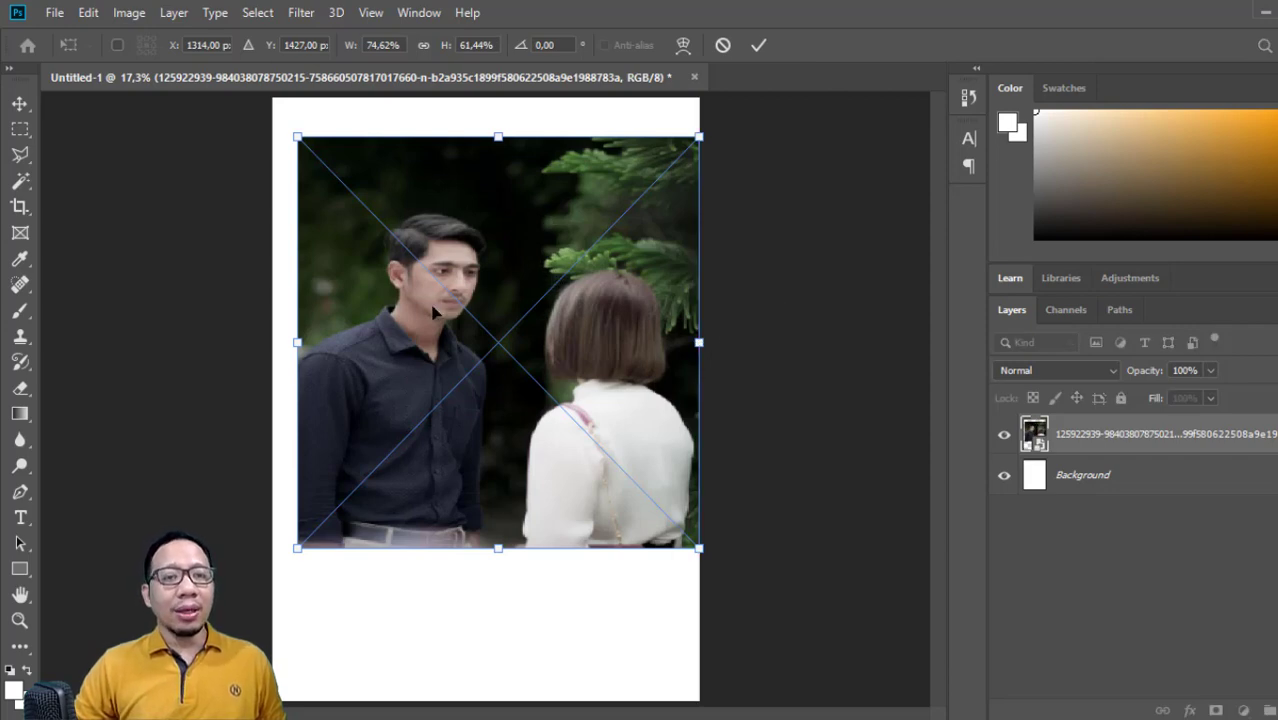
pyautogui.moveTo(700, 342); pyautogui.dragTo(808, 342)
pyautogui.press('Return')
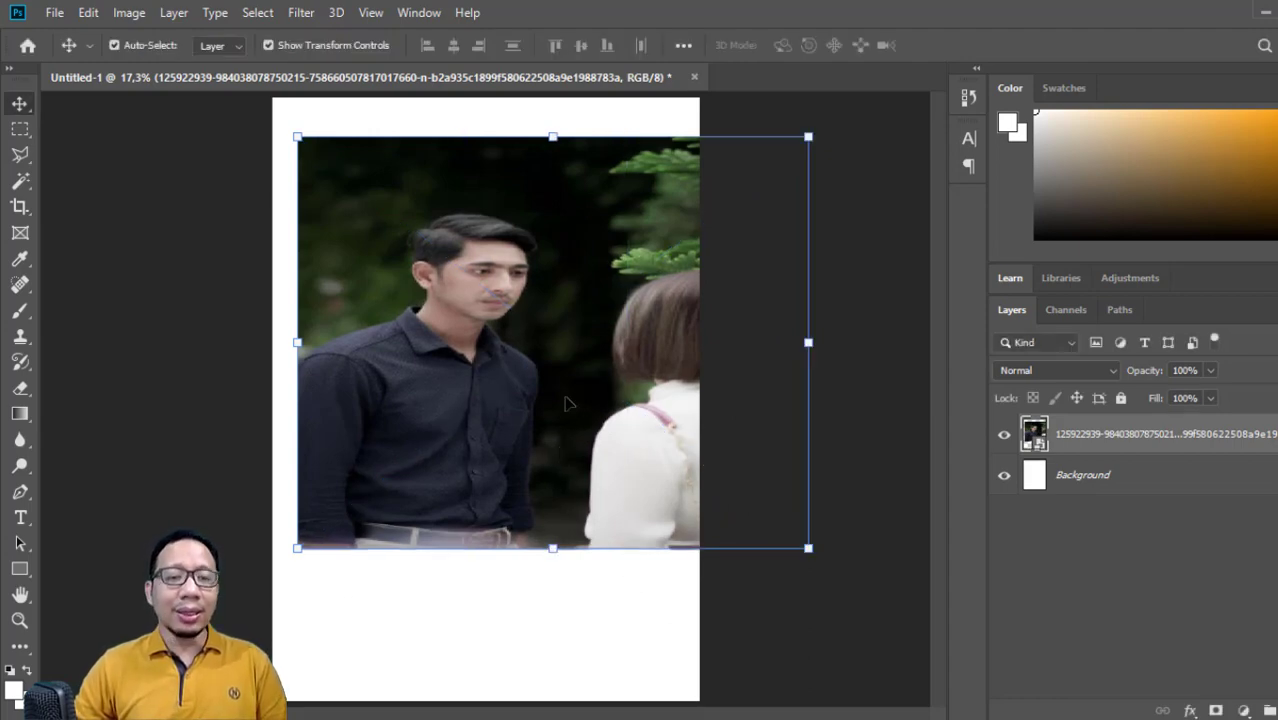
# - Move the photo up and left, stretch it to about 105% wide and 81% high, and apply the transform
pyautogui.moveTo(568, 403); pyautogui.dragTo(531, 395)
pyautogui.click(516, 539)
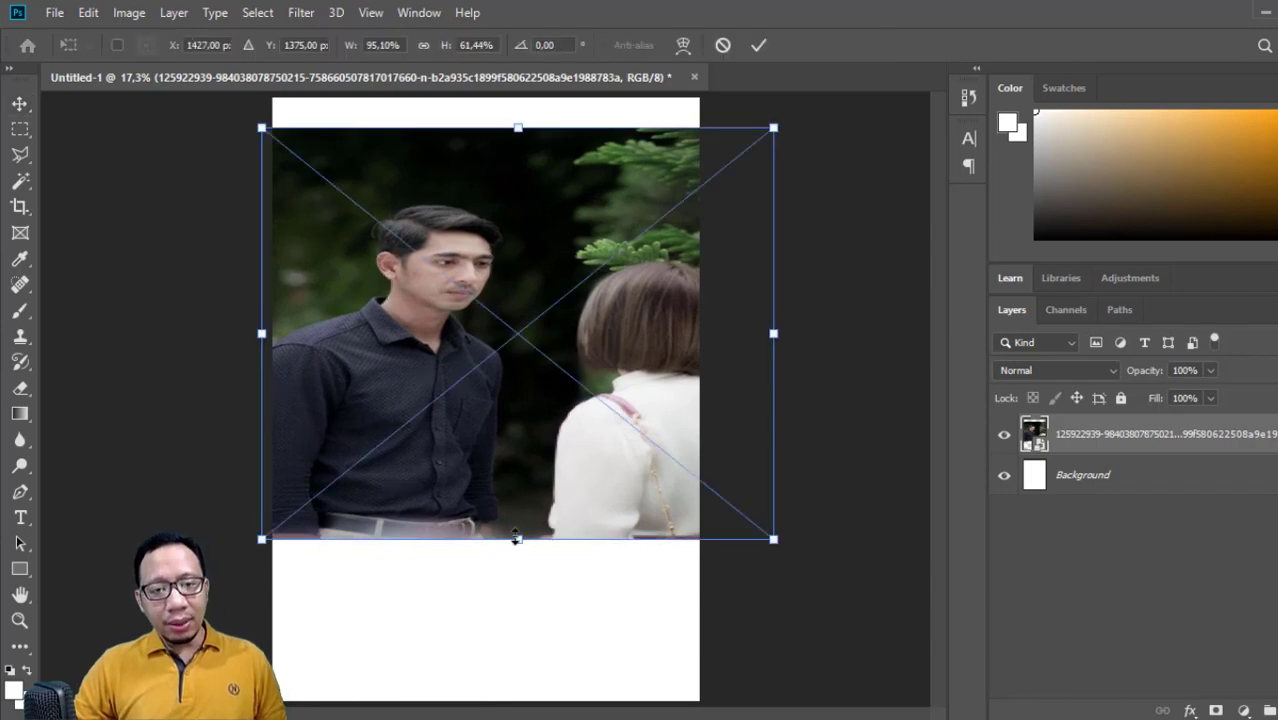
pyautogui.moveTo(516, 541); pyautogui.dragTo(518, 583)
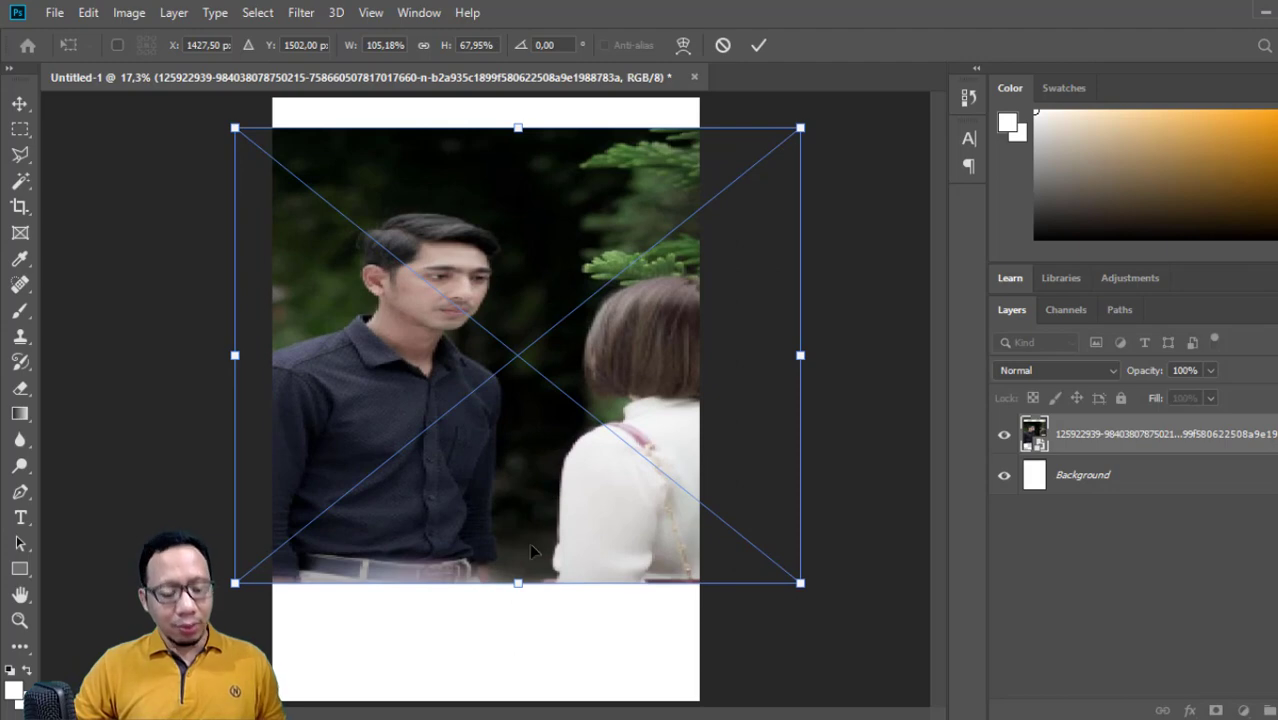
pyautogui.moveTo(522, 590); pyautogui.dragTo(516, 672)
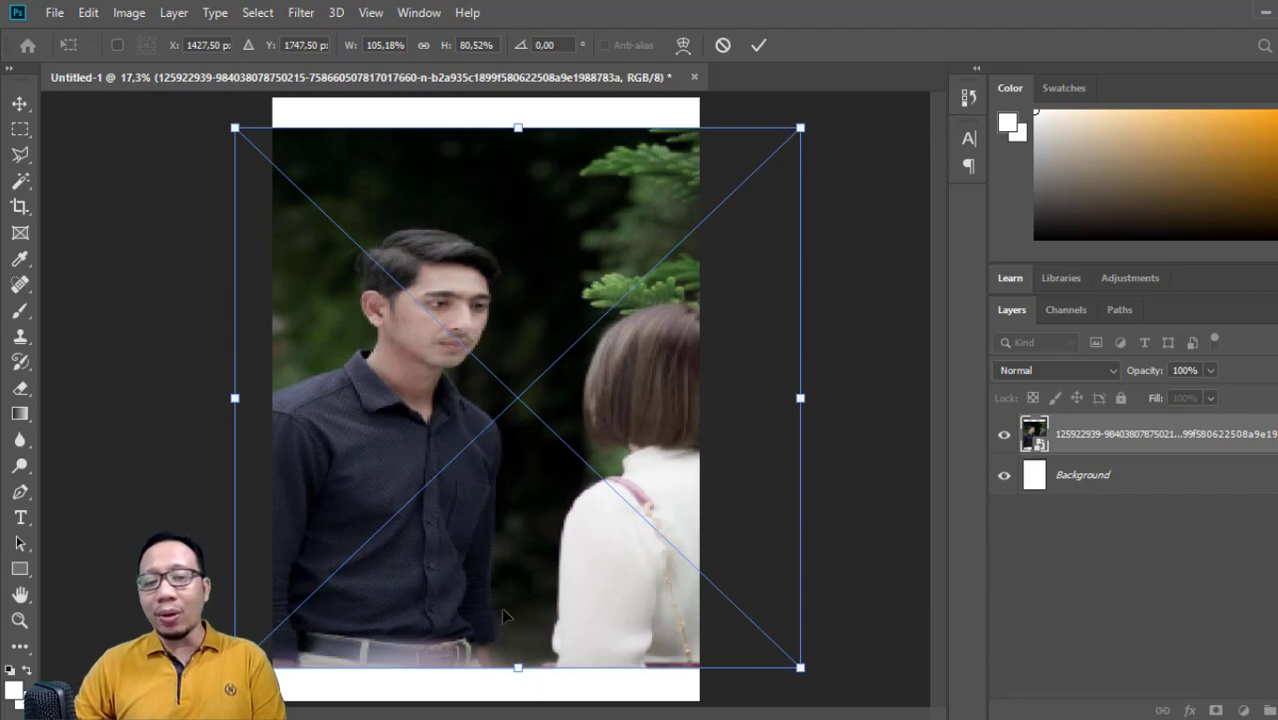
pyautogui.press('Return')
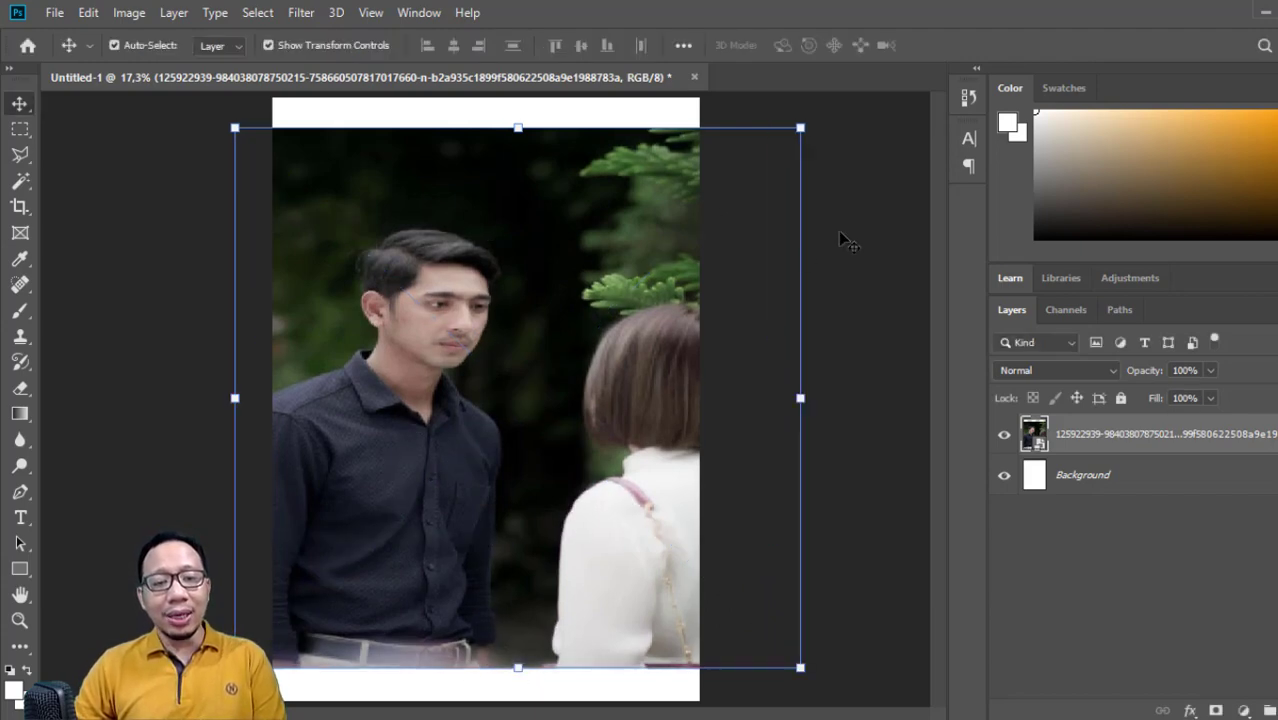
# - Scale the photo down to about 66% wide and 51% high, centre it in the page's upper half, and apply the transform
pyautogui.moveTo(424, 404); pyautogui.dragTo(533, 375)
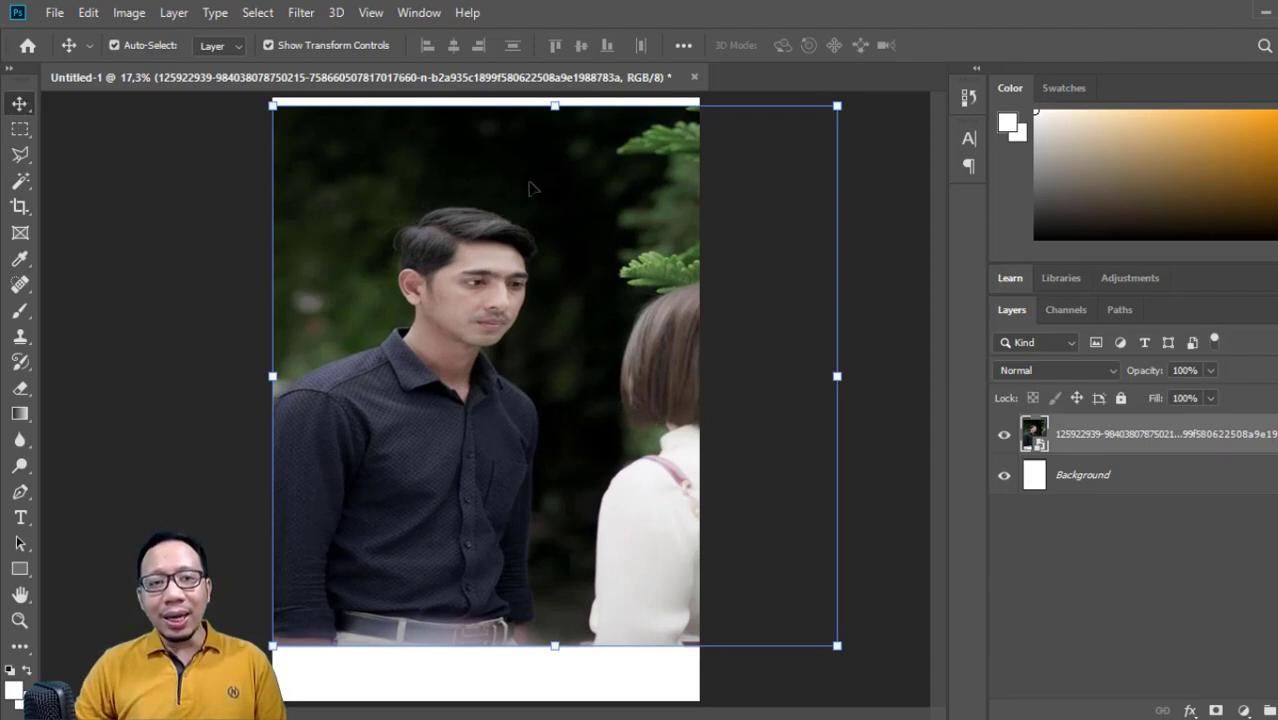
pyautogui.moveTo(837, 100); pyautogui.dragTo(605, 268)
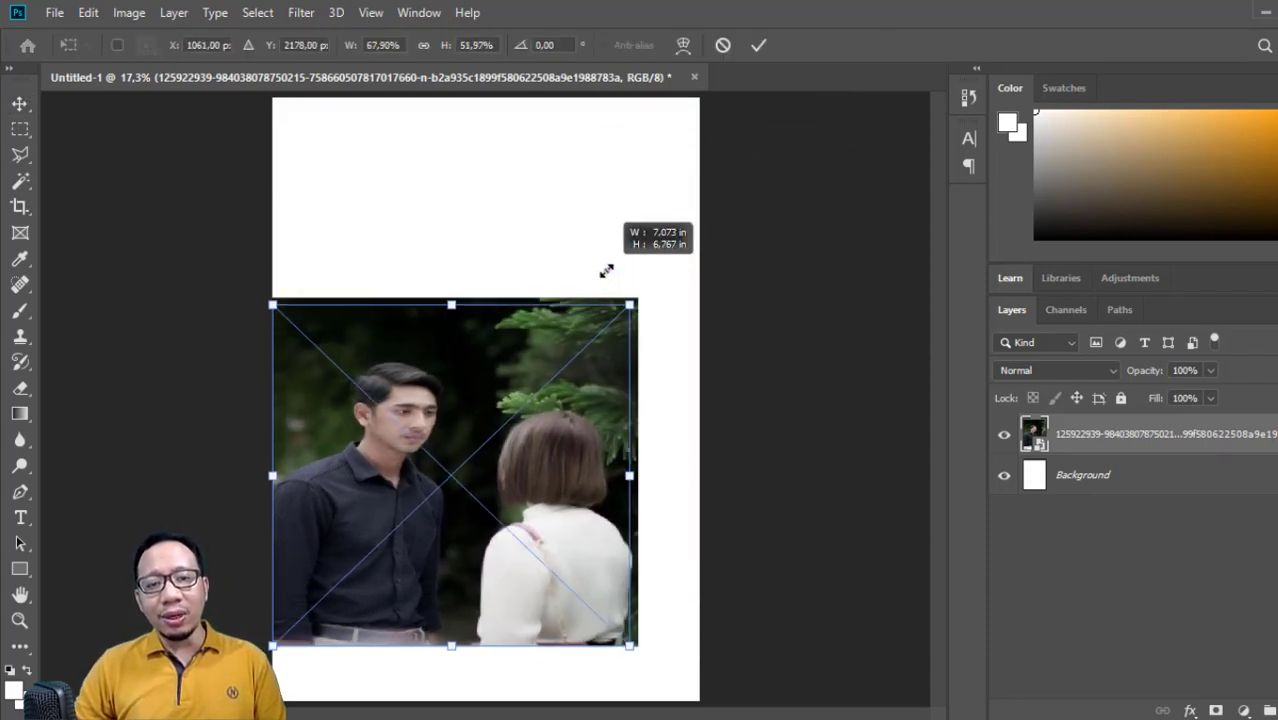
pyautogui.moveTo(440, 462); pyautogui.dragTo(497, 312)
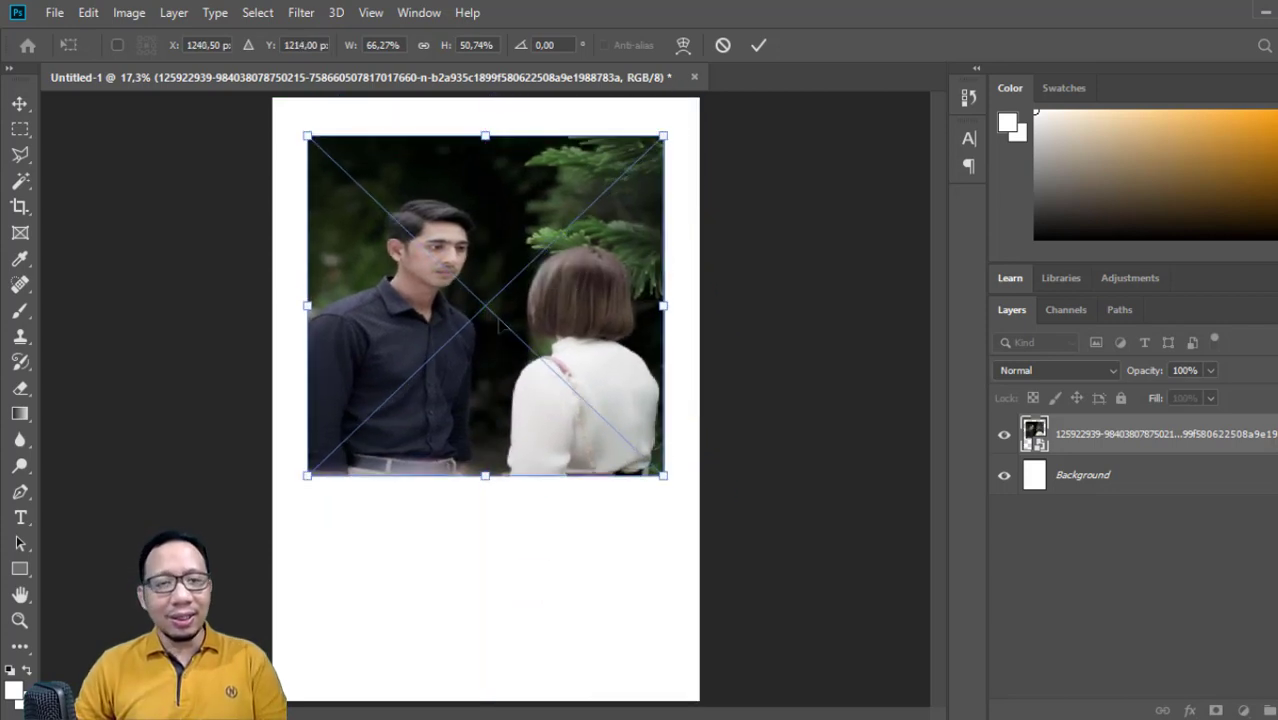
pyautogui.press('Return')
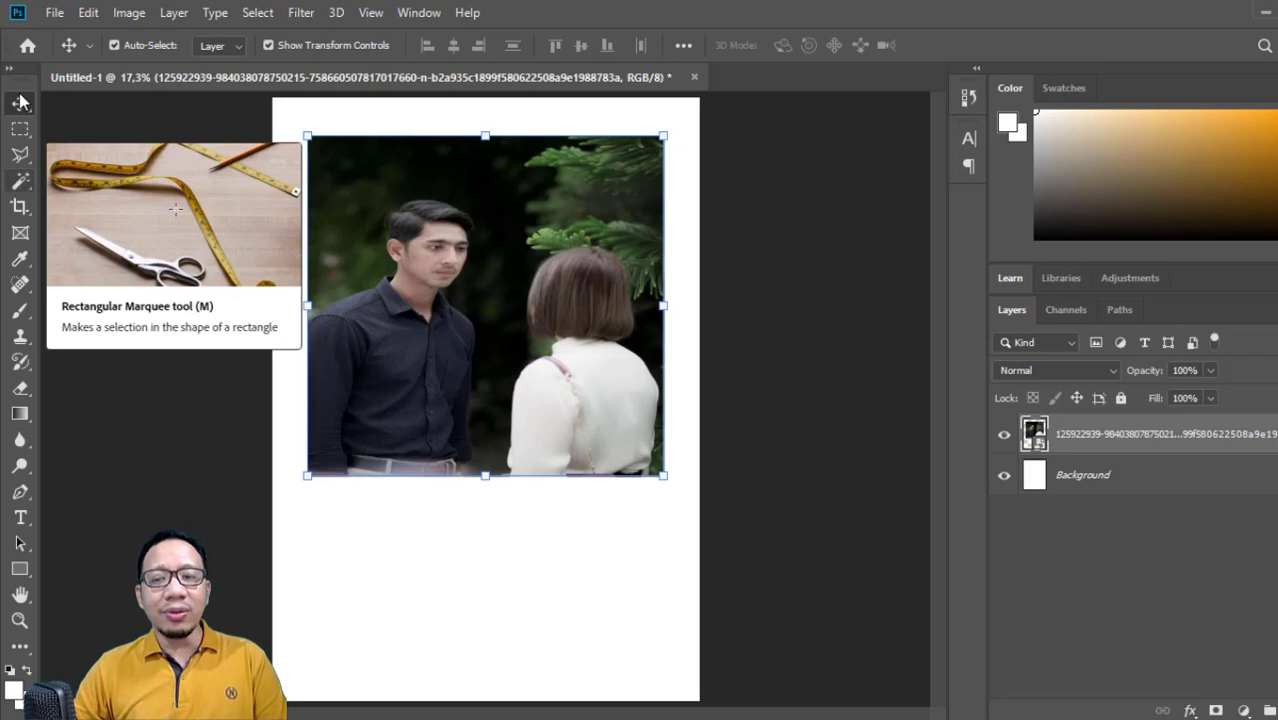
# - Deselect and reselect the photo, try to erase on it with the Eraser tool, decline rasterizing, and return to the Move tool
pyautogui.click(790, 293)
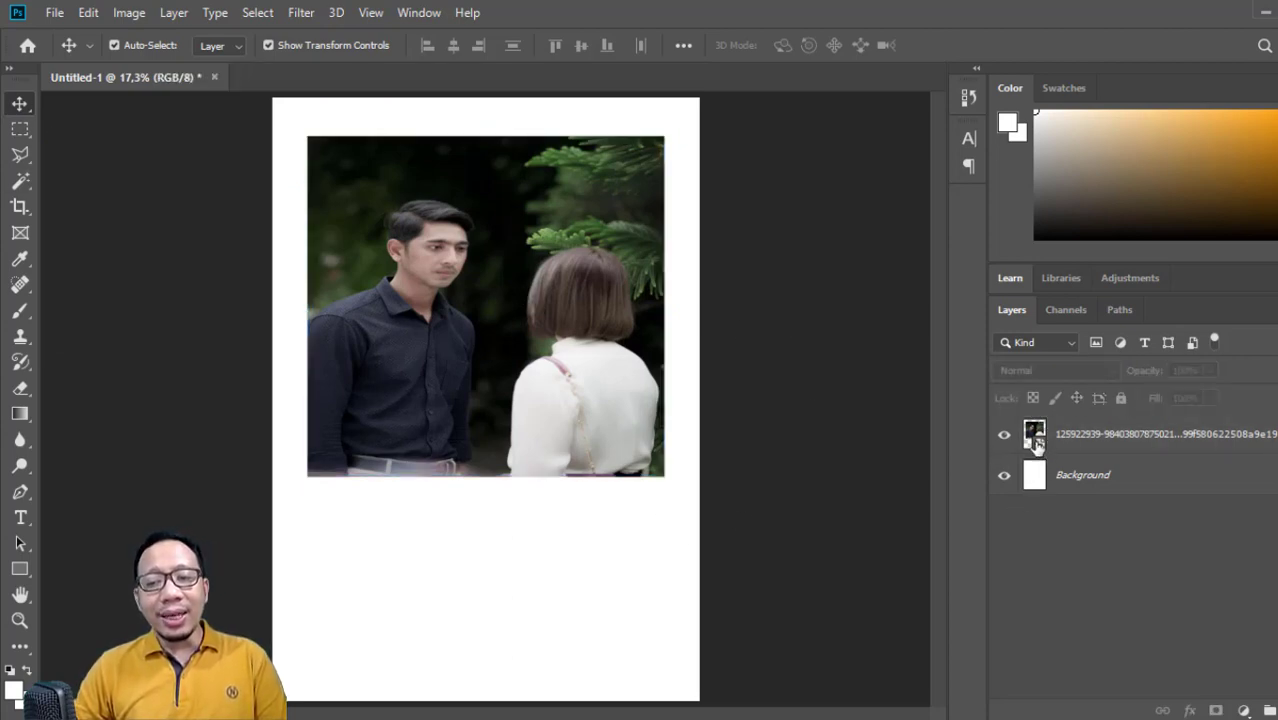
pyautogui.click(412, 201)
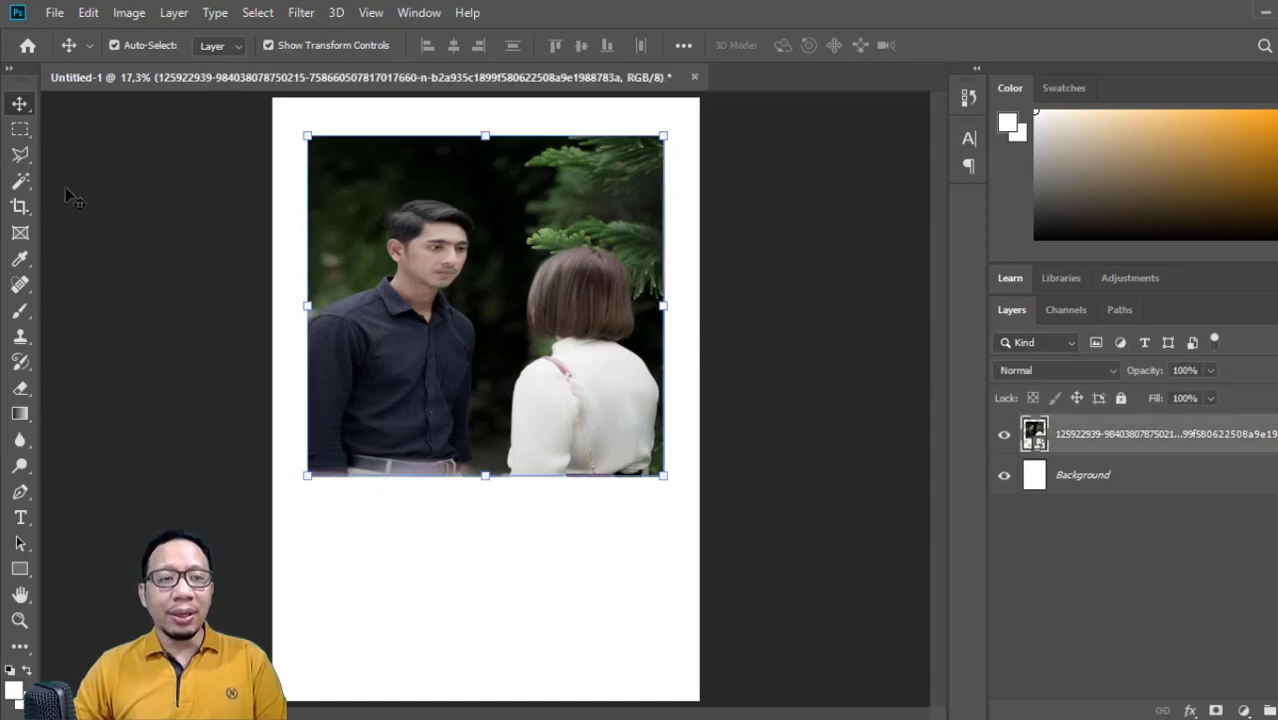
pyautogui.click(27, 397)
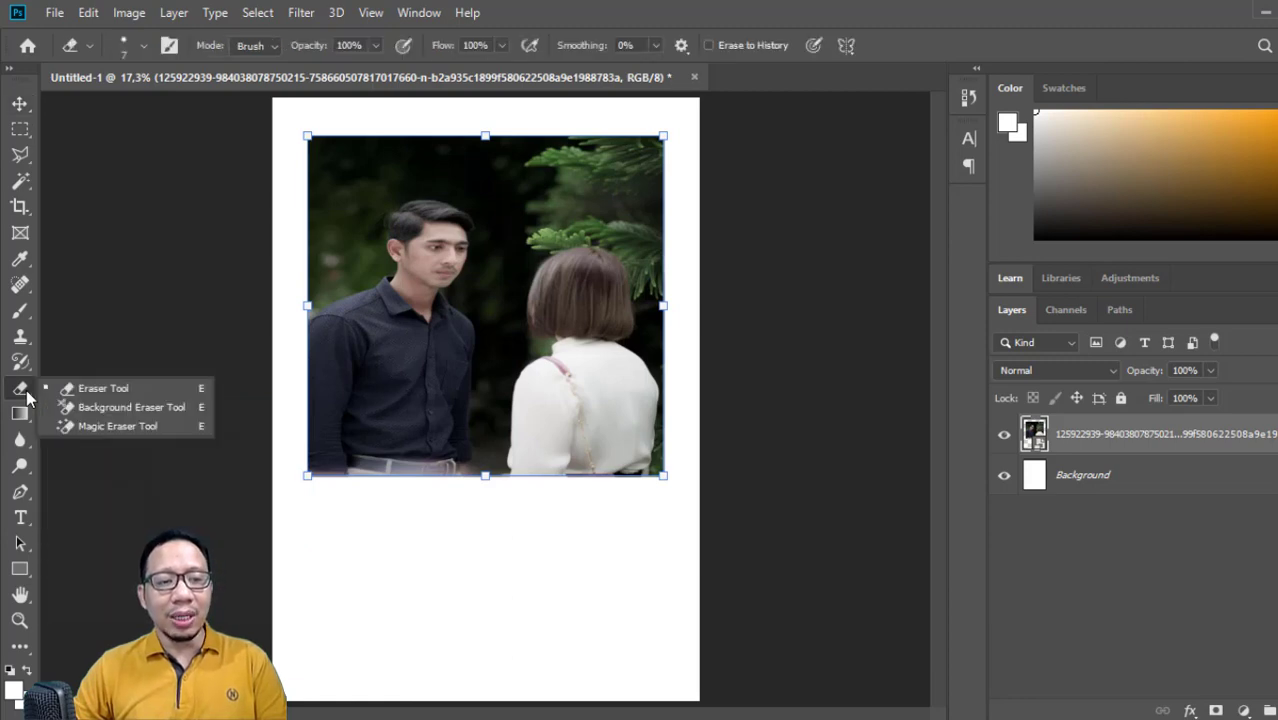
pyautogui.click(472, 284)
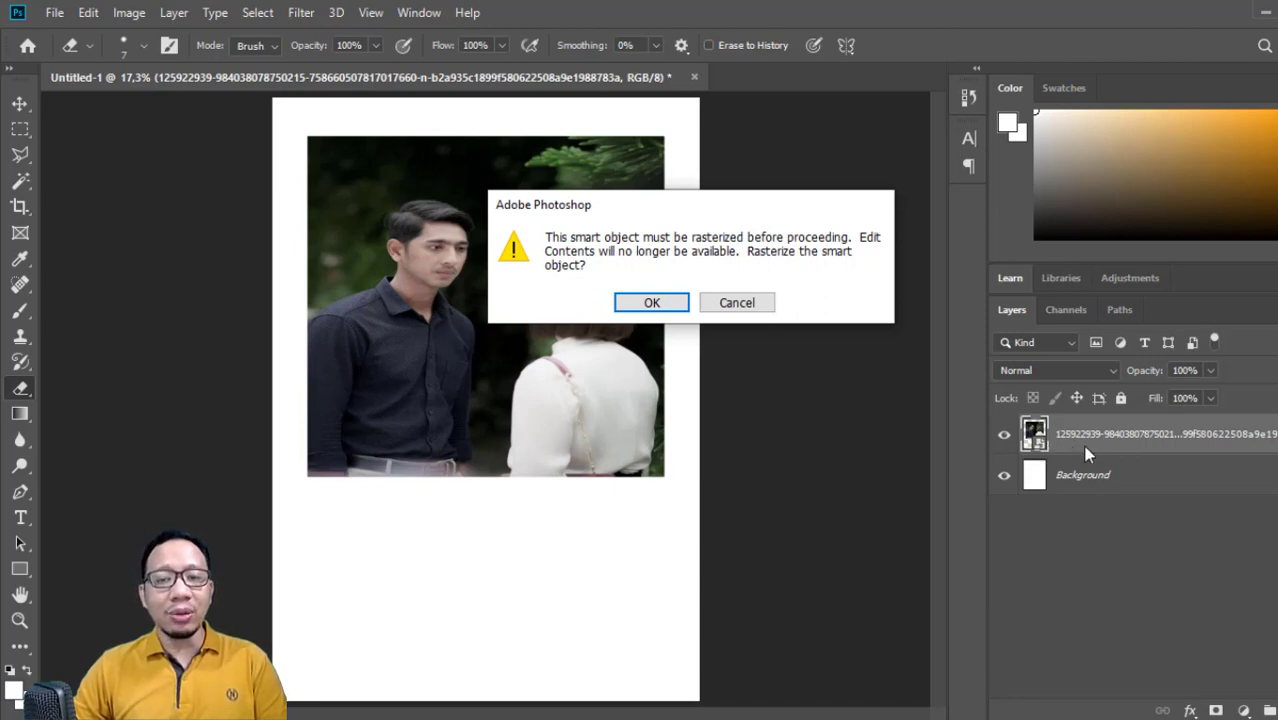
pyautogui.click(762, 304)
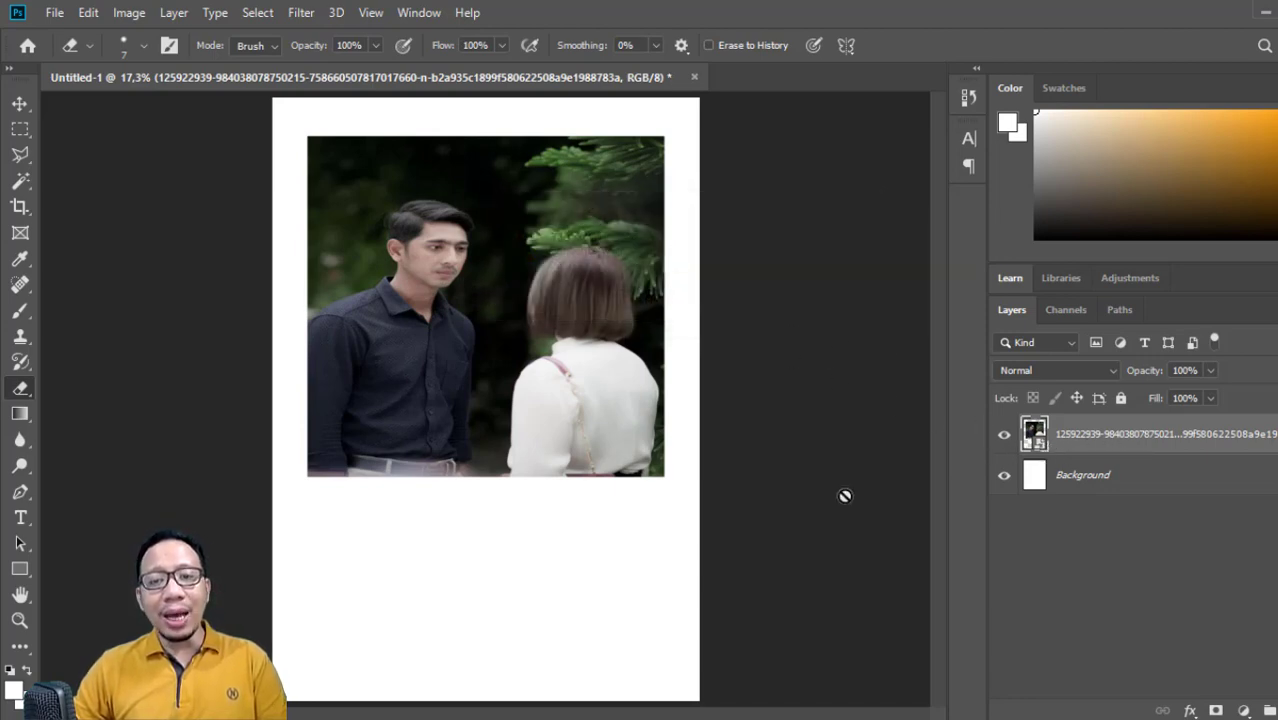
pyautogui.click(20, 104)
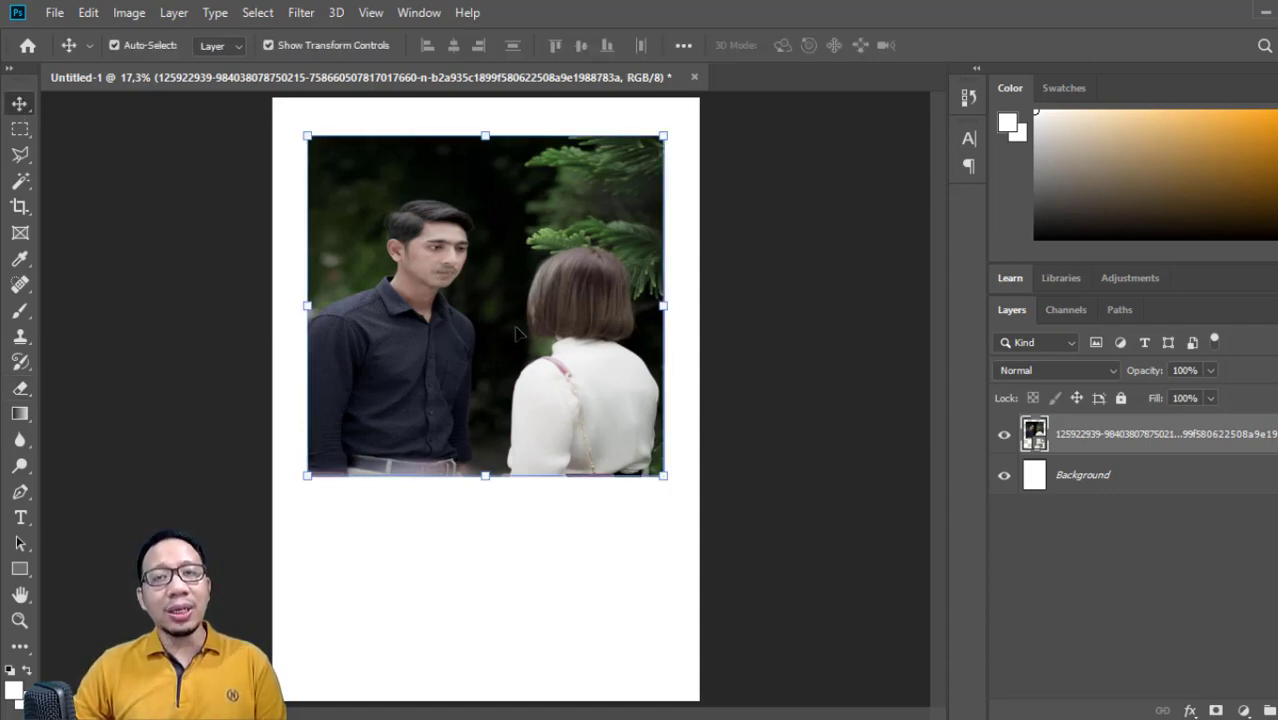
# - Shrink the photo from its upper-right corner to about 64% wide and 49% high and apply the transform
pyautogui.moveTo(665, 135)
pyautogui.mouseDown()
pyautogui.moveTo(578, 222)
pyautogui.moveTo(659, 158)
pyautogui.mouseUp()
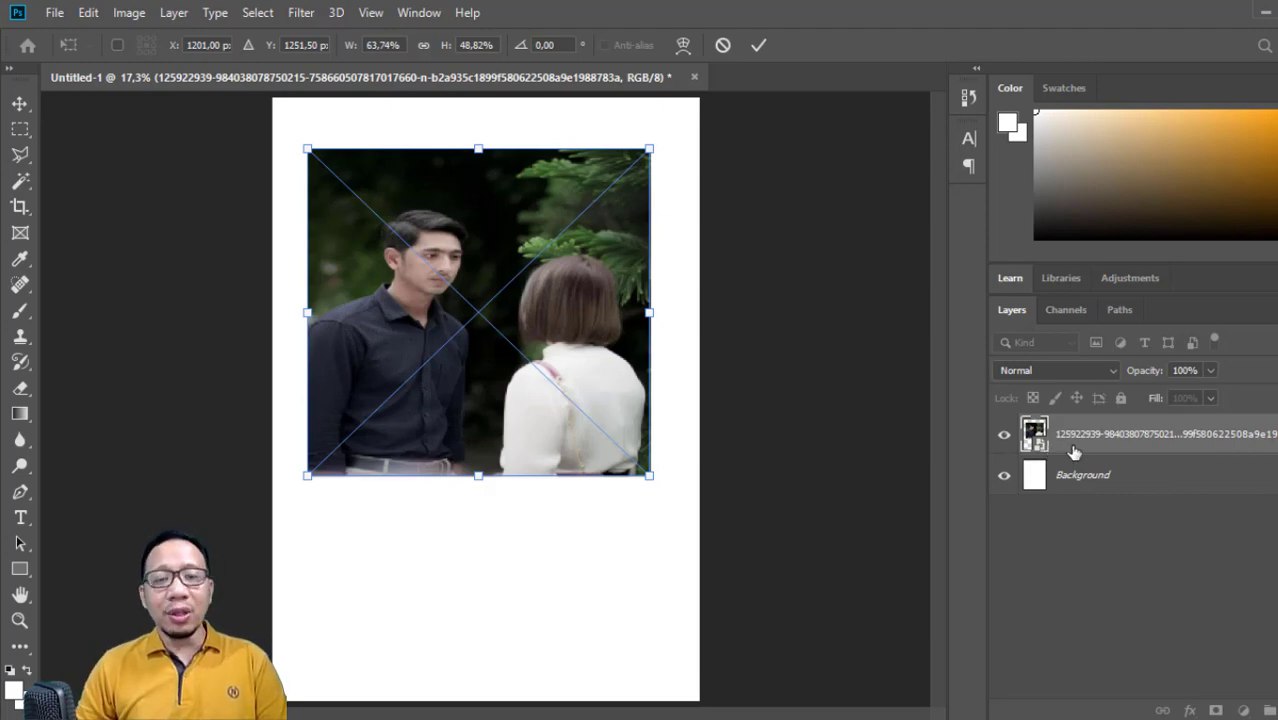
pyautogui.press('Return')
# - Select the Background layer, switch to the photo's layer, and clear the layer selection
pyautogui.click(1084, 478)
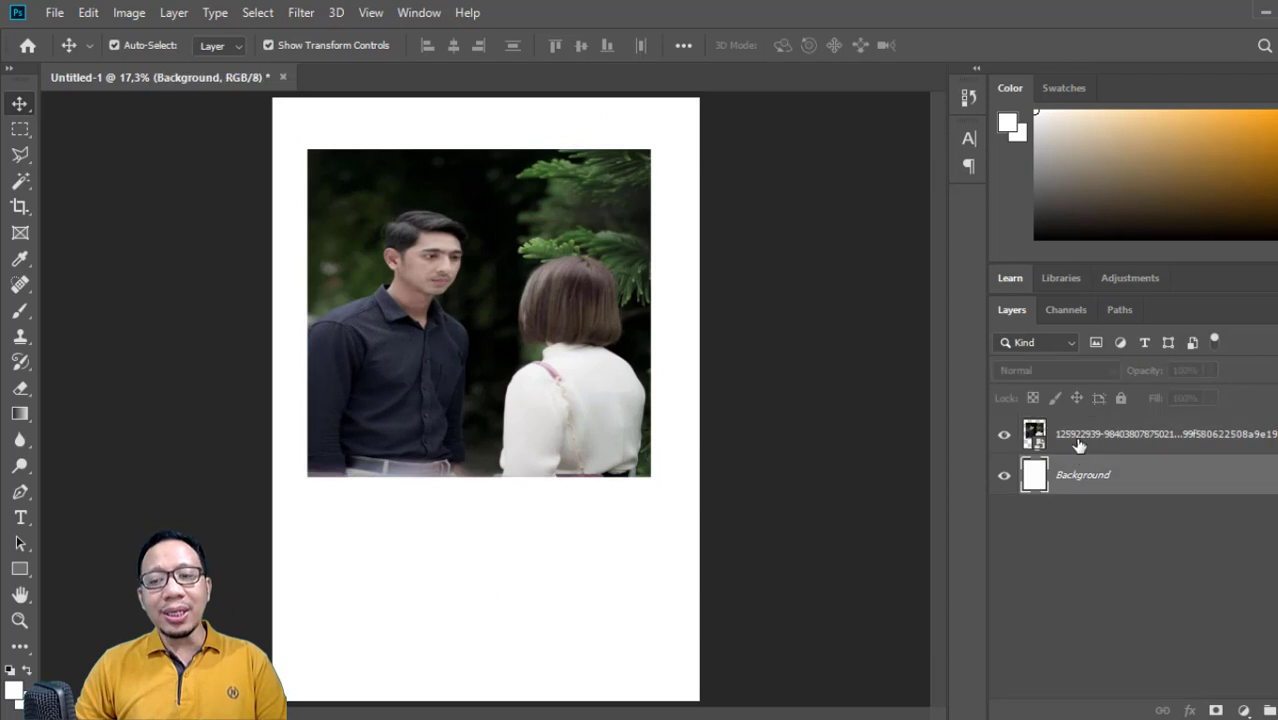
pyautogui.click(1080, 446)
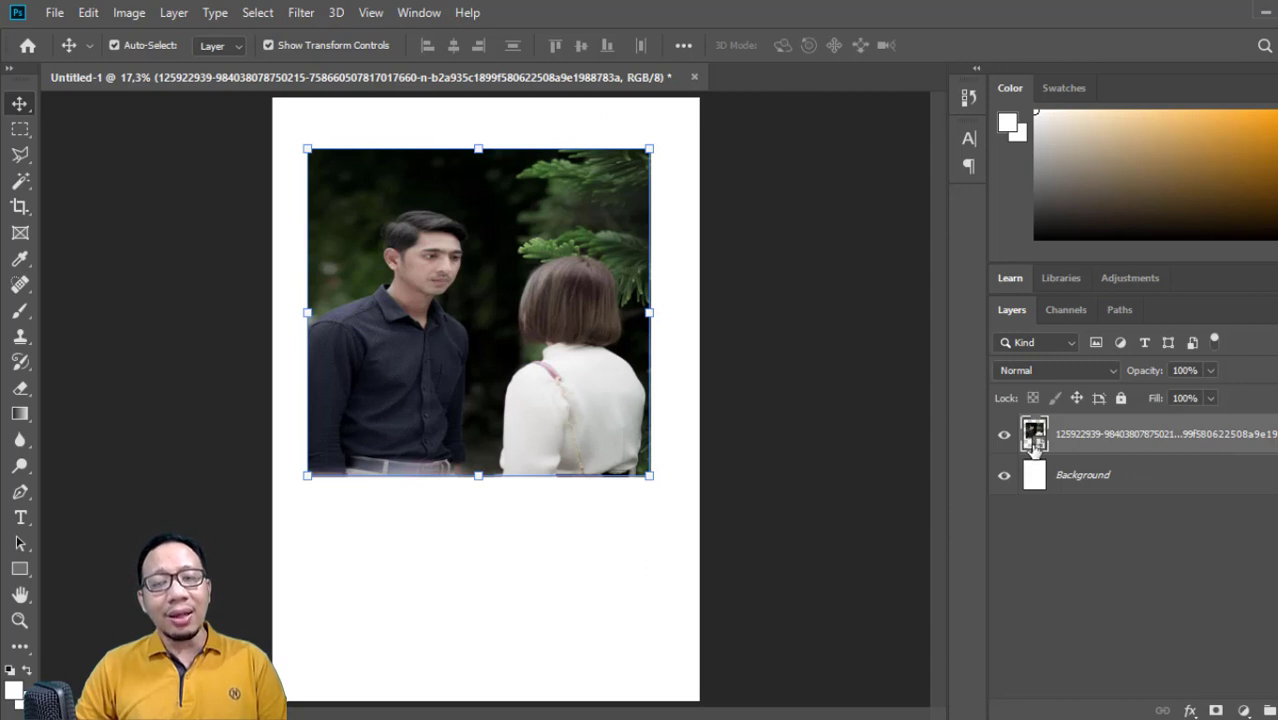
pyautogui.click(1111, 589)
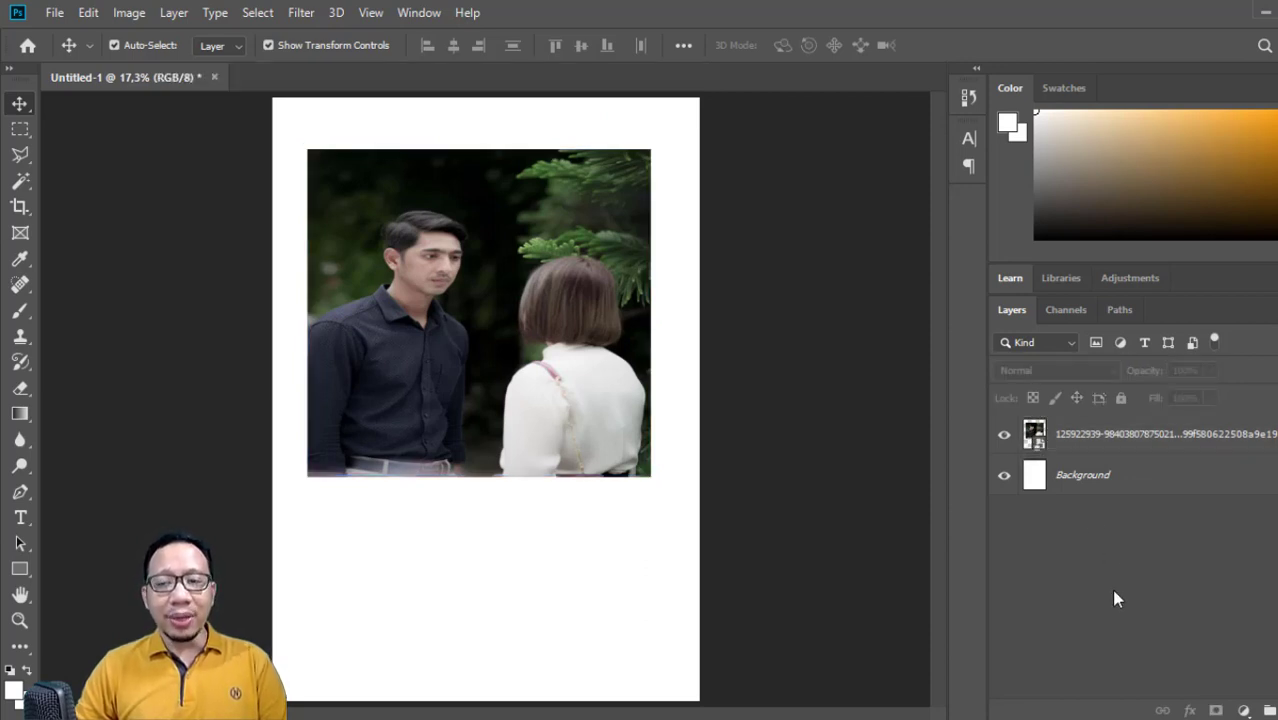
# - Rasterize the photo's layer and move the photo slightly down the page
pyautogui.click(1201, 432)
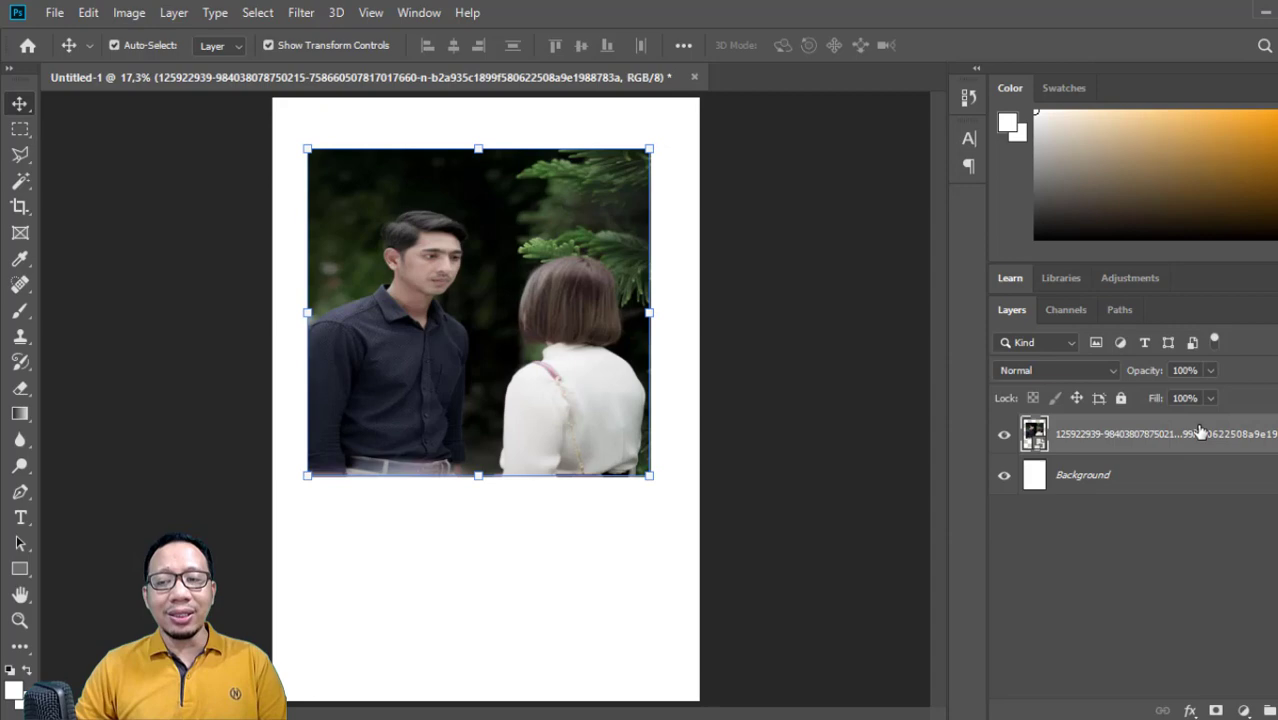
pyautogui.rightClick(1152, 446)
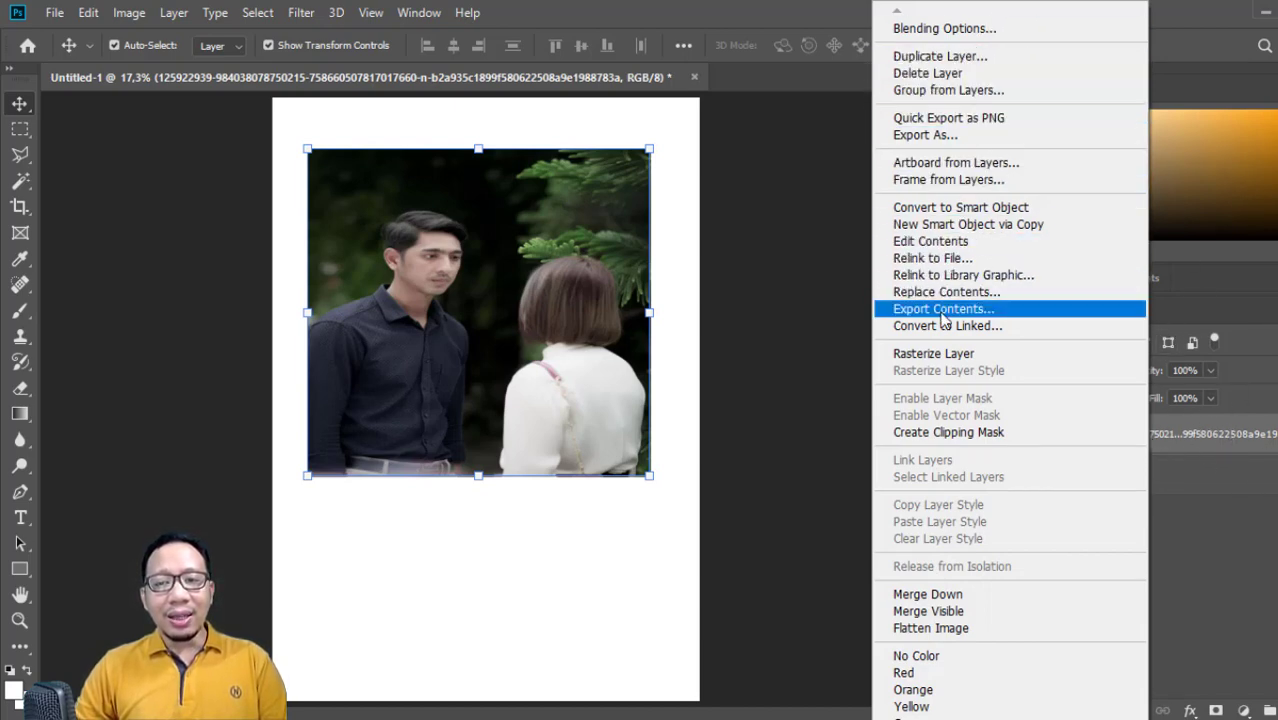
pyautogui.click(925, 358)
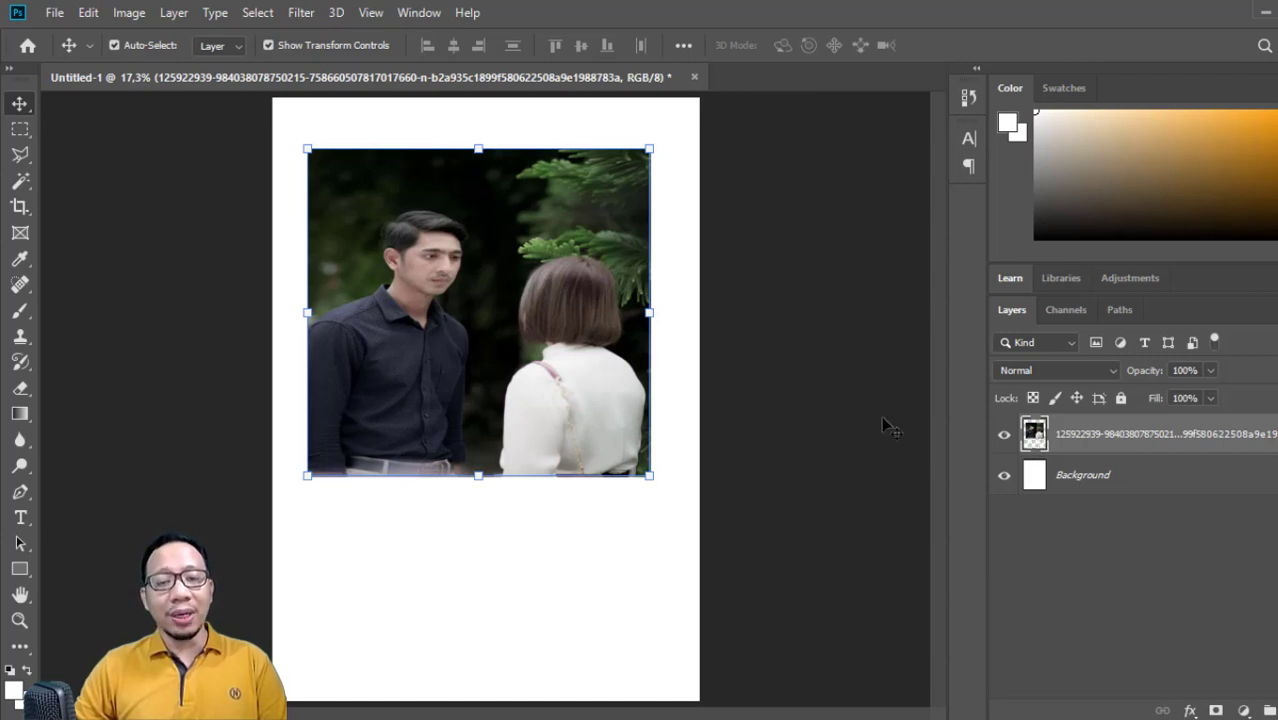
pyautogui.click(706, 315)
pyautogui.click(554, 275)
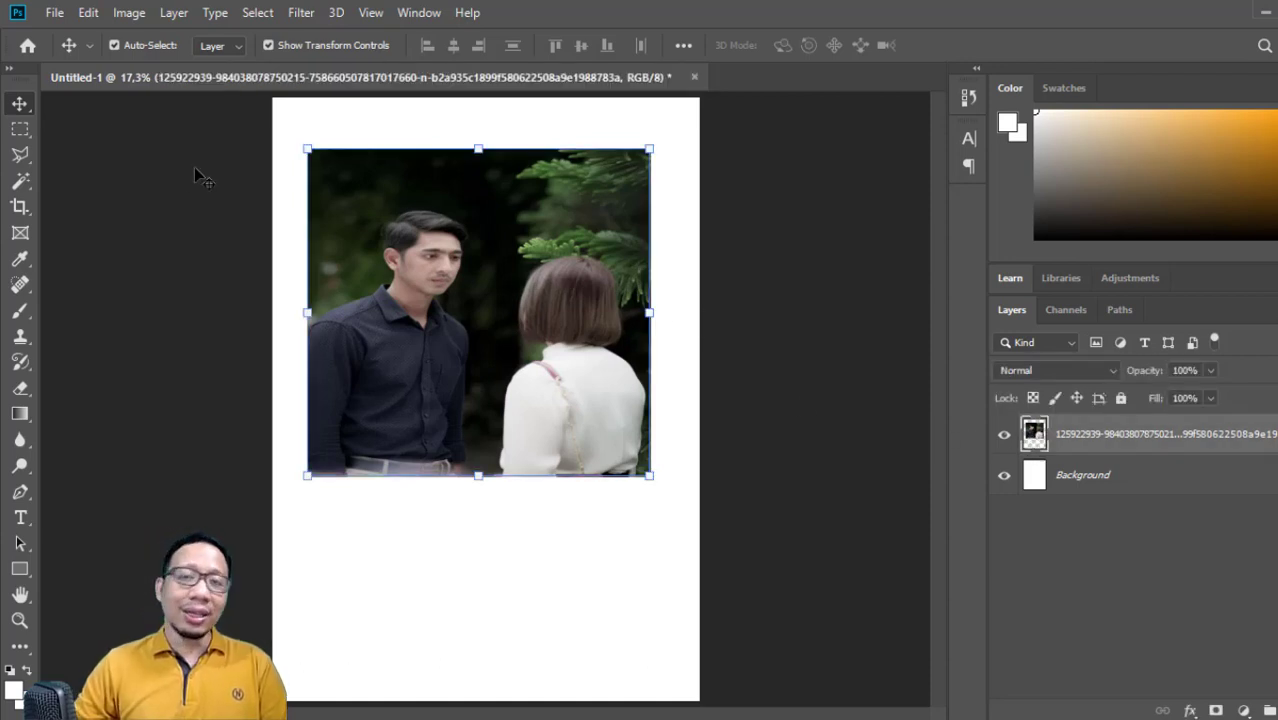
pyautogui.moveTo(458, 285)
pyautogui.mouseDown()
pyautogui.moveTo(463, 410)
pyautogui.moveTo(453, 294)
pyautogui.mouseUp()
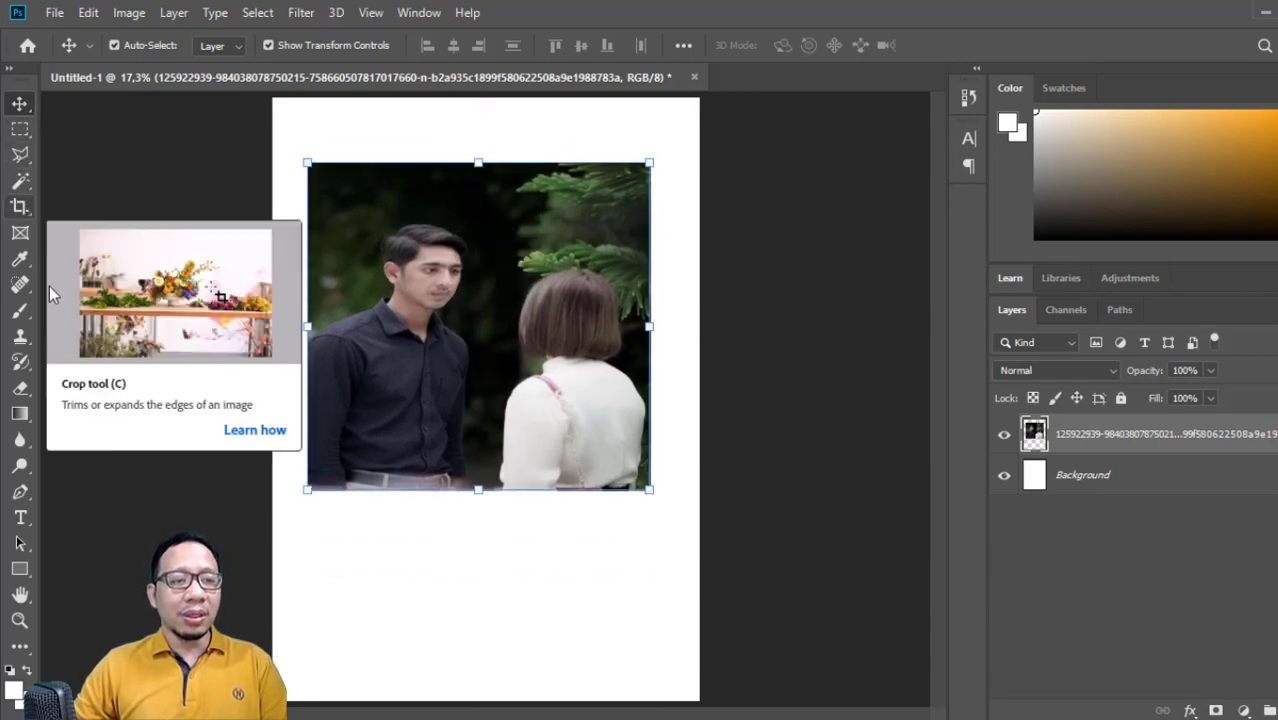
# - Scribble Eraser strokes over the photo's upper-left corner, and undo the erasing, the move and the rasterizing
pyautogui.click(22, 392)
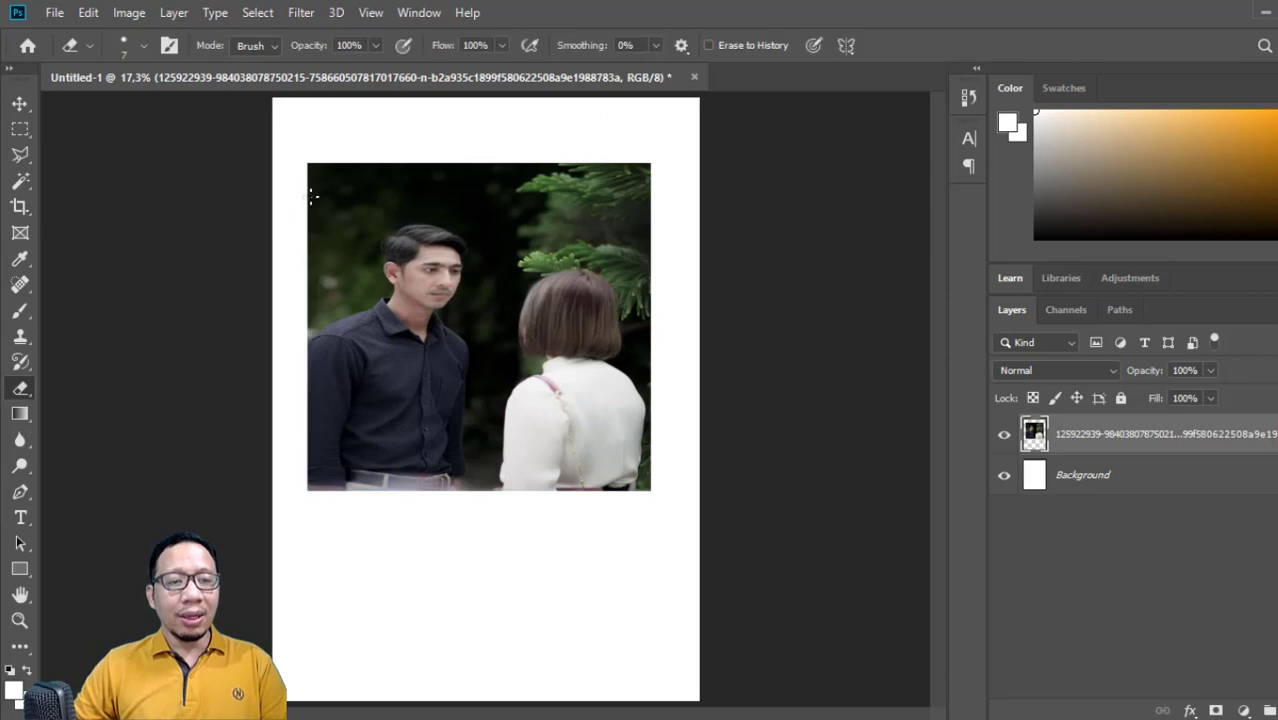
pyautogui.moveTo(360, 137)
pyautogui.mouseDown()
pyautogui.moveTo(318, 205)
pyautogui.moveTo(335, 245)
pyautogui.moveTo(352, 180)
pyautogui.mouseUp()
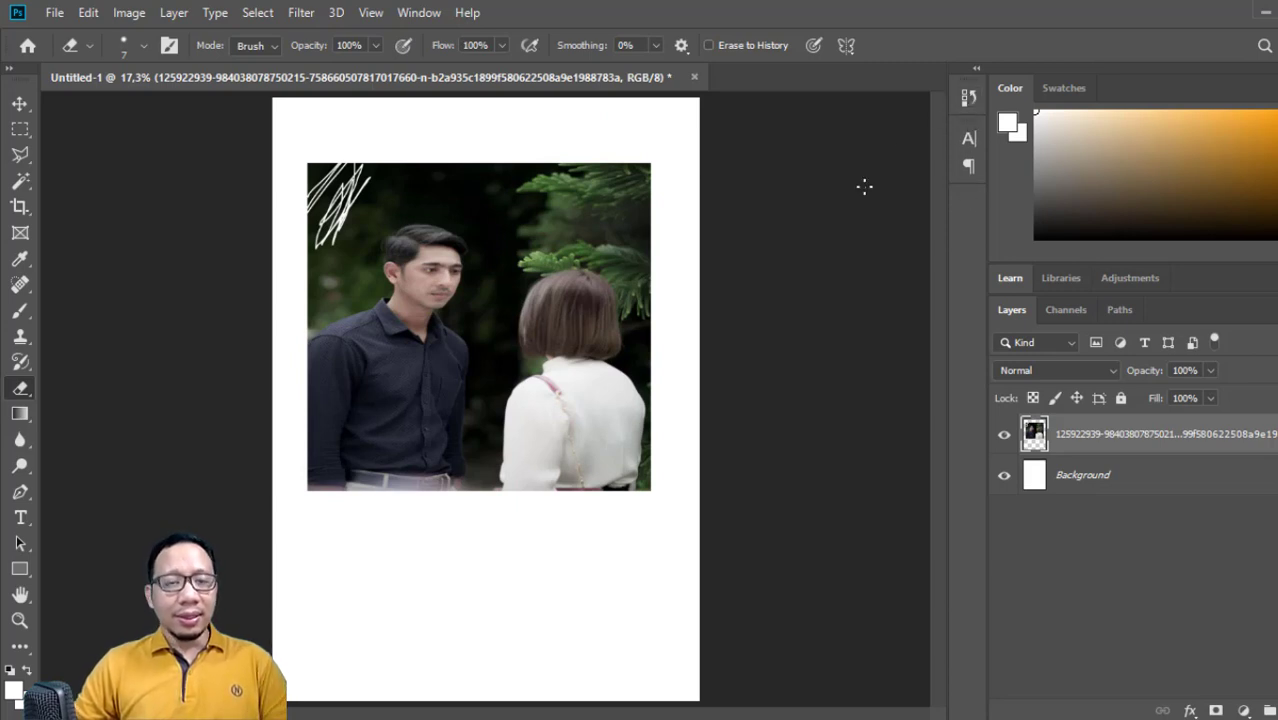
pyautogui.hotkey('ctrl', 'z')
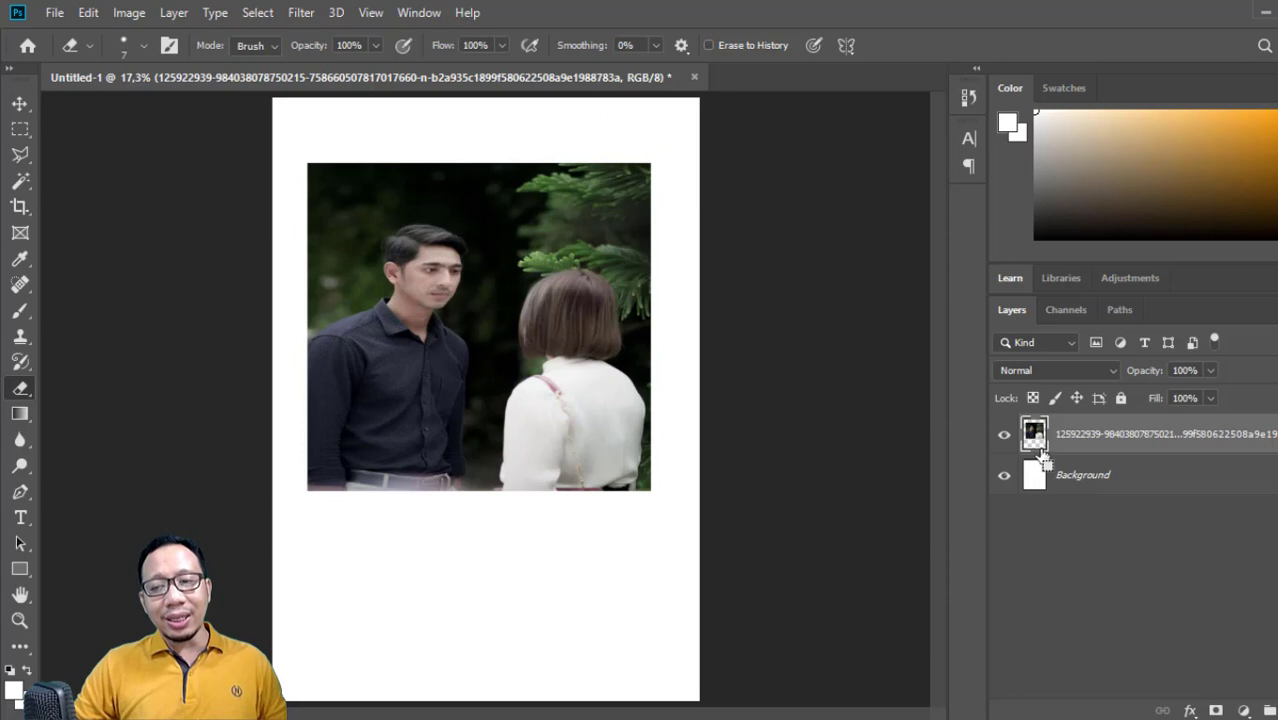
pyautogui.hotkey('ctrl', 'z')
pyautogui.hotkey('ctrl', 'z')
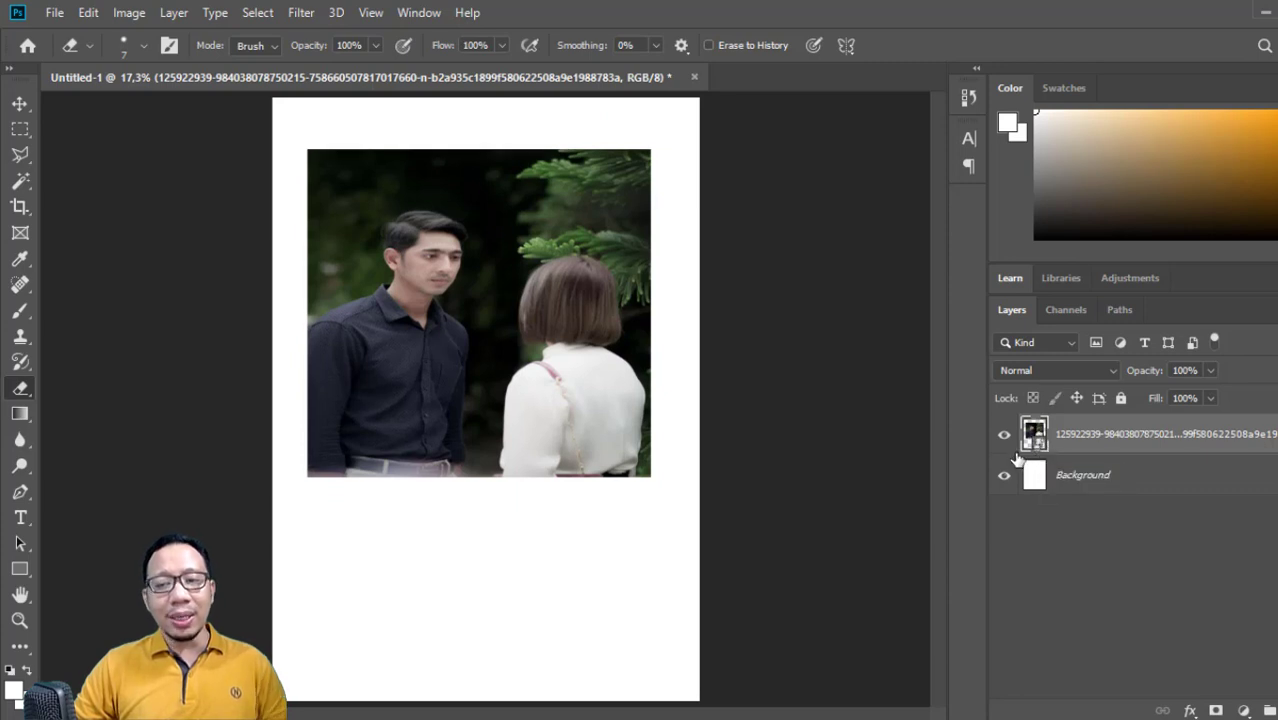
# - Try the Eraser on the smart object photo, decline rasterizing, and return to the Move tool
pyautogui.click(883, 432)
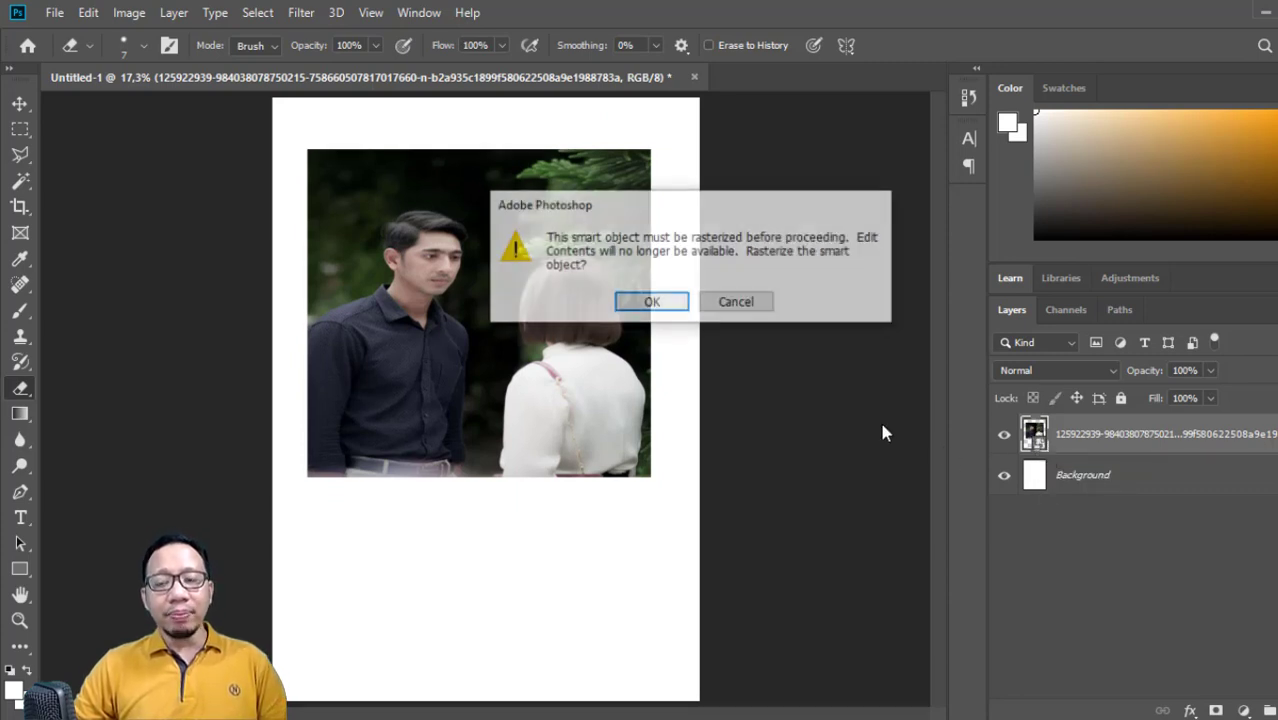
pyautogui.click(736, 302)
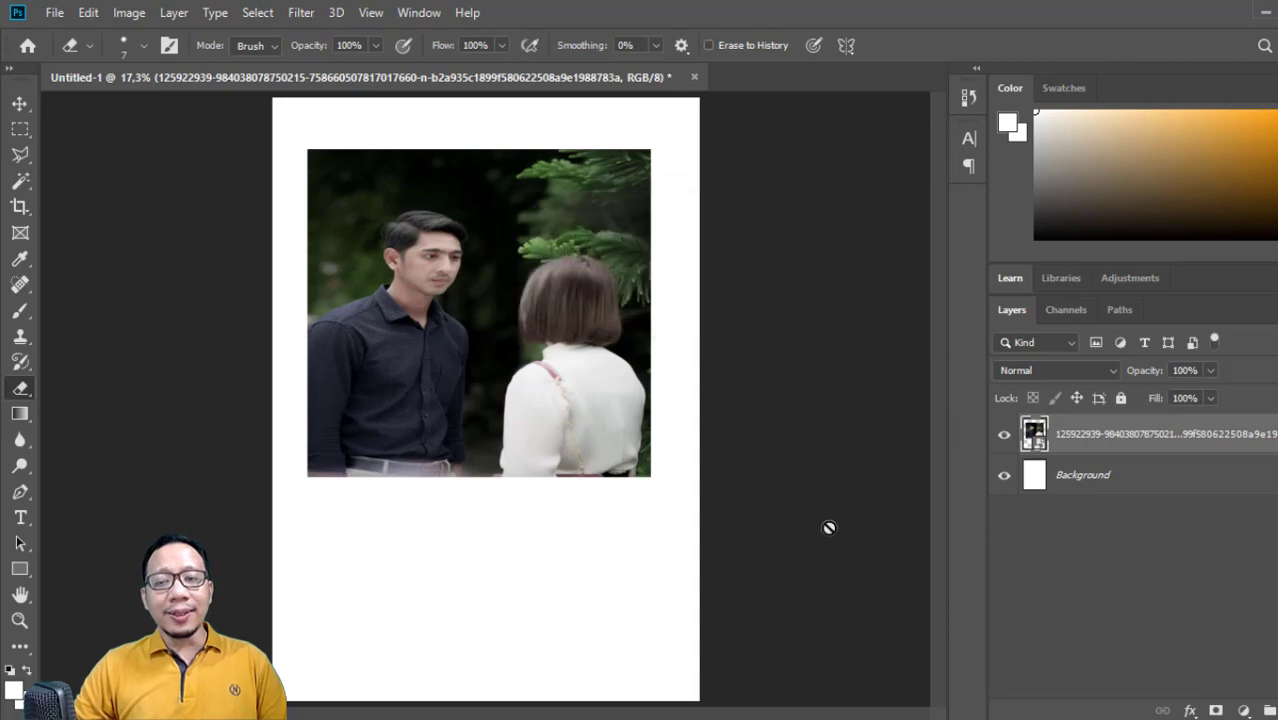
pyautogui.click(20, 104)
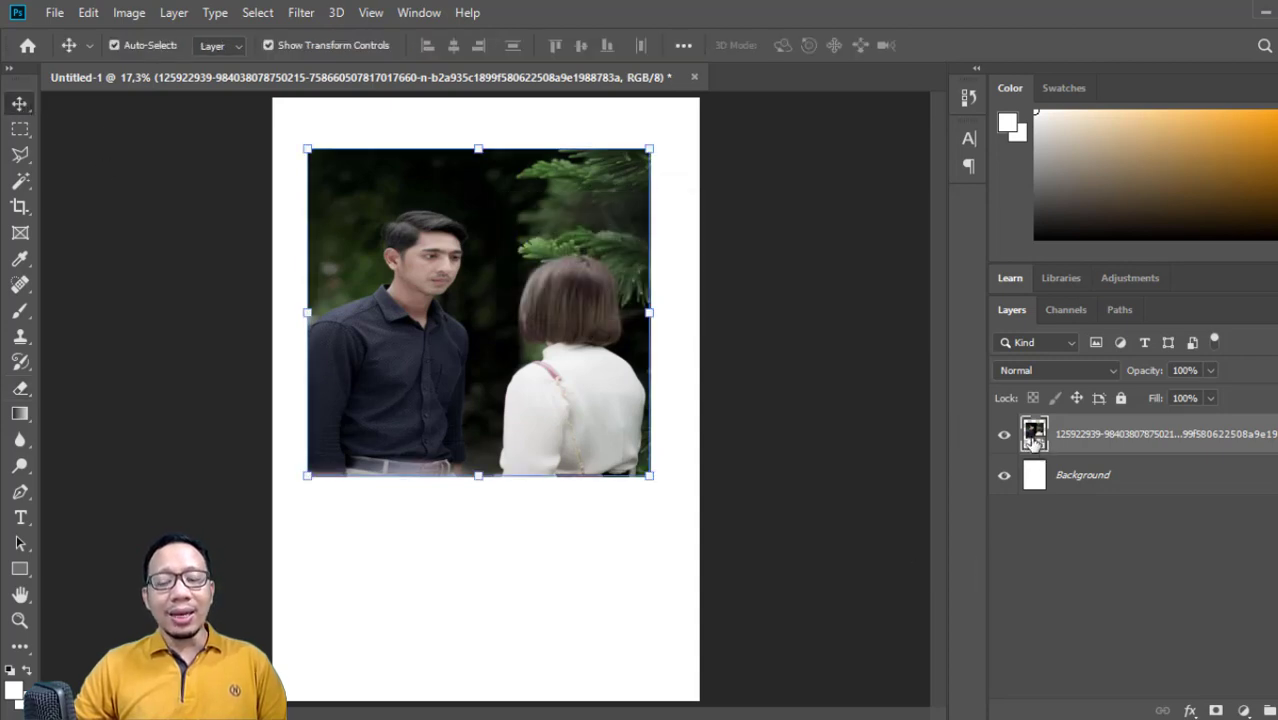
# - Open the photo smart object's contents and convert its Background into a regular layer named Layer 0
pyautogui.doubleClick(1035, 437)
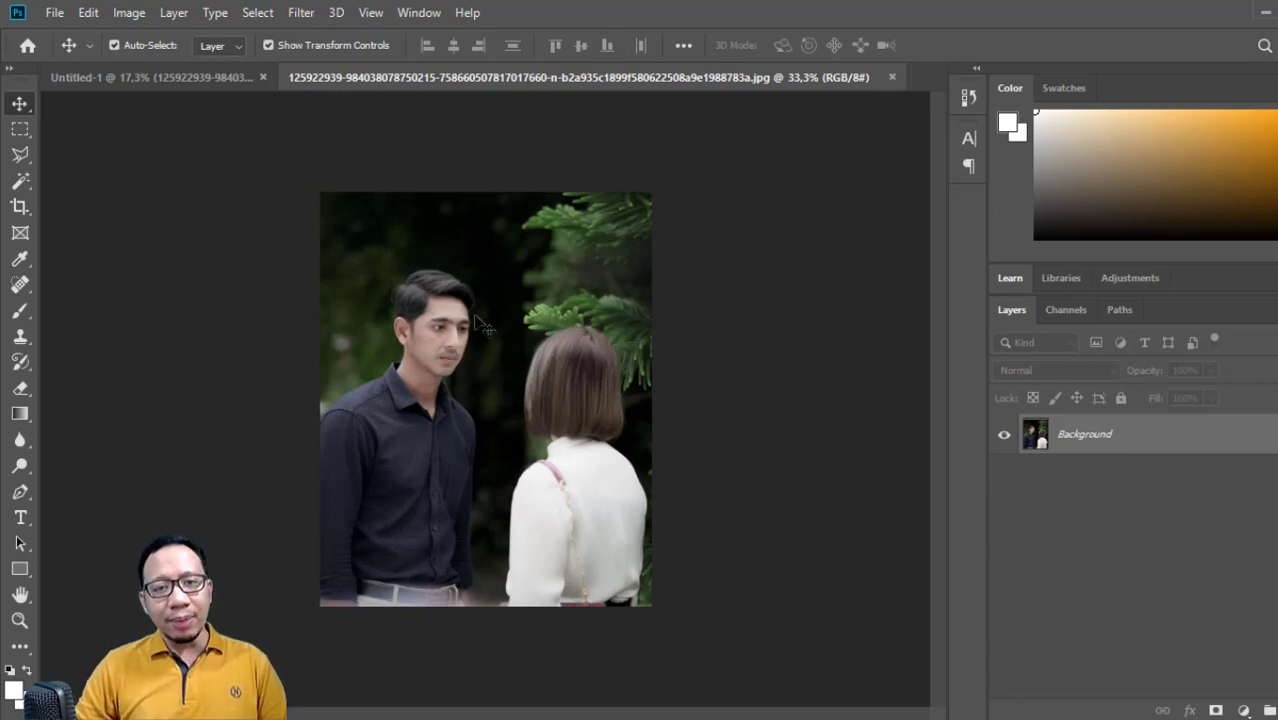
pyautogui.doubleClick(1038, 434)
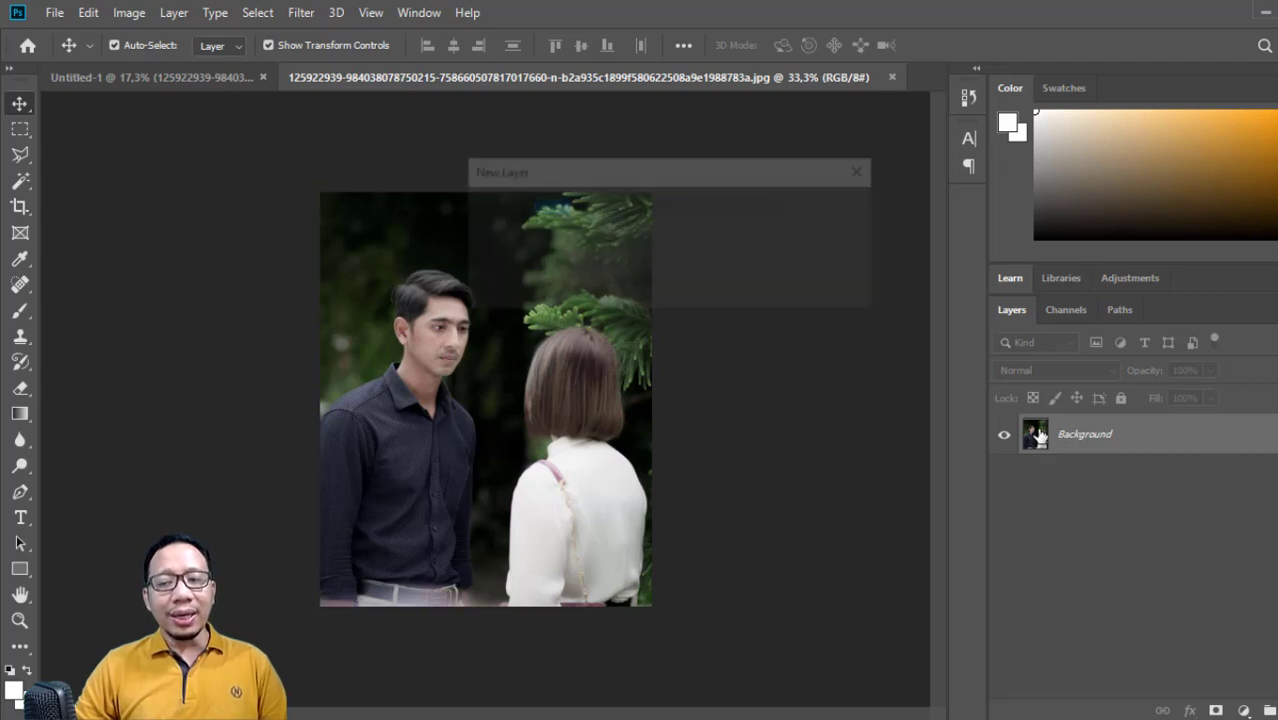
pyautogui.click(824, 213)
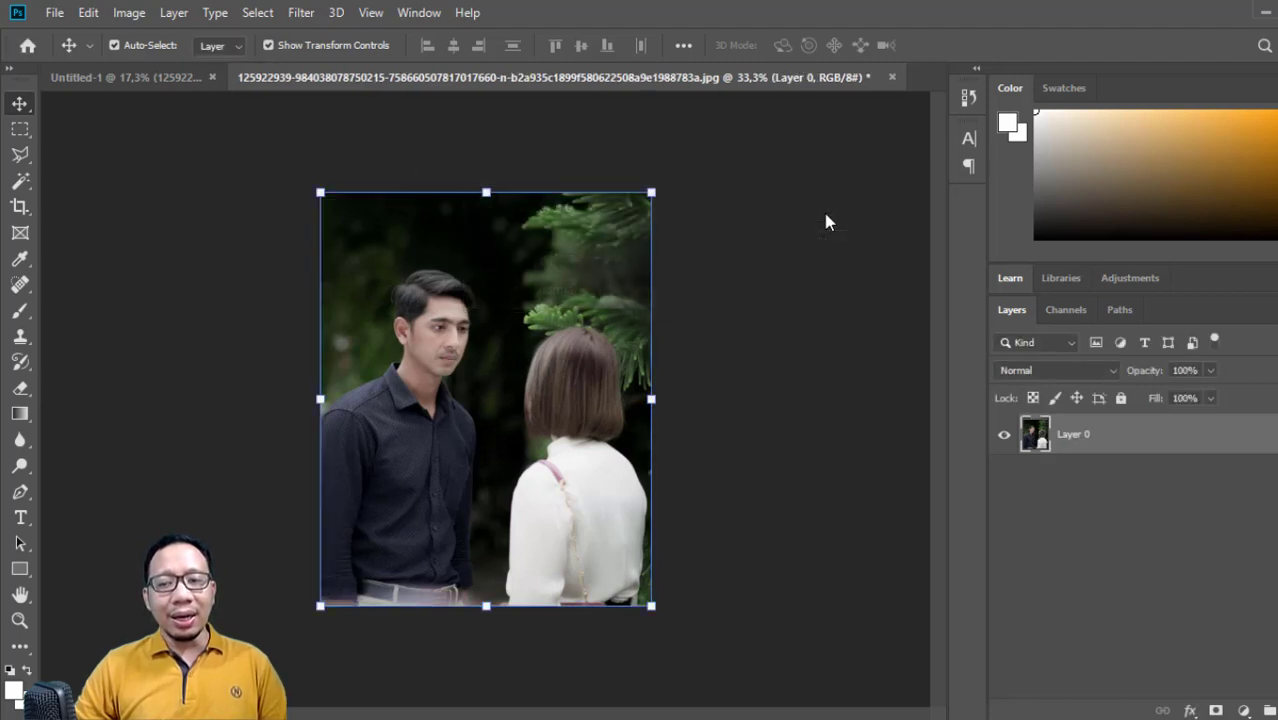
# - Copy Layer 0 into the Untitled-1 document and place the copy over the large photo's lower edge
pyautogui.moveTo(437, 347); pyautogui.dragTo(478, 430)
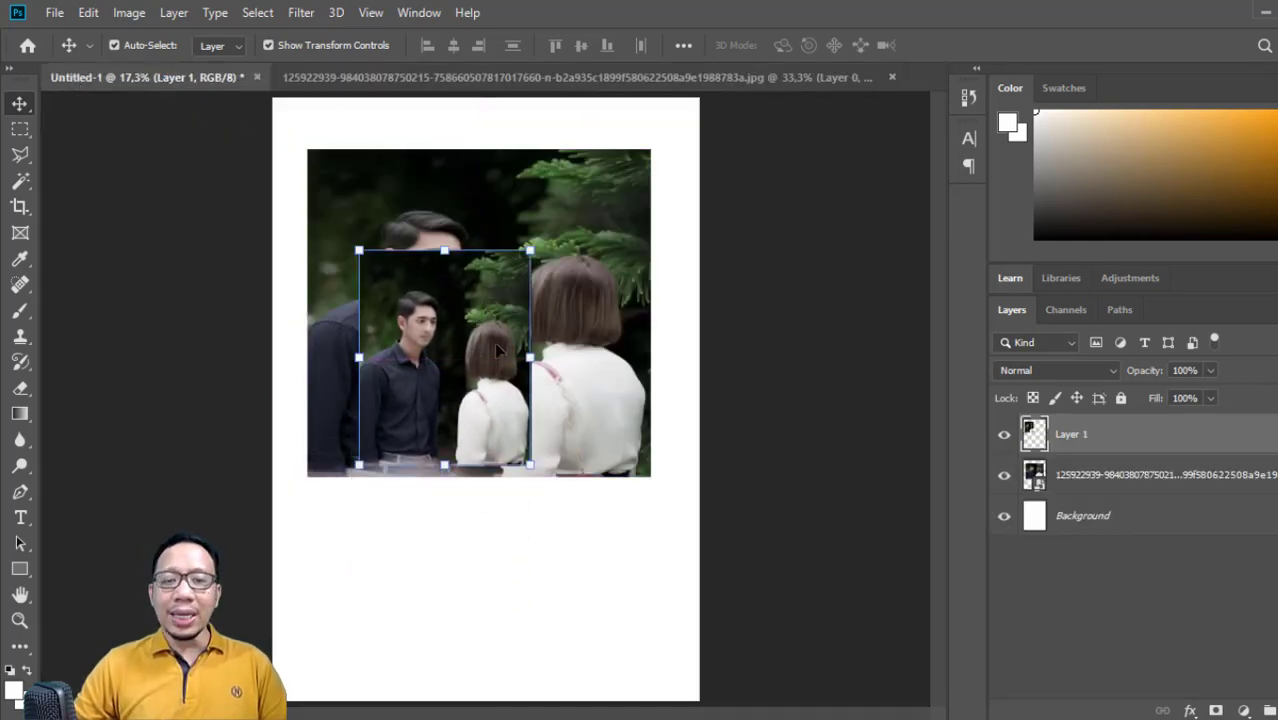
pyautogui.click(612, 242)
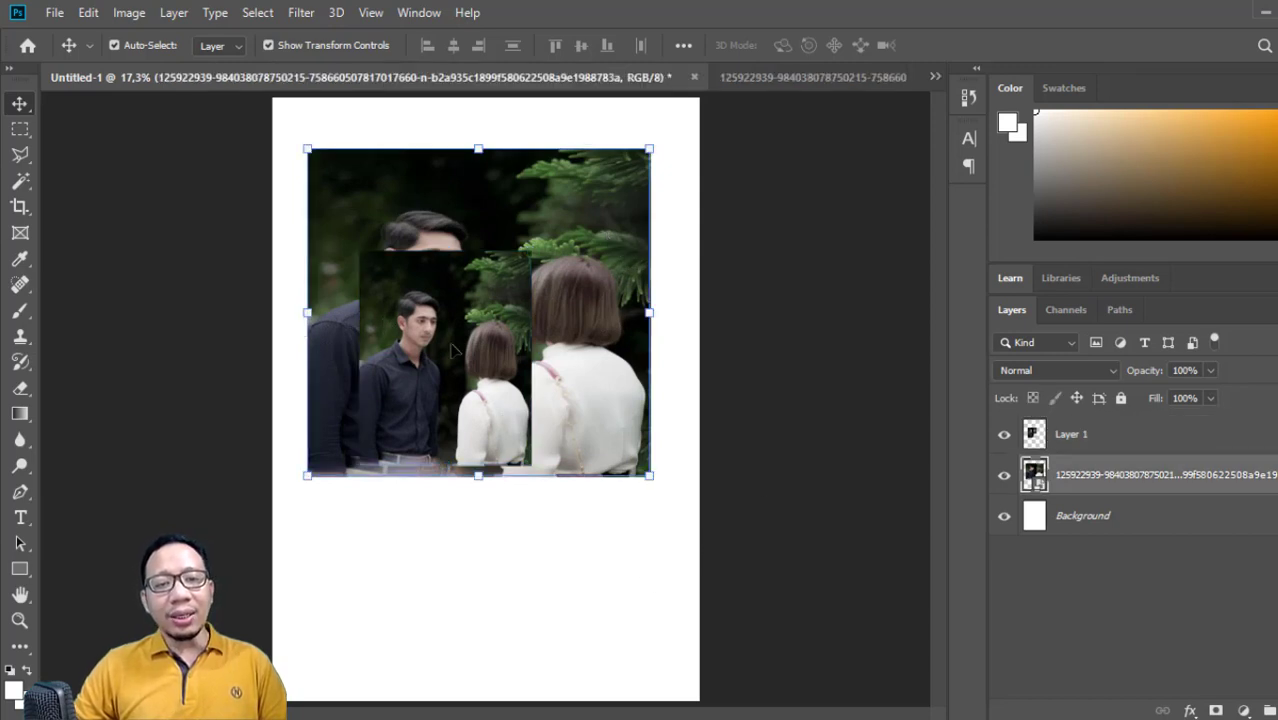
pyautogui.moveTo(455, 352); pyautogui.dragTo(505, 505)
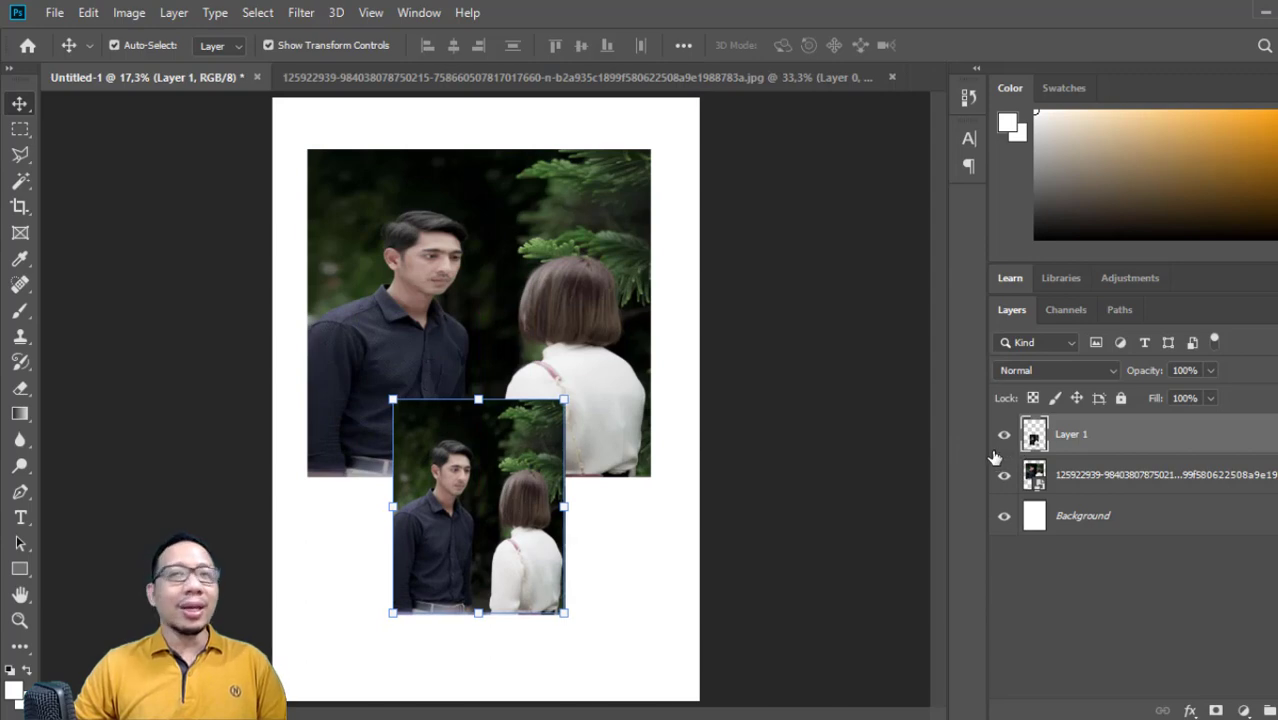
pyautogui.click(789, 327)
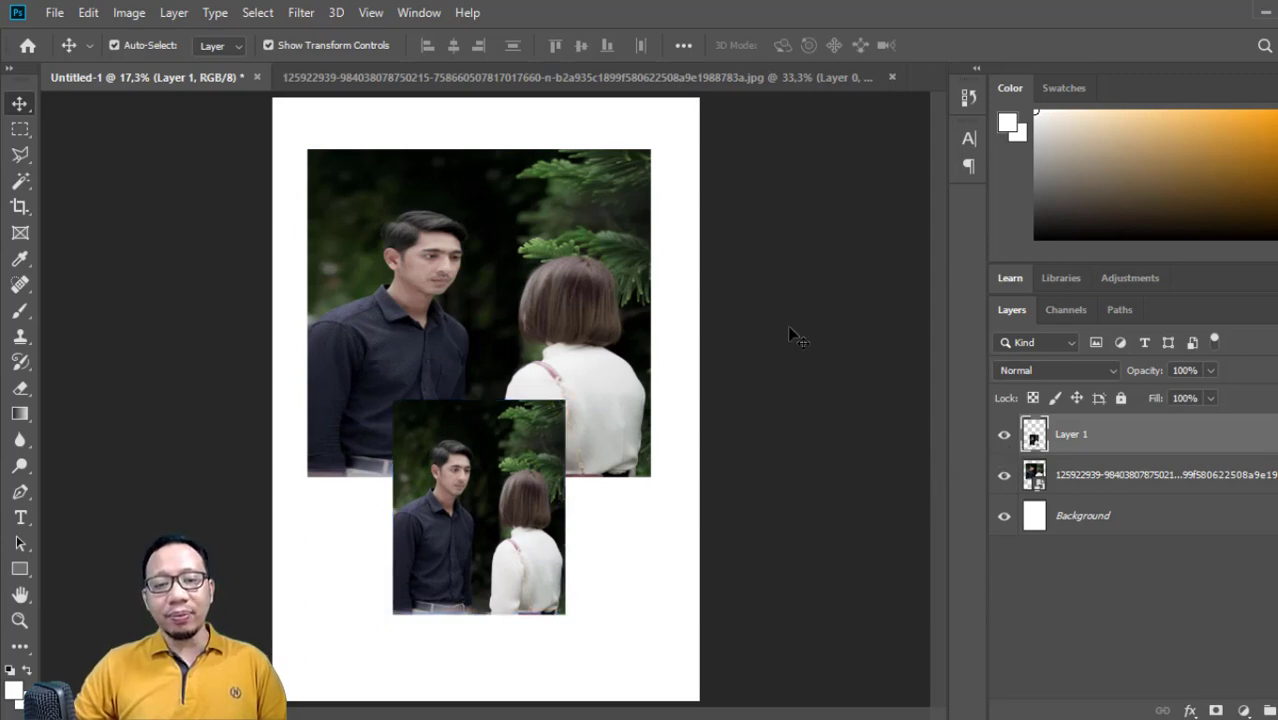
# - Rasterize the large photo's smart object layer in Untitled-1
pyautogui.click(1079, 488)
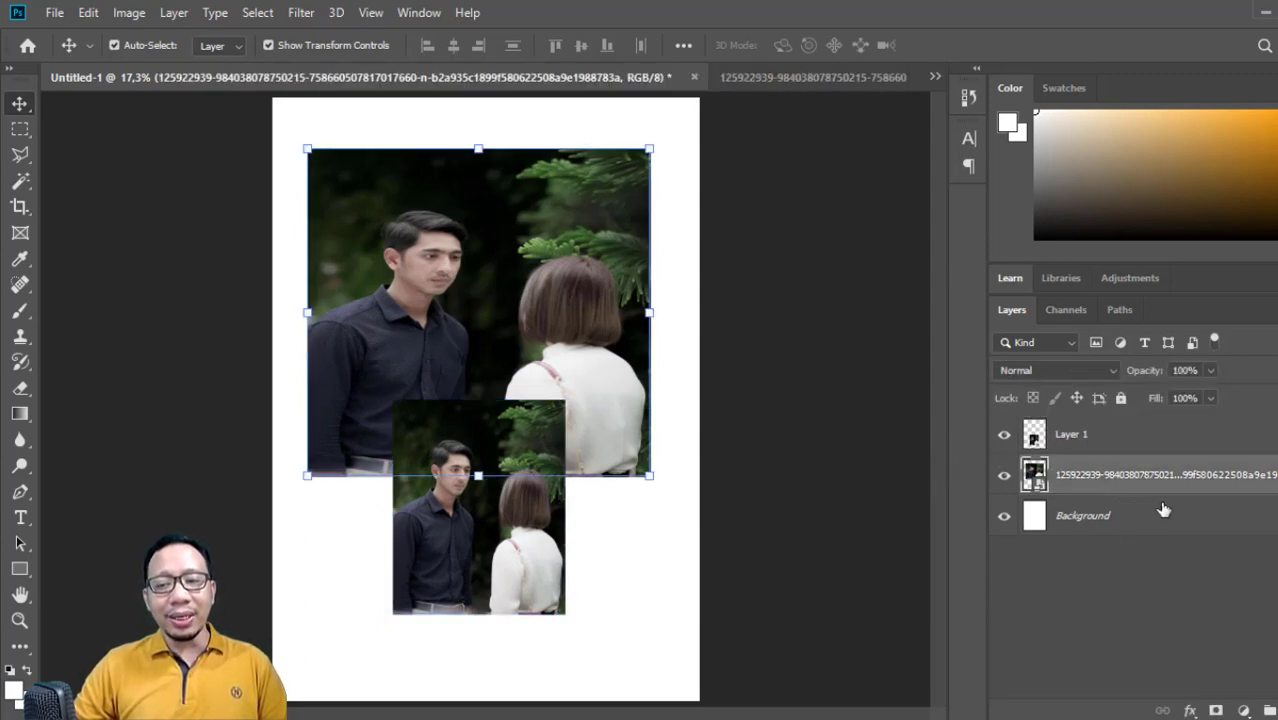
pyautogui.rightClick(1079, 482)
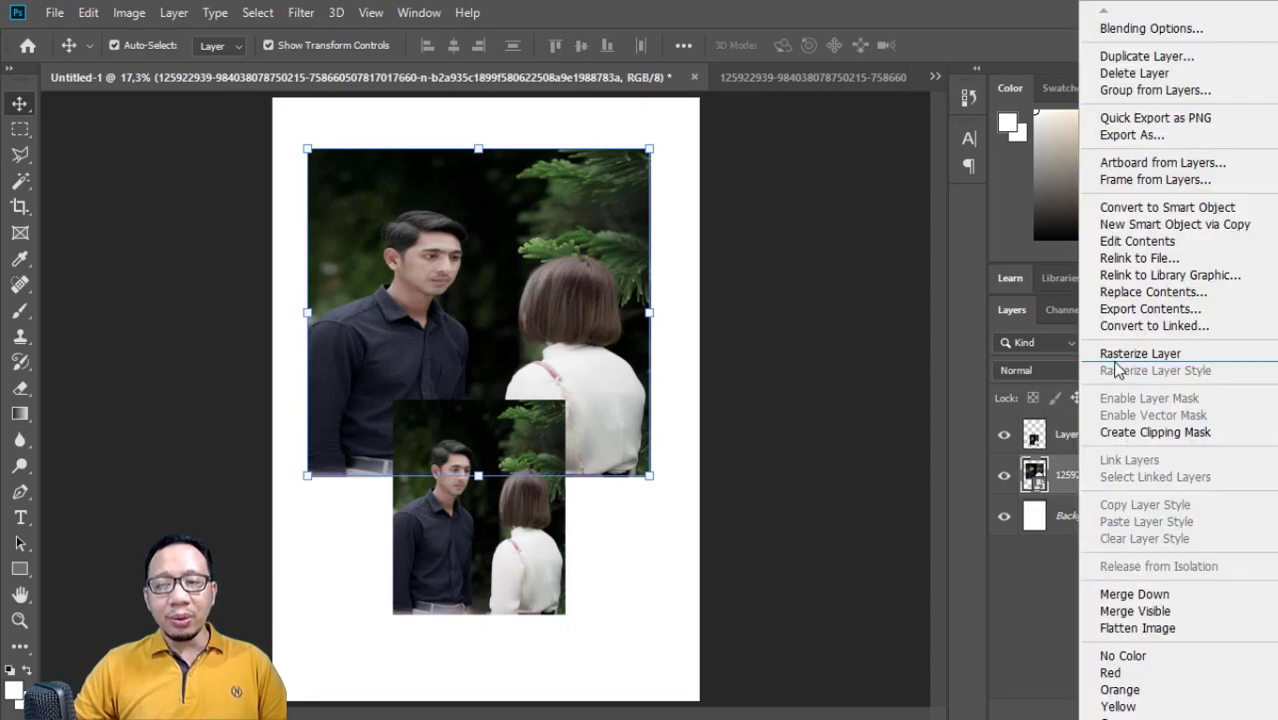
pyautogui.click(1125, 355)
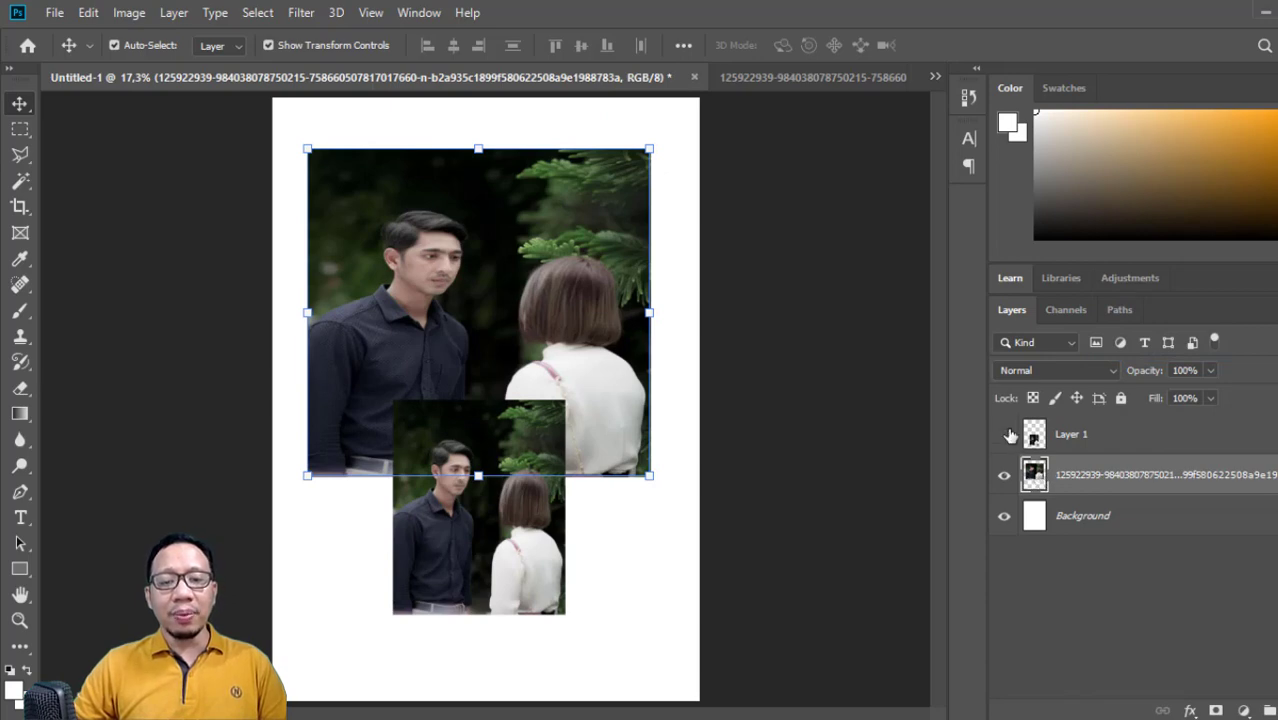
# - Hide Layer 1, and toggle the large photo's layer off and back on
pyautogui.click(1006, 435)
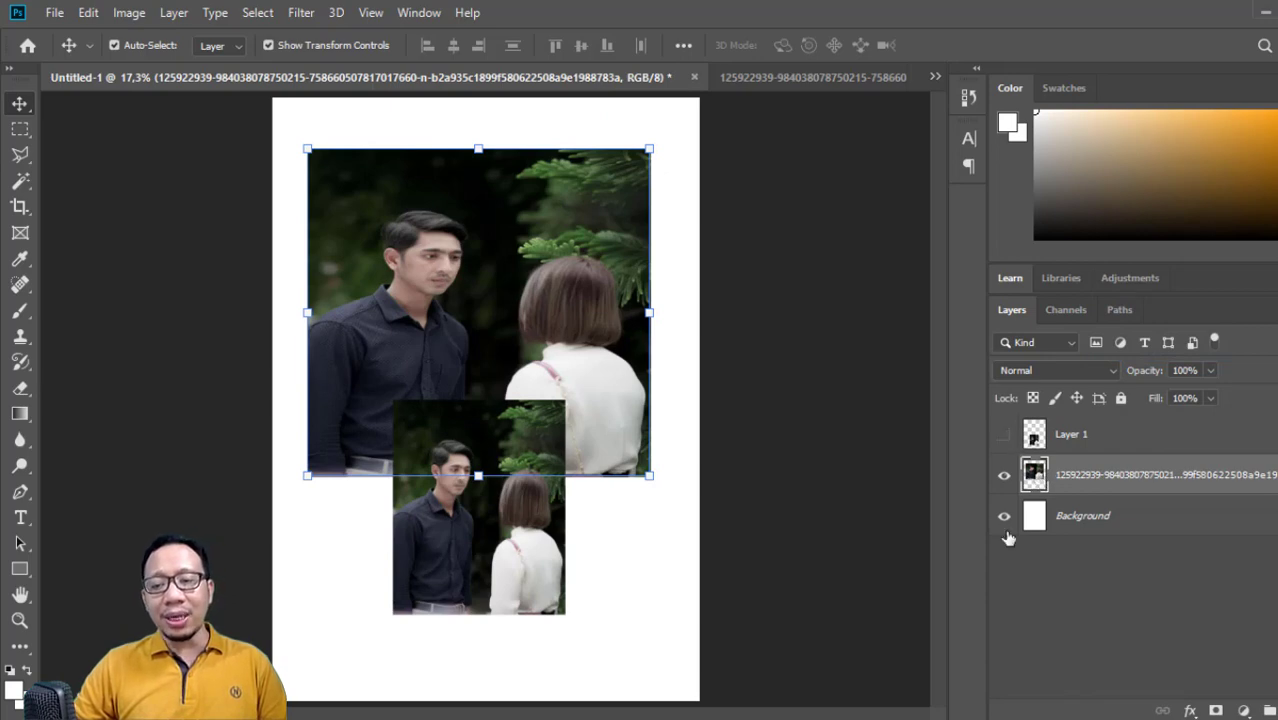
pyautogui.click(1004, 477)
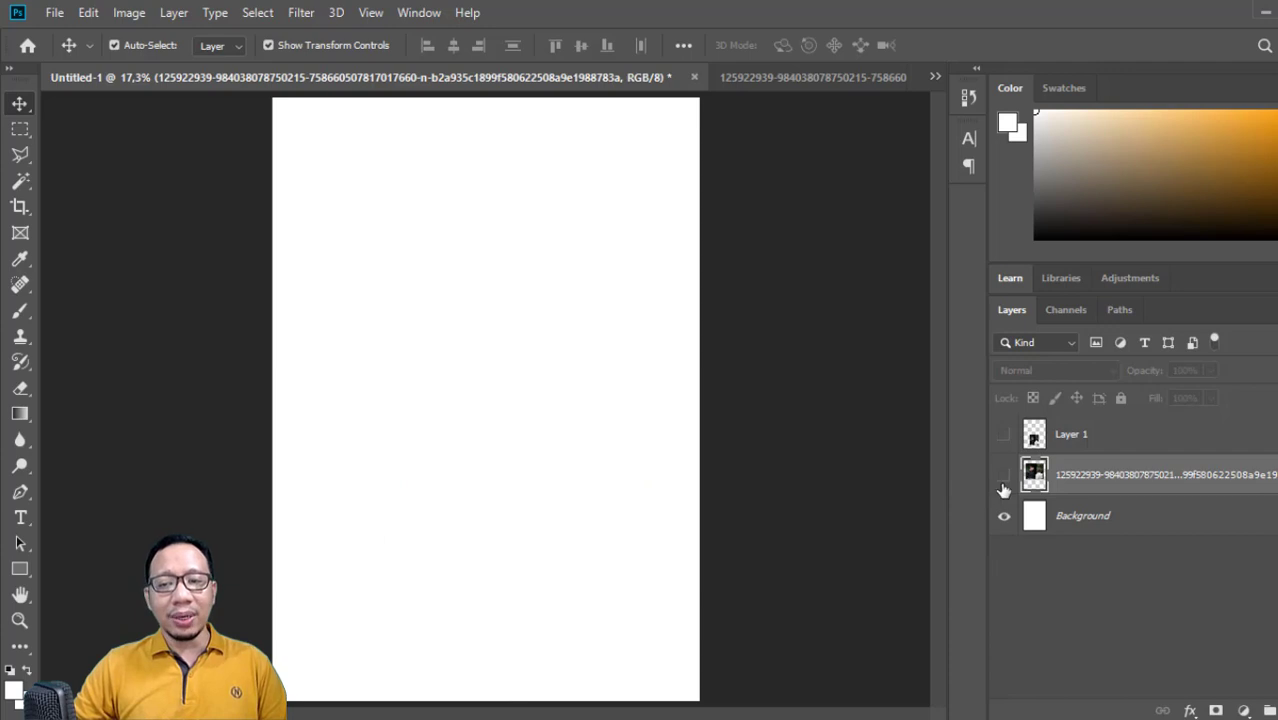
pyautogui.click(1004, 478)
# - Narrow the large photo from its right side, enlarge it from its lower-right corner to span most of the page's width, and apply both transforms
pyautogui.moveTo(655, 320); pyautogui.dragTo(584, 320)
pyautogui.press('Return')
pyautogui.moveTo(584, 478); pyautogui.dragTo(664, 572)
pyautogui.press('Return')
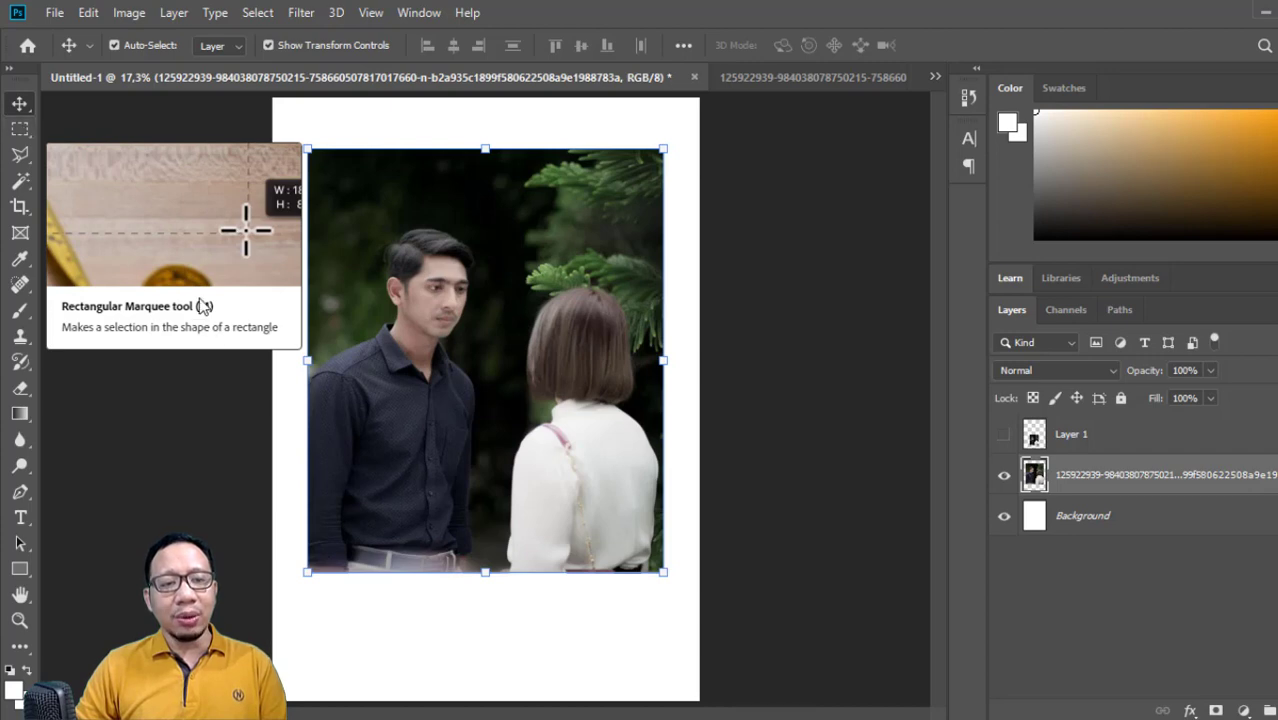
# - Examine the marquee tool variants and return to the Move tool
pyautogui.click(21, 131)
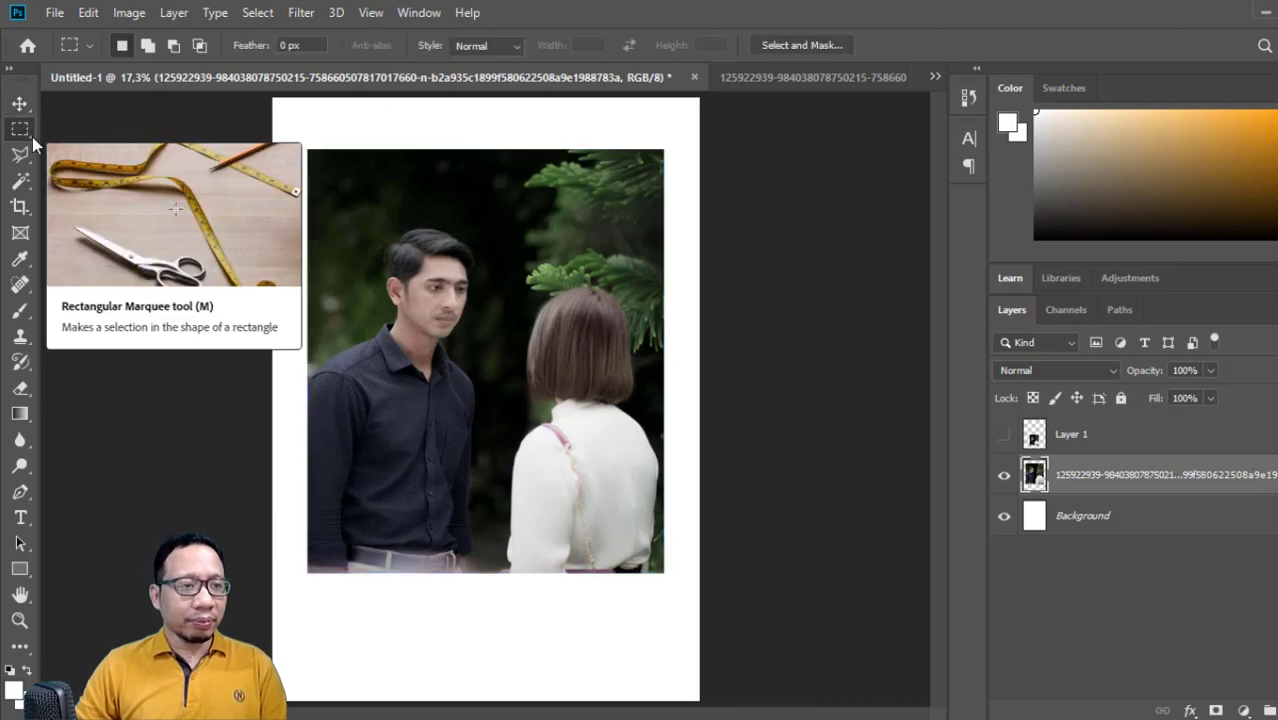
pyautogui.rightClick(32, 137)
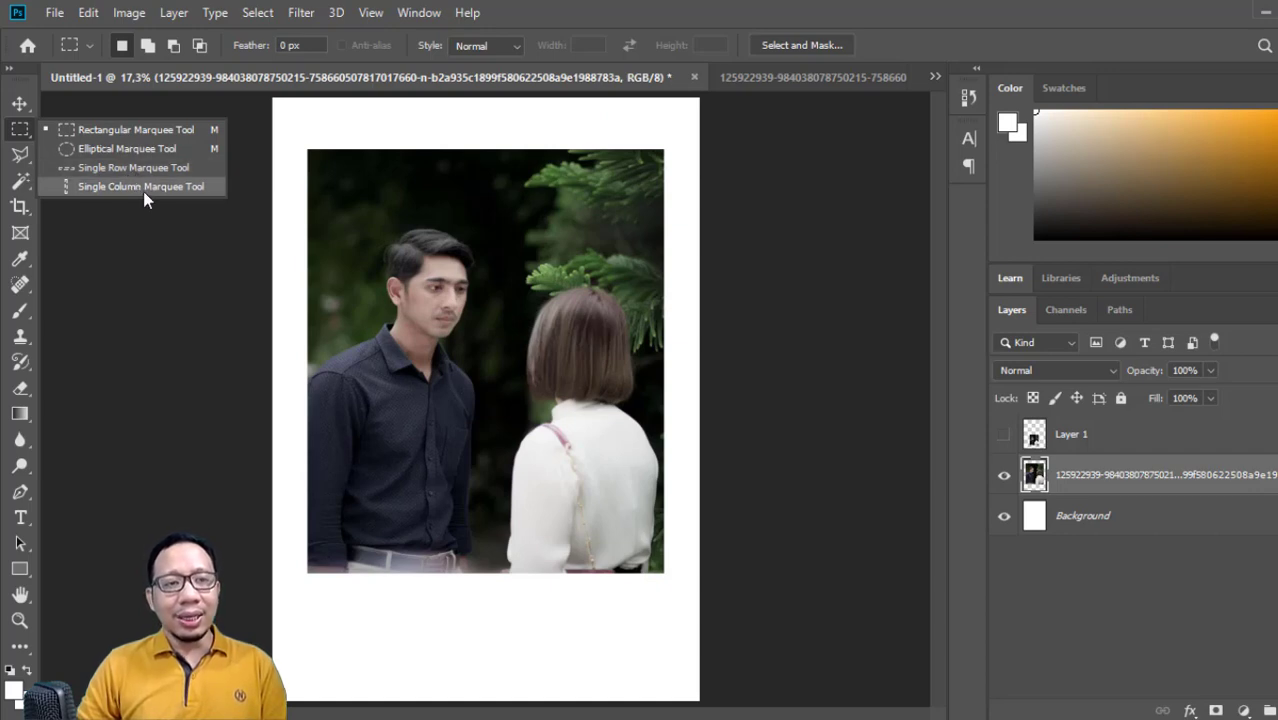
pyautogui.click(210, 263)
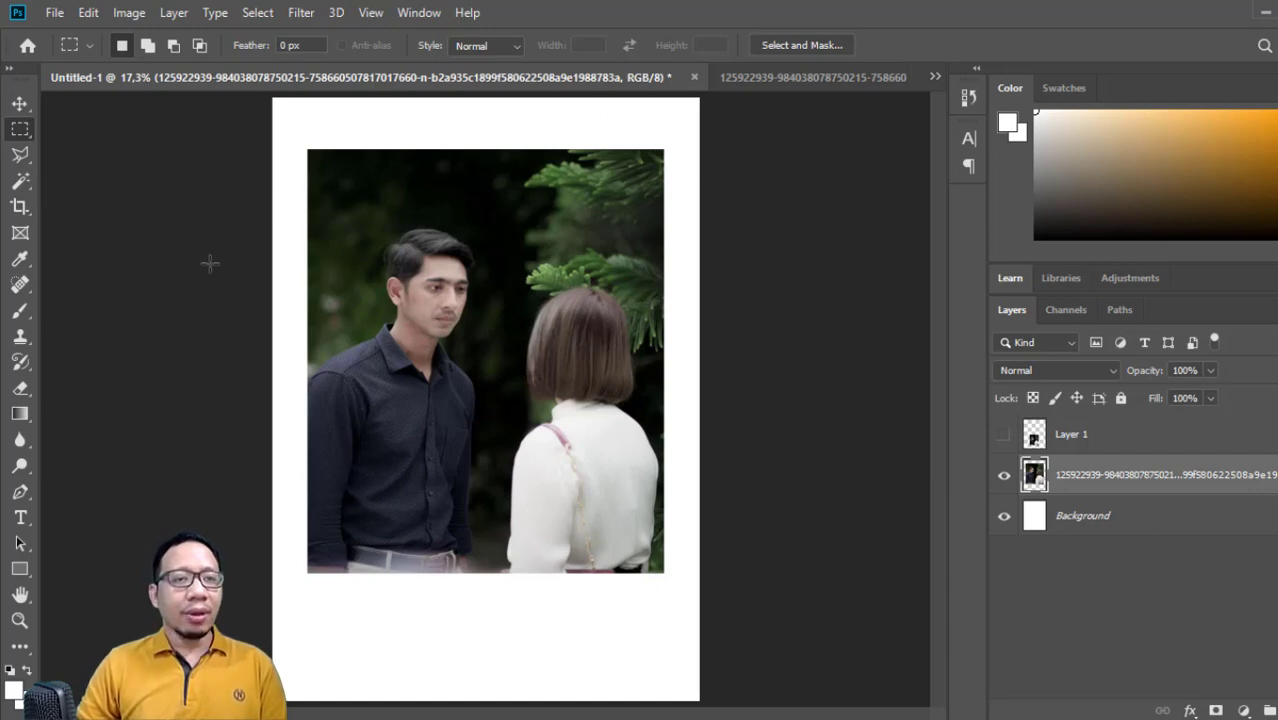
pyautogui.click(20, 103)
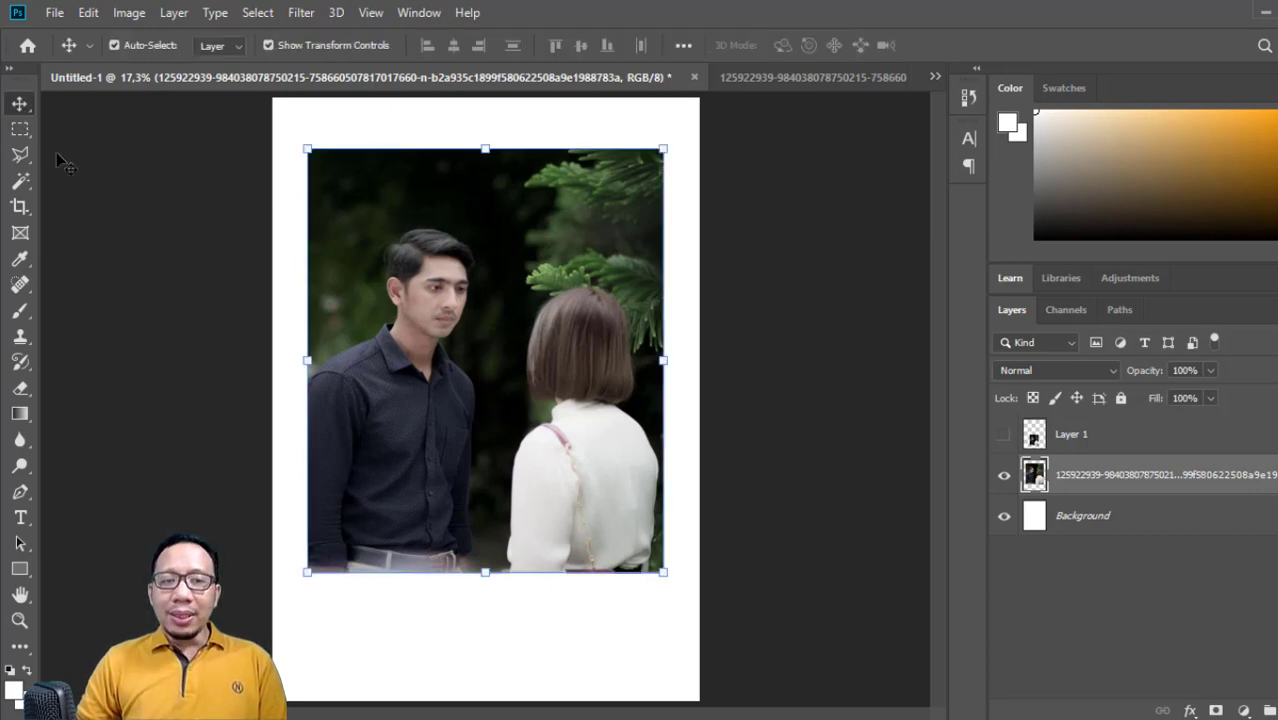
# - Draw a rectangular marquee selection around the man's head and chest, and shift it slightly left
pyautogui.click(20, 130)
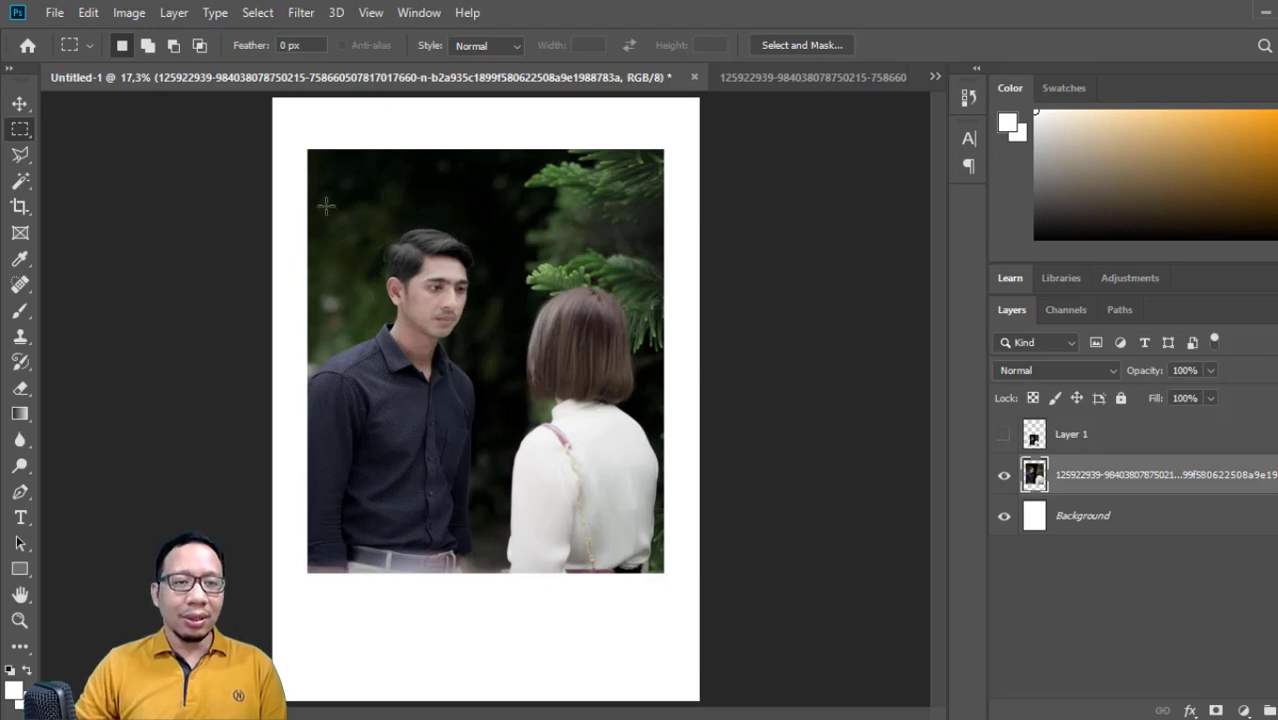
pyautogui.moveTo(325, 206); pyautogui.dragTo(520, 430)
pyautogui.moveTo(507, 361)
pyautogui.mouseDown()
pyautogui.moveTo(618, 395)
pyautogui.moveTo(614, 425)
pyautogui.moveTo(565, 360)
pyautogui.moveTo(499, 363)
pyautogui.mouseUp()
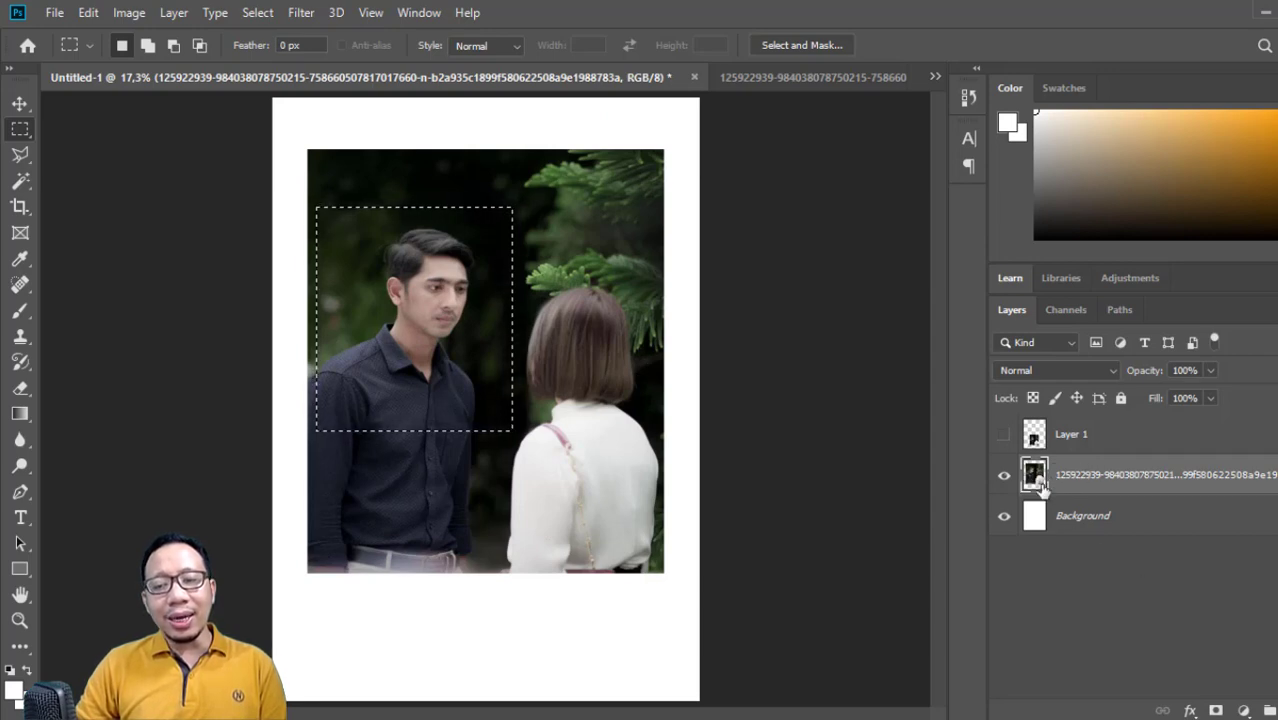
# - Select the Background layer, reselect the large photo's layer, and check its available layer commands
pyautogui.click(1078, 520)
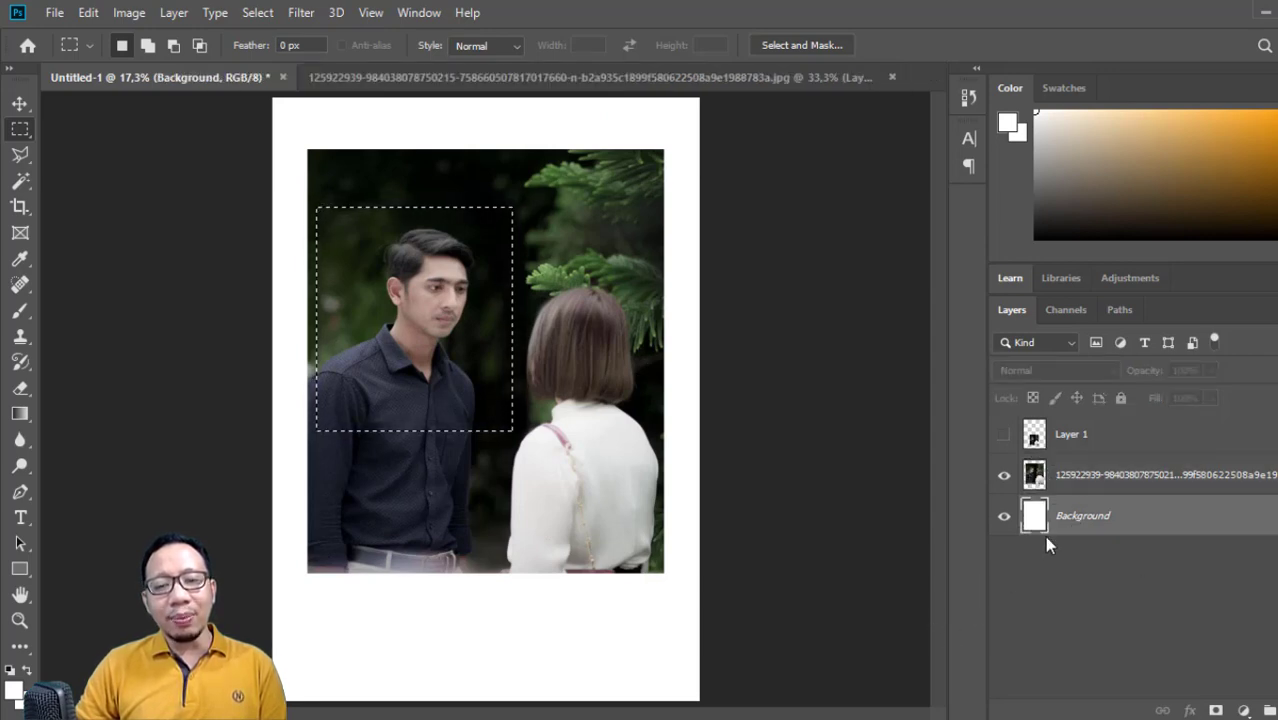
pyautogui.click(1036, 479)
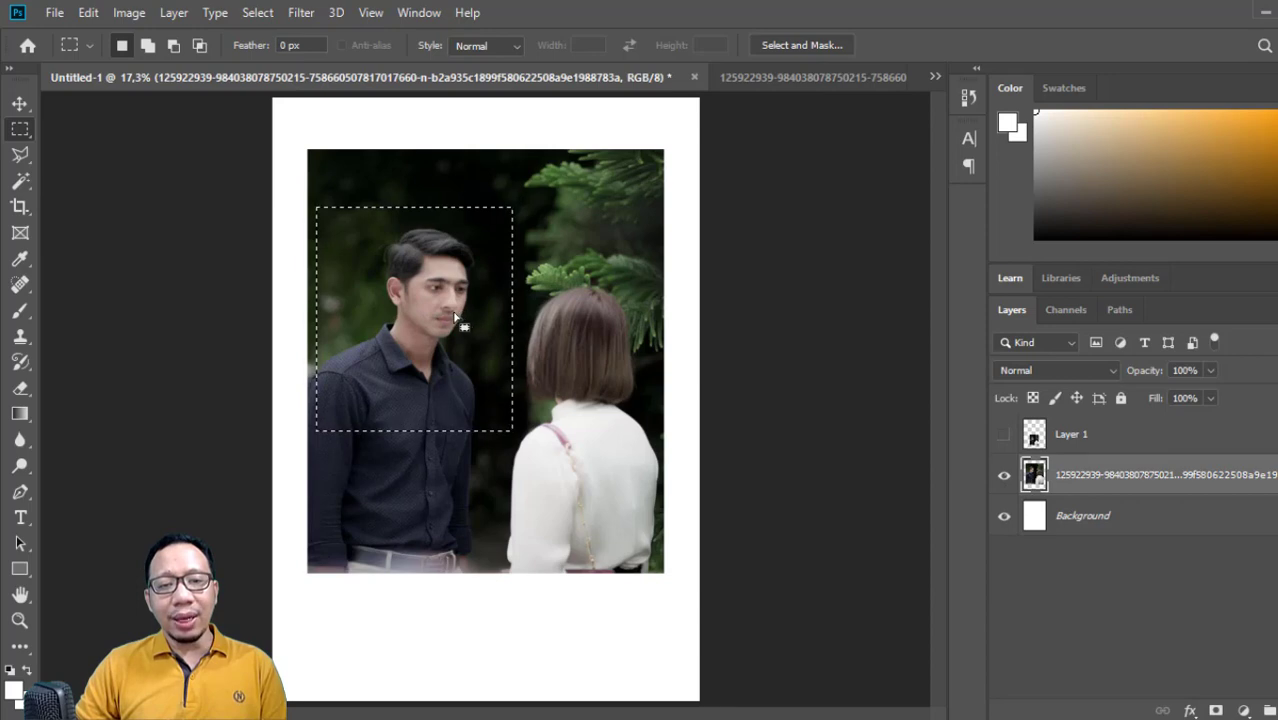
pyautogui.rightClick(1088, 479)
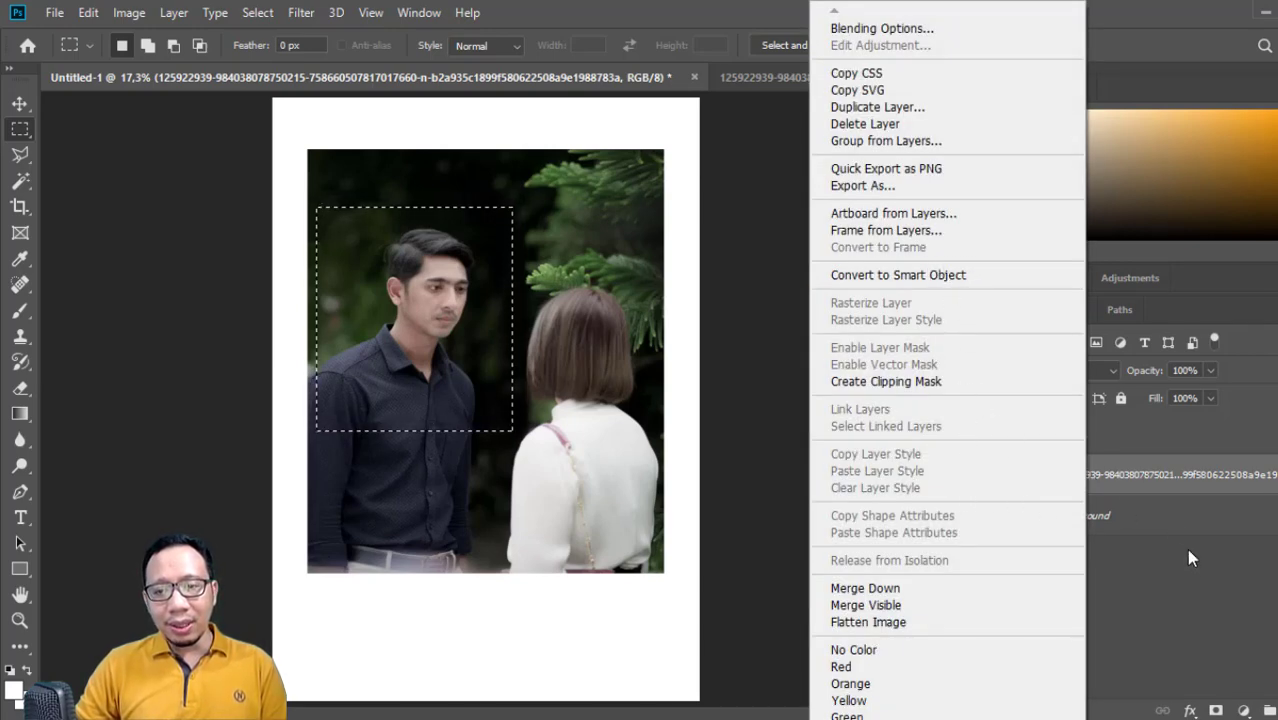
pyautogui.click(1142, 487)
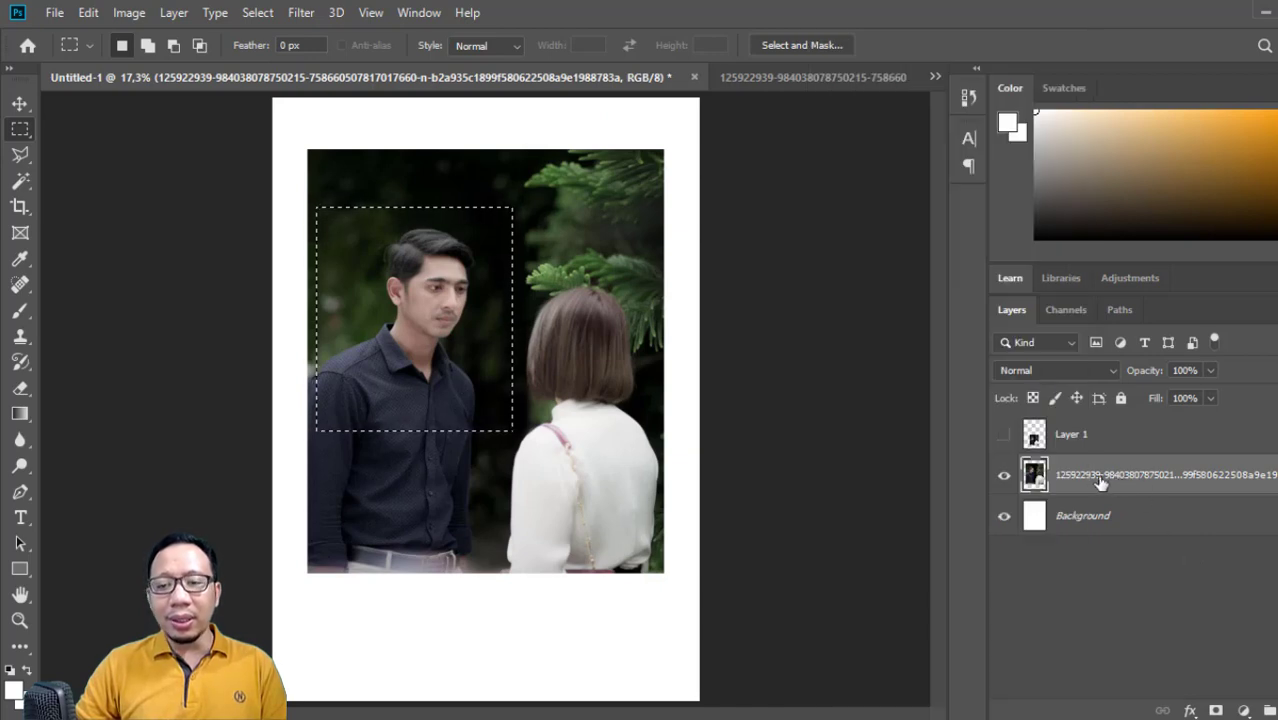
# - Rename the large photo's layer as "photo edit artis"
pyautogui.doubleClick(1100, 476)
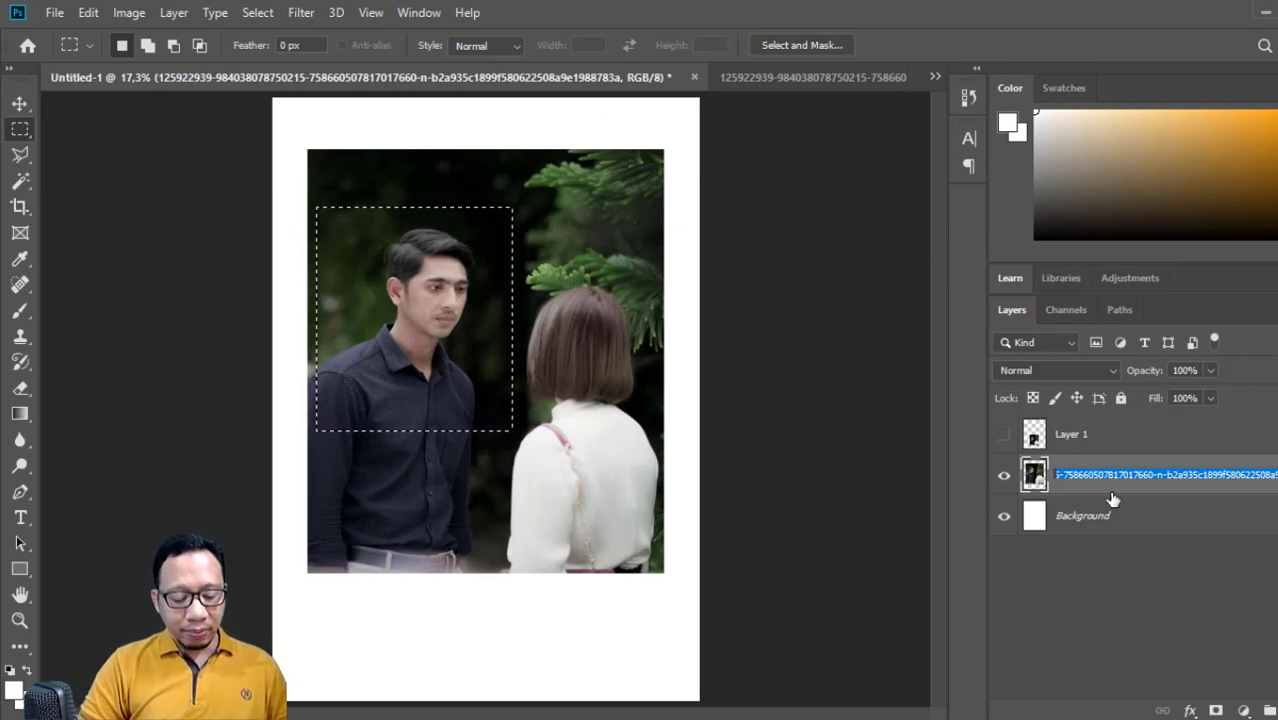
pyautogui.write('oto edit artis')
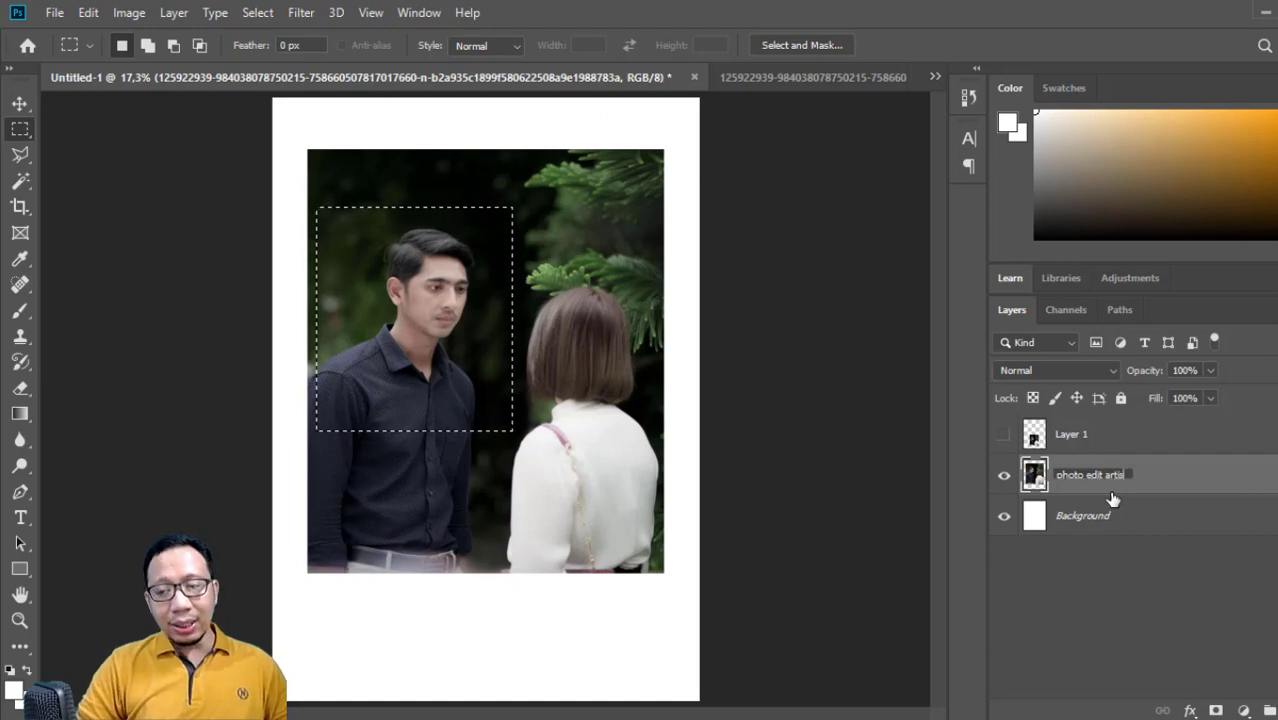
pyautogui.press('Return')
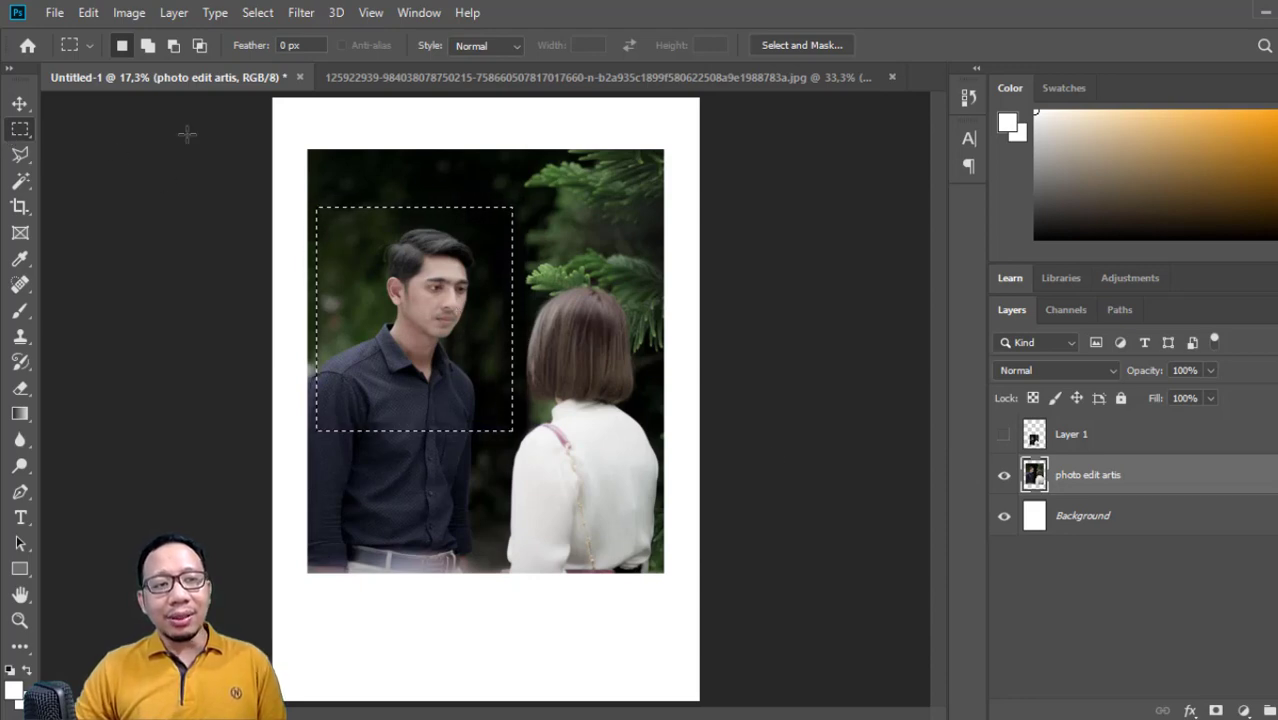
# - Copy the marquee-selected area to a new layer, and check the copy by temporarily hiding the photo edit artis layer
pyautogui.rightClick(425, 299)
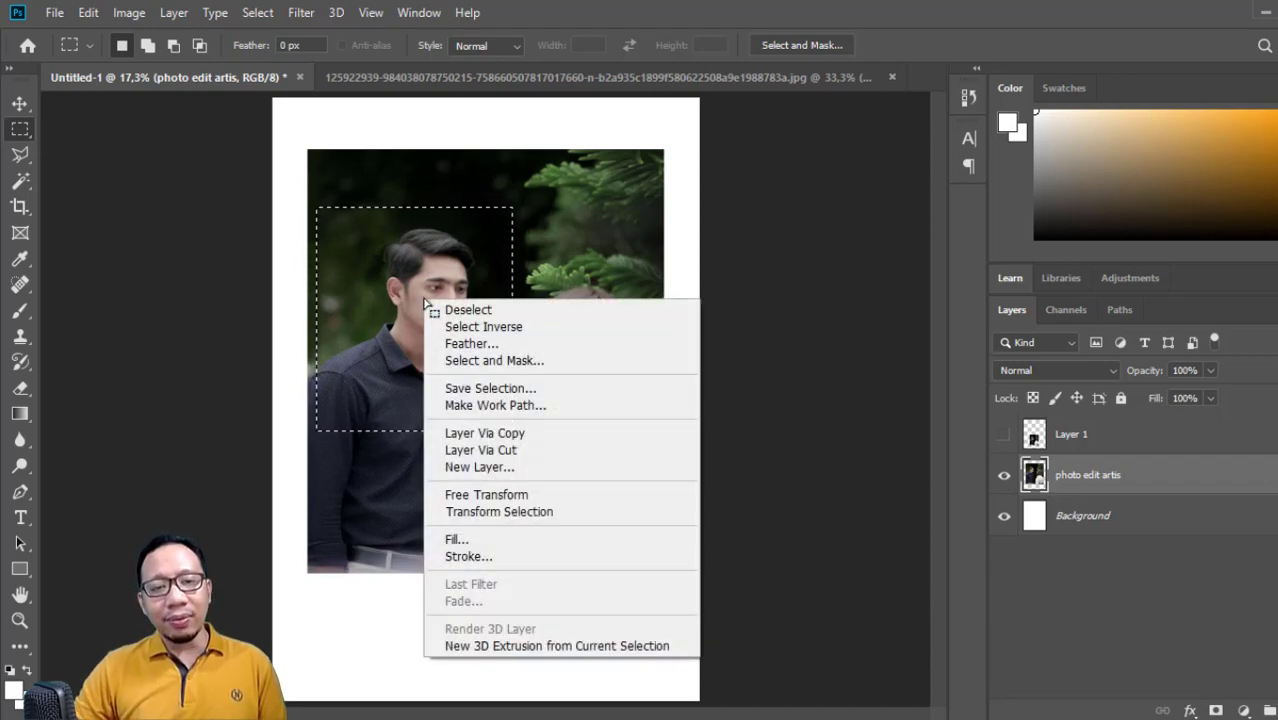
pyautogui.click(516, 436)
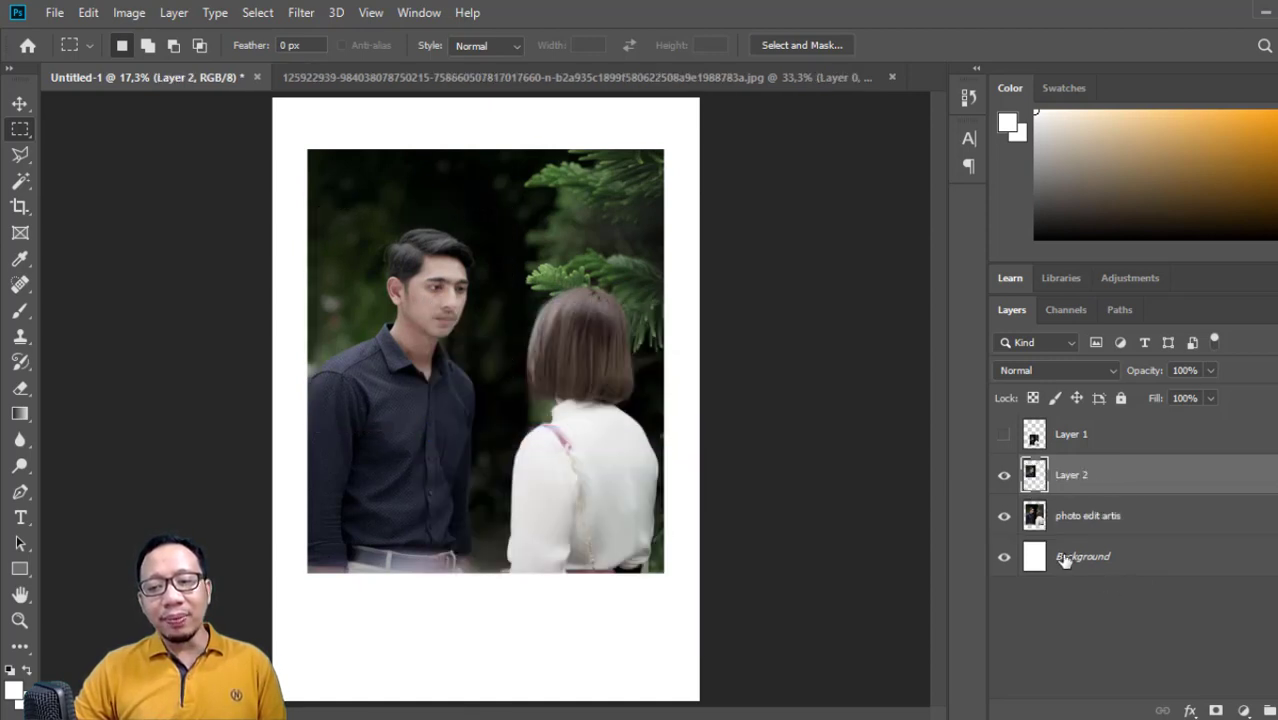
pyautogui.click(1004, 516)
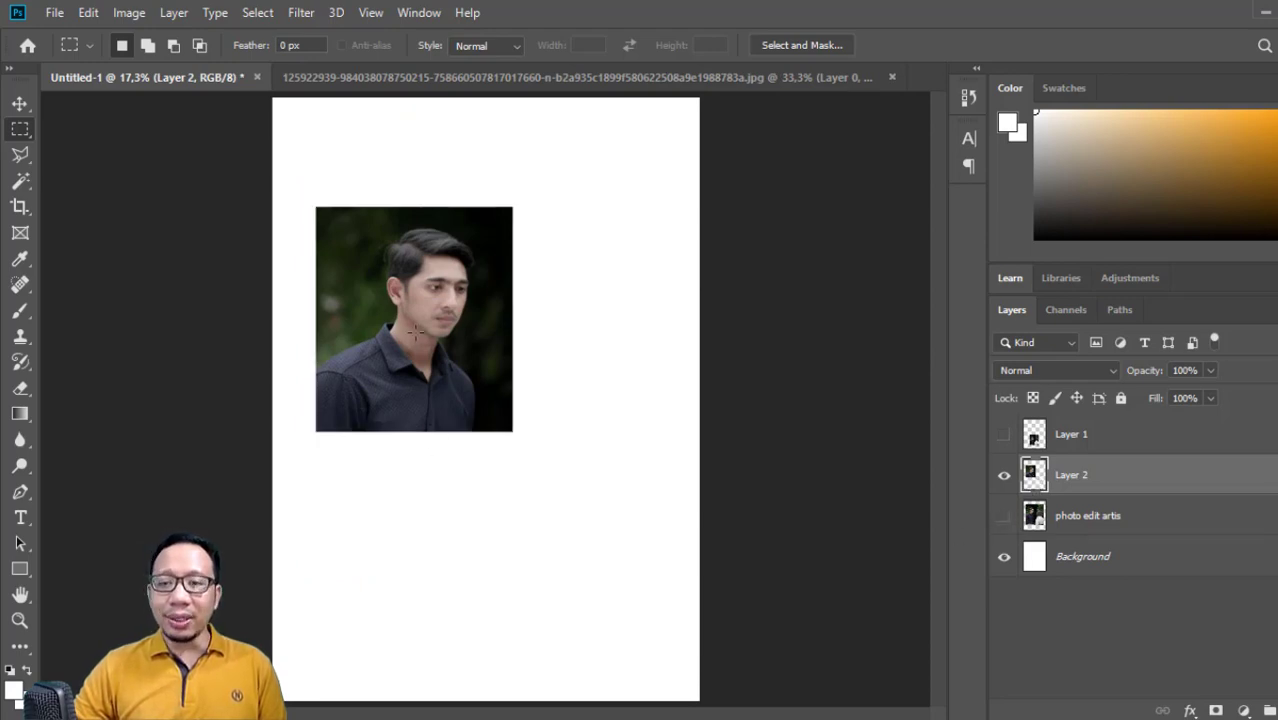
pyautogui.click(1004, 516)
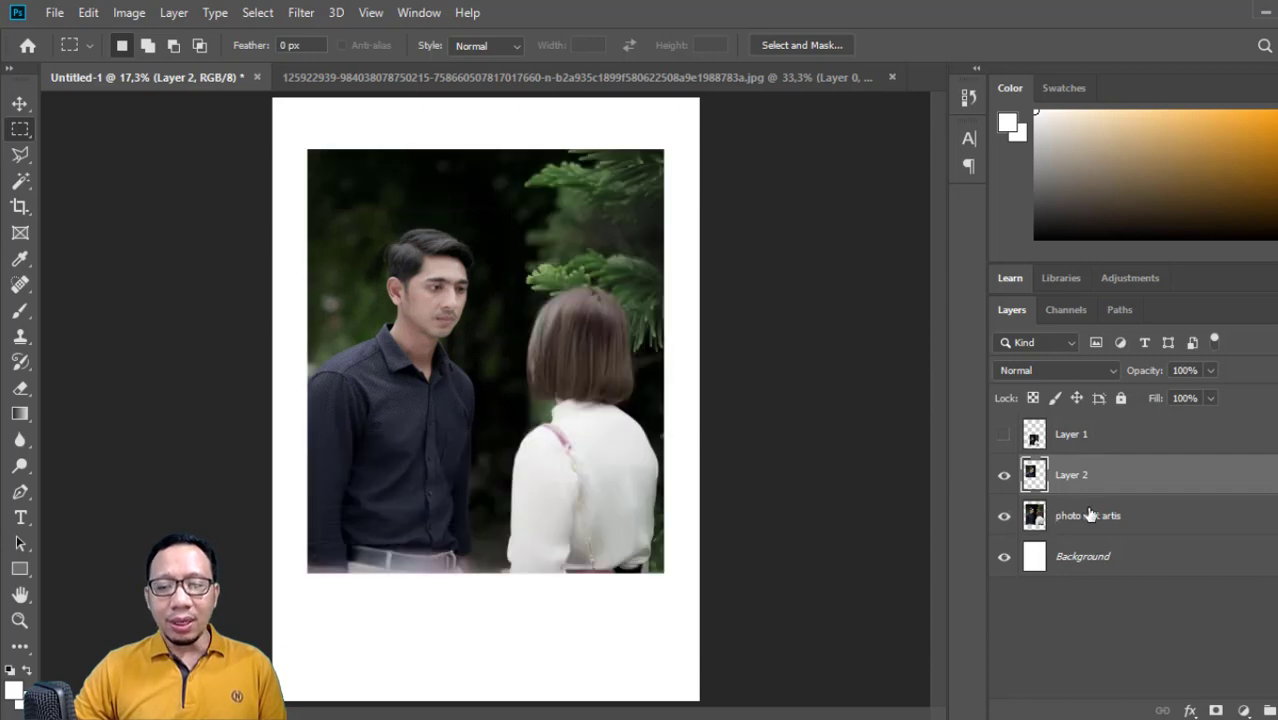
# - With Layer 2 hidden and the photo edit artis layer selected, draw a rectangular marquee around the man's head and chest
pyautogui.click(1087, 528)
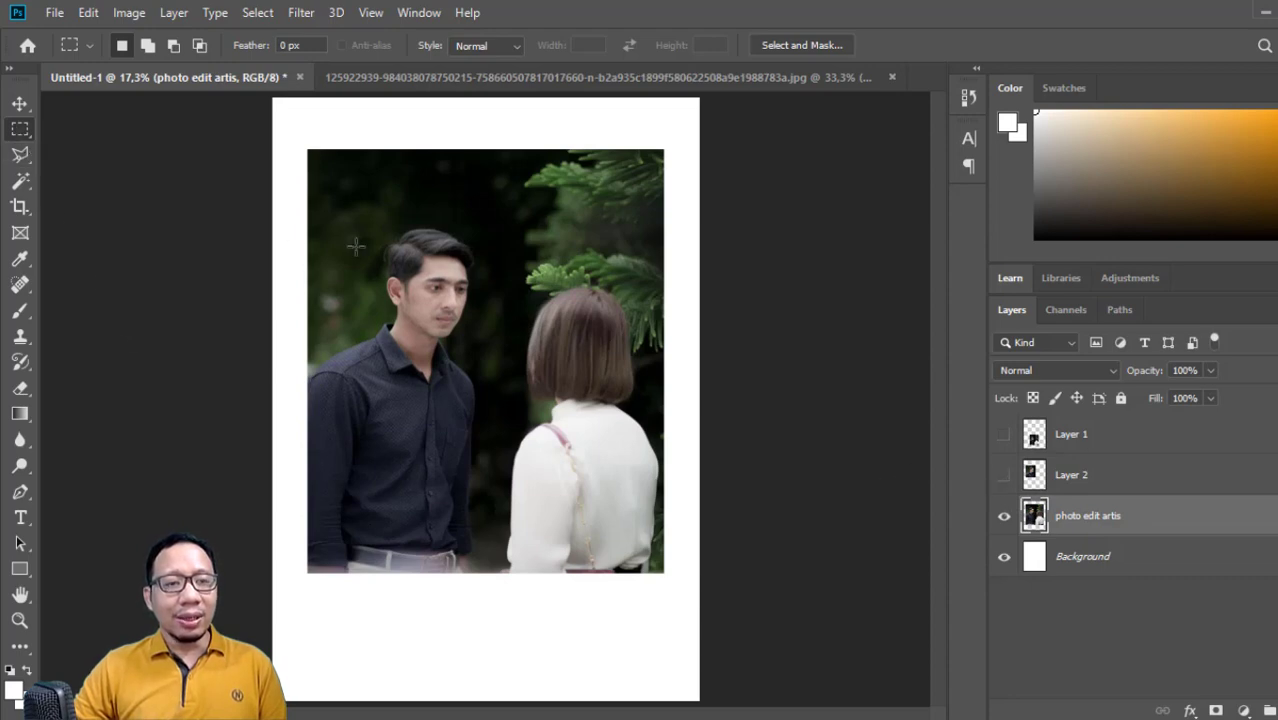
pyautogui.moveTo(328, 212); pyautogui.dragTo(502, 422)
pyautogui.click(502, 422)
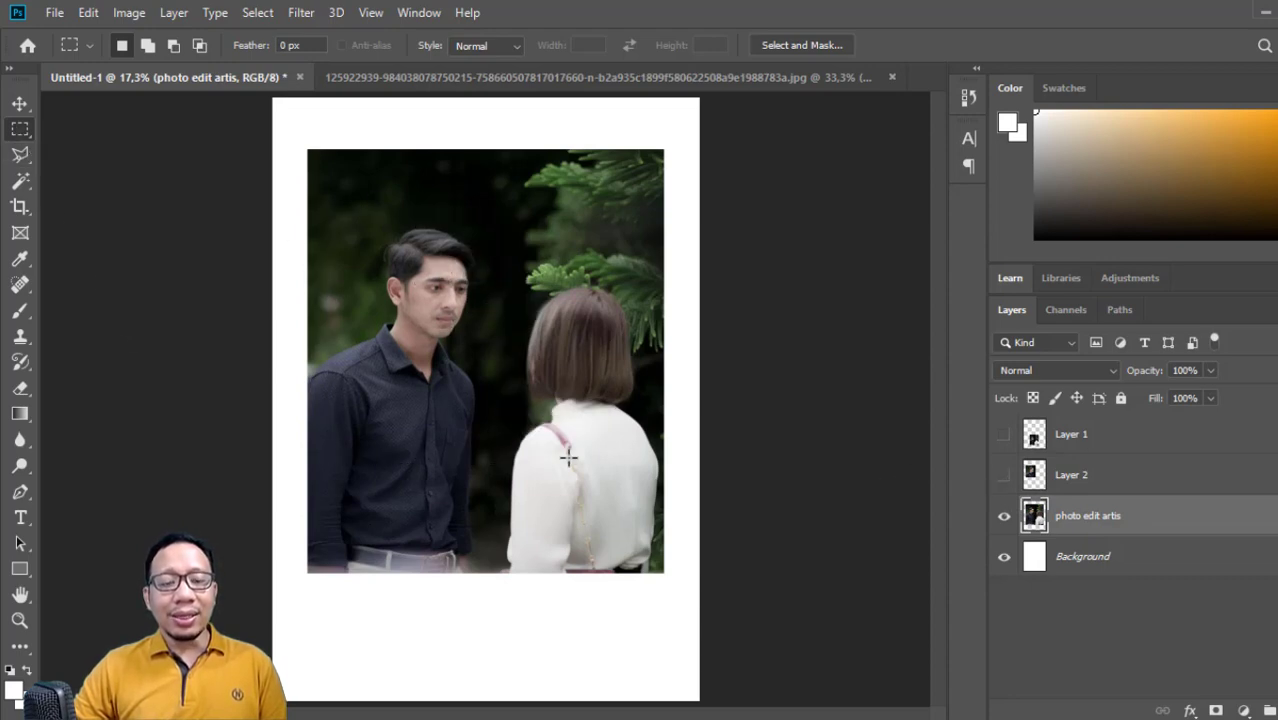
pyautogui.hotkey('ctrl', 'shift', 'd')
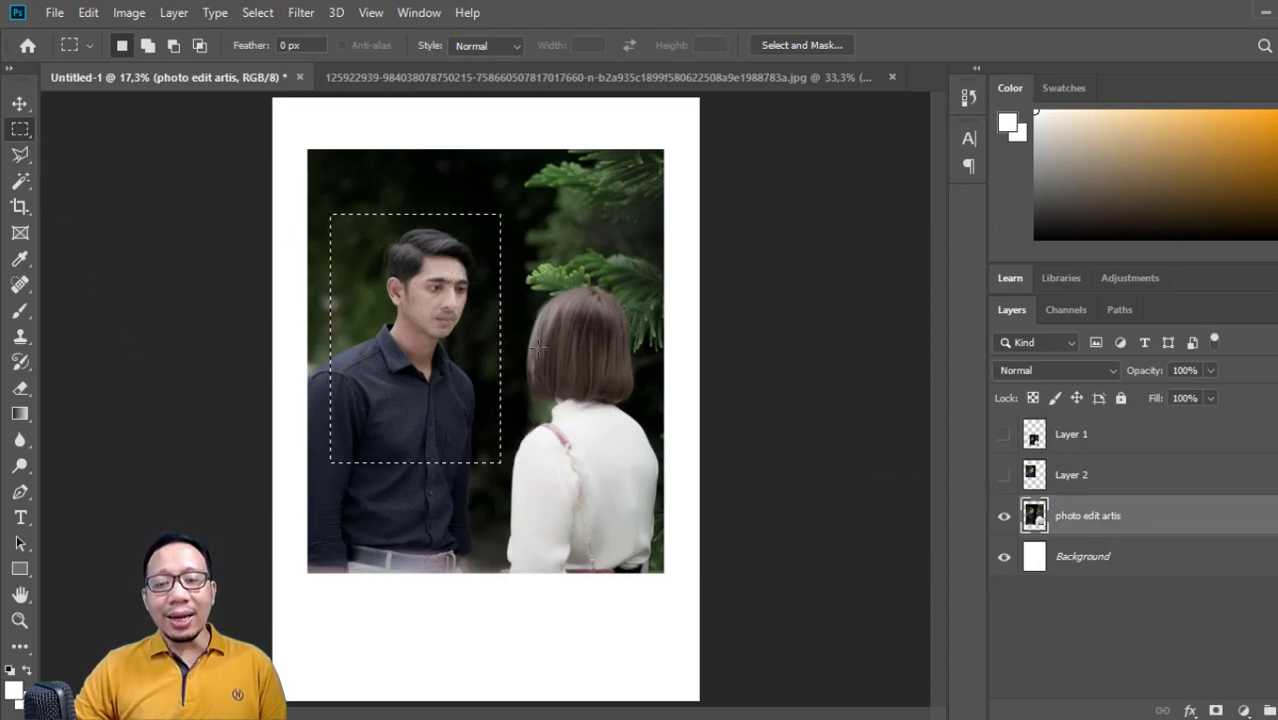
# - Cut the marquee-selected area to a new layer, and hide that layer and the Background to inspect the photo alone
pyautogui.rightClick(426, 298)
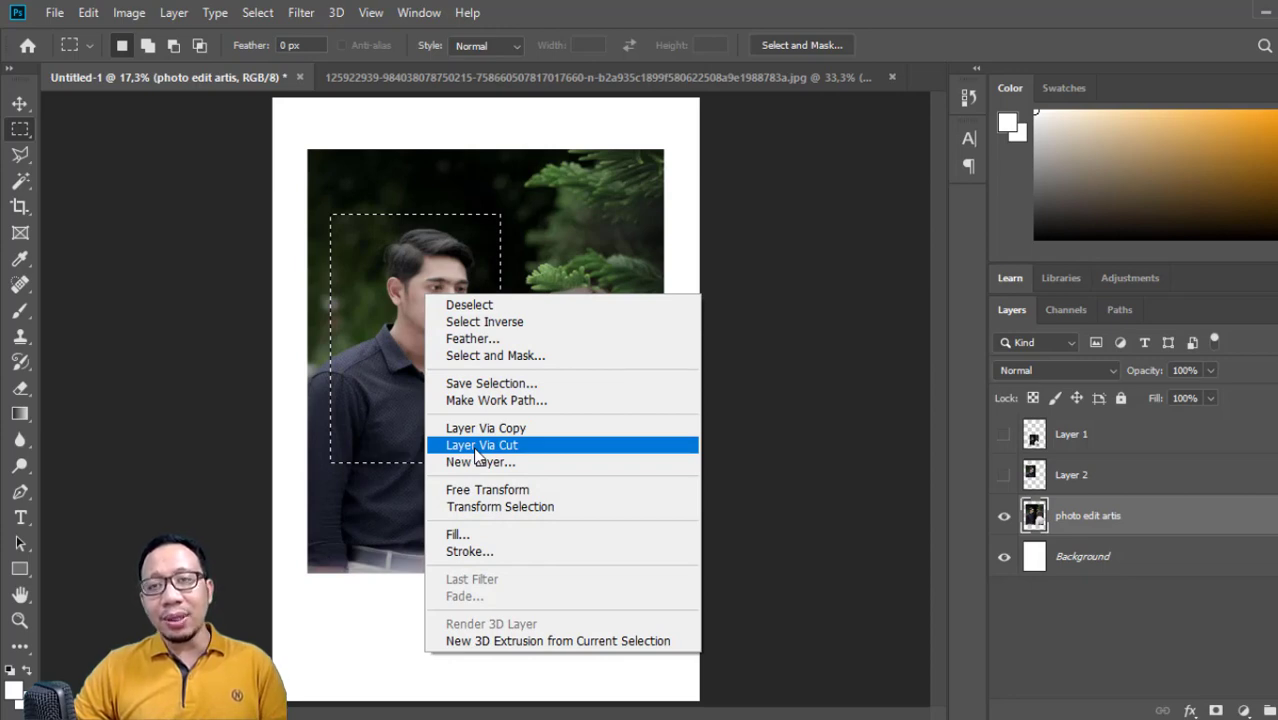
pyautogui.click(478, 446)
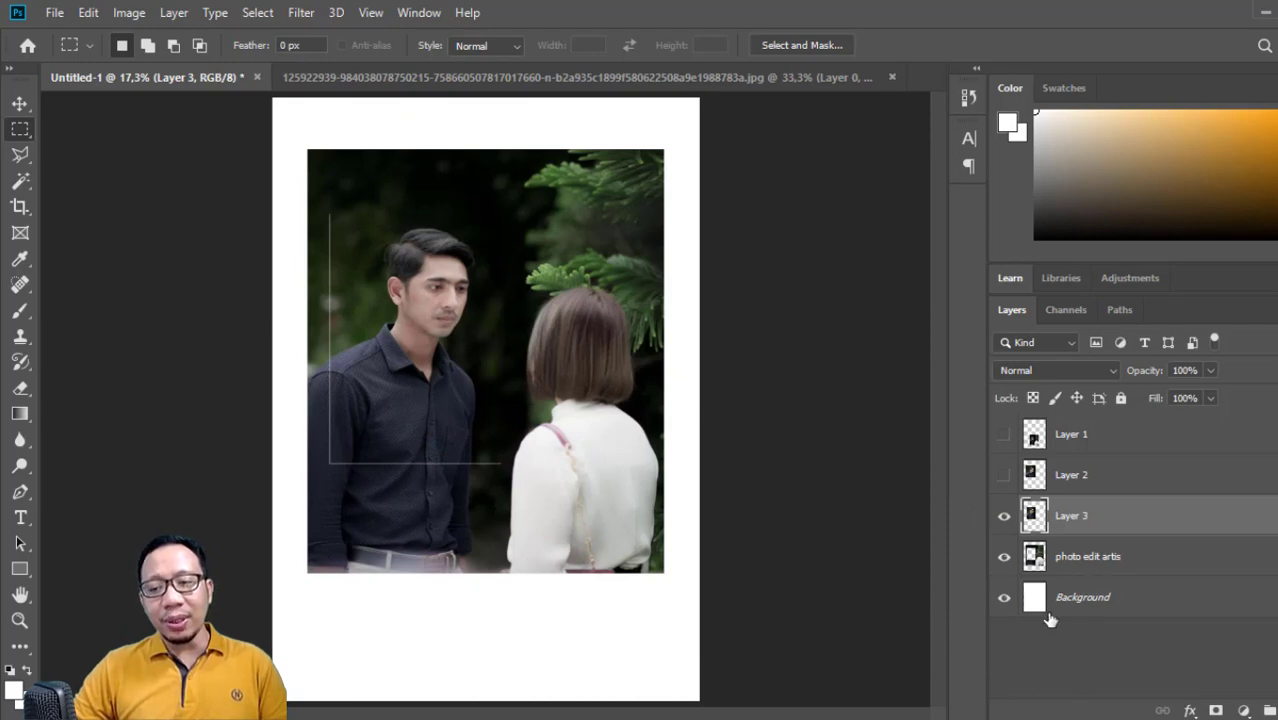
pyautogui.click(1004, 516)
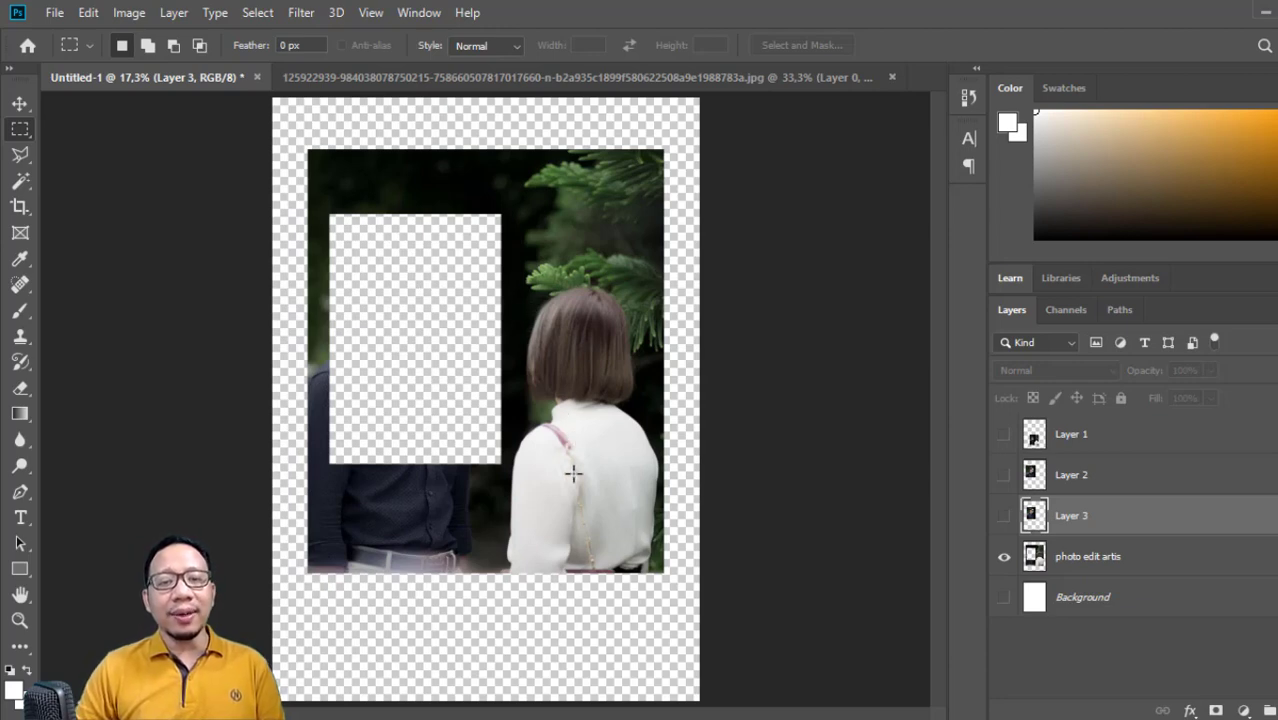
pyautogui.click(1004, 597)
pyautogui.click(1005, 595)
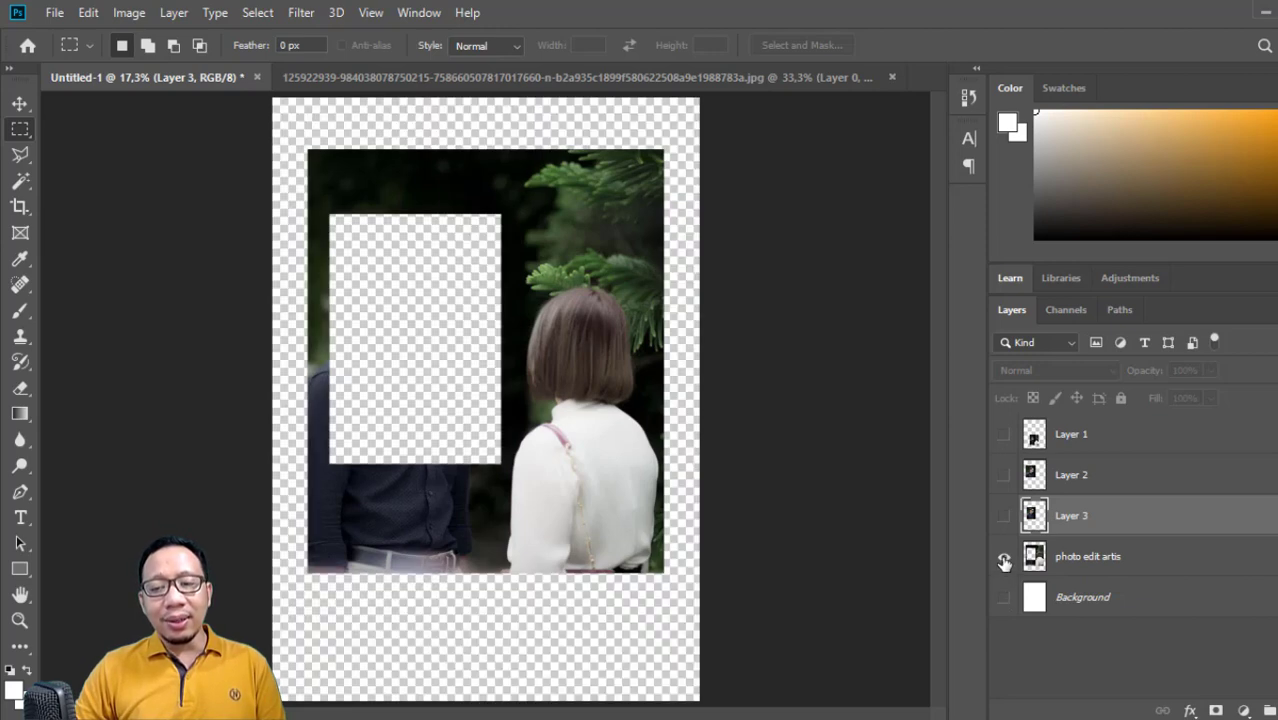
pyautogui.click(1005, 558)
pyautogui.click(1005, 560)
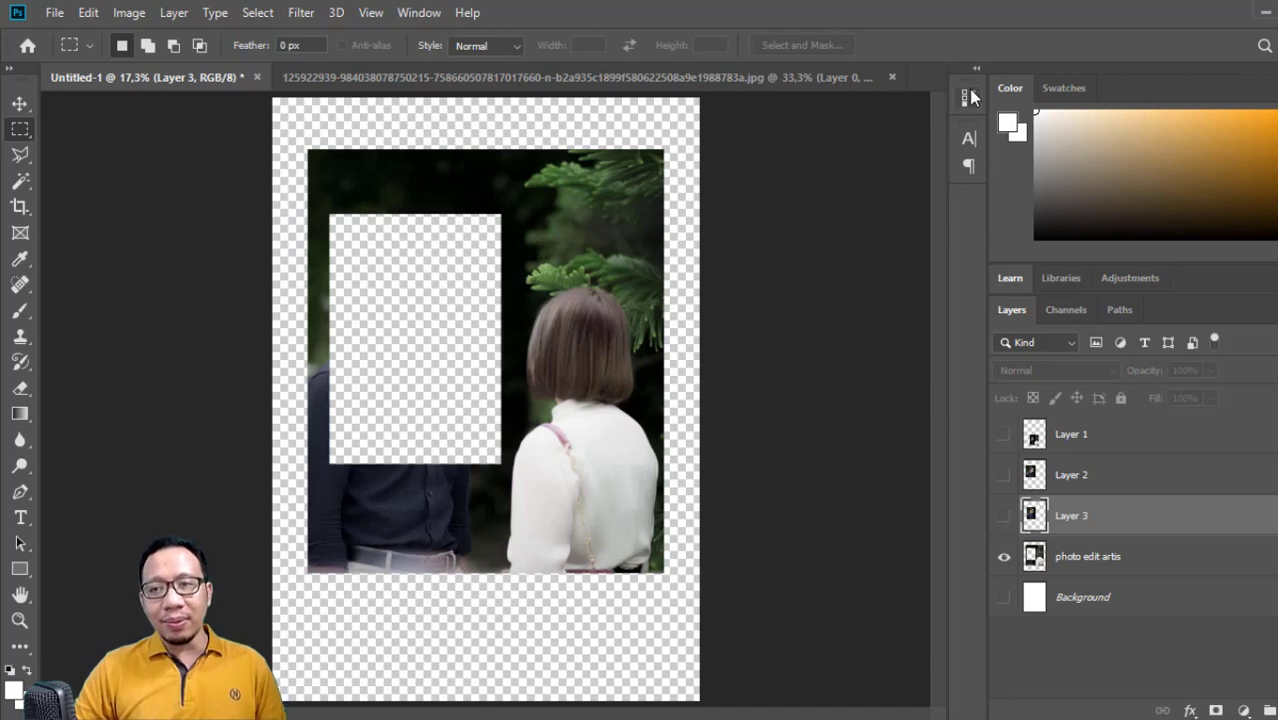
# - Undo the layer visibility changes and the cut to a new layer, back to the active rectangular selection
pyautogui.hotkey('ctrl', 'z')
pyautogui.hotkey('ctrl', 'z')
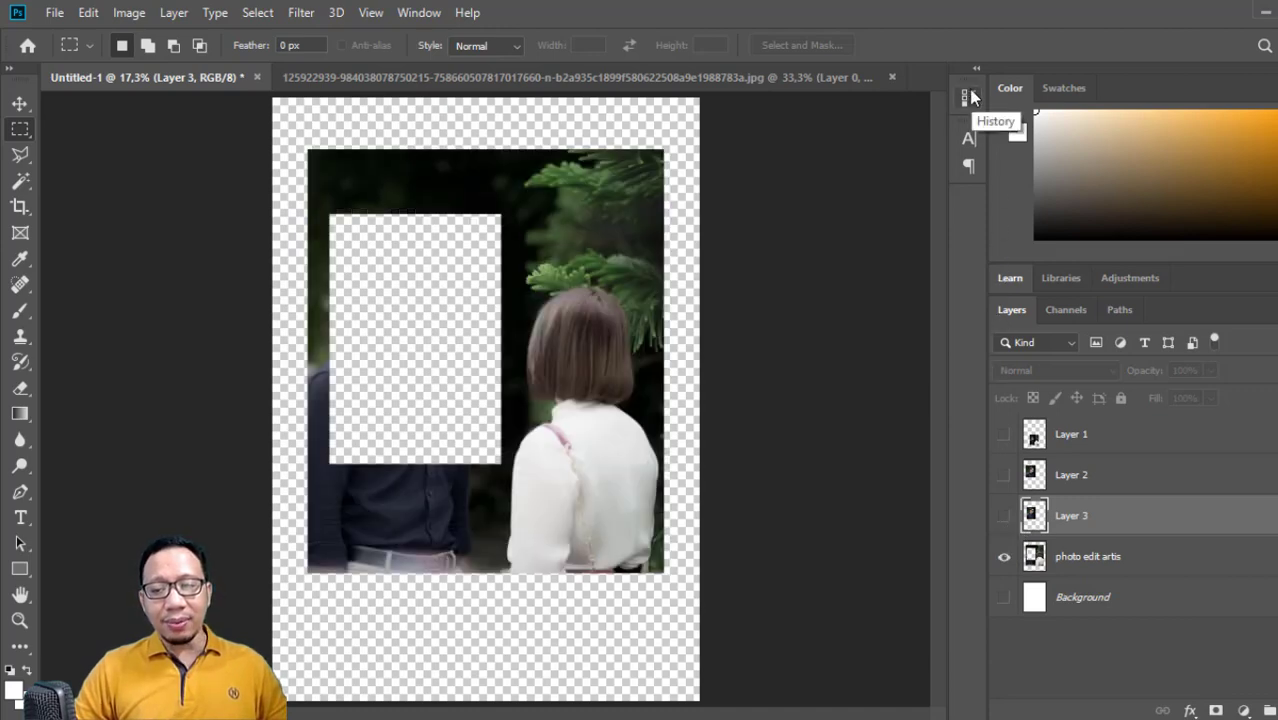
pyautogui.hotkey('ctrl', 'shift', 'z')
pyautogui.hotkey('ctrl', 'z')
pyautogui.hotkey('ctrl', 'shift', 'z')
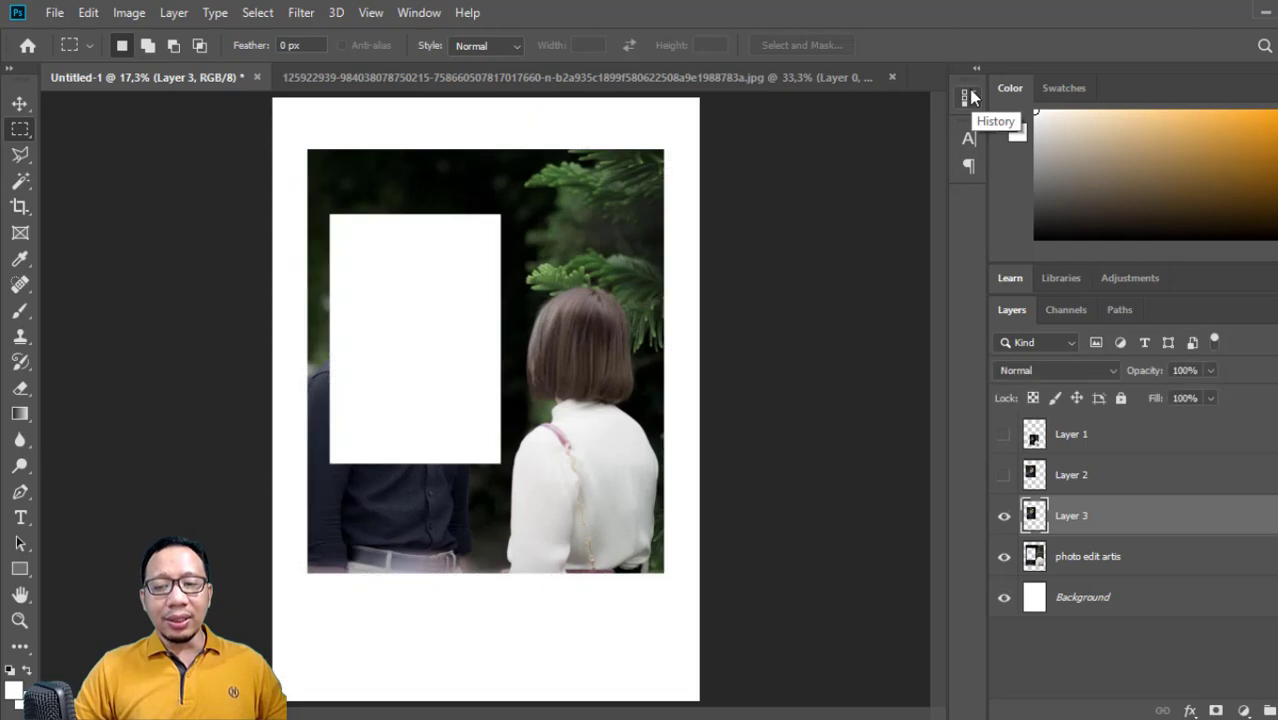
pyautogui.hotkey('ctrl', 'shift', 'z')
pyautogui.hotkey('ctrl', 'z')
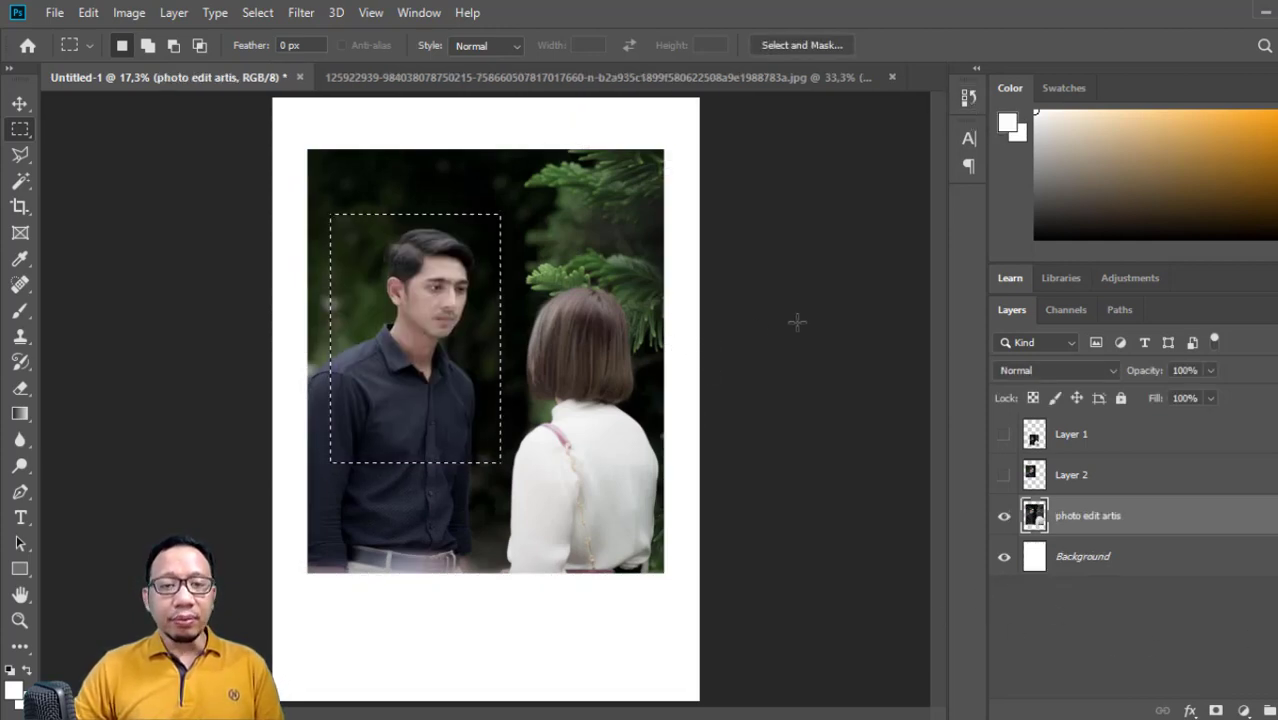
# - Create an empty new layer from the selection's commands with default settings, and reselect the photo edit artis layer
pyautogui.rightClick(414, 268)
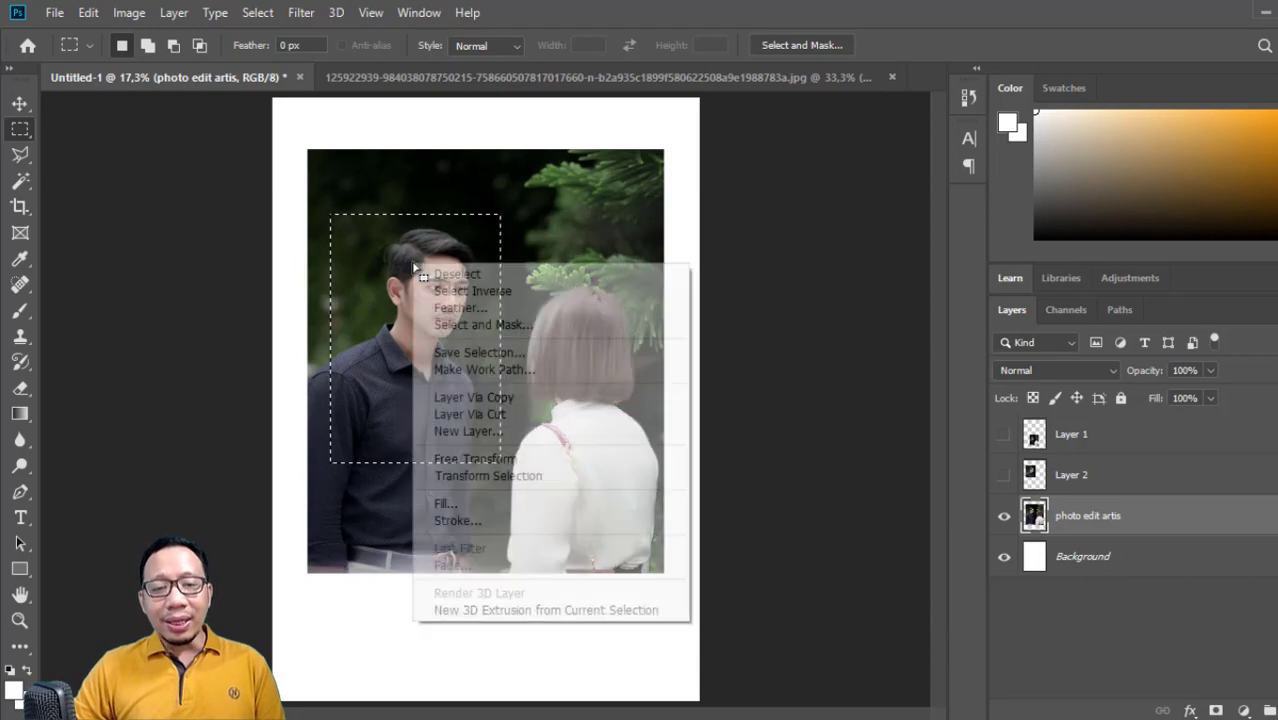
pyautogui.click(467, 433)
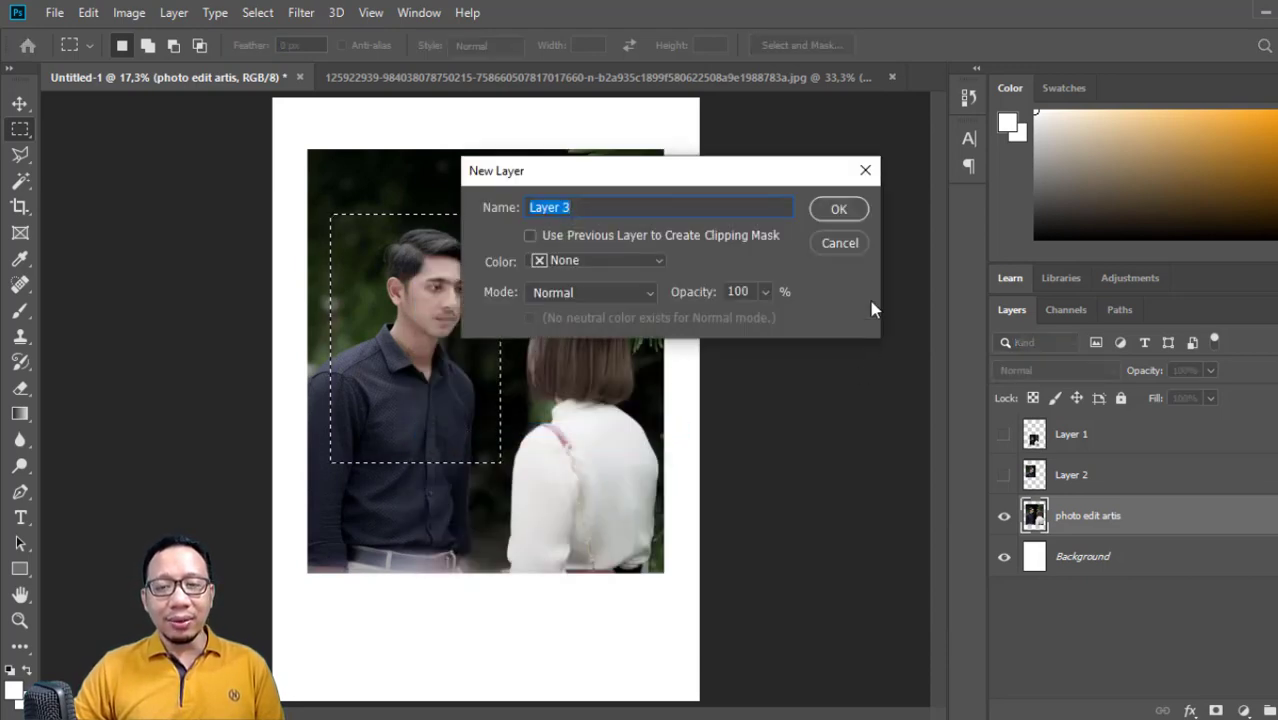
pyautogui.click(838, 209)
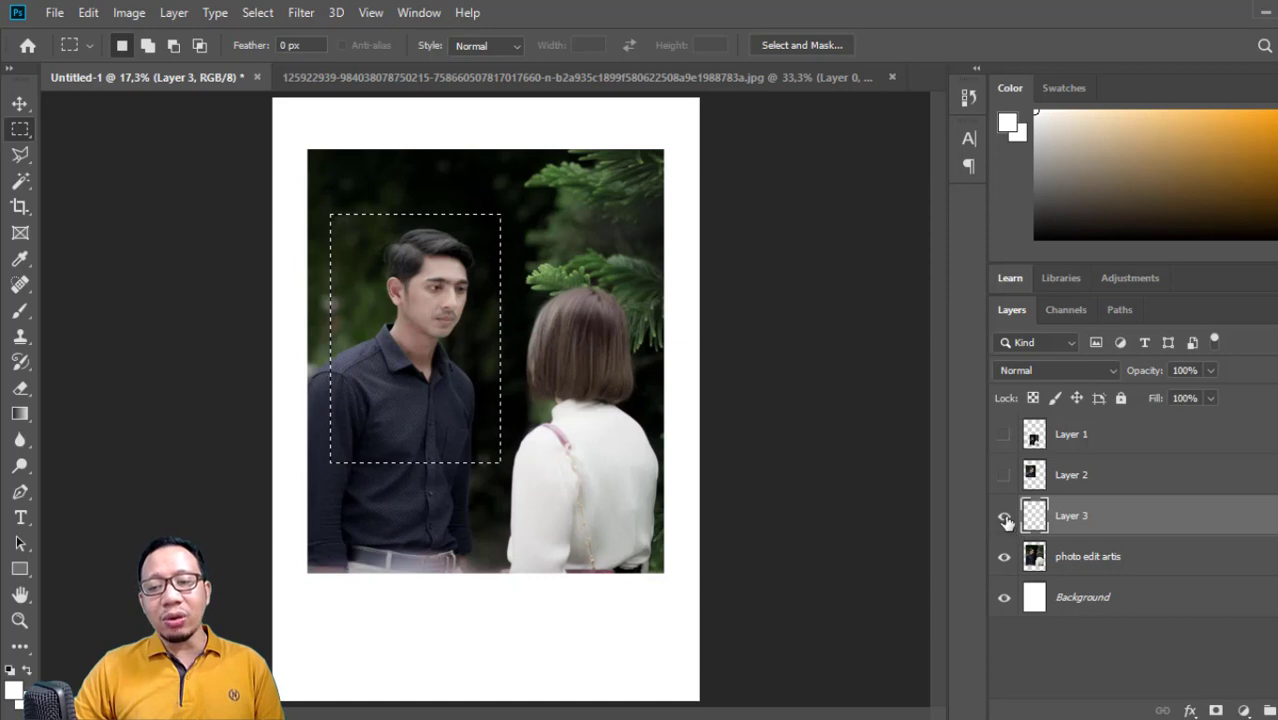
pyautogui.click(1080, 568)
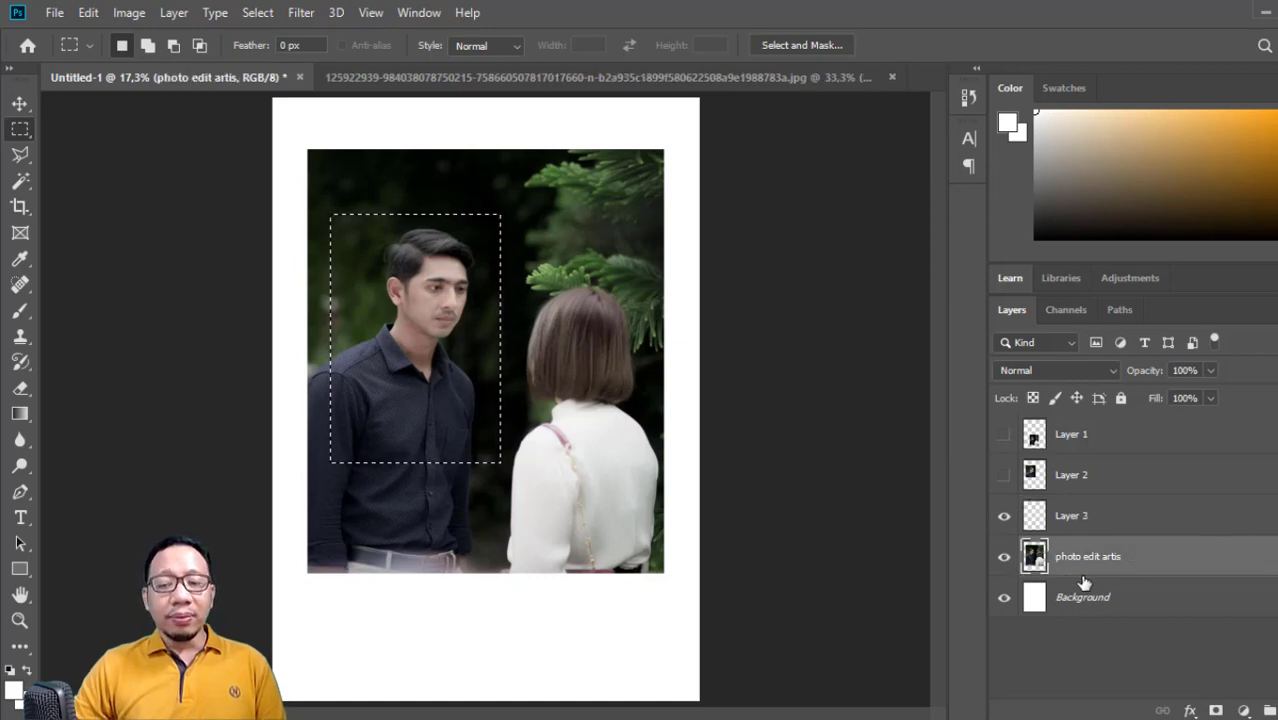
# - Draw a circular selection with the Elliptical Marquee tool and move it over the woman's head
pyautogui.rightClick(28, 138)
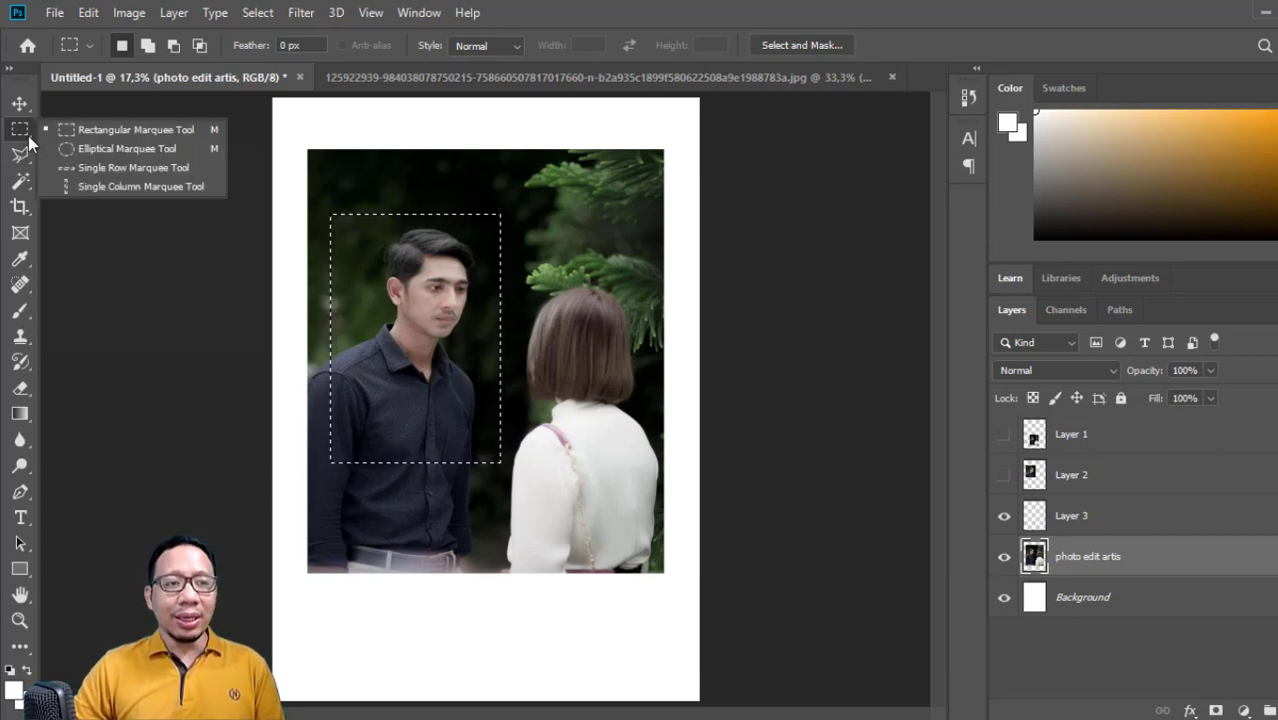
pyautogui.click(94, 152)
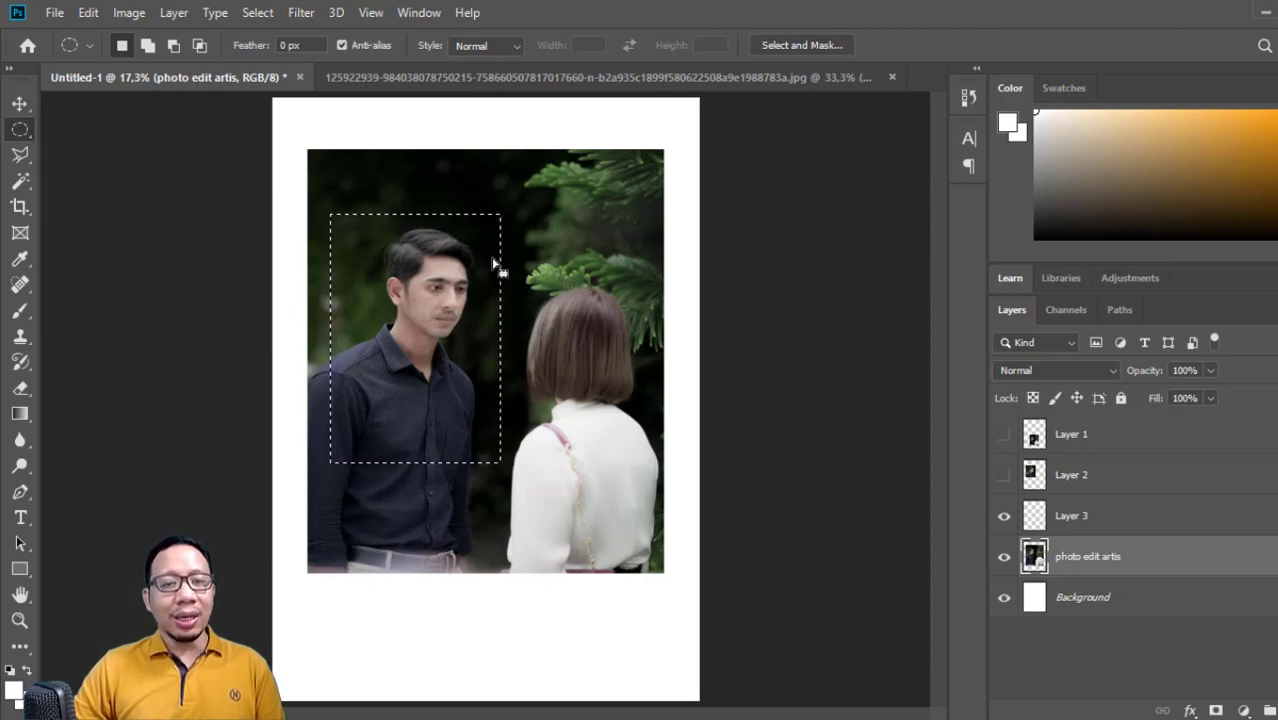
pyautogui.moveTo(514, 265); pyautogui.dragTo(721, 470)
pyautogui.moveTo(637, 380); pyautogui.dragTo(572, 350)
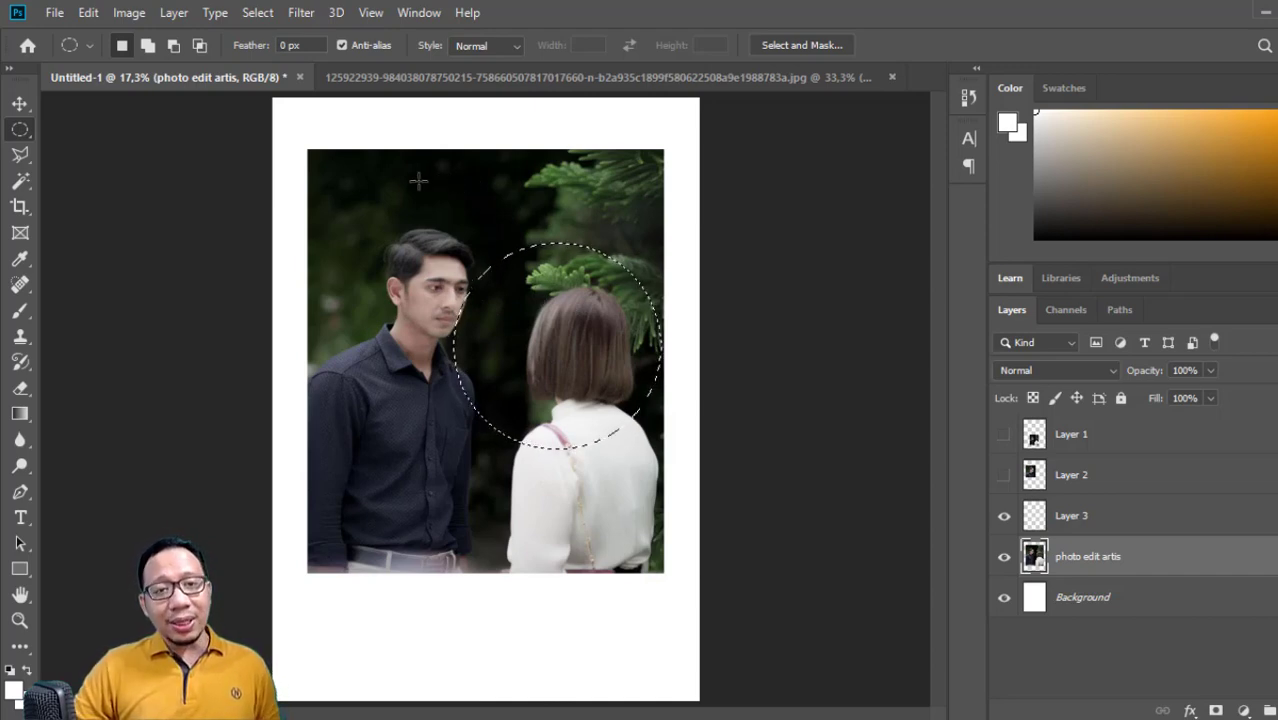
# - Try adding a second circular area above the man's head to the selection, and clear the selection
pyautogui.press('shift')
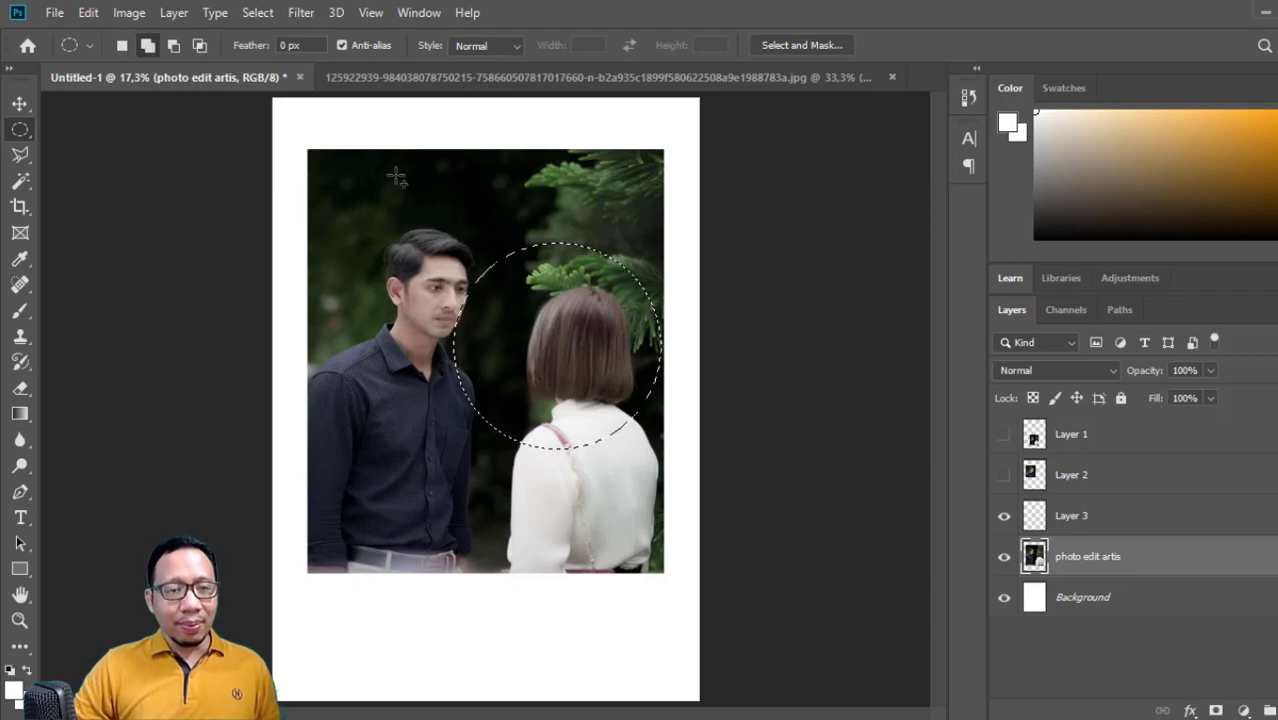
pyautogui.moveTo(397, 177); pyautogui.dragTo(508, 277)
pyautogui.click(452, 147)
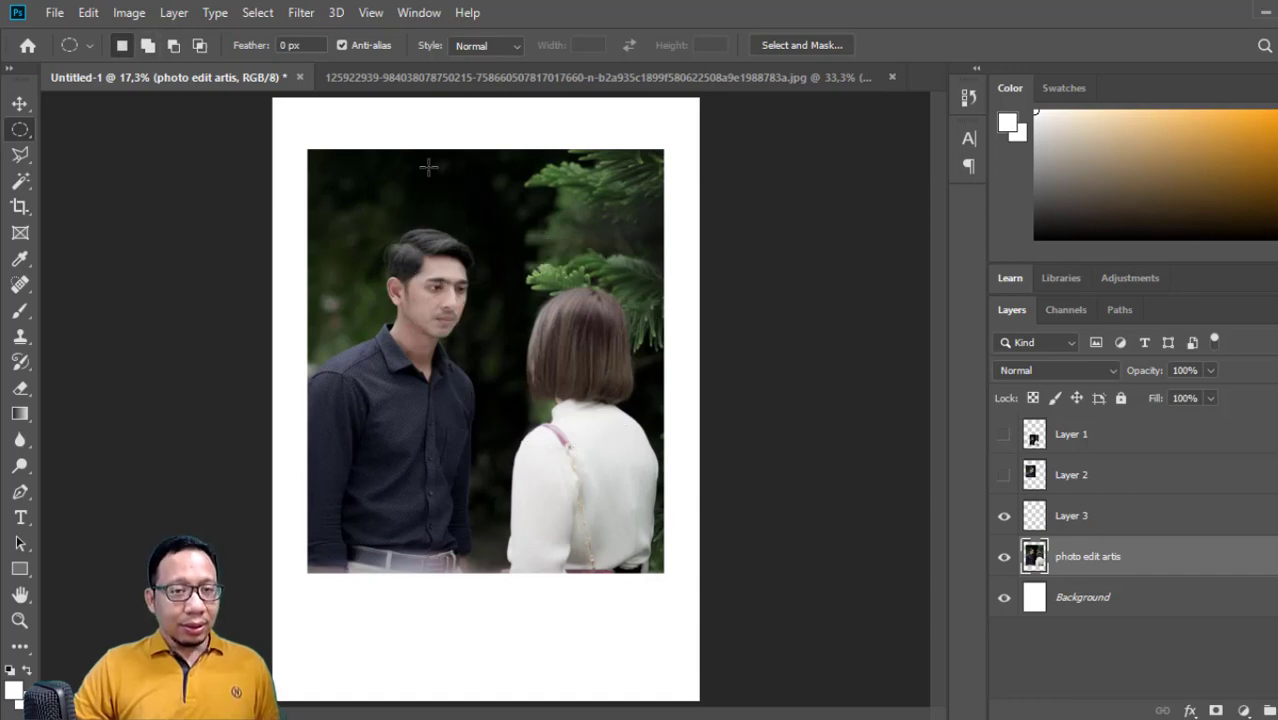
# - Draw a large circular marquee over both people's heads, shifting the photo slightly down and right and the selection slightly left
pyautogui.moveTo(437, 177); pyautogui.dragTo(688, 621)
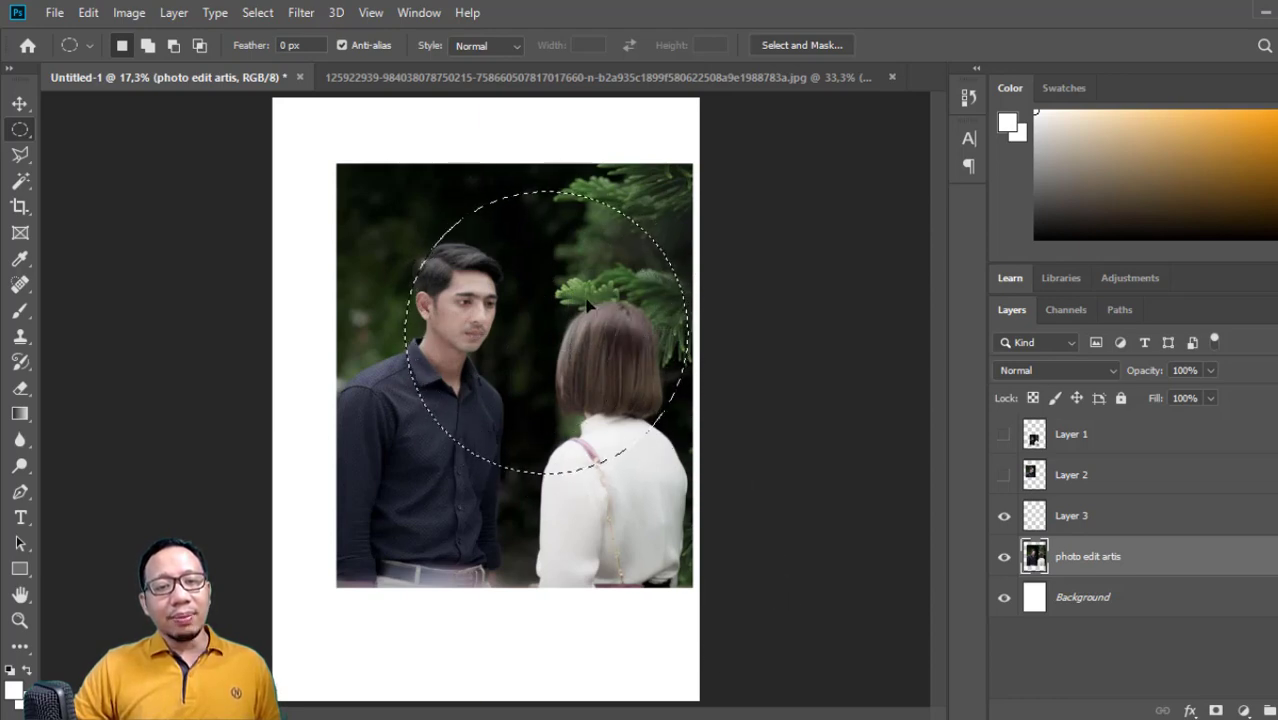
pyautogui.moveTo(593, 303); pyautogui.dragTo(580, 300)
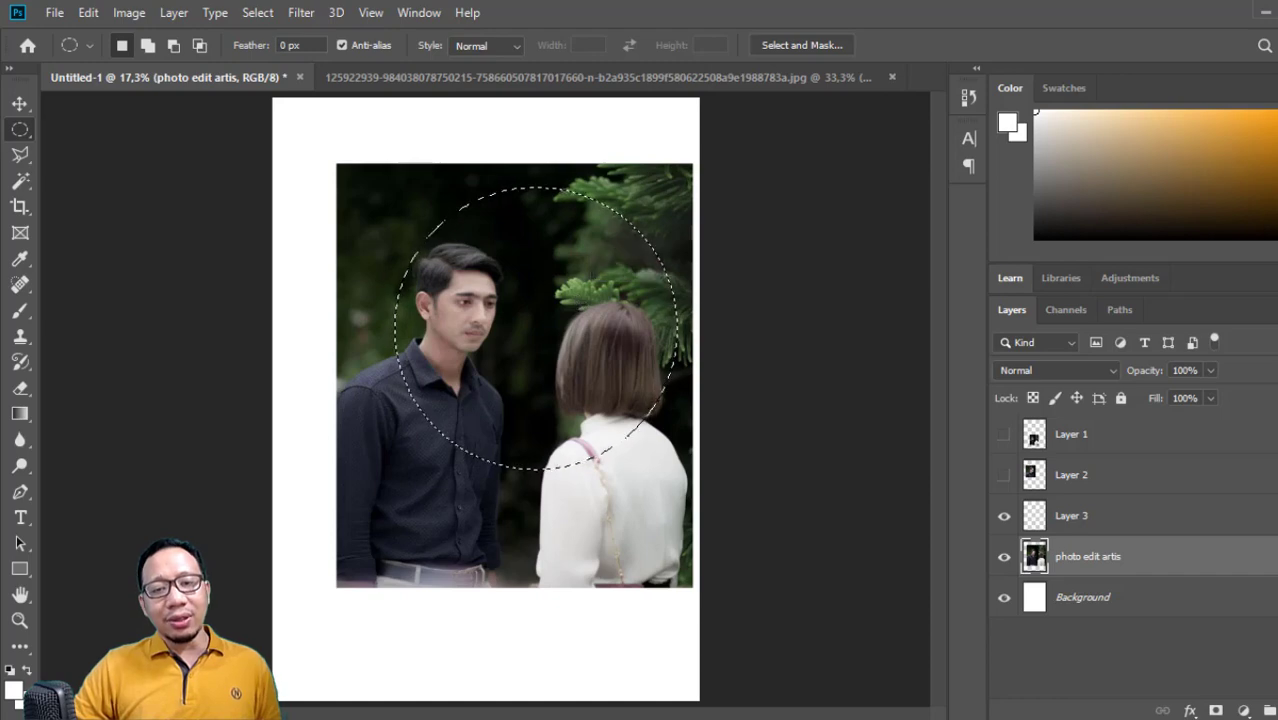
# - Copy the circular selection to a new layer, and check the round cutout by temporarily hiding the photo edit artis layer
pyautogui.rightClick(481, 344)
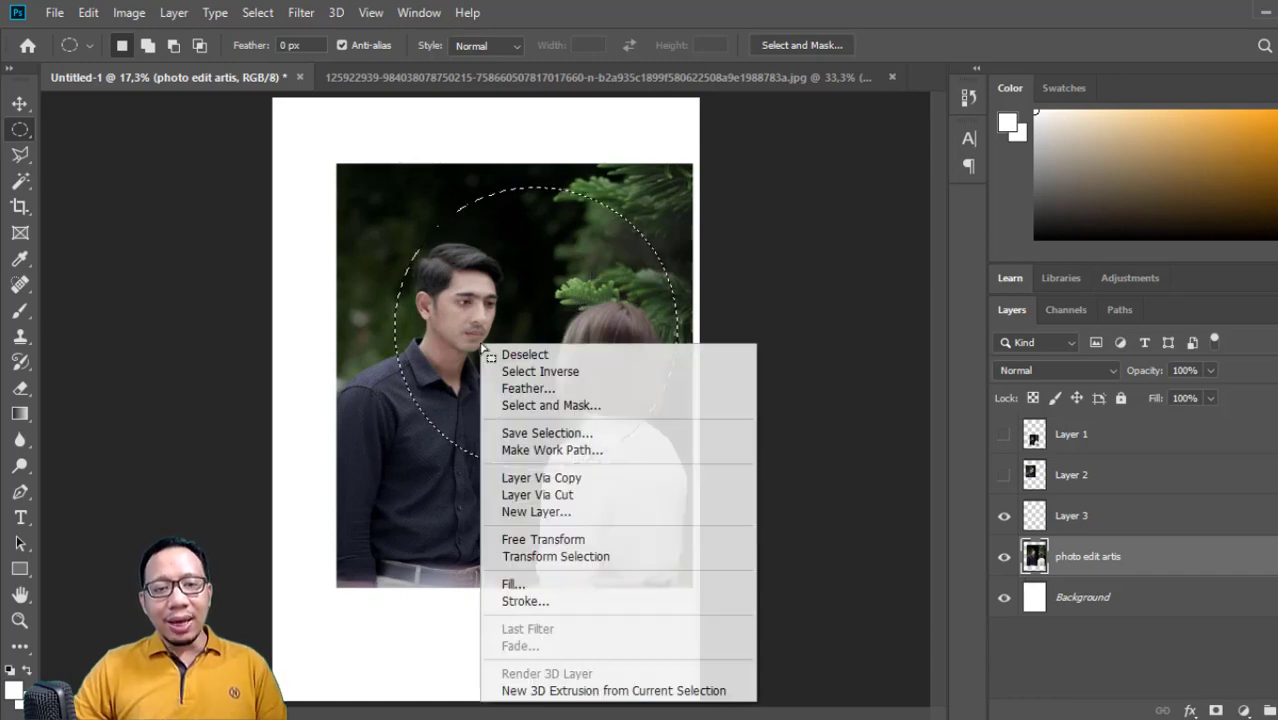
pyautogui.click(574, 481)
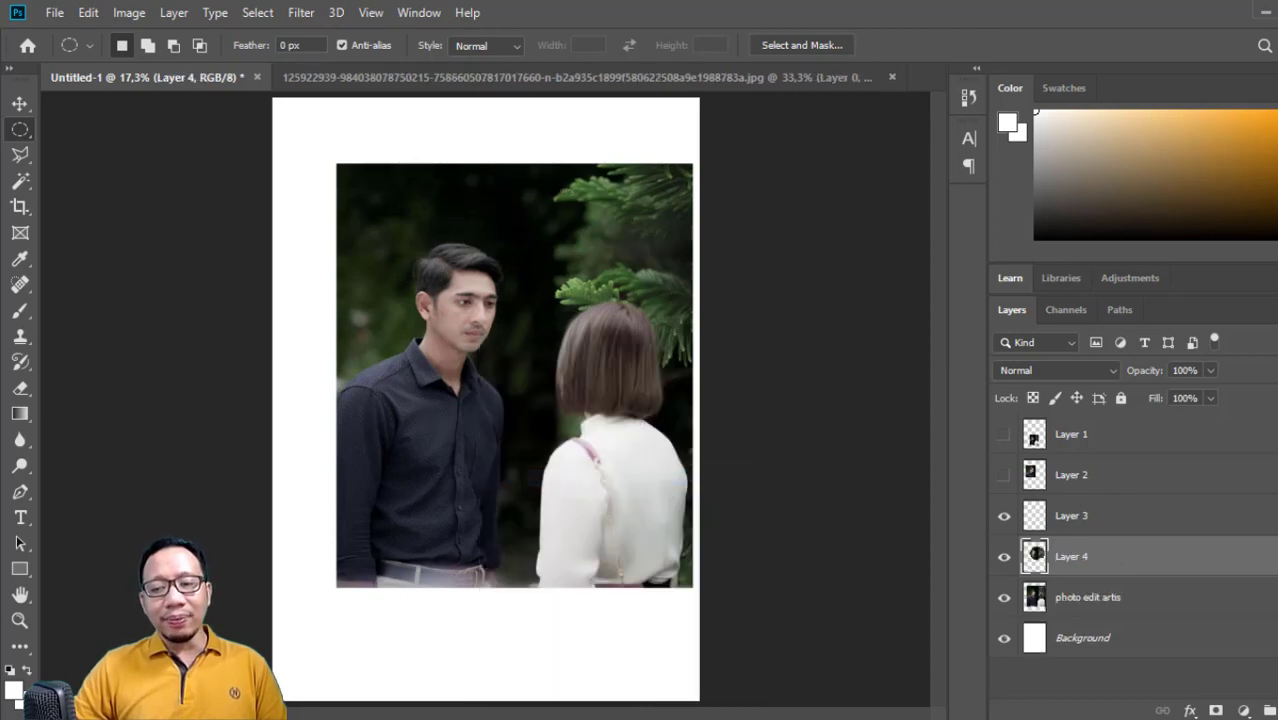
pyautogui.click(1006, 598)
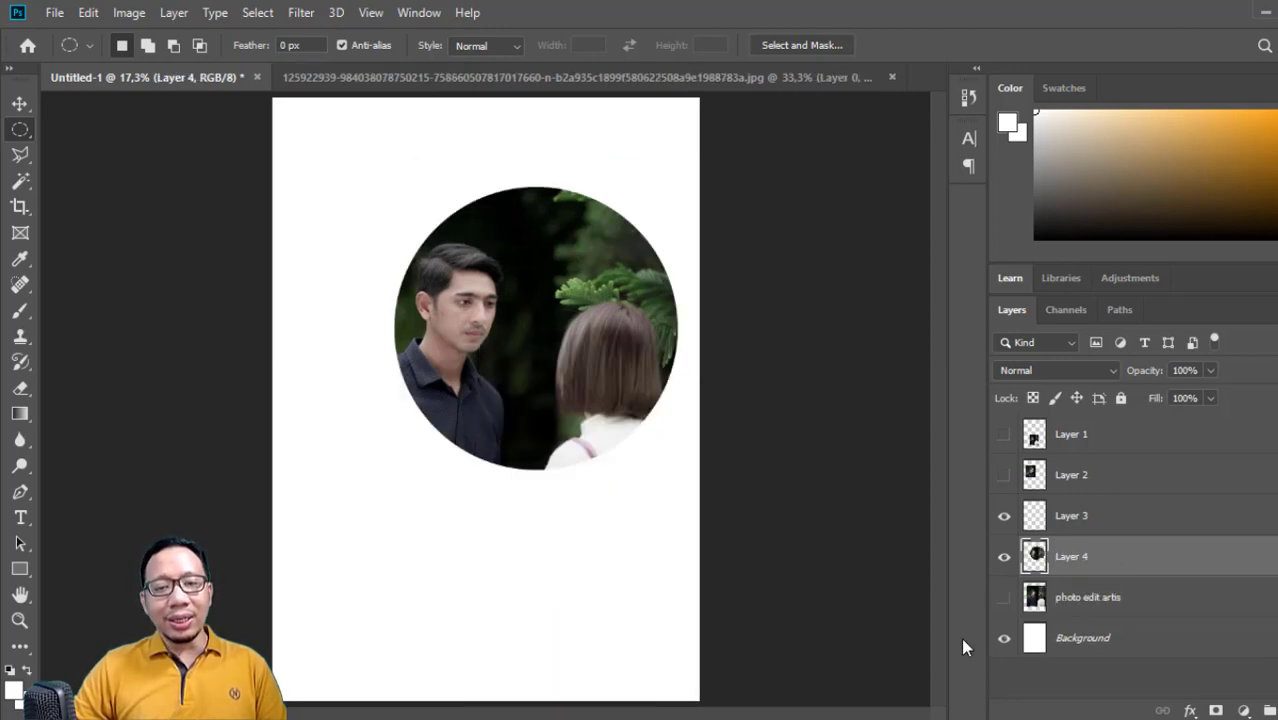
pyautogui.click(1004, 600)
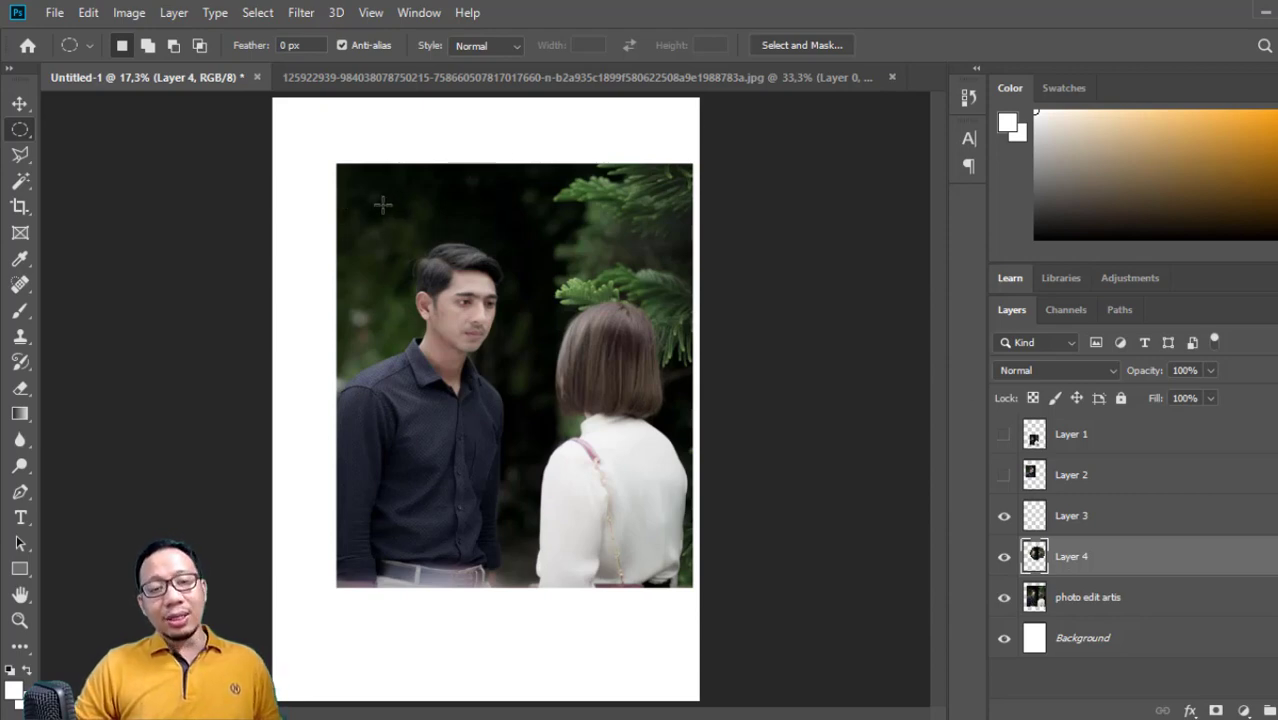
# - Draw another large circular marquee over both people, copy that area from Layer 4 to a new layer, and hide Layer 4
pyautogui.moveTo(383, 205); pyautogui.dragTo(676, 550)
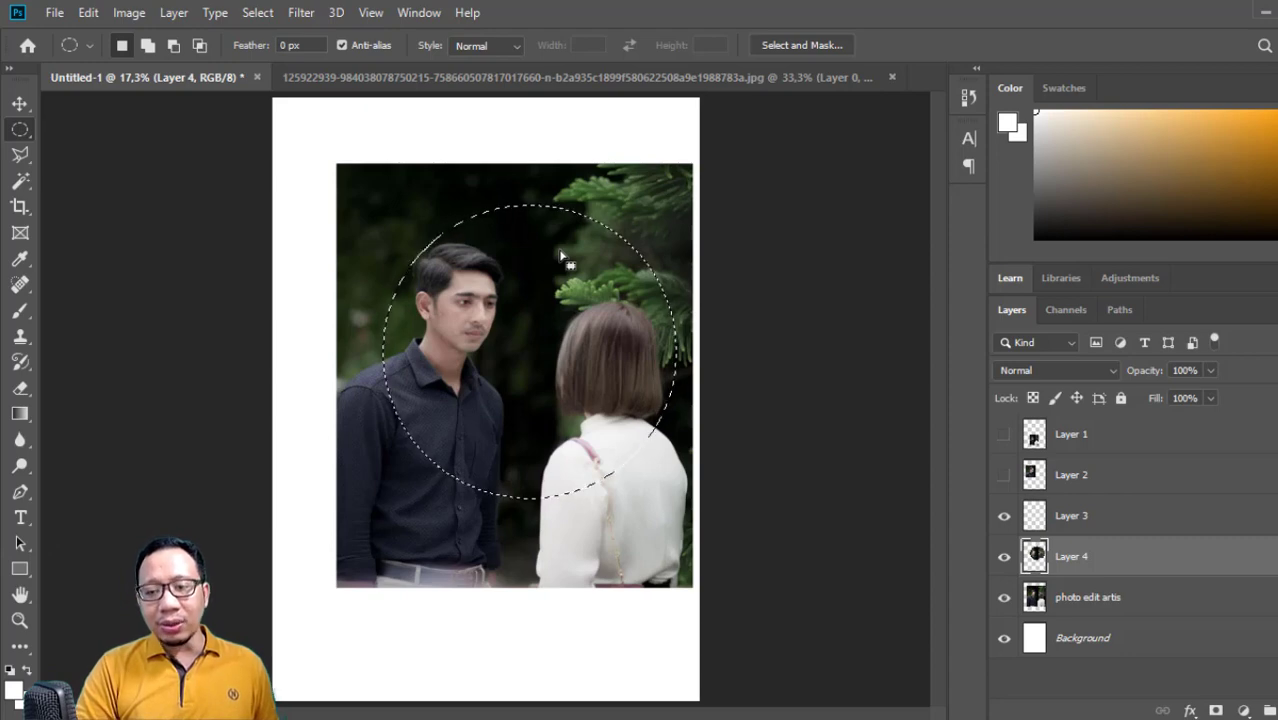
pyautogui.hotkey('ctrl', 'j')
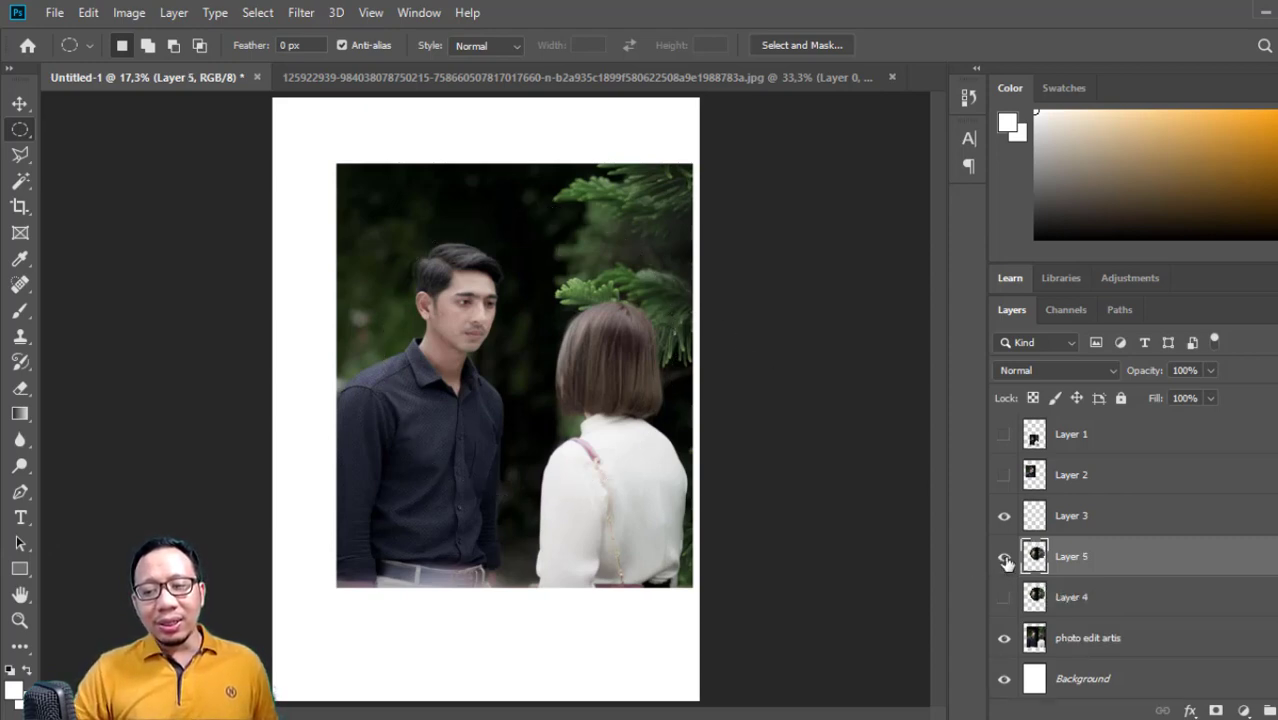
# - Check the round cutout on Layer 5 by temporarily hiding the photo edit artis layer
pyautogui.click(1004, 642)
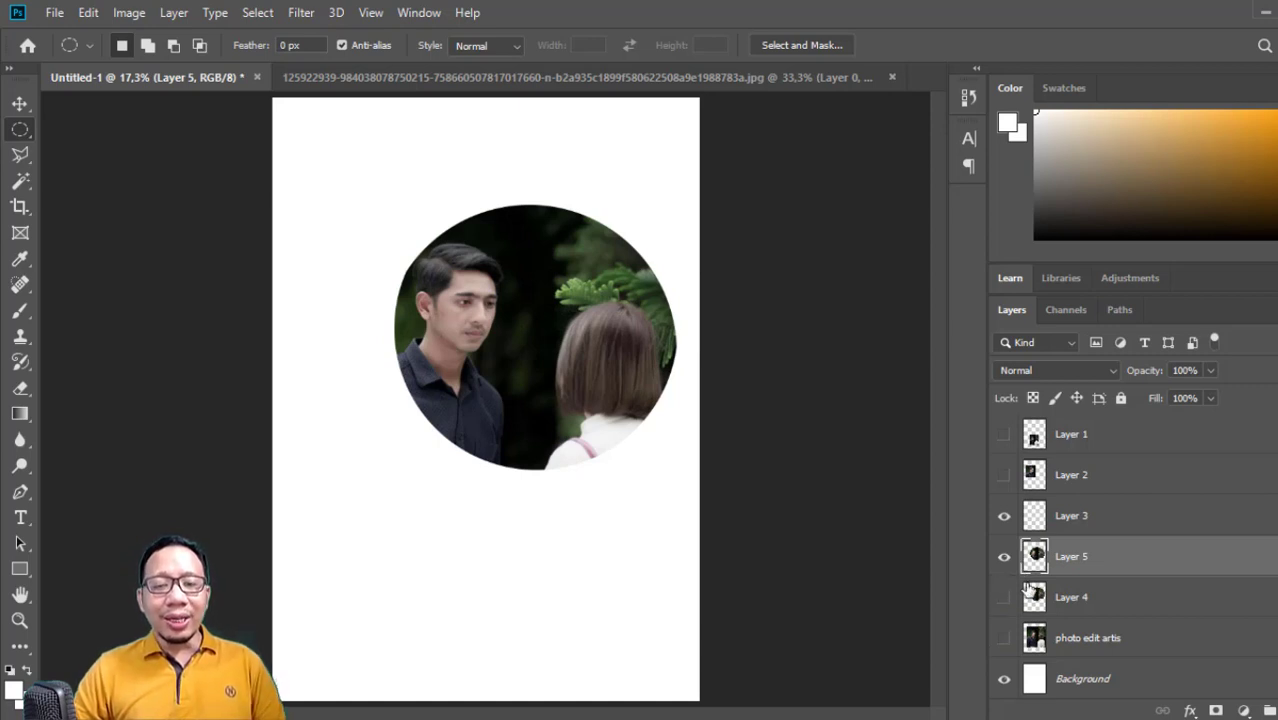
pyautogui.click(1080, 645)
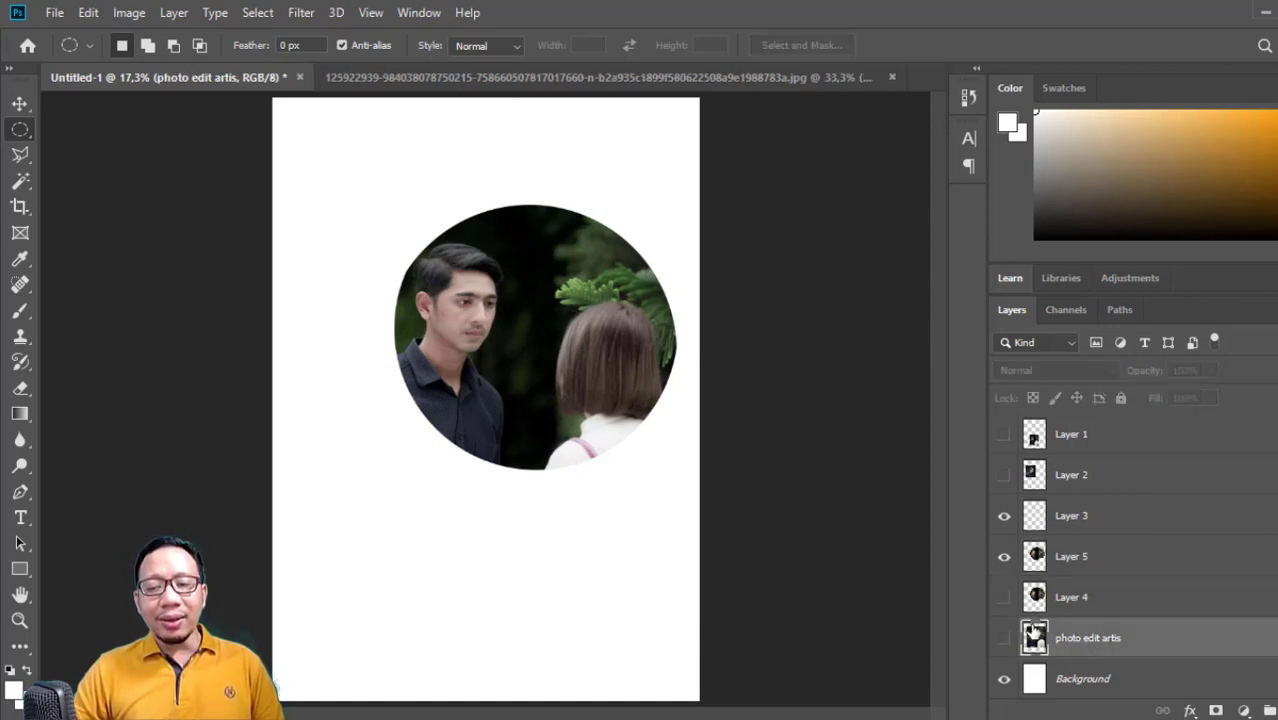
pyautogui.click(1005, 639)
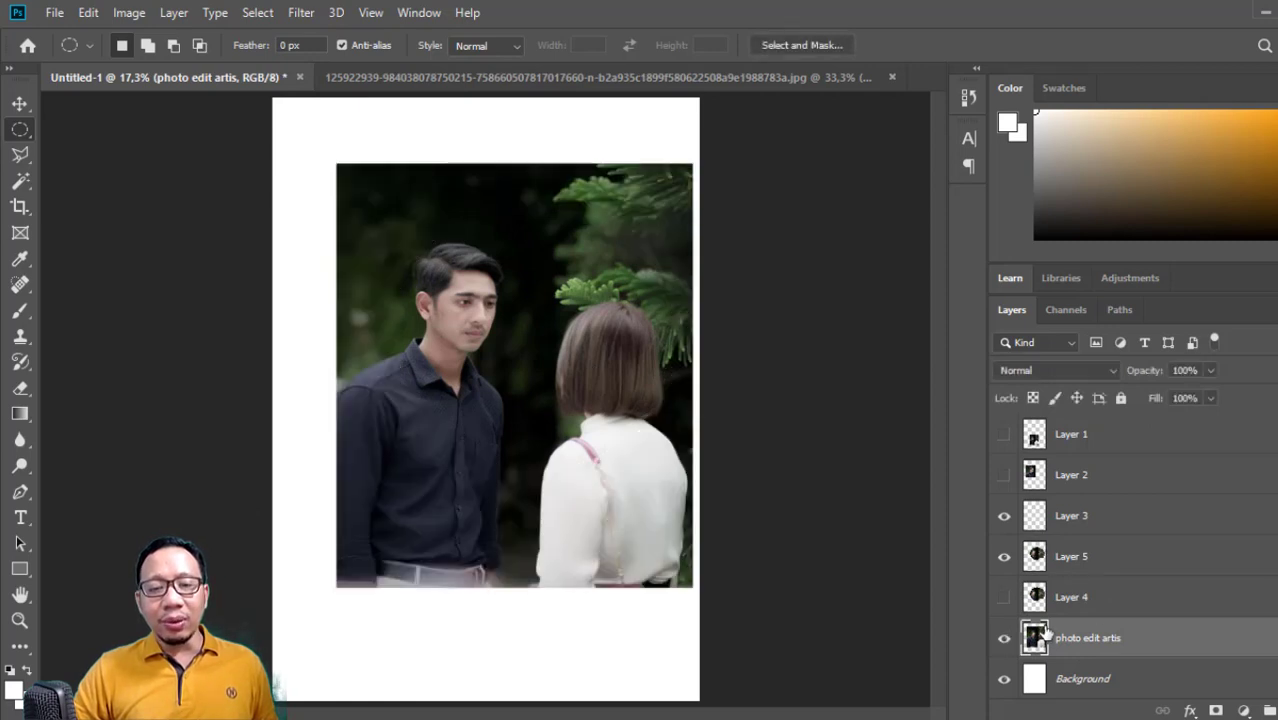
# - Delete Layer 1 through Layer 5, keeping only the photo edit artis and Background layers
pyautogui.click(1115, 613)
pyautogui.keyDown('ctrl'); pyautogui.click(1107, 560); pyautogui.keyUp('ctrl')
pyautogui.keyDown('ctrl'); pyautogui.click(1102, 516); pyautogui.keyUp('ctrl')
pyautogui.keyDown('ctrl'); pyautogui.click(1100, 472); pyautogui.keyUp('ctrl')
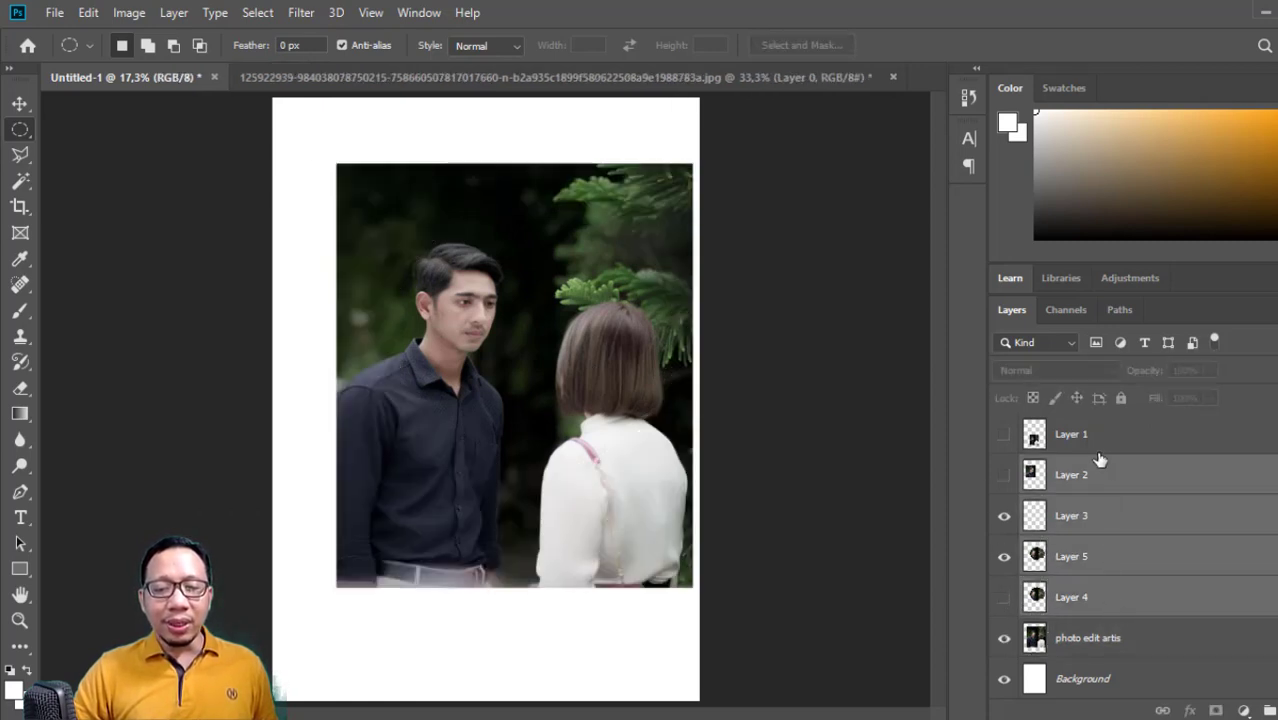
pyautogui.keyDown('ctrl'); pyautogui.click(1100, 445); pyautogui.keyUp('ctrl')
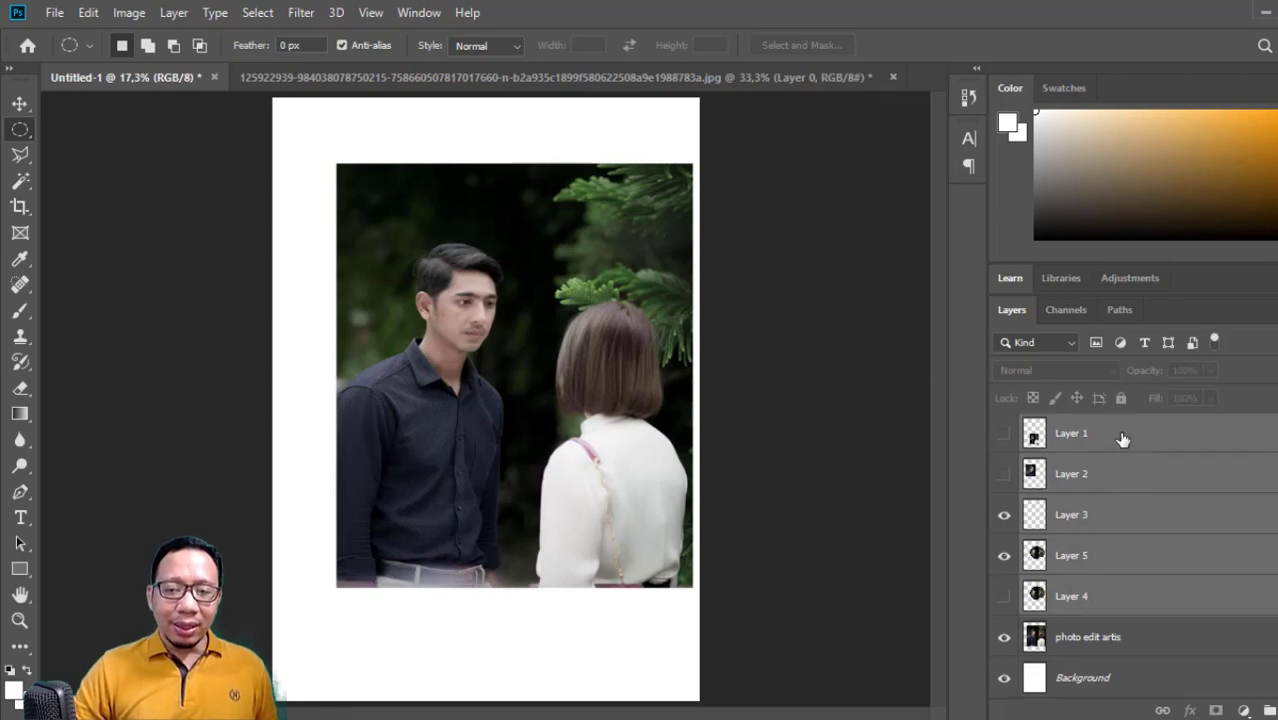
pyautogui.hotkey('ctrl', 'j')
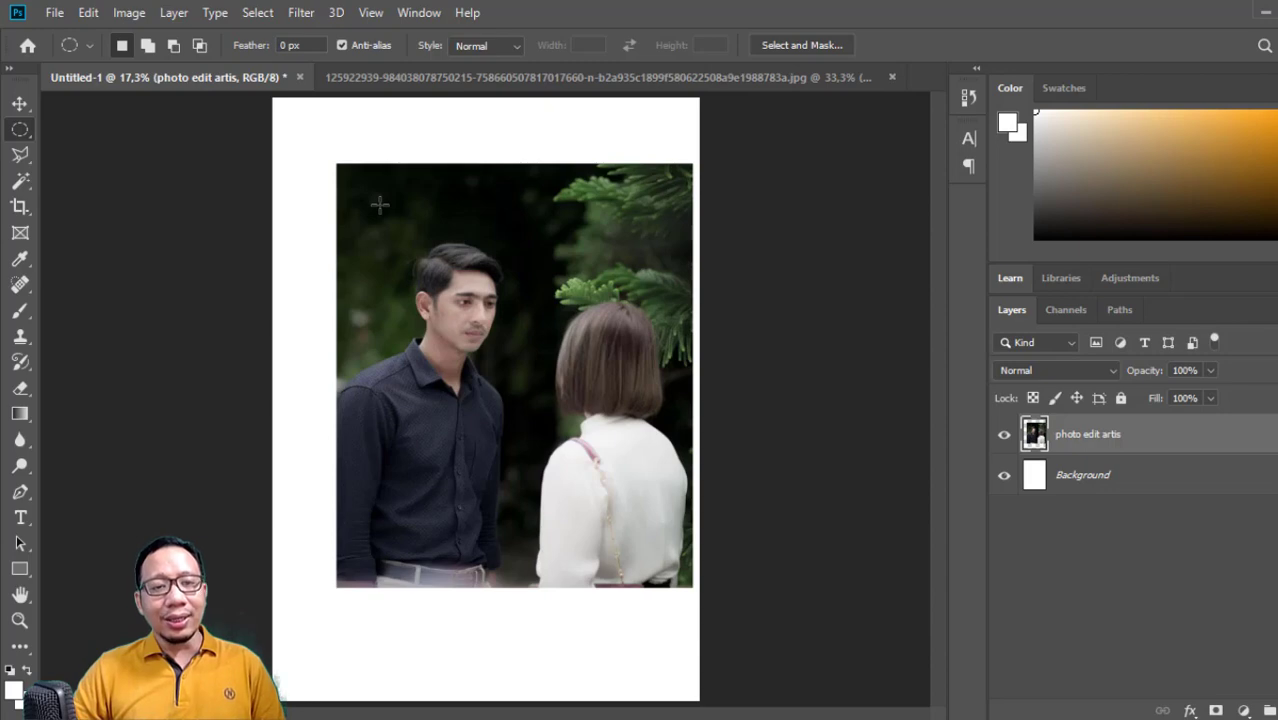
# - Try moving an elliptical selection of the photo, about 8.4 by 5.6 in, and shift the whole photo slightly up and left
pyautogui.moveTo(375, 201); pyautogui.dragTo(809, 487)
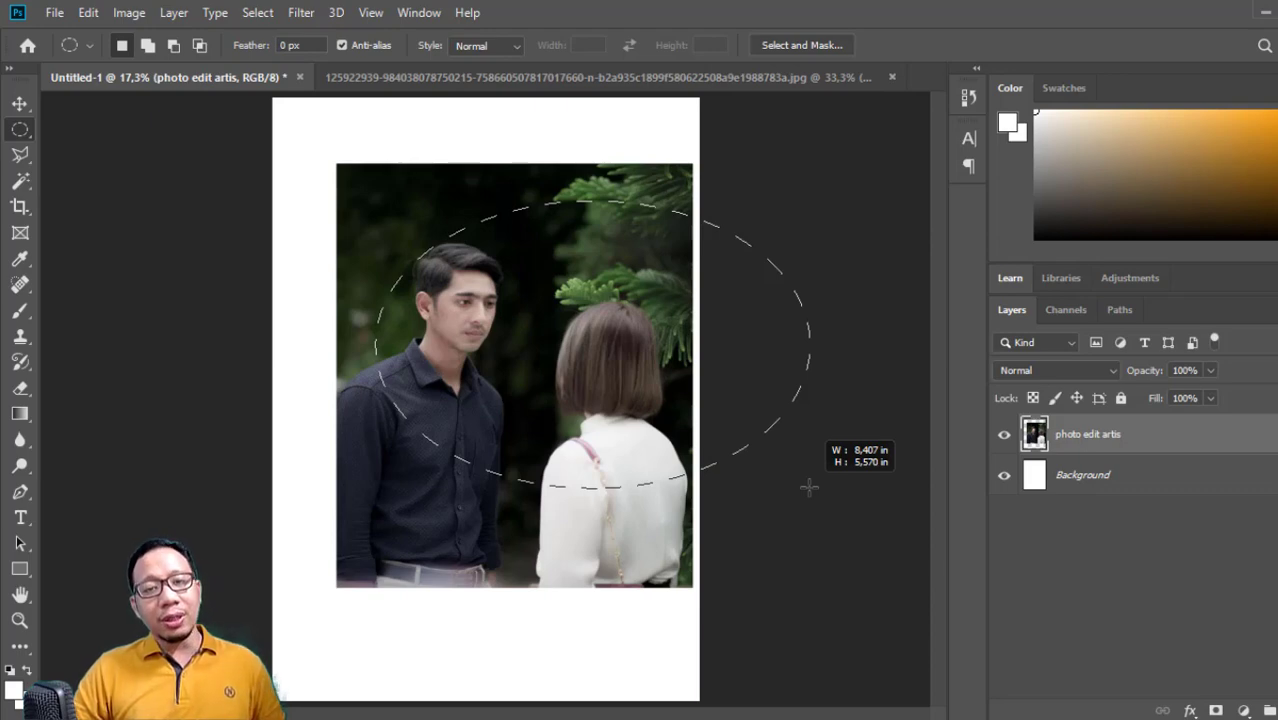
pyautogui.moveTo(809, 487); pyautogui.dragTo(810, 486)
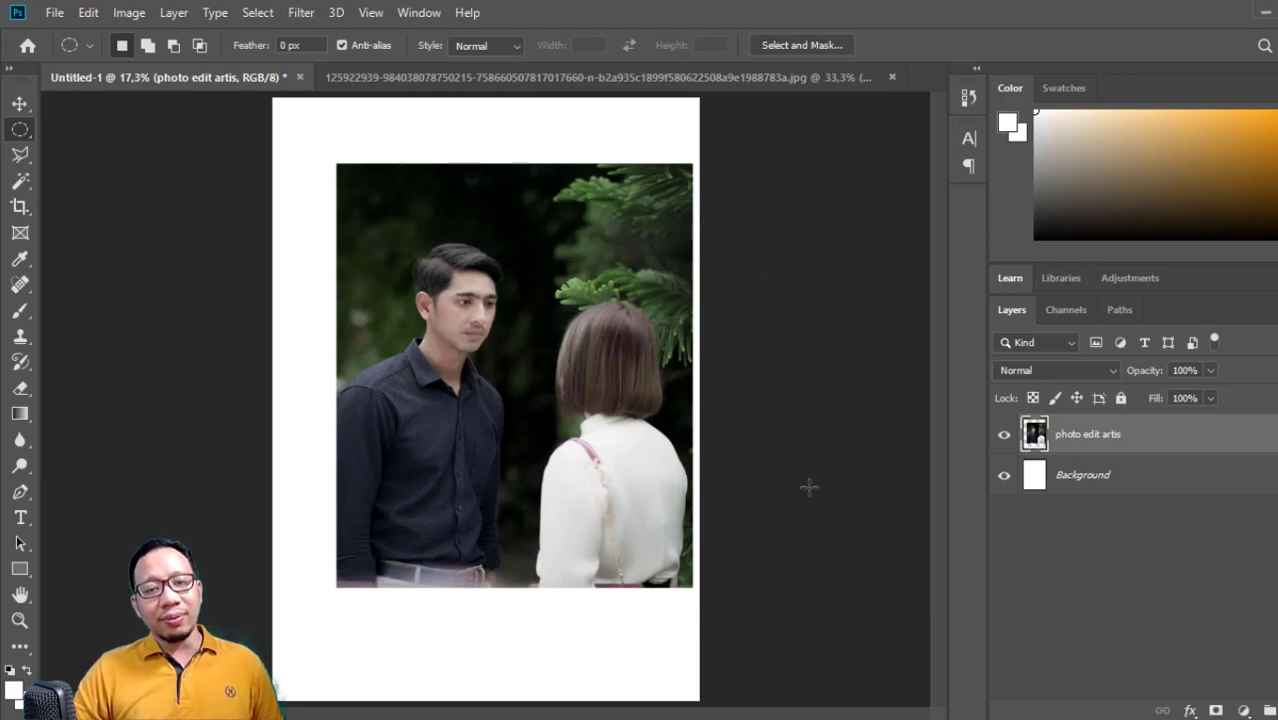
pyautogui.click(20, 104)
pyautogui.moveTo(623, 262); pyautogui.dragTo(519, 262)
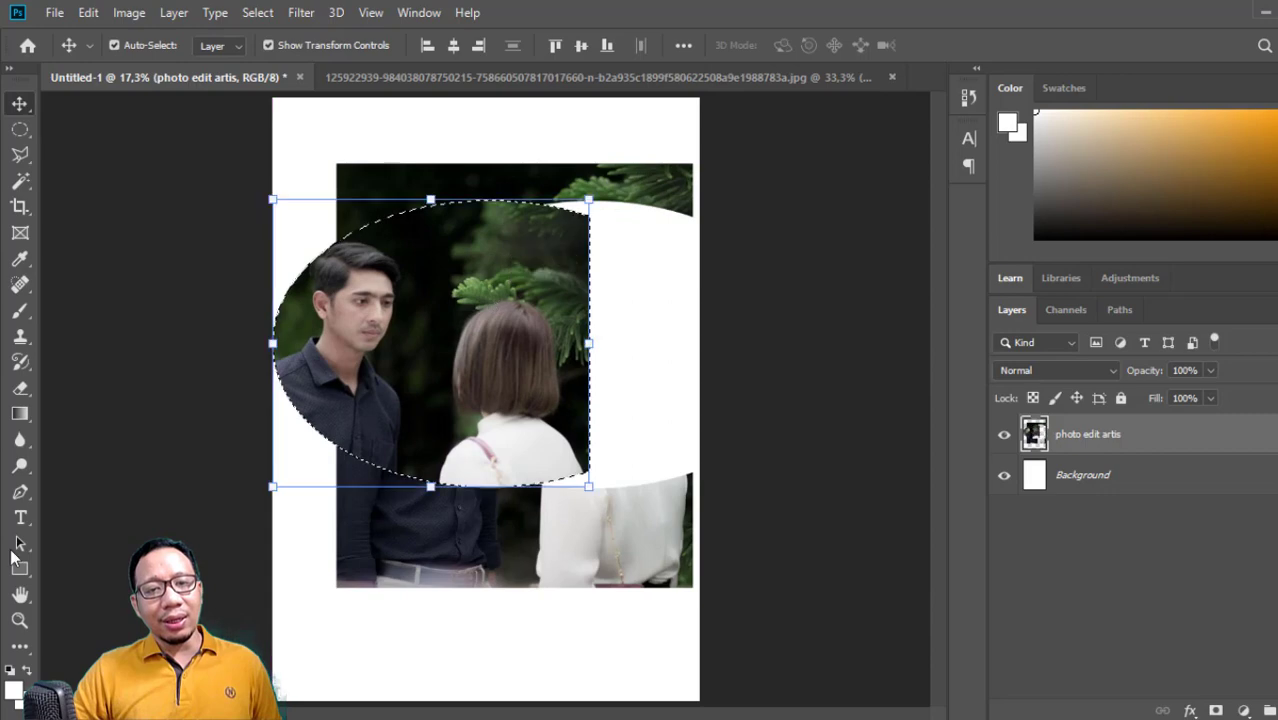
pyautogui.moveTo(502, 317); pyautogui.dragTo(568, 255)
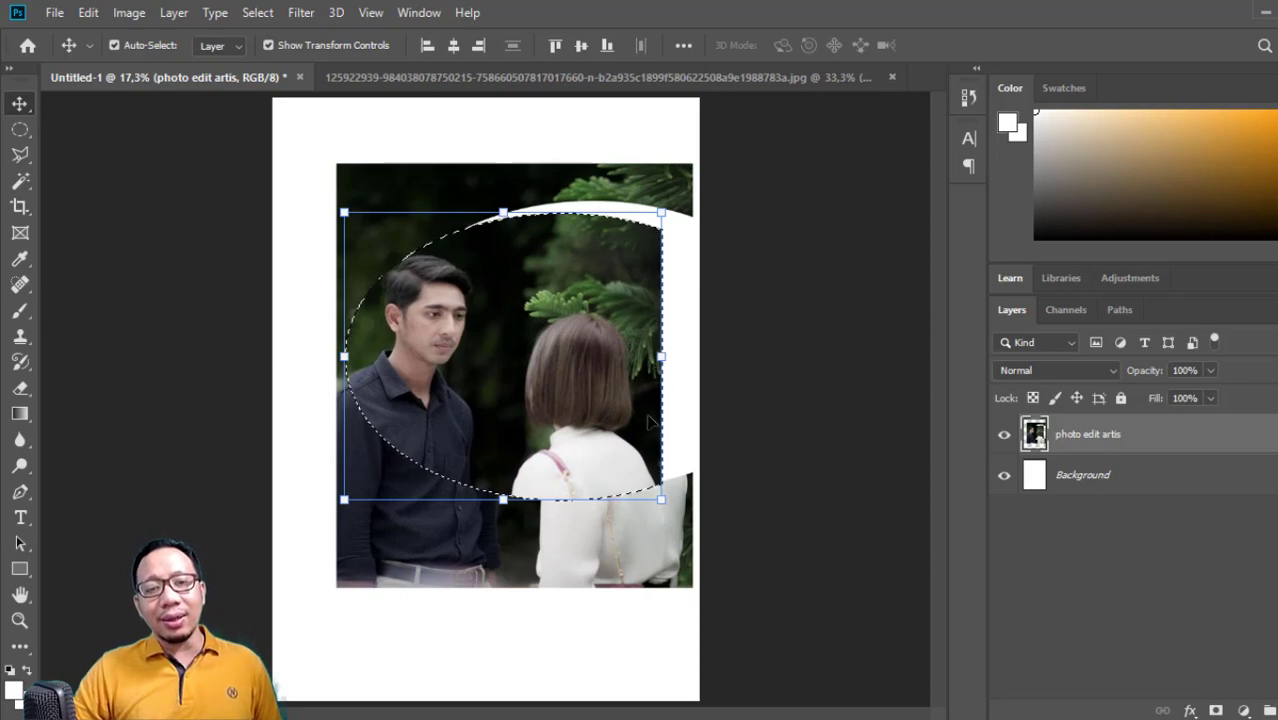
pyautogui.moveTo(575, 314)
pyautogui.mouseDown()
pyautogui.moveTo(535, 302)
pyautogui.moveTo(585, 302)
pyautogui.moveTo(588, 312)
pyautogui.moveTo(517, 305)
pyautogui.moveTo(560, 308)
pyautogui.mouseUp()
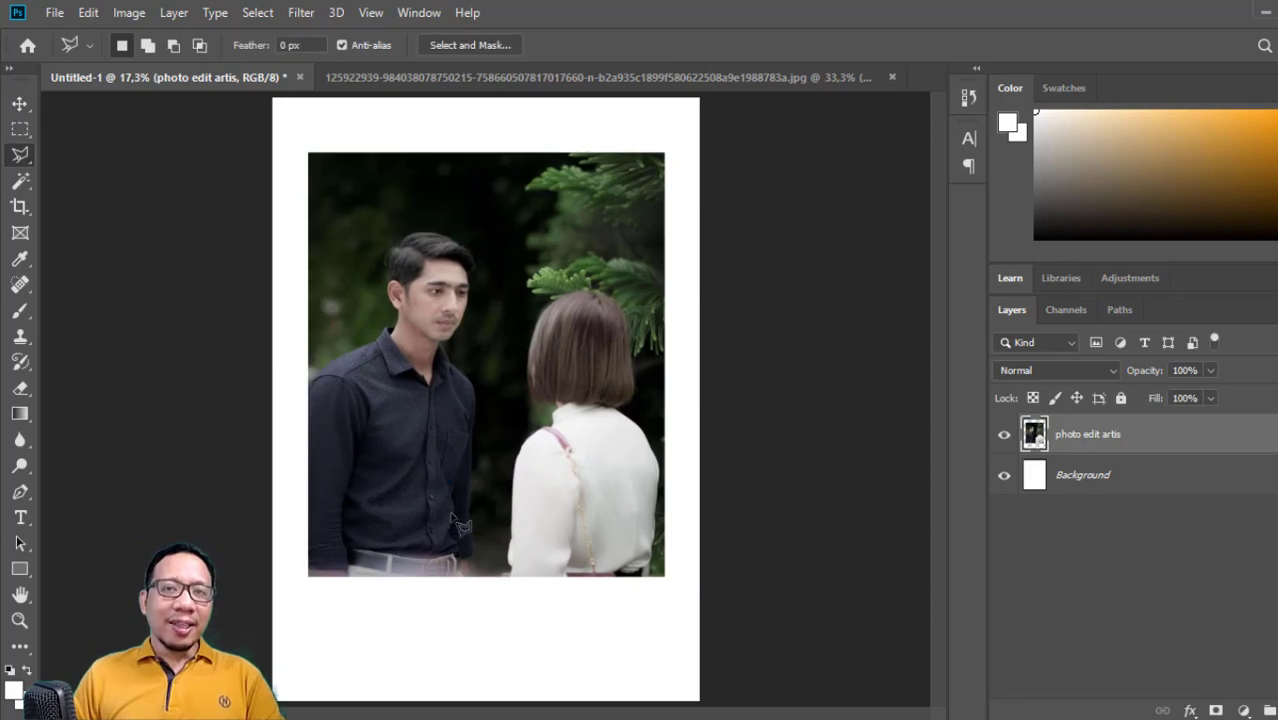
# - Outline the background around the man's head, shoulder and front freehand with the Lasso tool, delete it, and clear the selection
pyautogui.rightClick(22, 160)
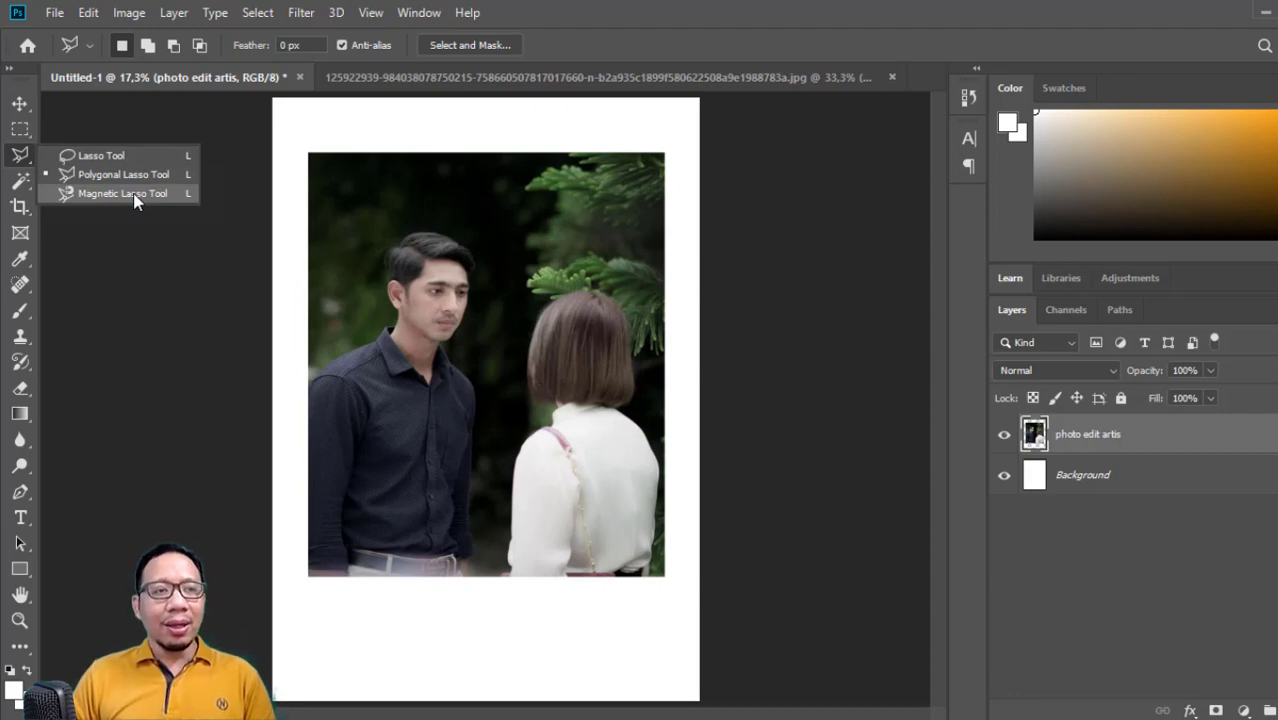
pyautogui.click(127, 156)
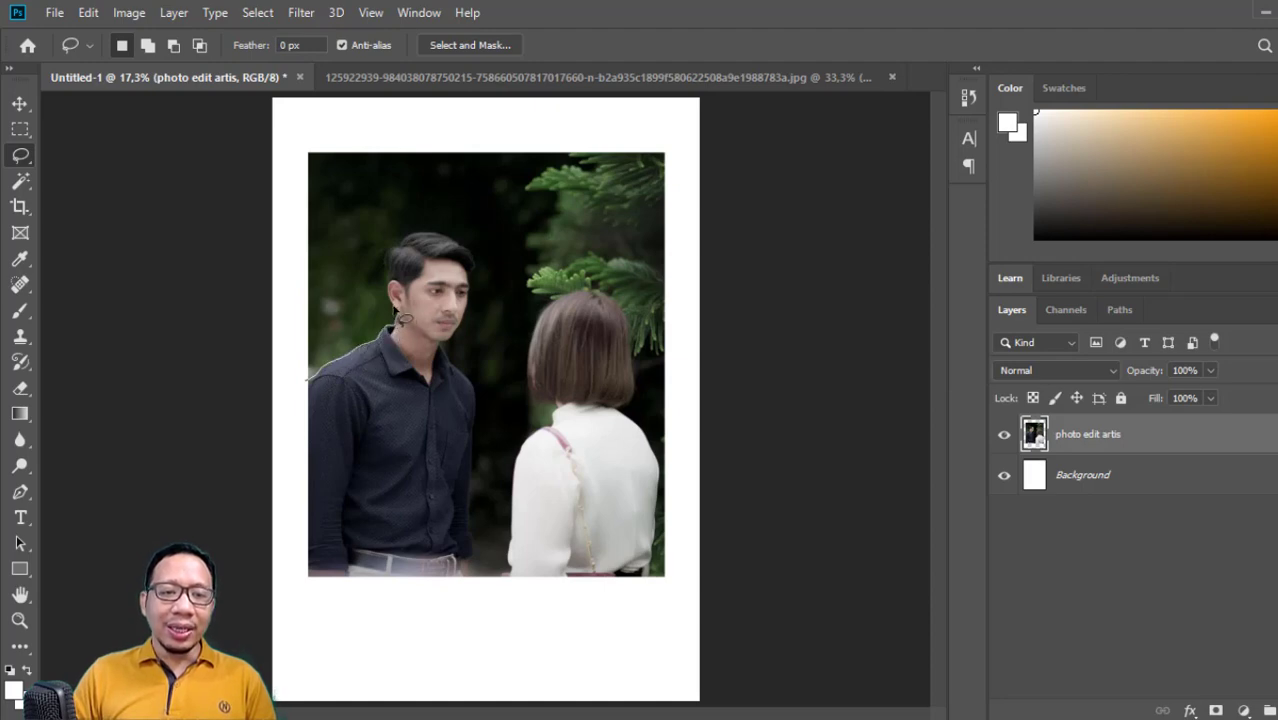
pyautogui.moveTo(390, 300)
pyautogui.mouseDown()
pyautogui.moveTo(394, 241)
pyautogui.moveTo(429, 229)
pyautogui.moveTo(450, 230)
pyautogui.moveTo(477, 262)
pyautogui.moveTo(452, 347)
pyautogui.moveTo(480, 410)
pyautogui.moveTo(475, 575)
pyautogui.moveTo(509, 590)
pyautogui.moveTo(531, 162)
pyautogui.moveTo(407, 106)
pyautogui.moveTo(306, 116)
pyautogui.moveTo(281, 241)
pyautogui.moveTo(306, 384)
pyautogui.mouseUp()
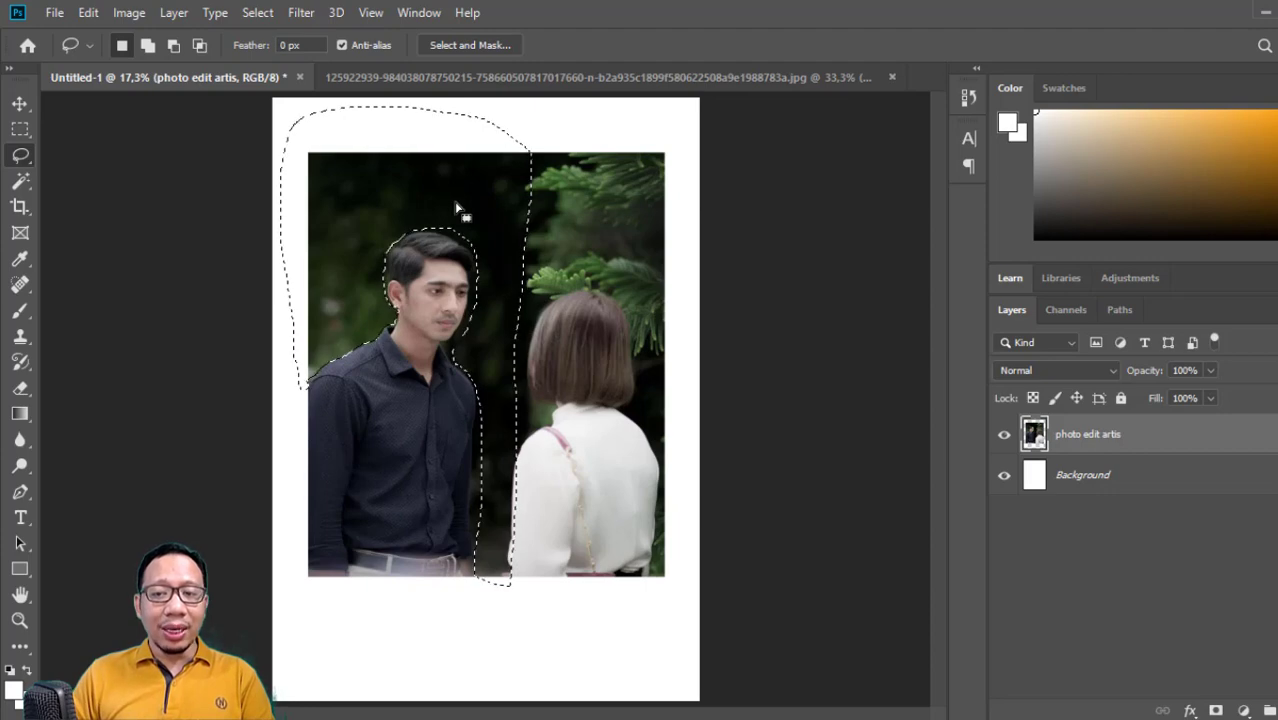
pyautogui.press('Delete')
pyautogui.hotkey('ctrl', 'd')
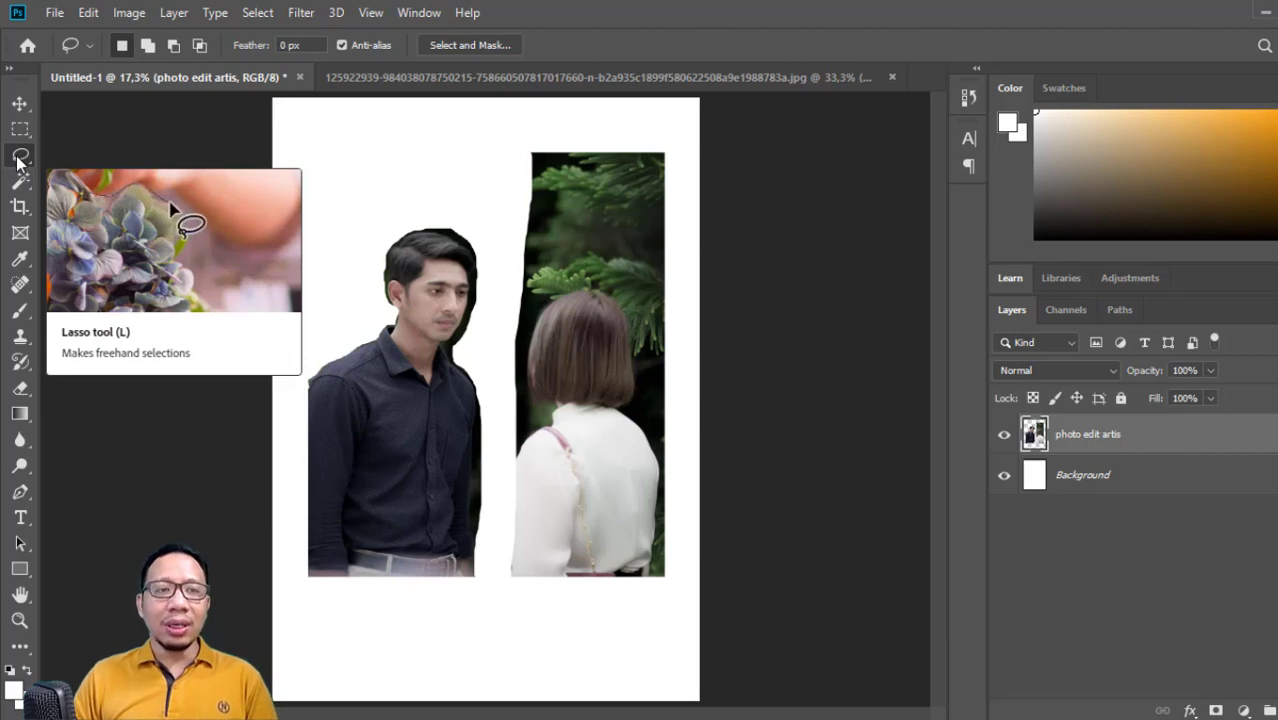
# - Lasso the leftover background along the man's rear shoulder at close range, delete it, and clear the selection
pyautogui.click(20, 621)
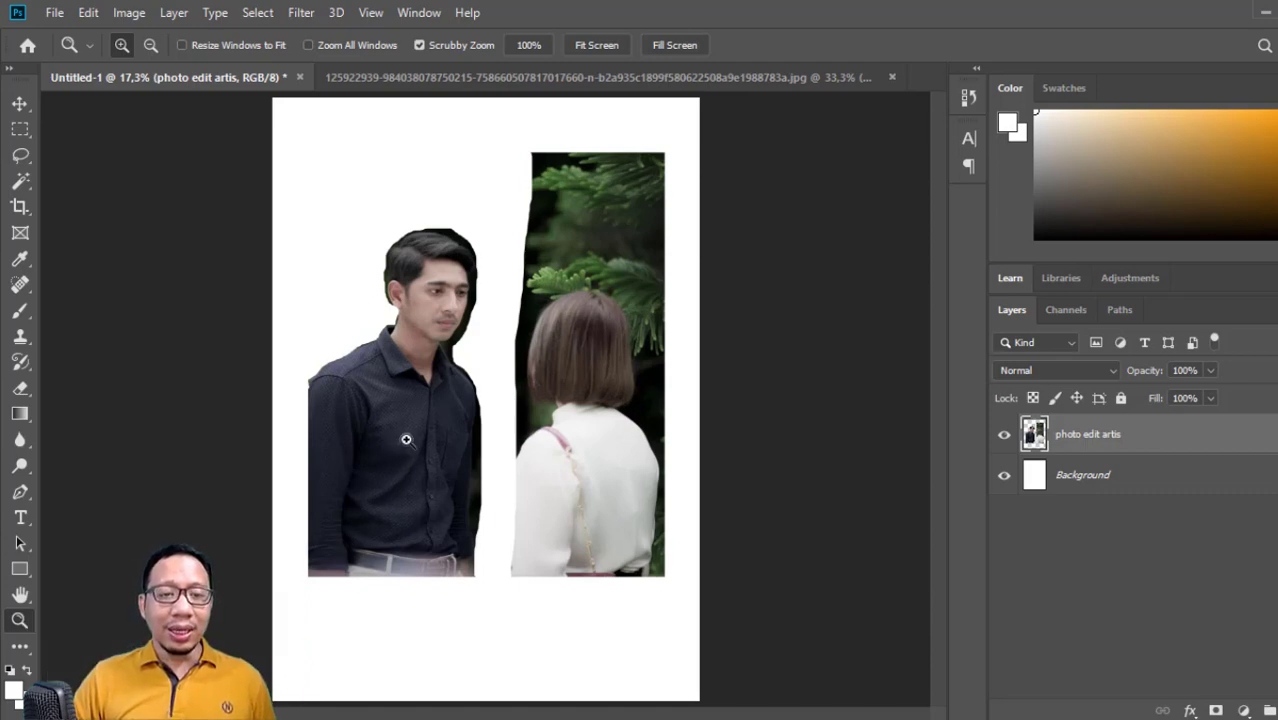
pyautogui.moveTo(406, 439); pyautogui.dragTo(736, 484)
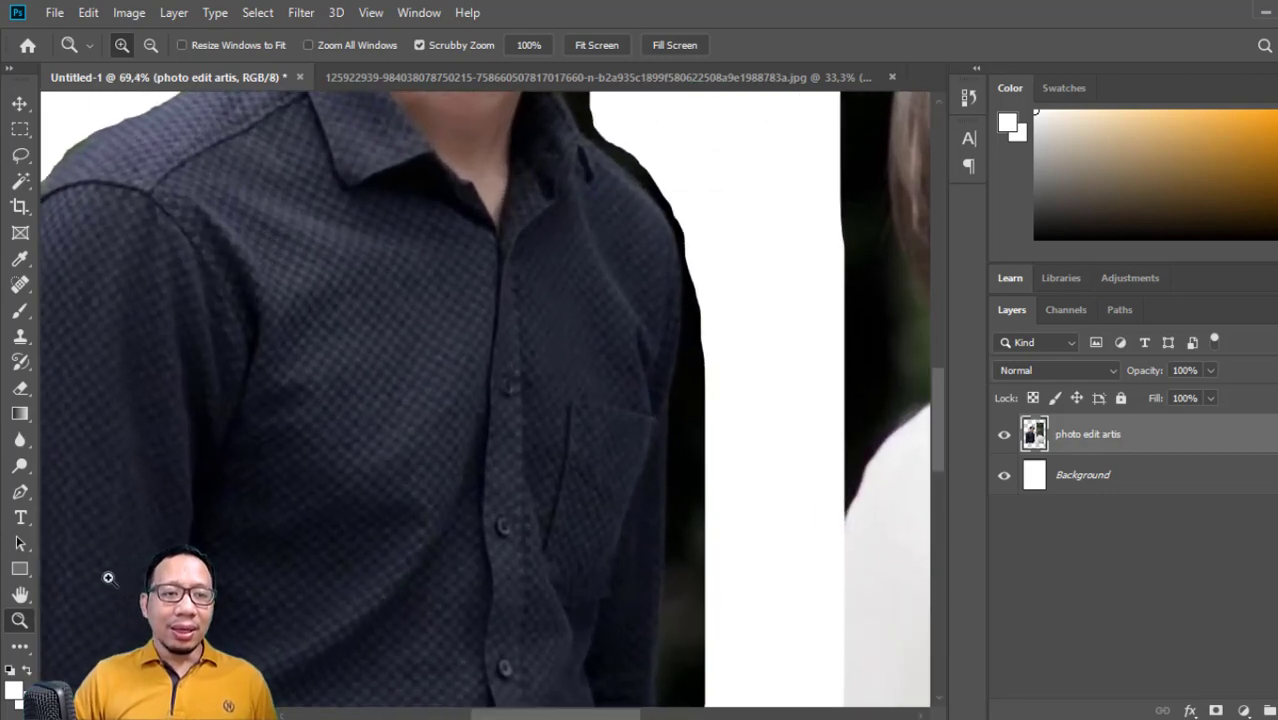
pyautogui.click(22, 596)
pyautogui.moveTo(342, 379)
pyautogui.mouseDown()
pyautogui.moveTo(393, 588)
pyautogui.moveTo(374, 525)
pyautogui.mouseUp()
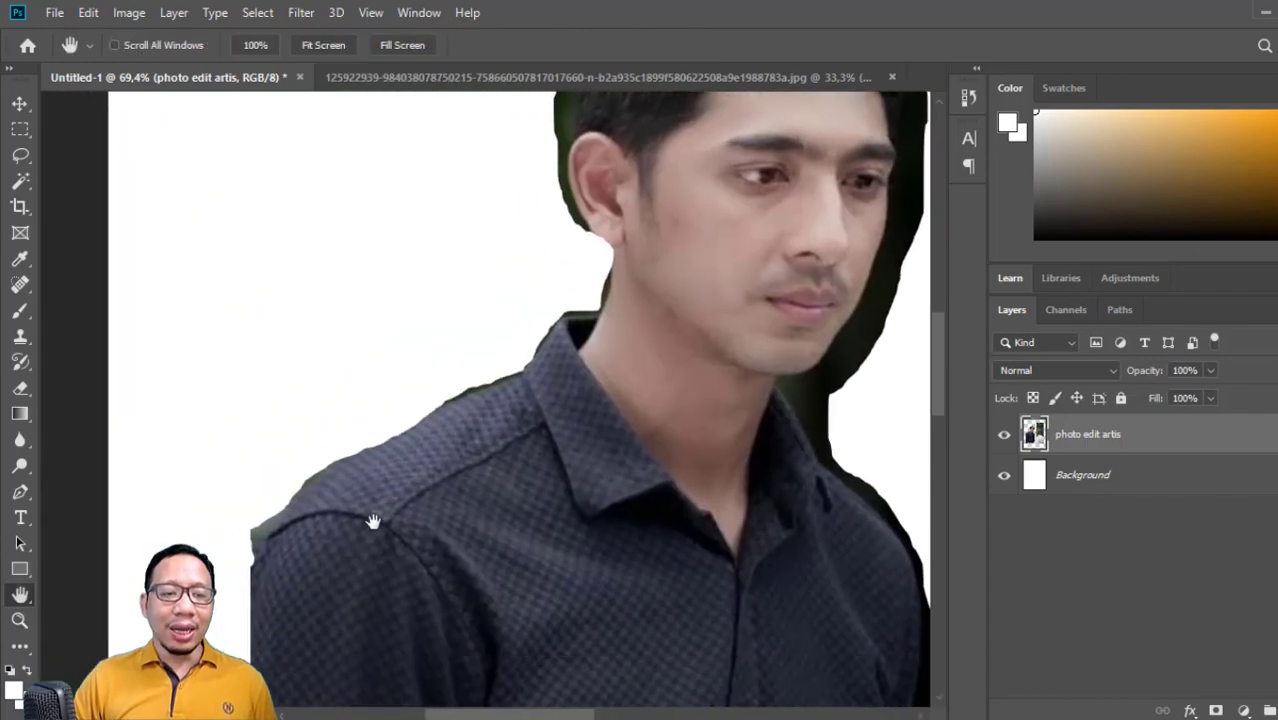
pyautogui.click(21, 160)
pyautogui.click(85, 158)
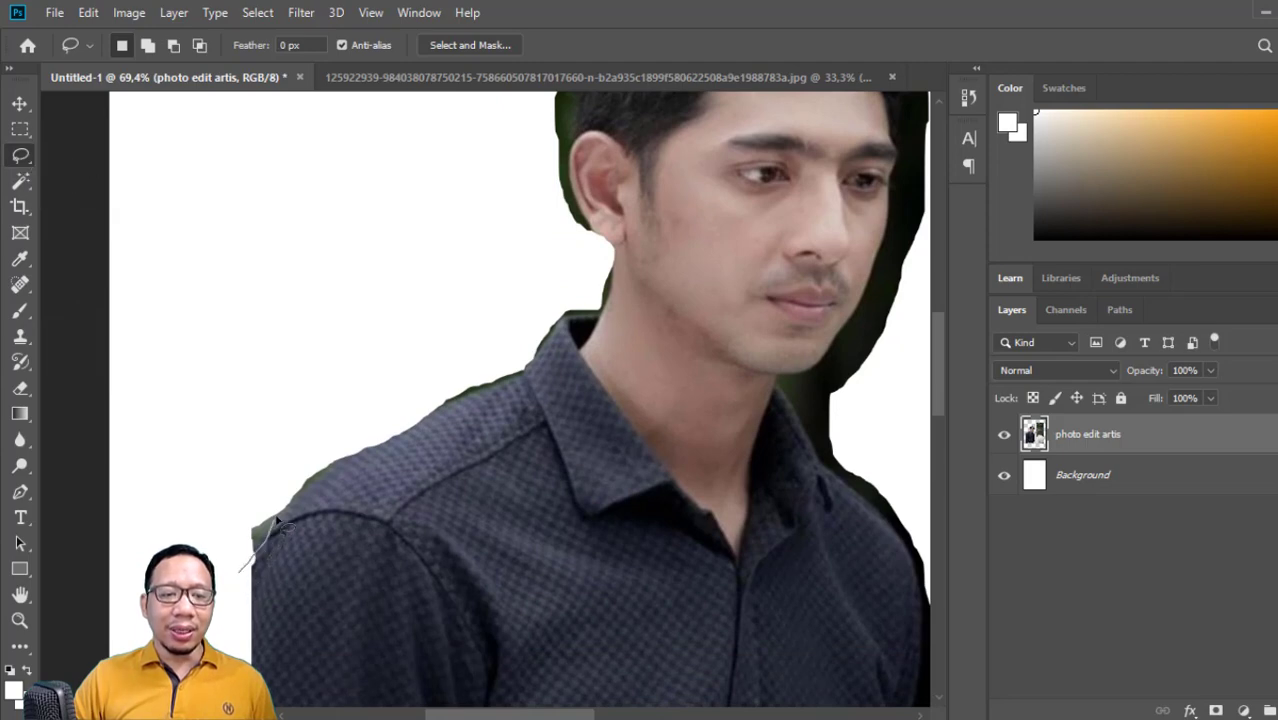
pyautogui.moveTo(276, 518); pyautogui.dragTo(305, 493)
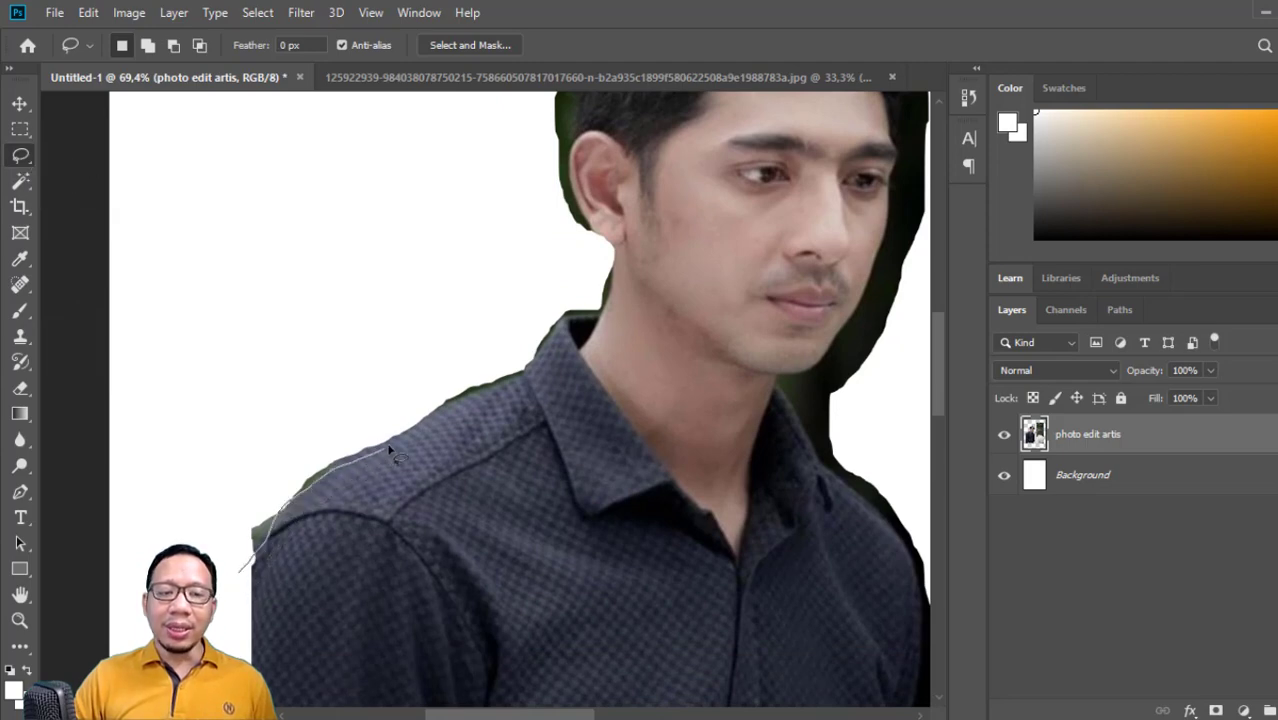
pyautogui.moveTo(390, 450)
pyautogui.mouseDown()
pyautogui.moveTo(472, 403)
pyautogui.moveTo(290, 312)
pyautogui.moveTo(168, 540)
pyautogui.mouseUp()
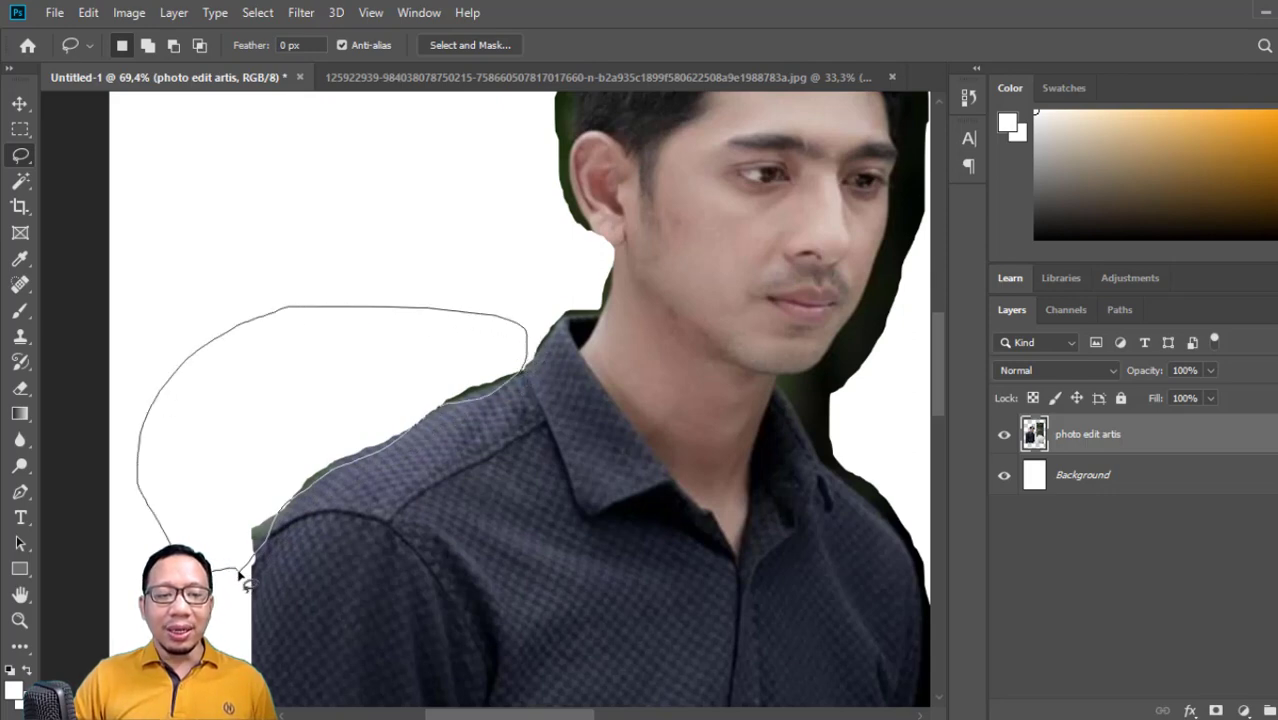
pyautogui.moveTo(242, 575); pyautogui.dragTo(248, 578)
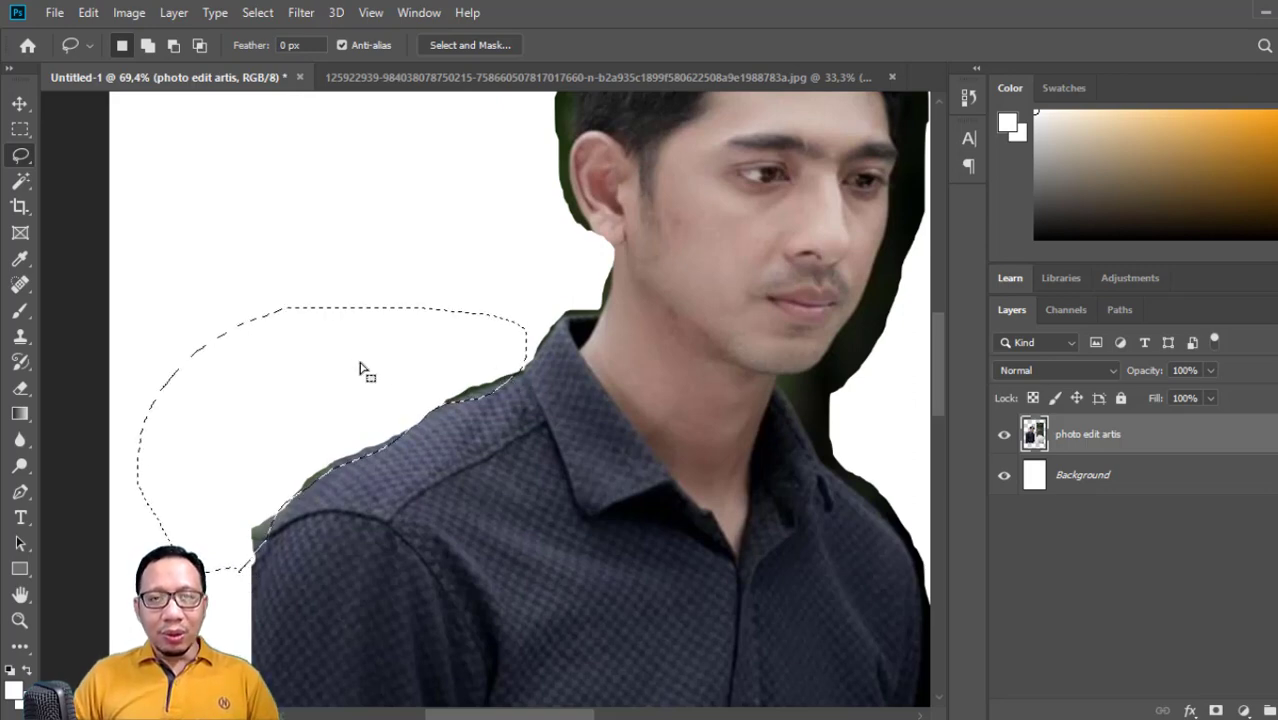
pyautogui.press('Delete')
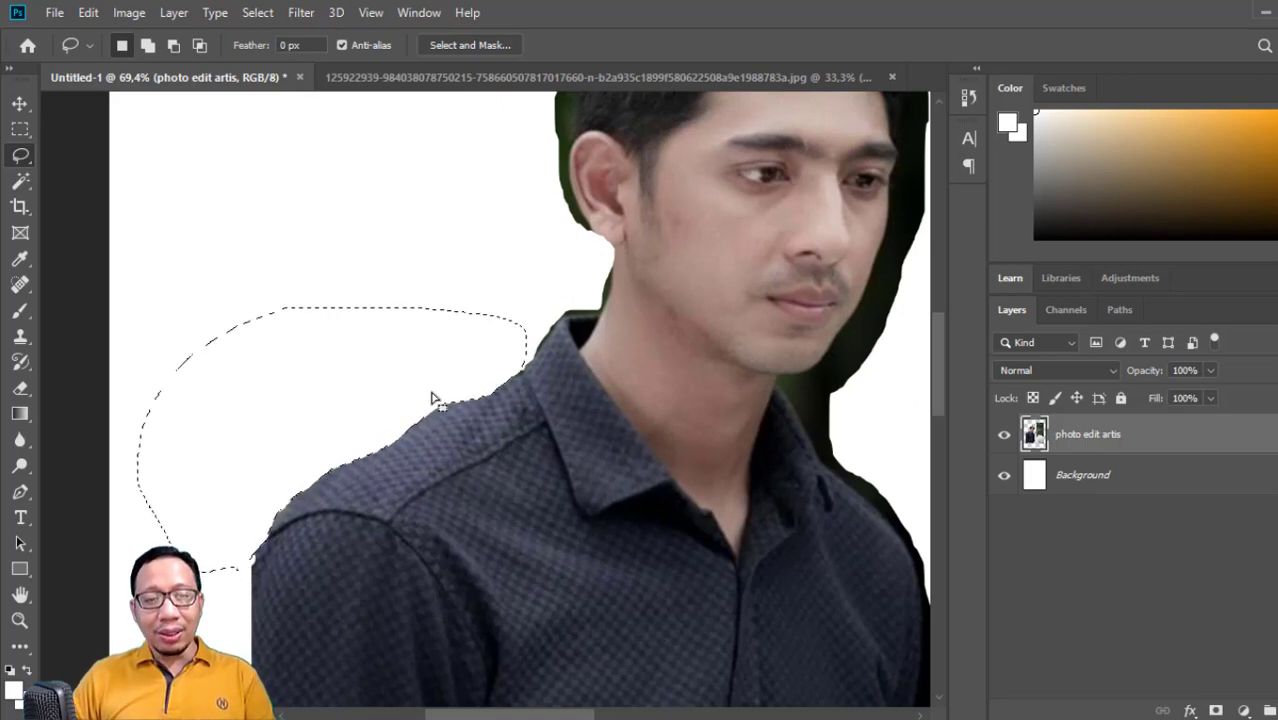
pyautogui.hotkey('ctrl', 'd')
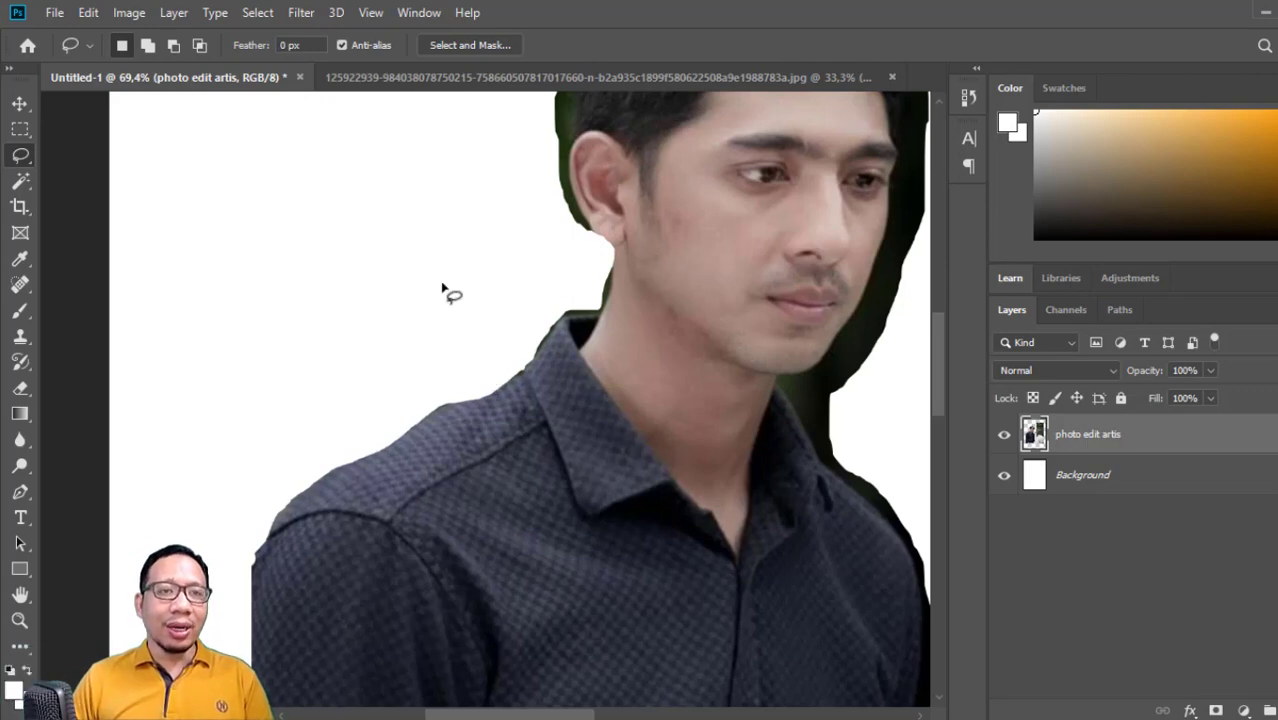
# - Undo both freehand background deletions around the man
pyautogui.scroll(1, 487, 376)
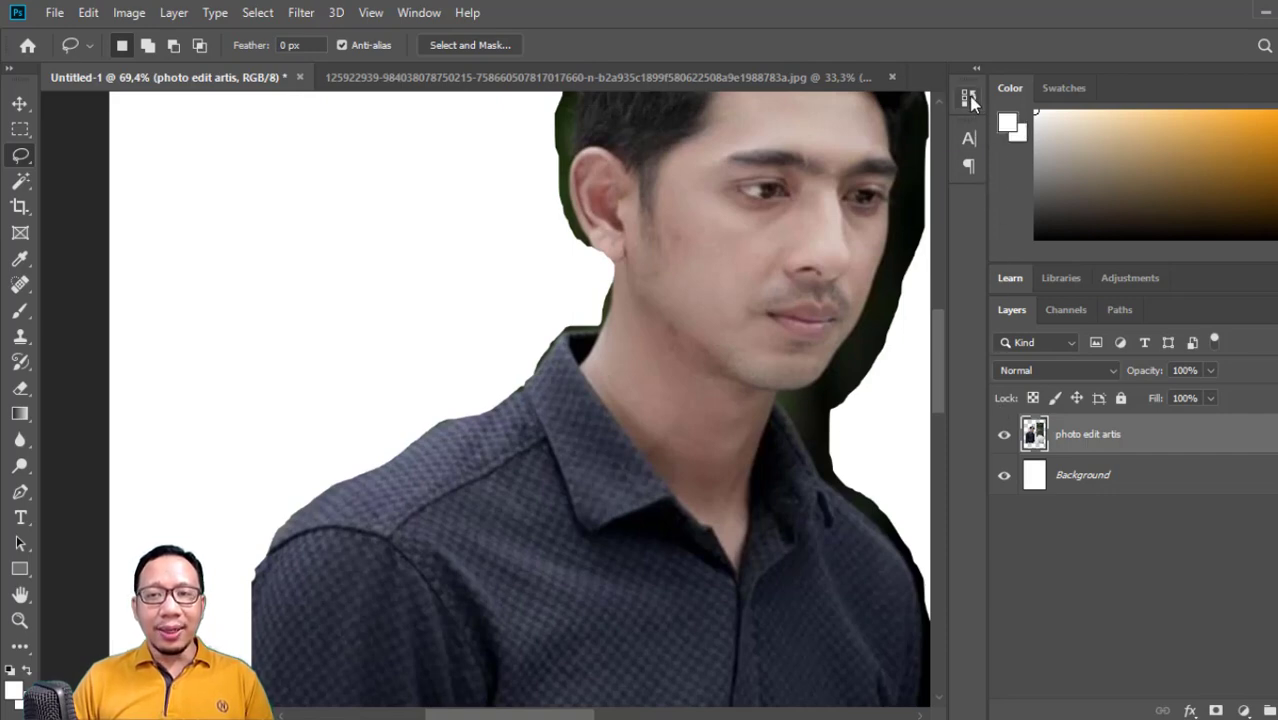
pyautogui.hotkey('ctrl', 'z')
pyautogui.hotkey('ctrl', 'z')
pyautogui.hotkey('ctrl', 'z')
pyautogui.hotkey('ctrl', 'z')
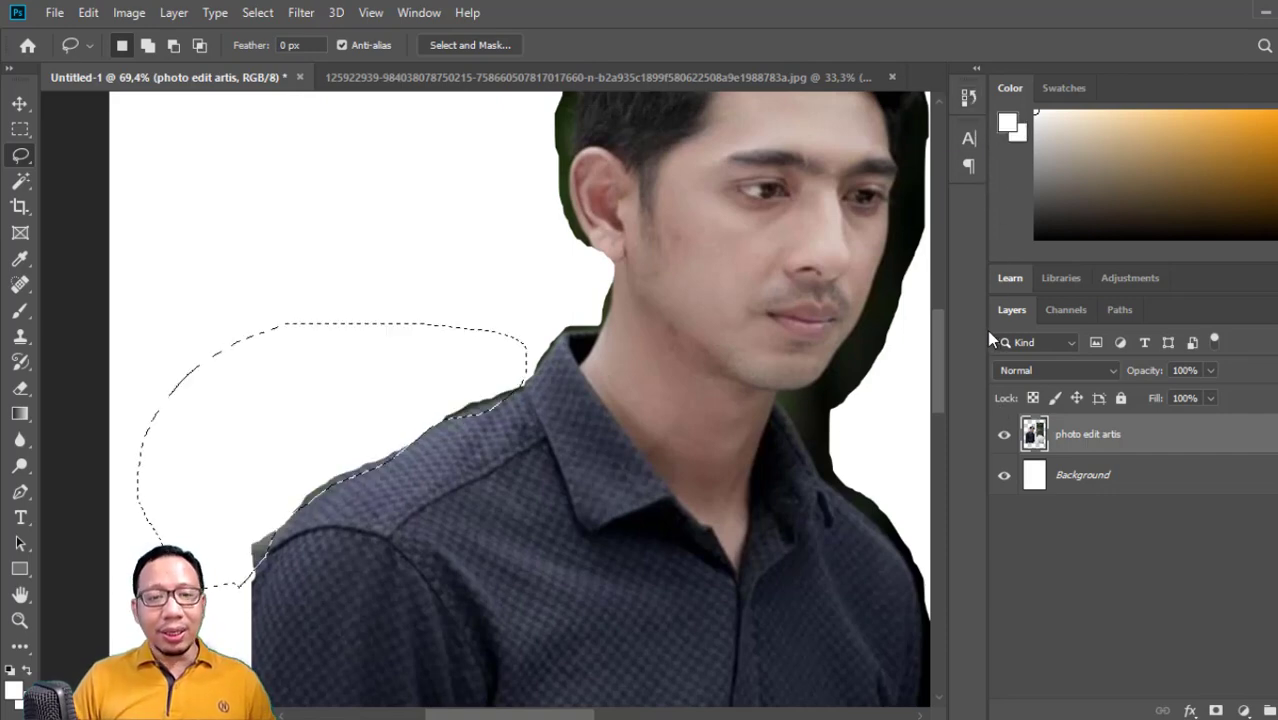
pyautogui.hotkey('ctrl', 'z')
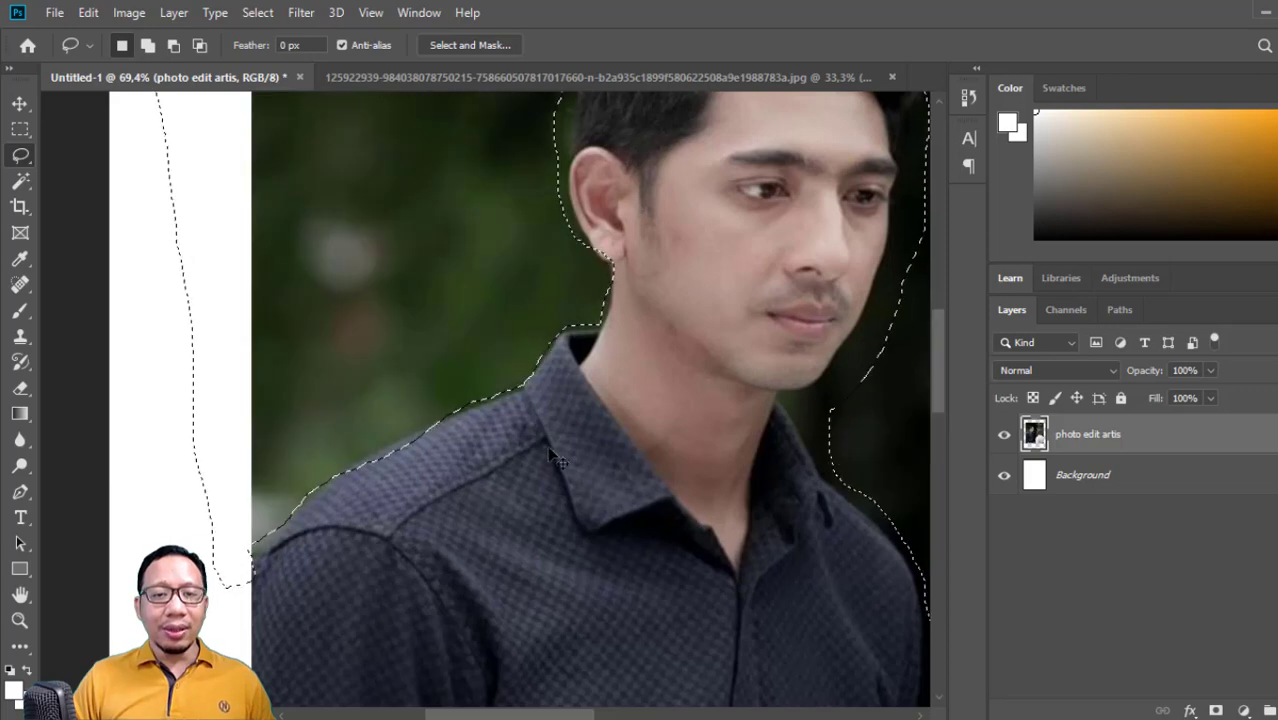
# - Clear the freehand selection and outline the background behind the man's shoulder, collar, neck and ear with the Polygonal Lasso tool
pyautogui.rightClick(20, 160)
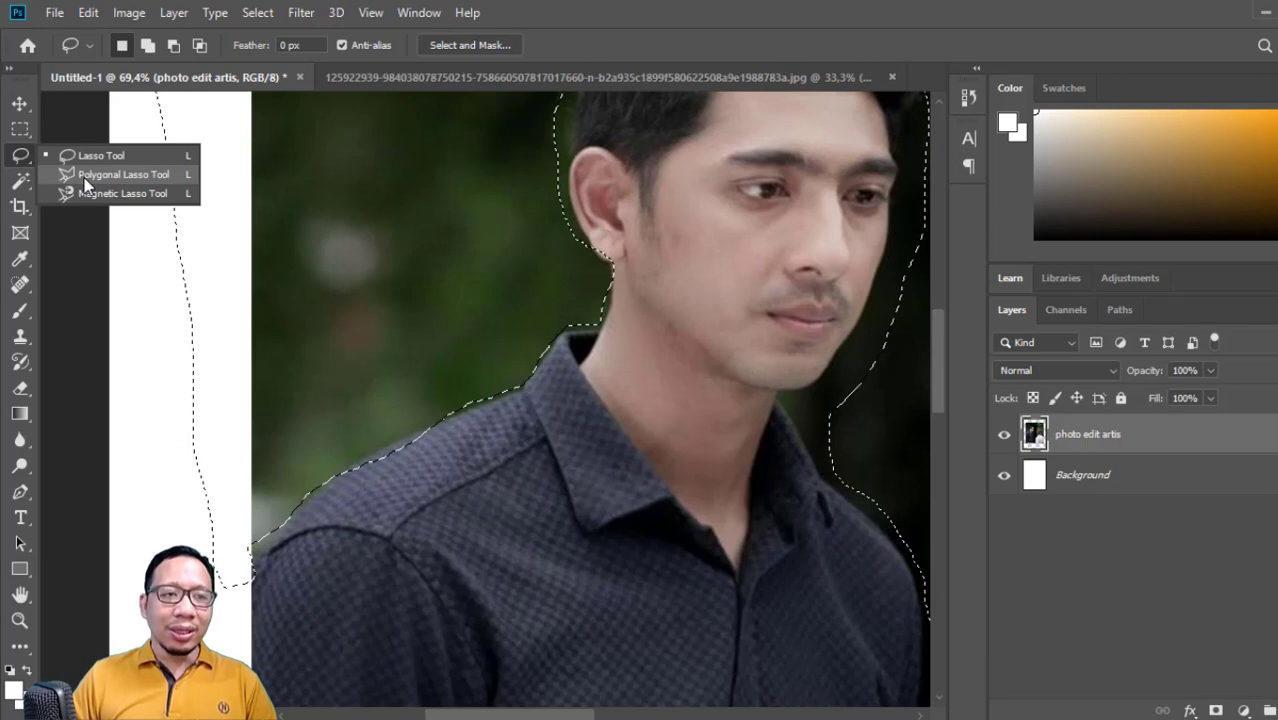
pyautogui.click(85, 177)
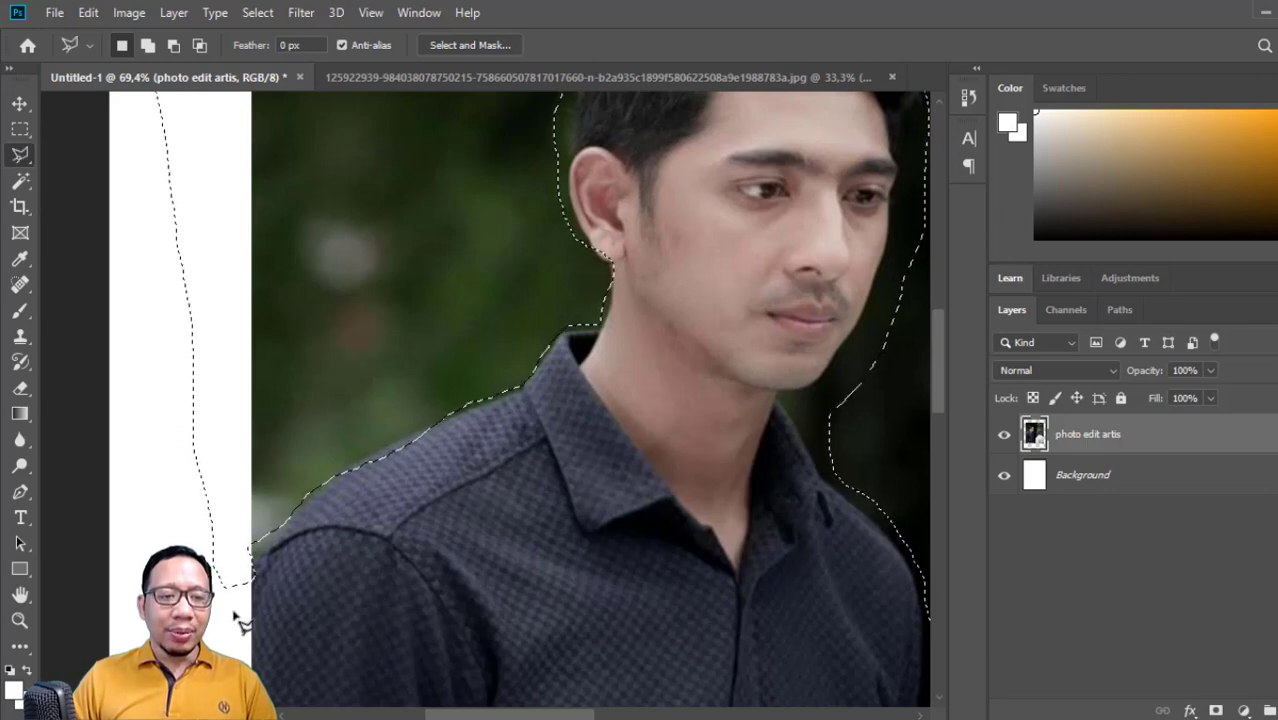
pyautogui.hotkey('ctrl', 'd')
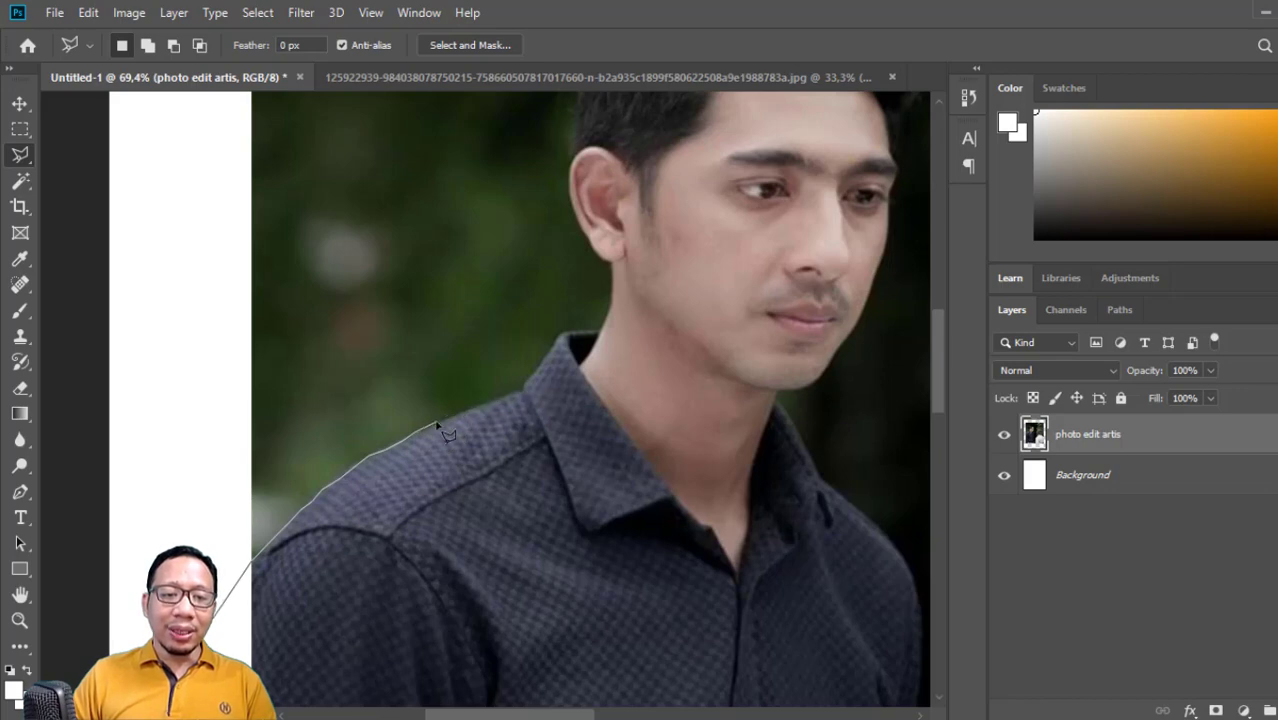
pyautogui.click(524, 389)
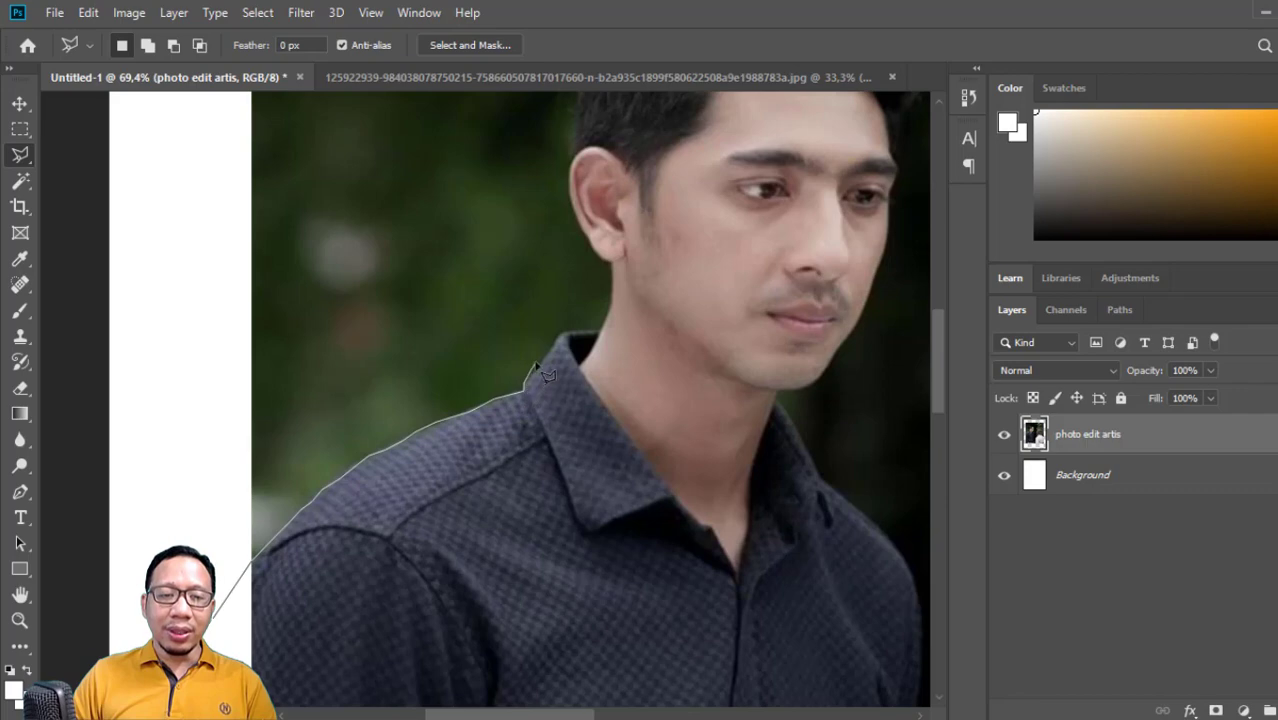
pyautogui.click(564, 333)
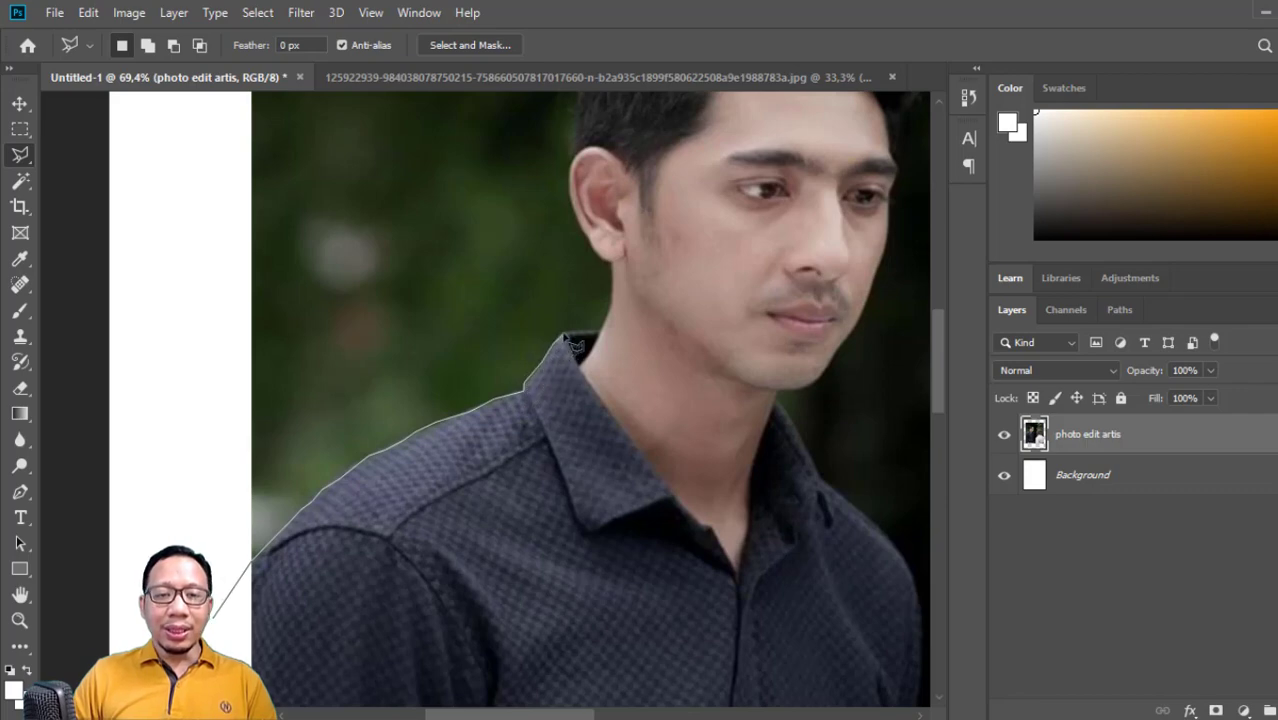
pyautogui.click(603, 328)
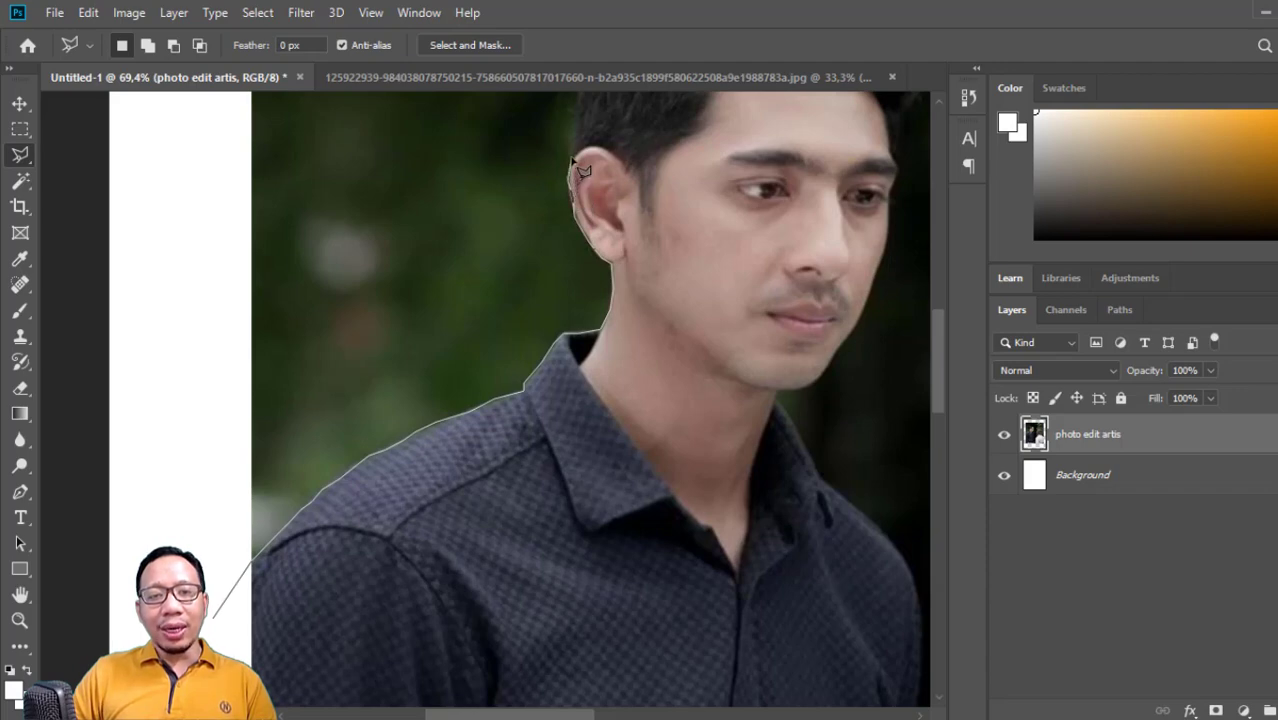
pyautogui.click(187, 192)
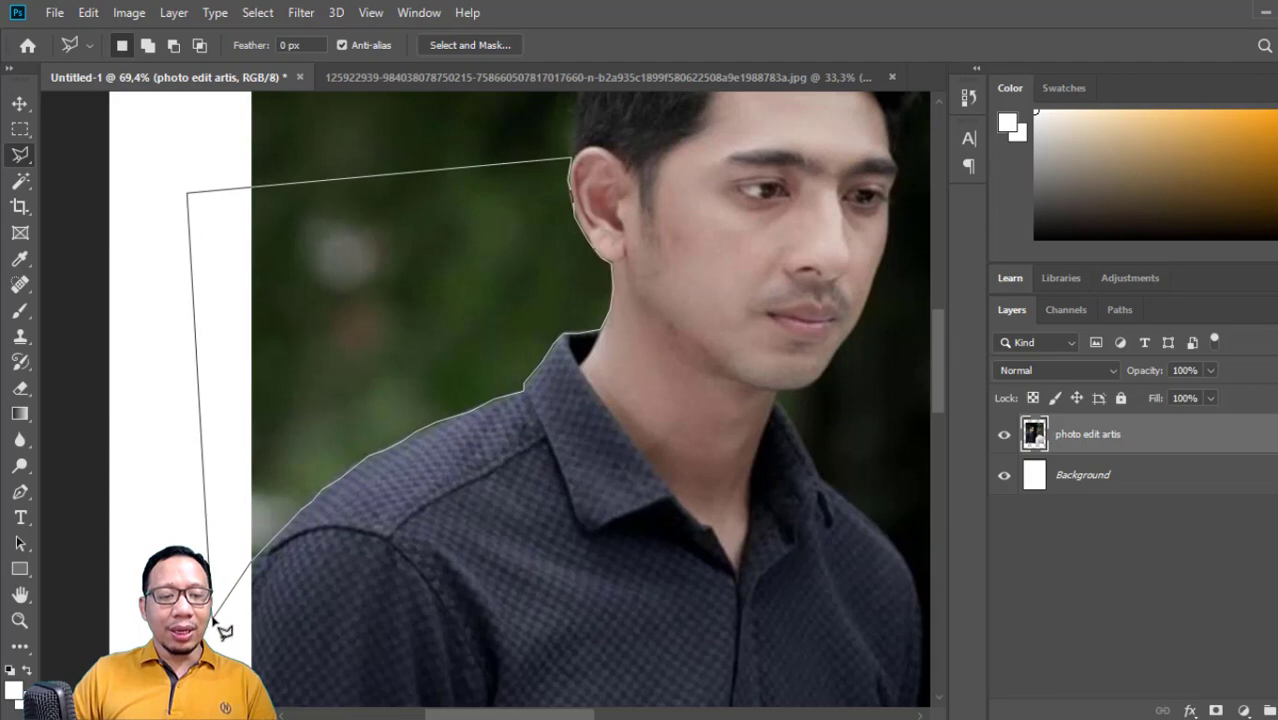
pyautogui.click(214, 620)
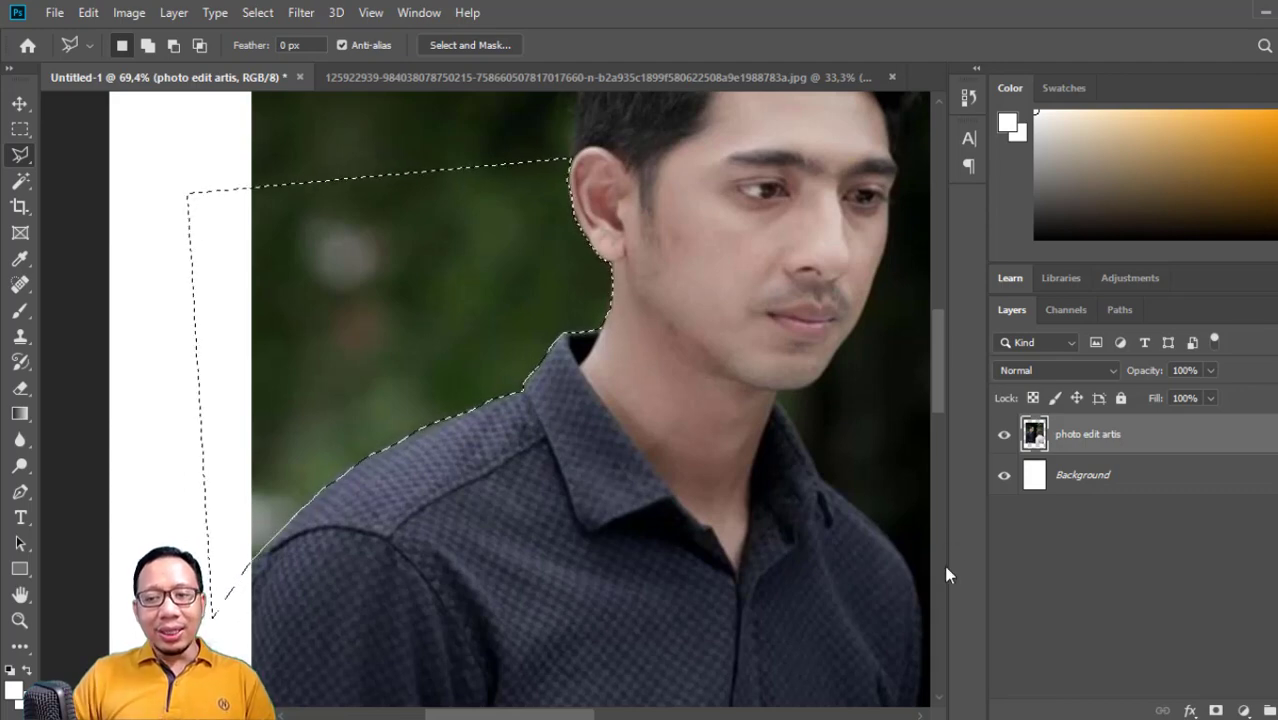
# - Delete the selected background behind the man's shoulder, remove the area around his hair using the Polygonal Lasso tool, and clear the selection
pyautogui.press('Delete')
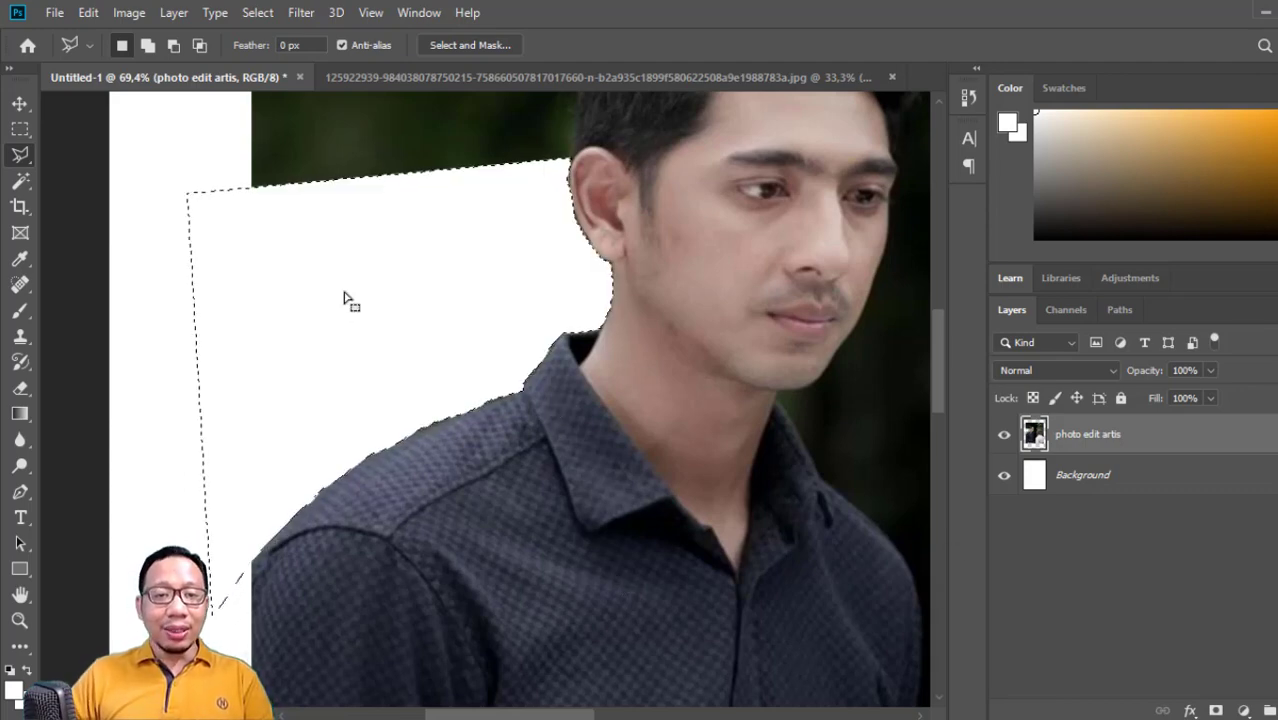
pyautogui.scroll(5, 434, 394)
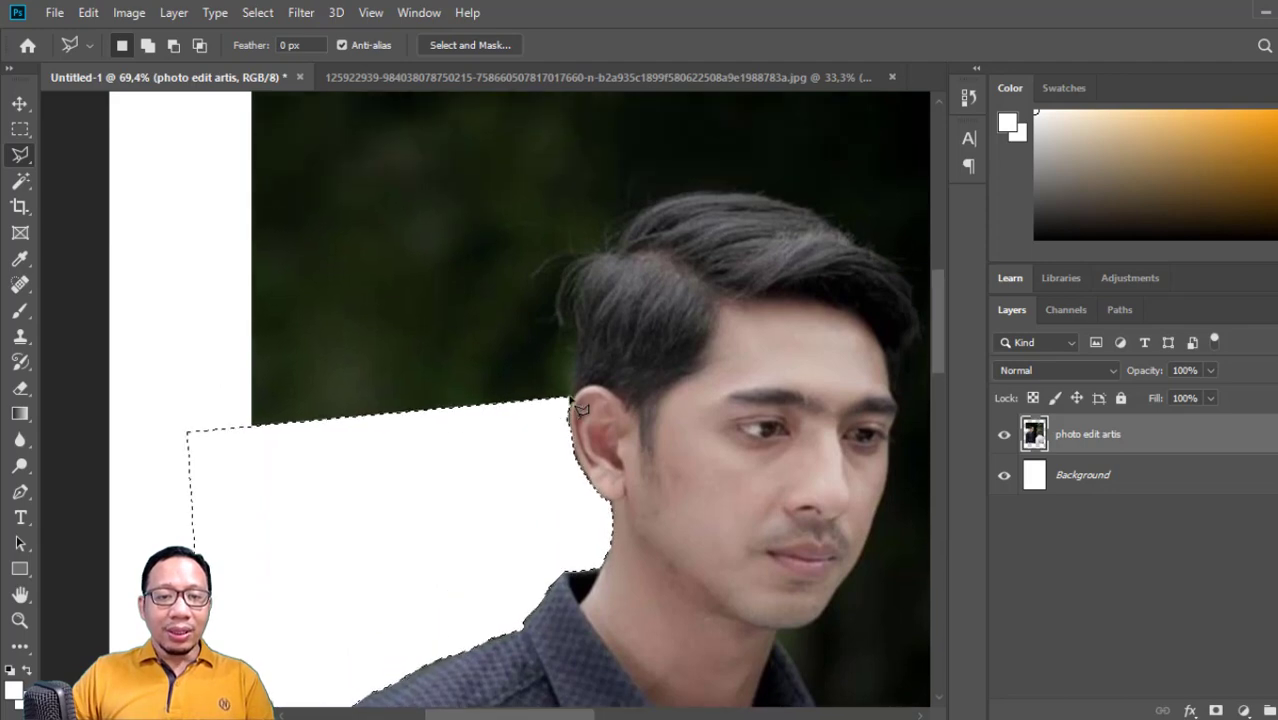
pyautogui.click(571, 399)
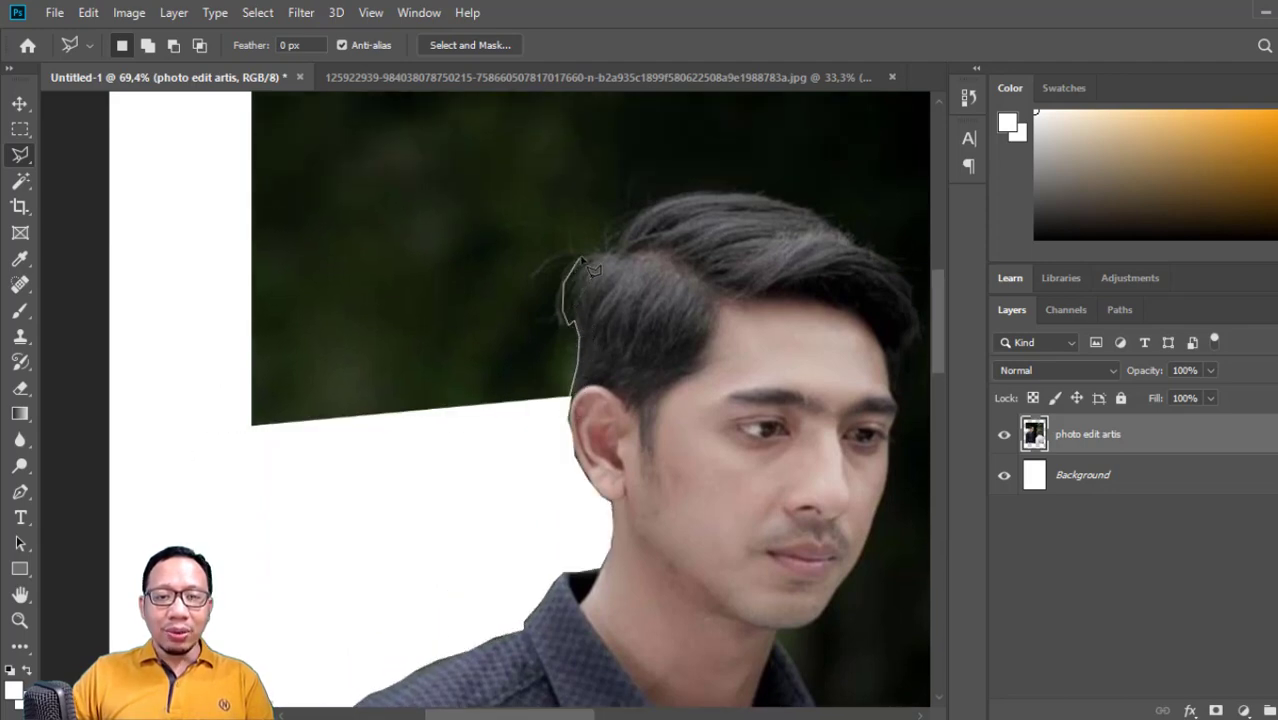
pyautogui.click(619, 251)
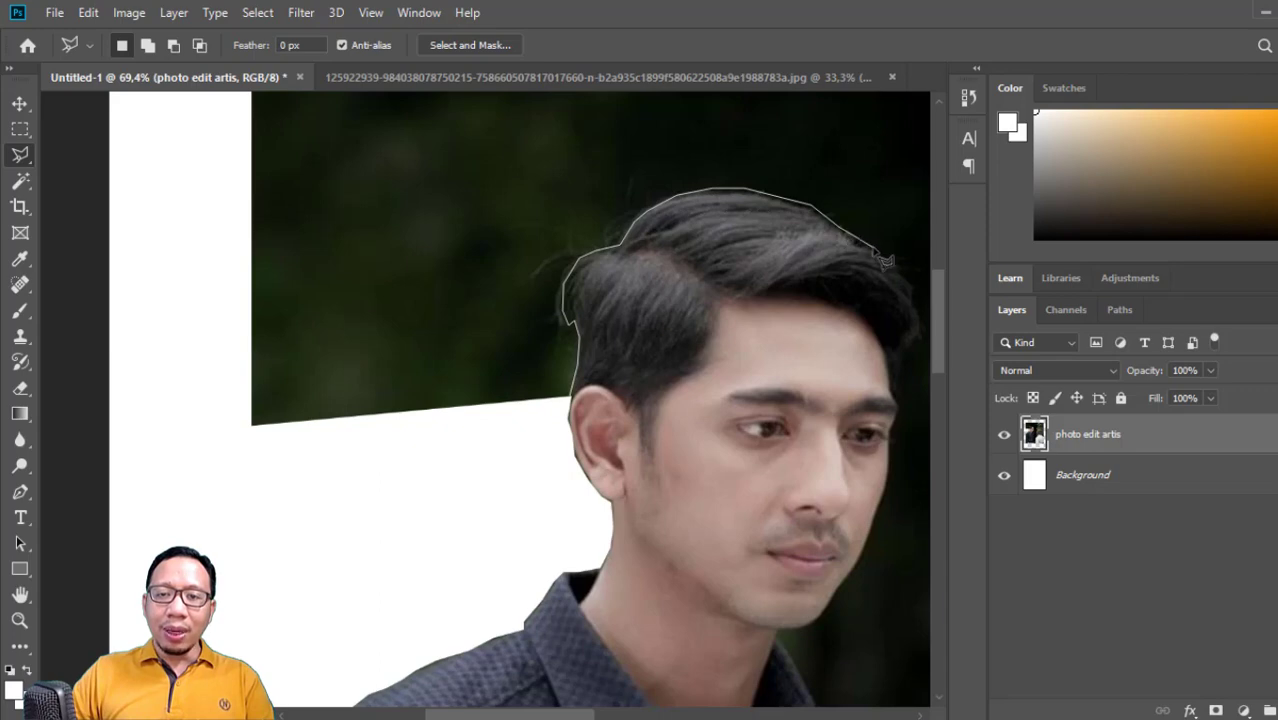
pyautogui.click(917, 380)
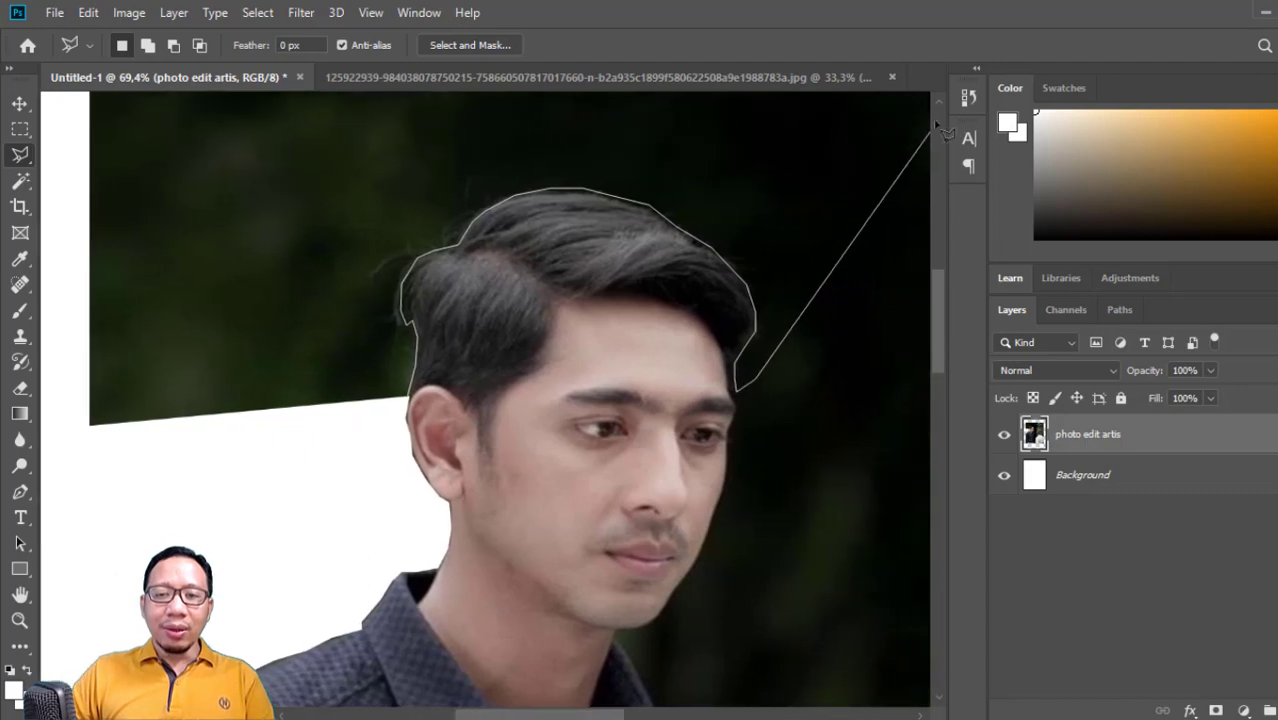
pyautogui.click(899, 126)
pyautogui.click(196, 133)
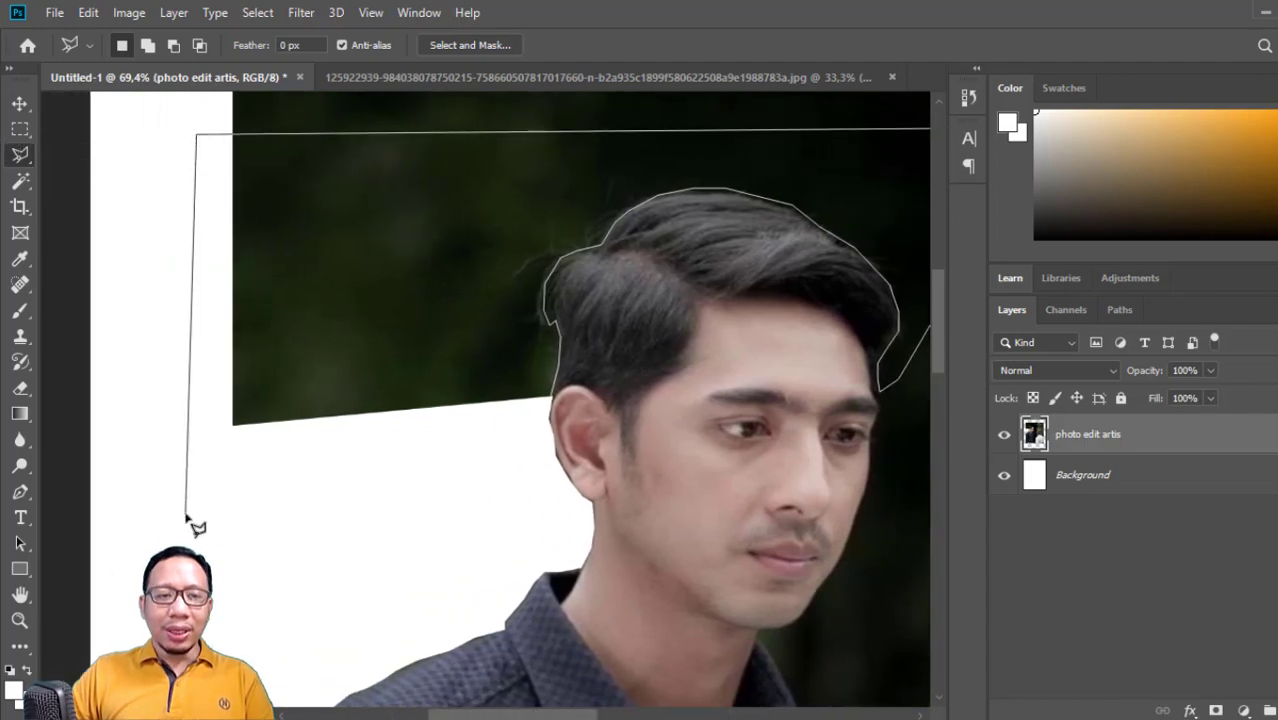
pyautogui.click(185, 513)
pyautogui.click(545, 408)
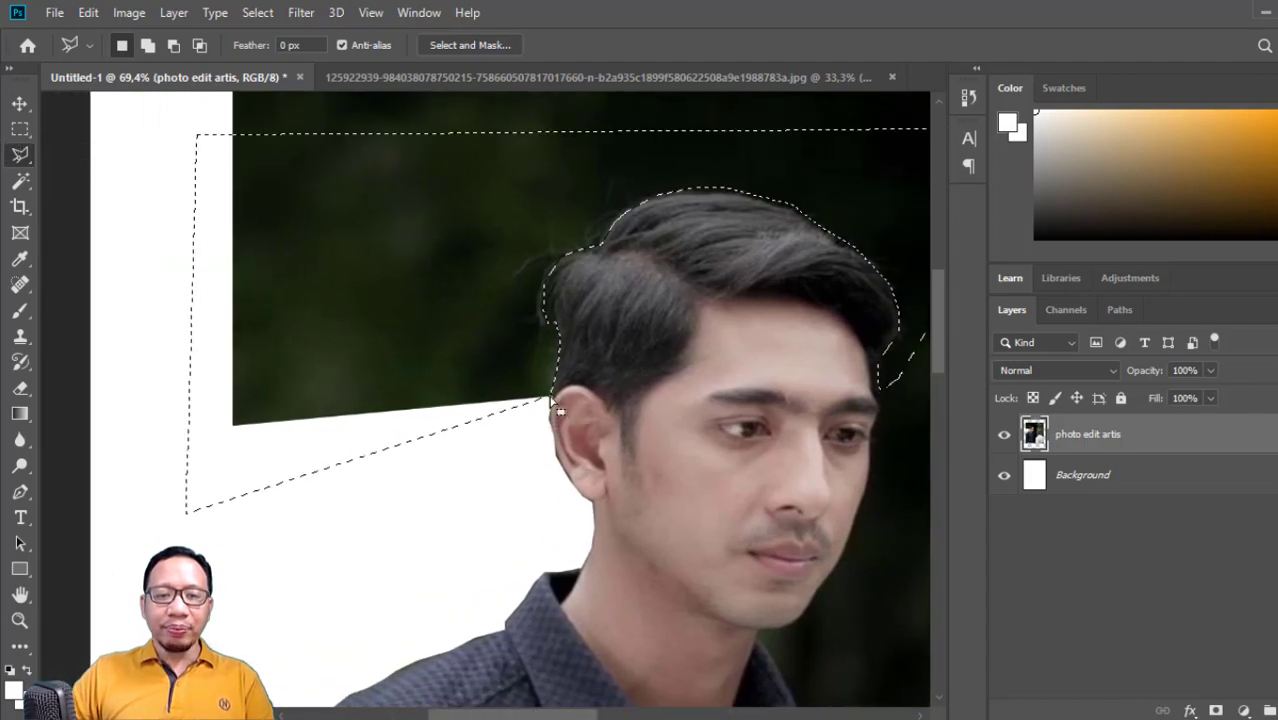
pyautogui.press('Delete')
pyautogui.hotkey('ctrl', 'd')
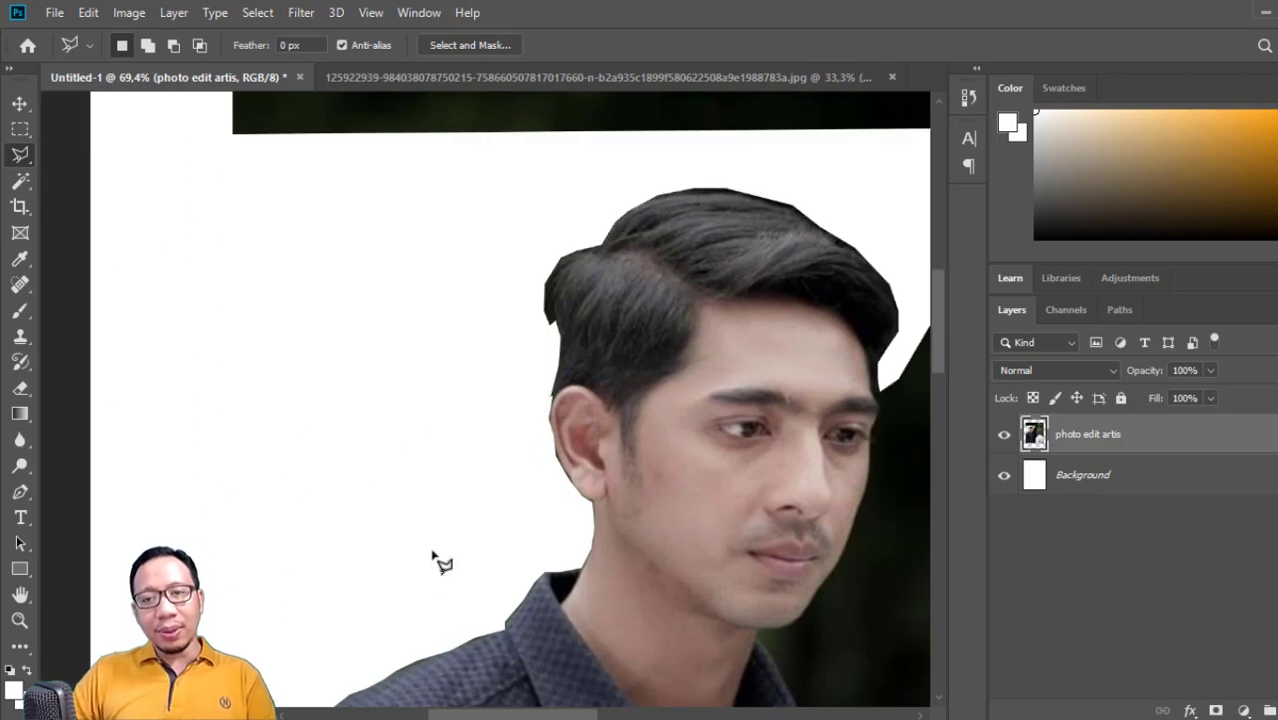
pyautogui.click(432, 549)
pyautogui.doubleClick(386, 536)
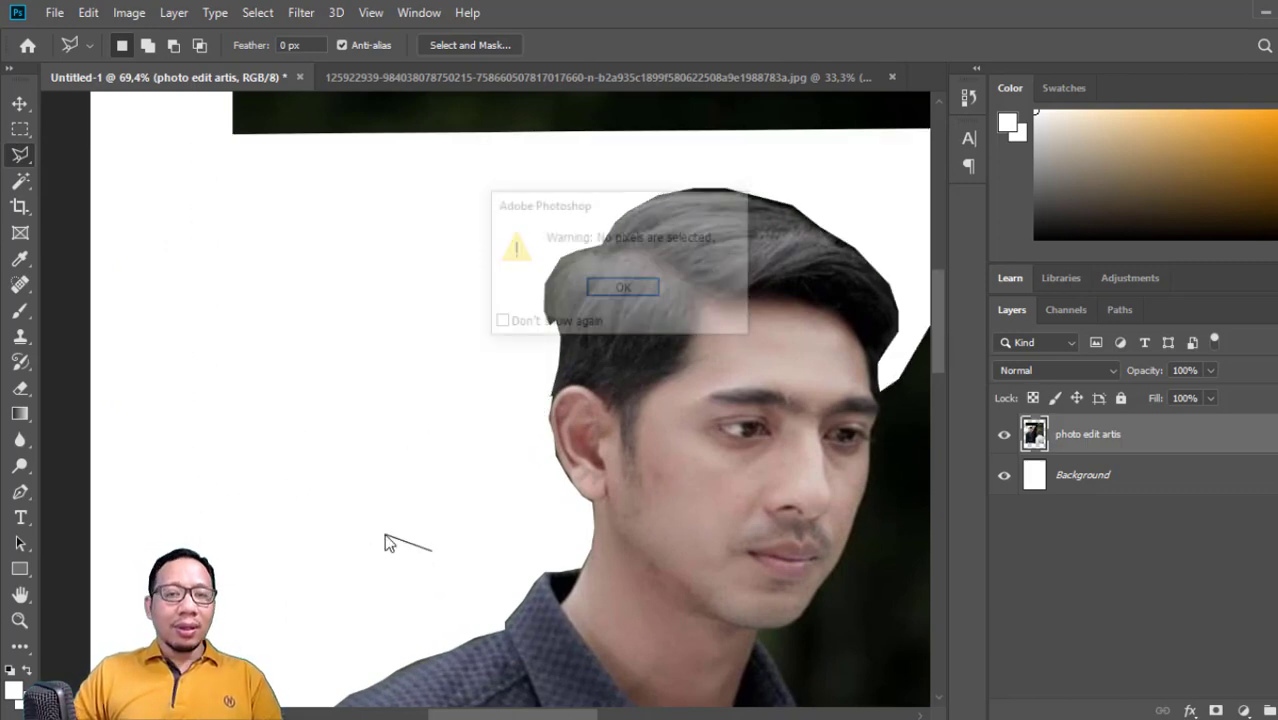
pyautogui.click(612, 292)
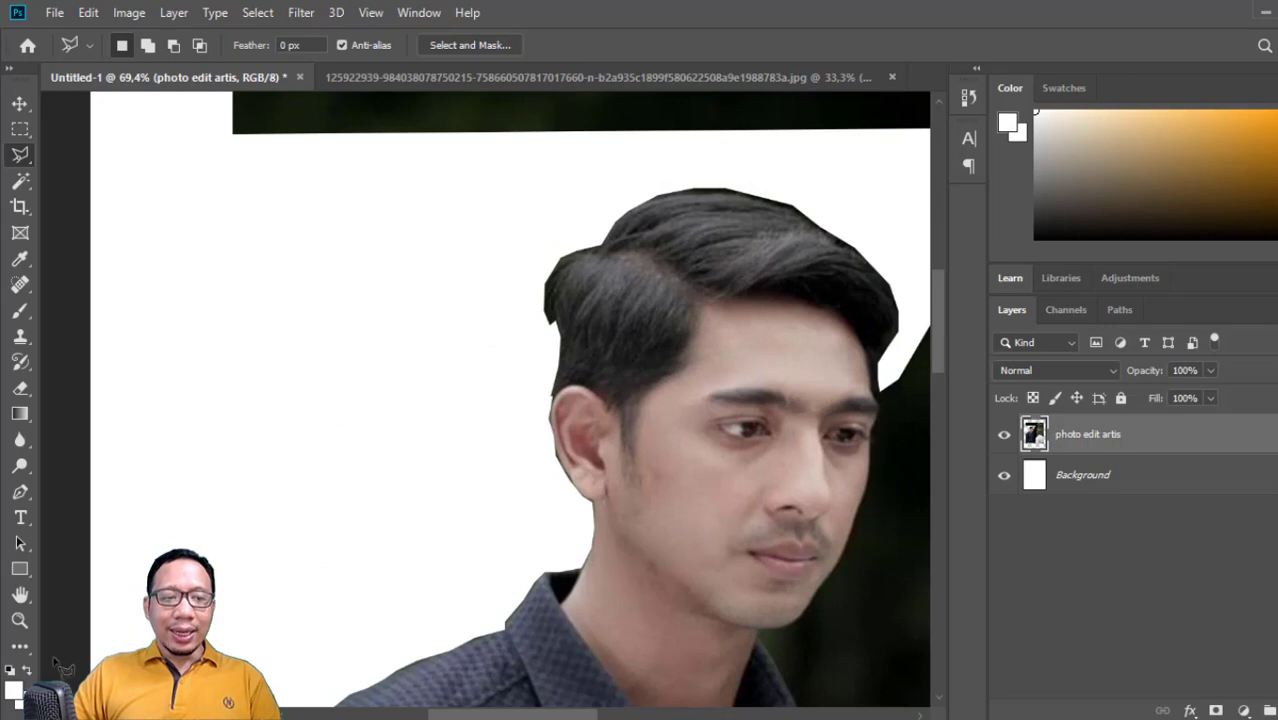
# - Zoom out from the man's head and fit the whole page on screen
pyautogui.click(19, 621)
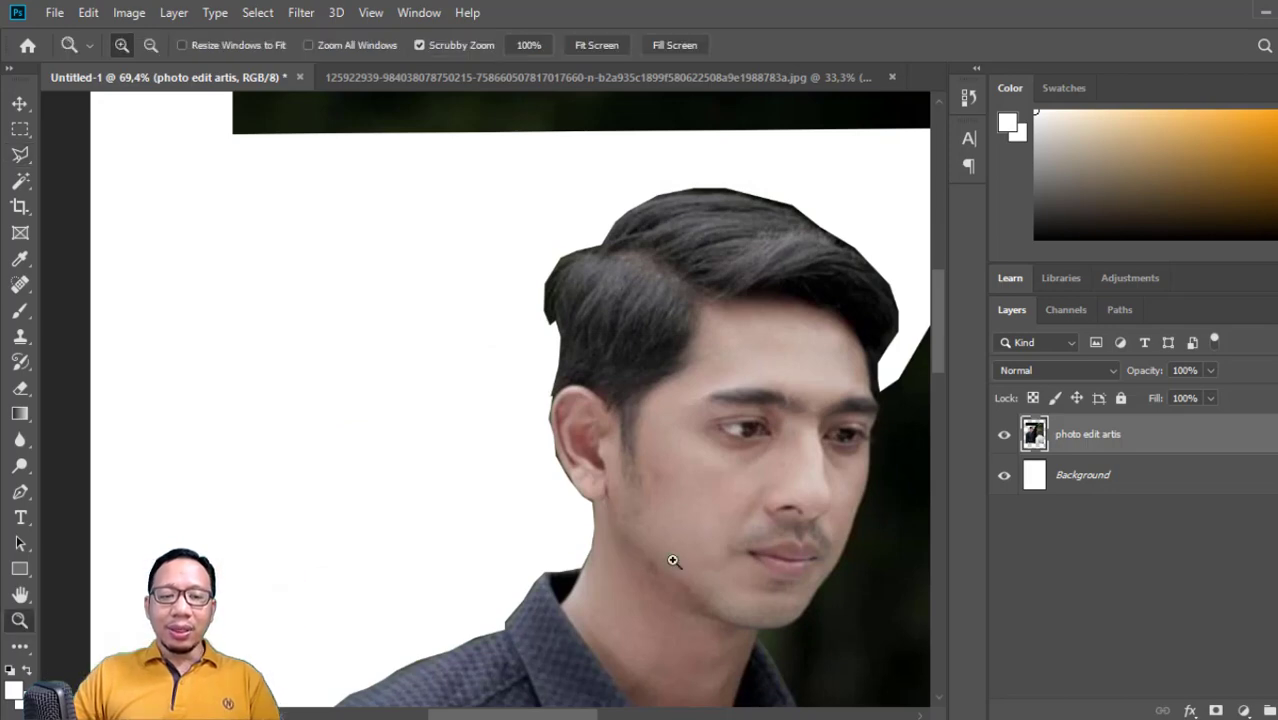
pyautogui.moveTo(796, 603); pyautogui.dragTo(676, 542)
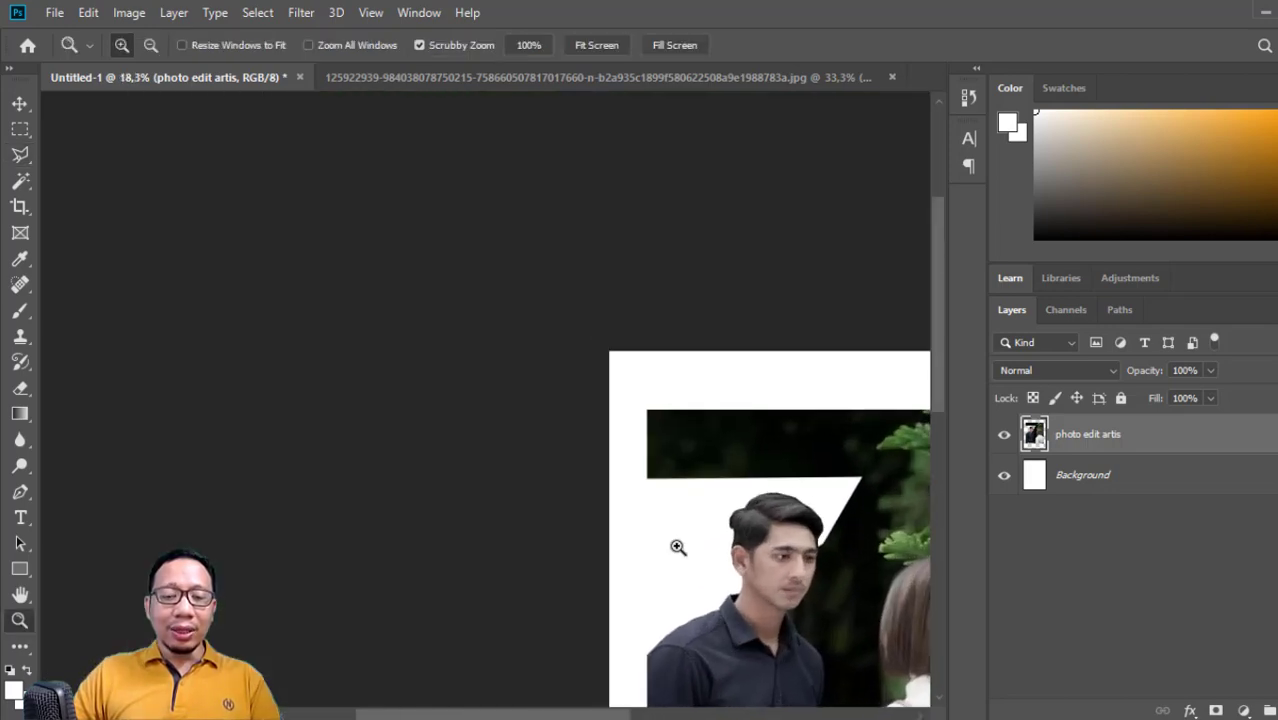
pyautogui.rightClick(518, 295)
pyautogui.click(702, 460)
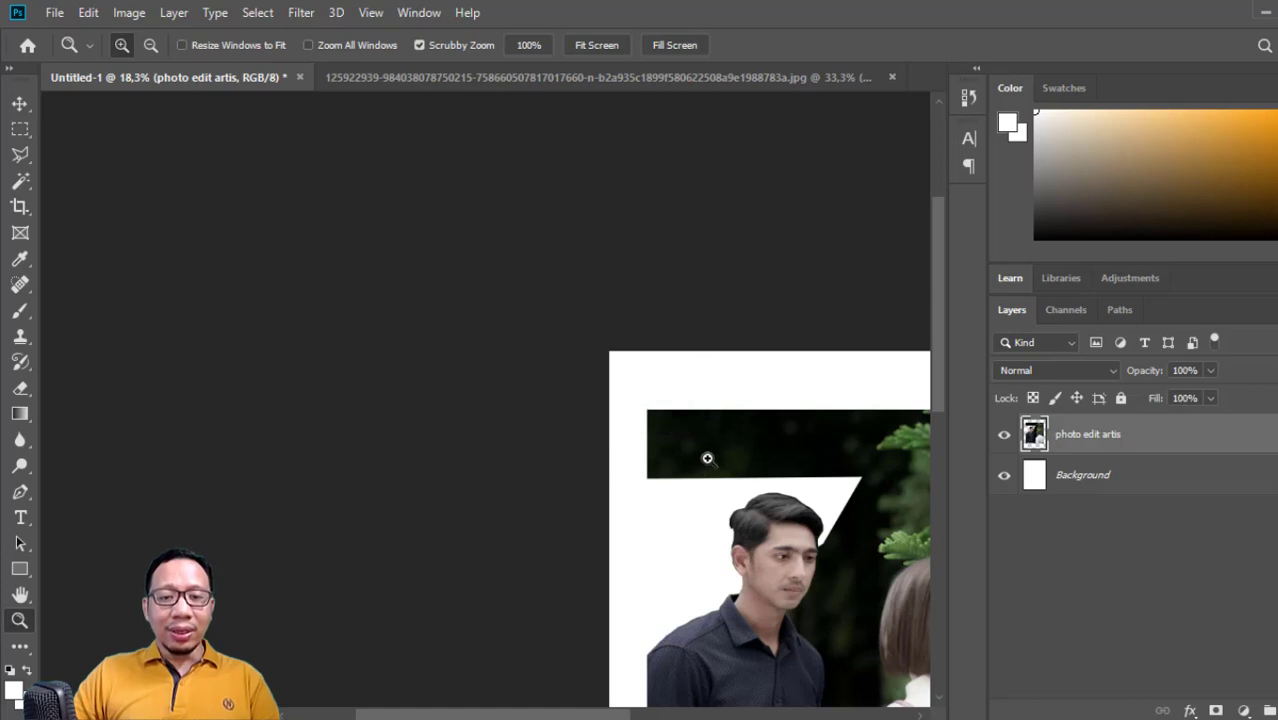
pyautogui.rightClick(707, 458)
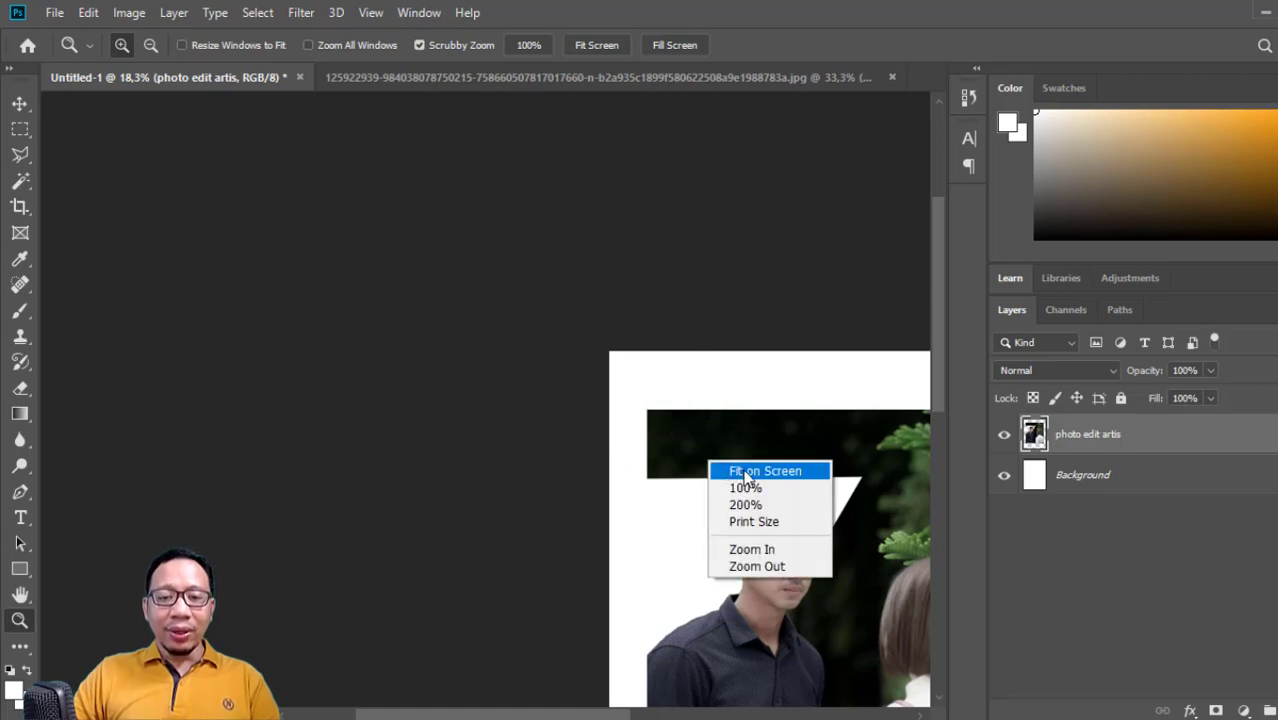
pyautogui.click(744, 472)
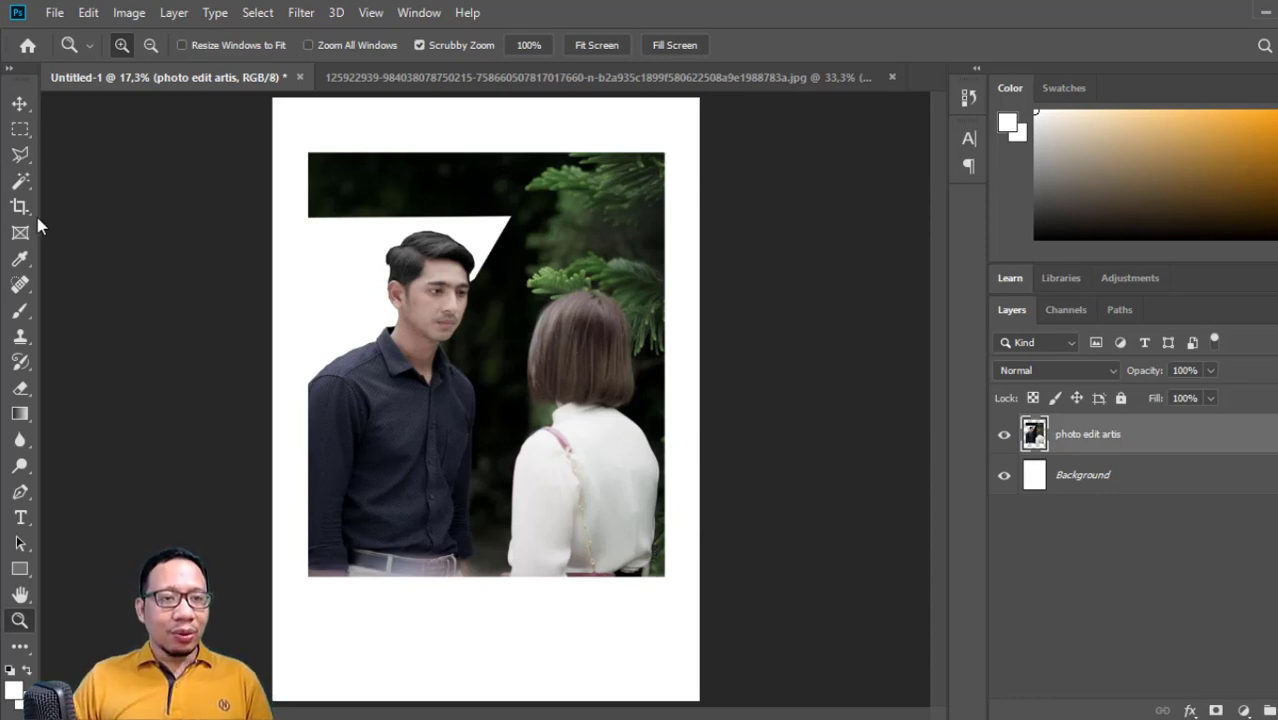
# - Choose the Magnetic Lasso tool and bring the woman's hair into close view with its full outline visible
pyautogui.click(31, 155)
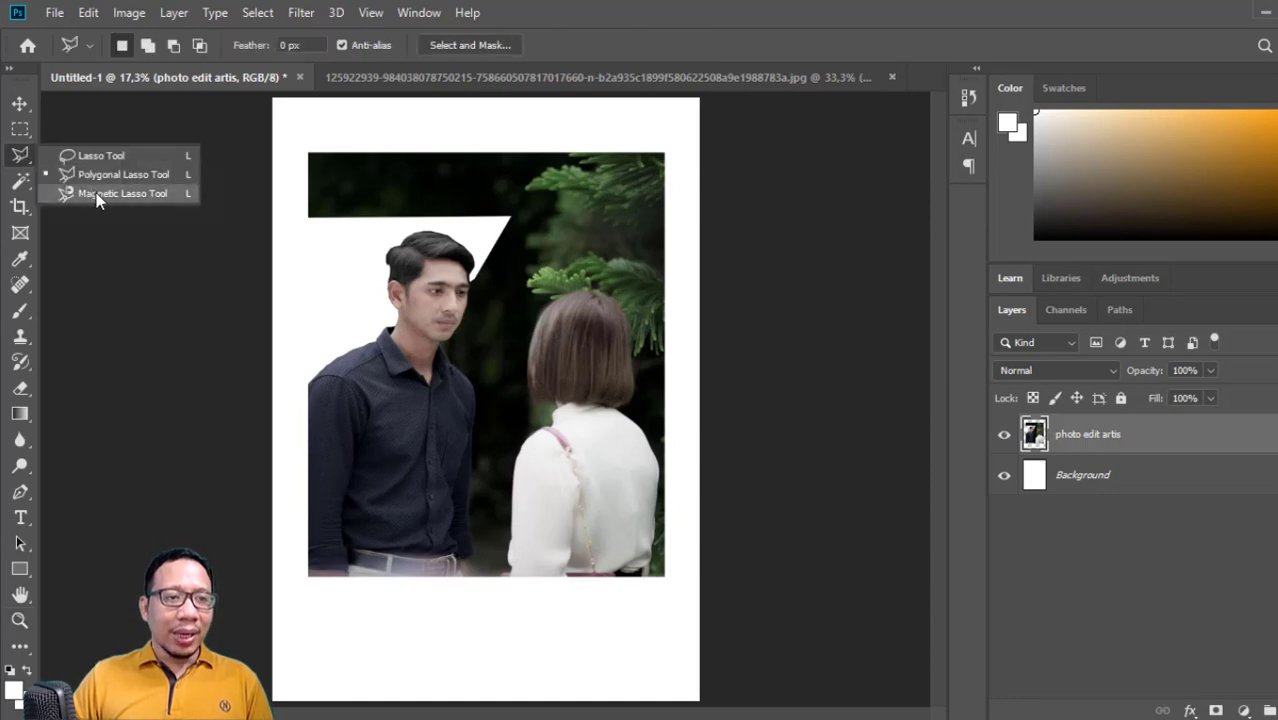
pyautogui.click(129, 194)
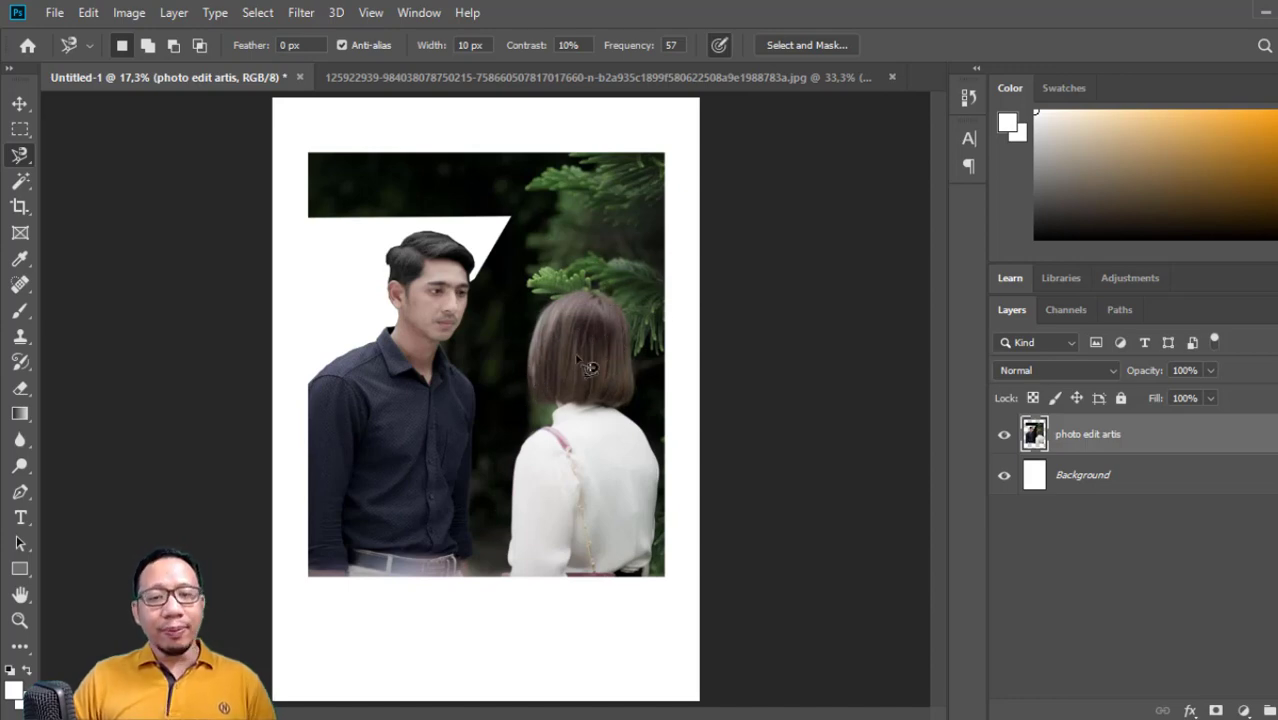
pyautogui.click(20, 622)
pyautogui.moveTo(744, 570); pyautogui.dragTo(842, 648)
pyautogui.moveTo(594, 357); pyautogui.dragTo(630, 687)
pyautogui.moveTo(603, 241); pyautogui.dragTo(612, 590)
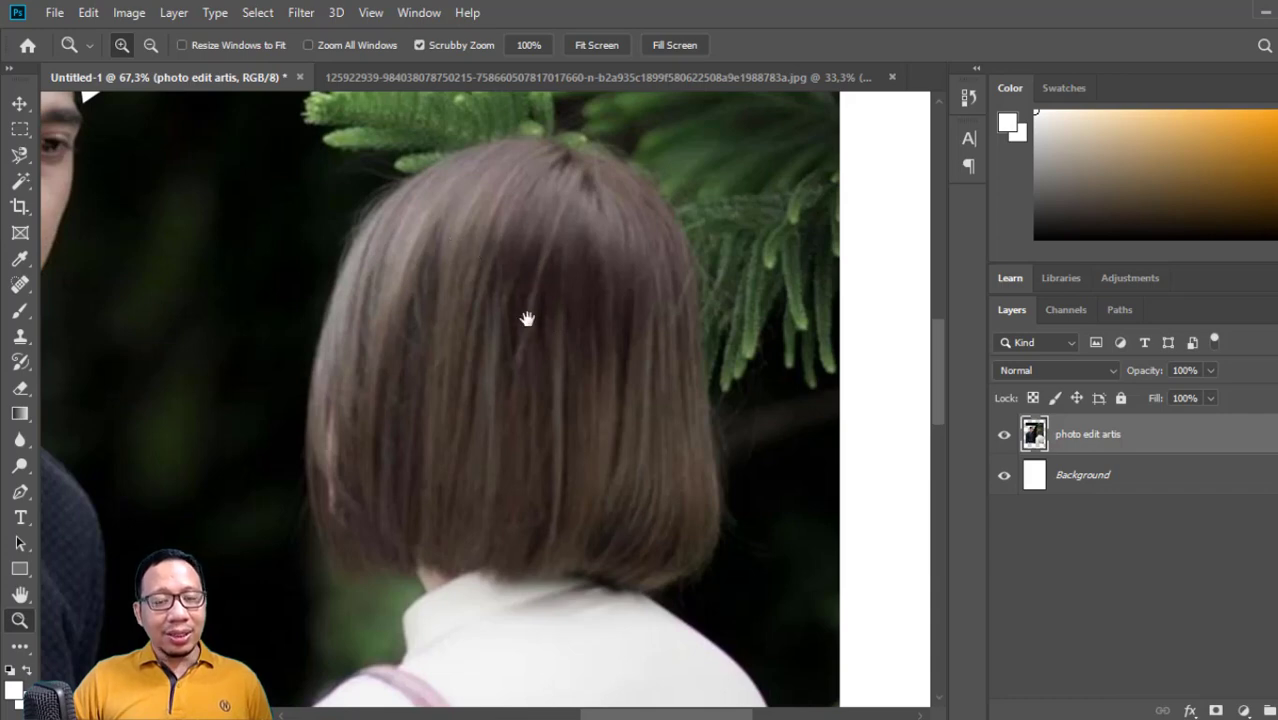
pyautogui.scroll(-2, 540, 350)
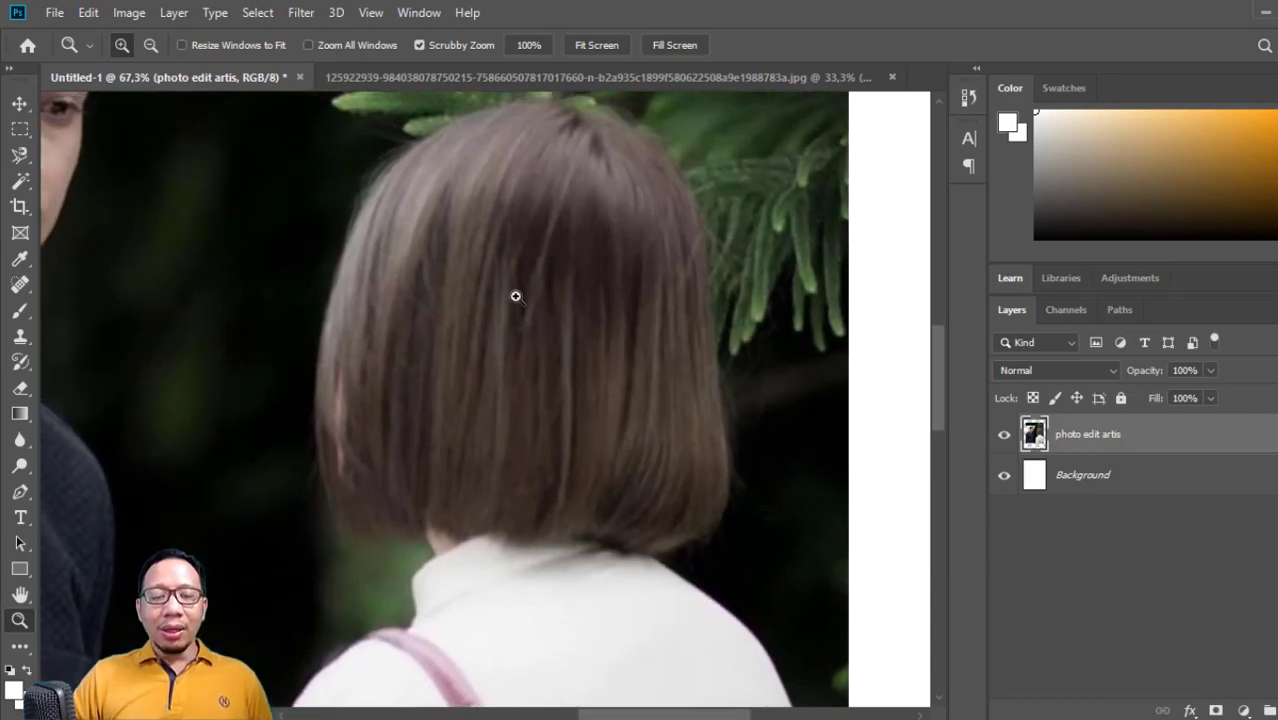
pyautogui.click(512, 247)
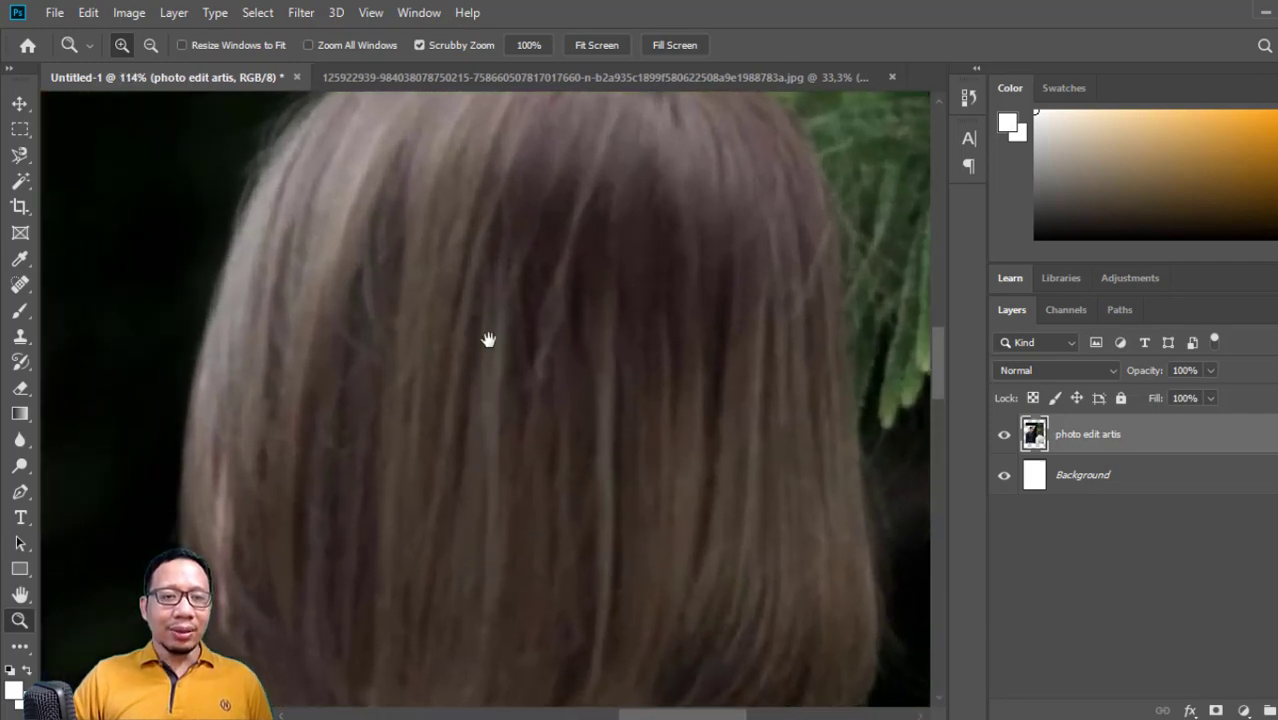
pyautogui.moveTo(488, 340); pyautogui.dragTo(595, 88)
pyautogui.rightClick(524, 224)
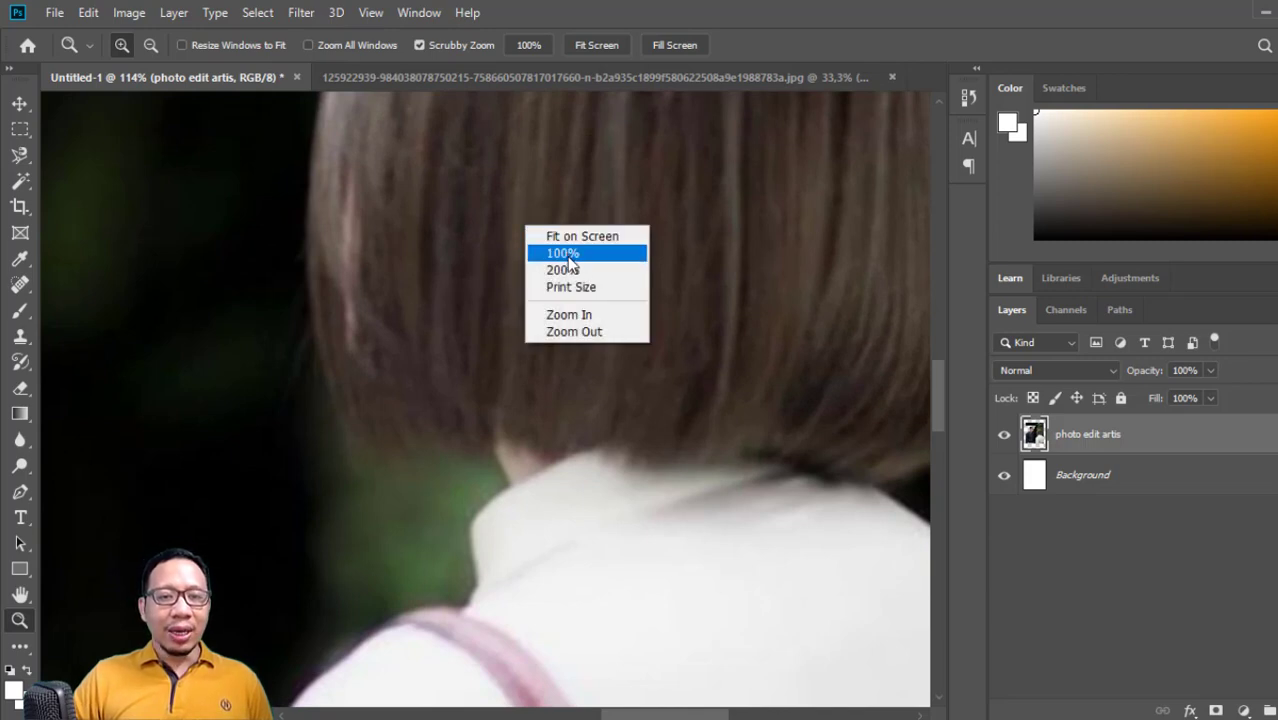
pyautogui.click(598, 332)
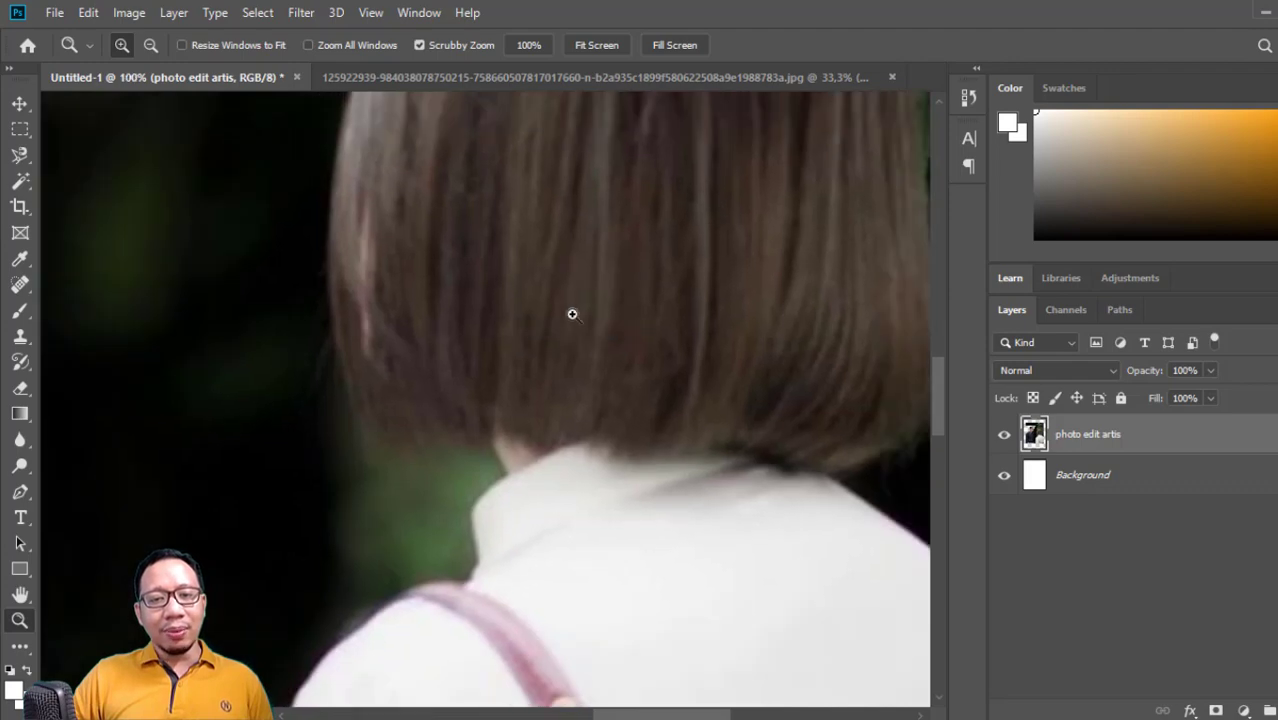
pyautogui.moveTo(572, 314); pyautogui.dragTo(533, 514)
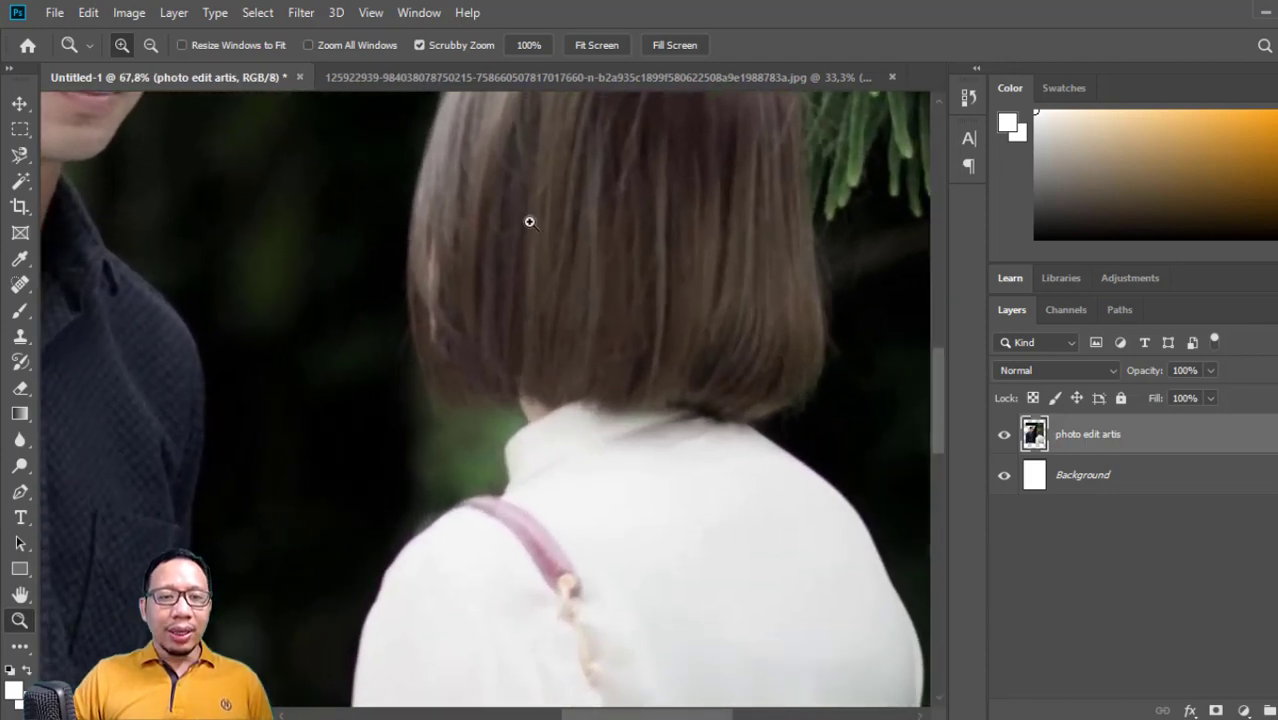
pyautogui.moveTo(531, 212); pyautogui.dragTo(474, 419)
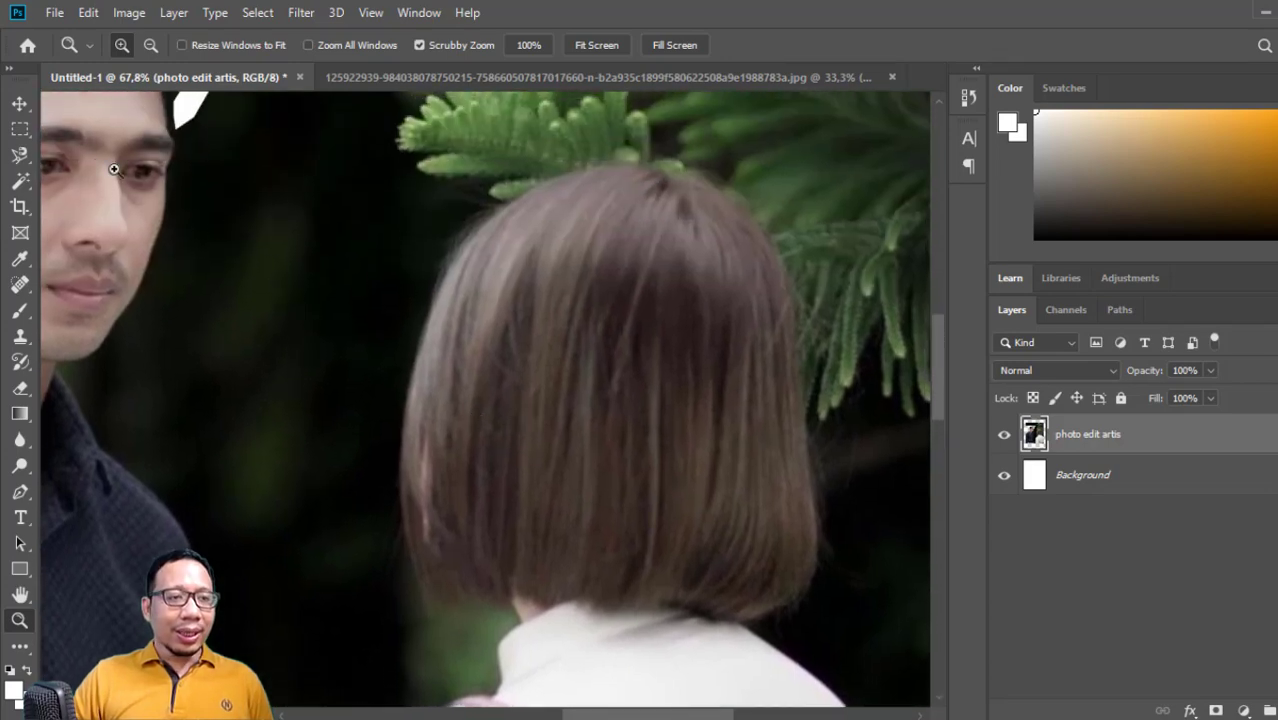
# - Trace the background around the woman's hair with the Magnetic Lasso tool, delete it, and clear the selection
pyautogui.click(22, 155)
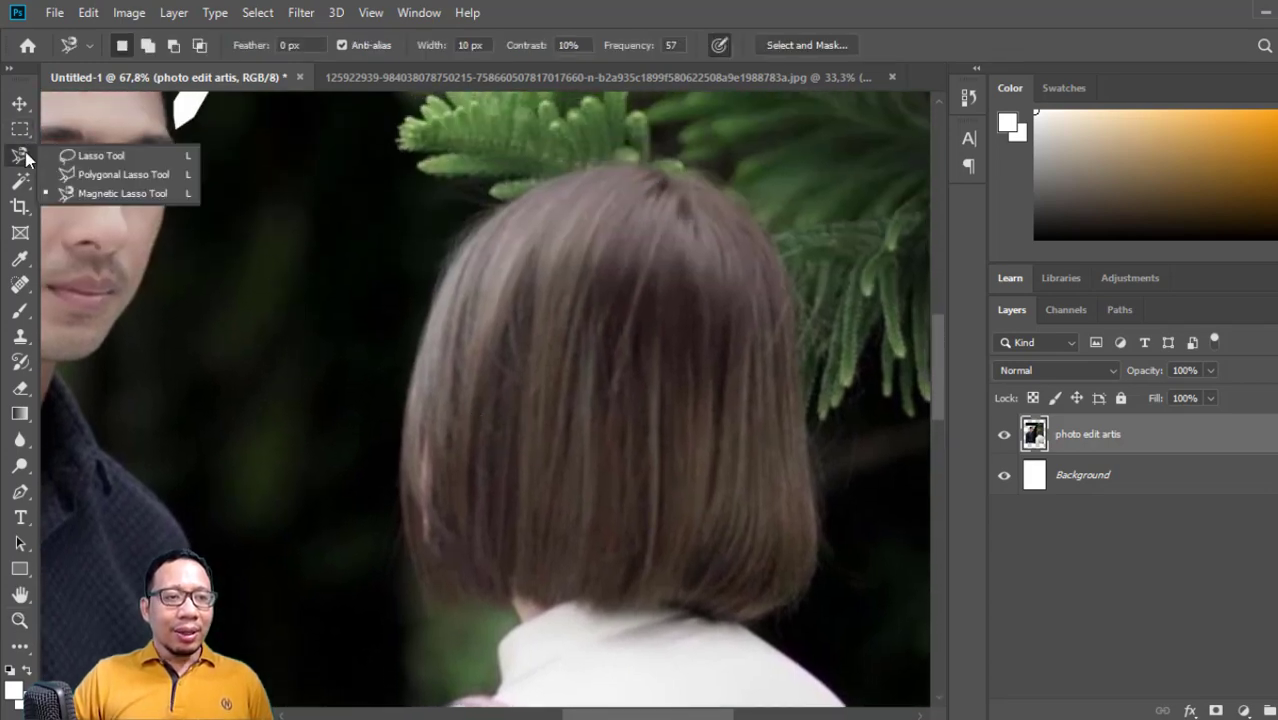
pyautogui.click(138, 198)
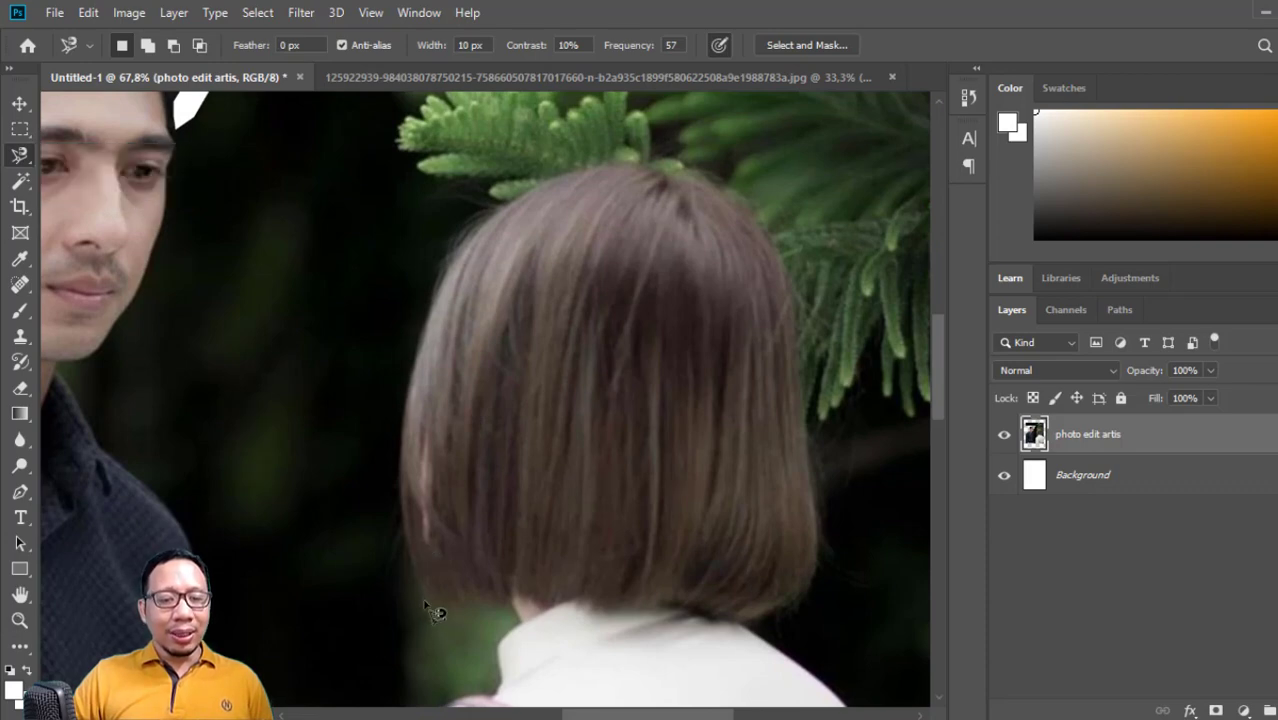
pyautogui.click(424, 600)
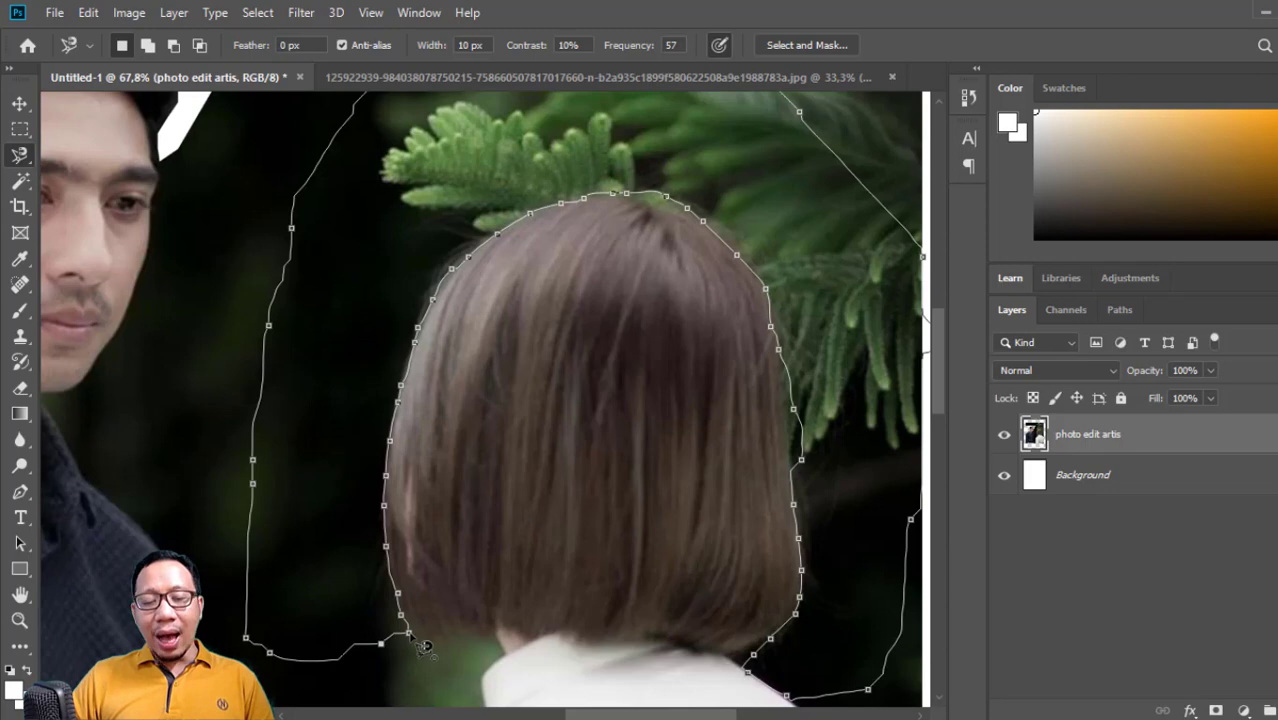
pyautogui.doubleClick(424, 648)
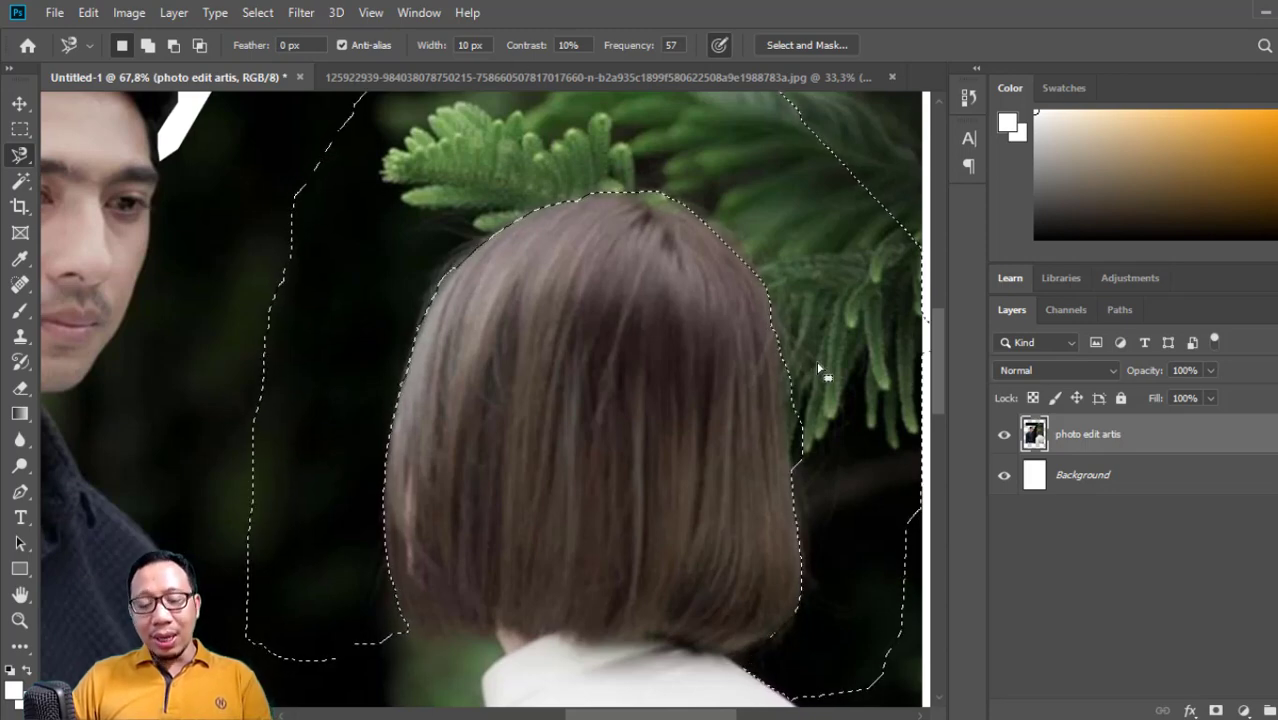
pyautogui.press('Delete')
pyautogui.hotkey('ctrl', 'd')
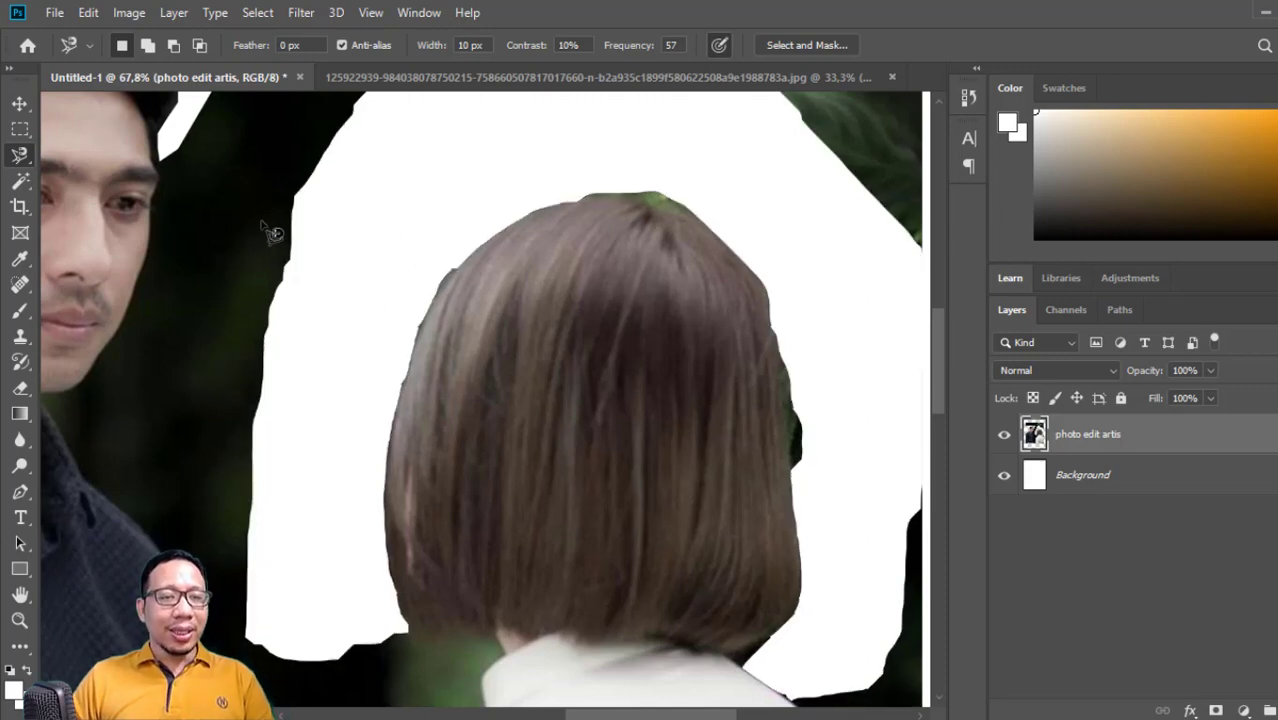
# - Erase the leftover background fringe along the edges of the woman's hair with the Eraser tool at a brush size of 61 px
pyautogui.scroll(1, 232, 420)
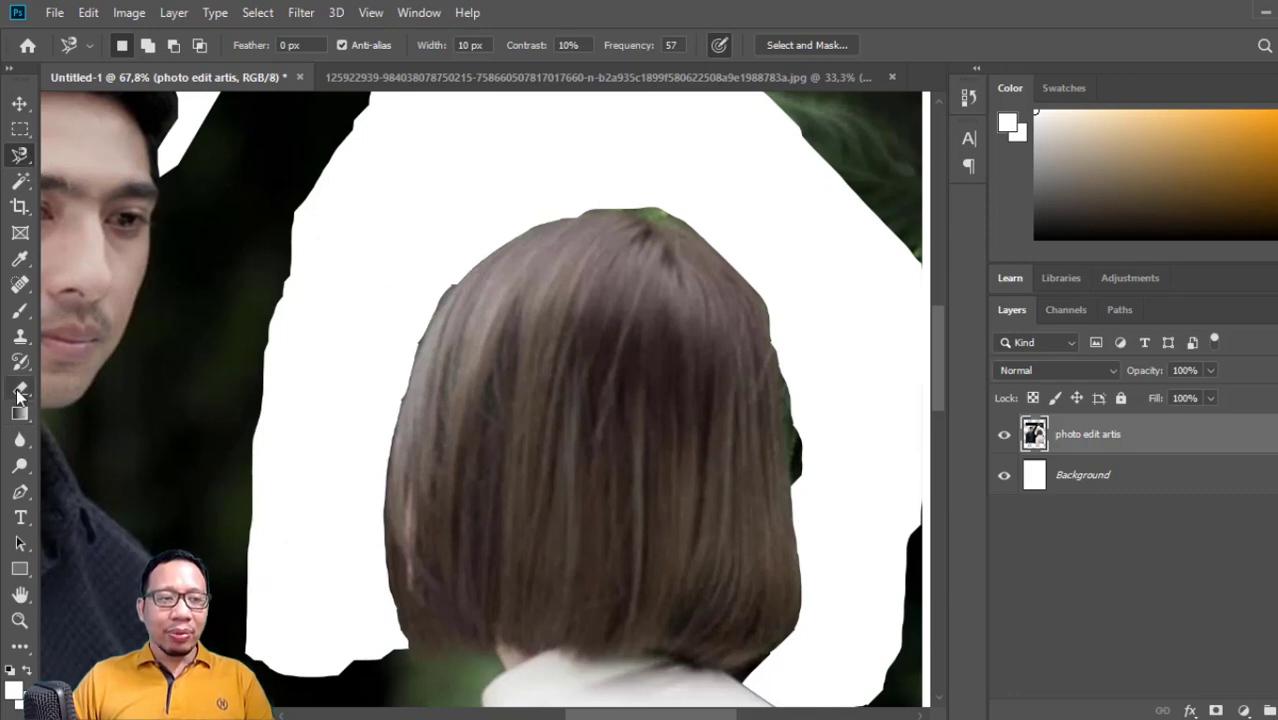
pyautogui.click(18, 392)
pyautogui.click(90, 387)
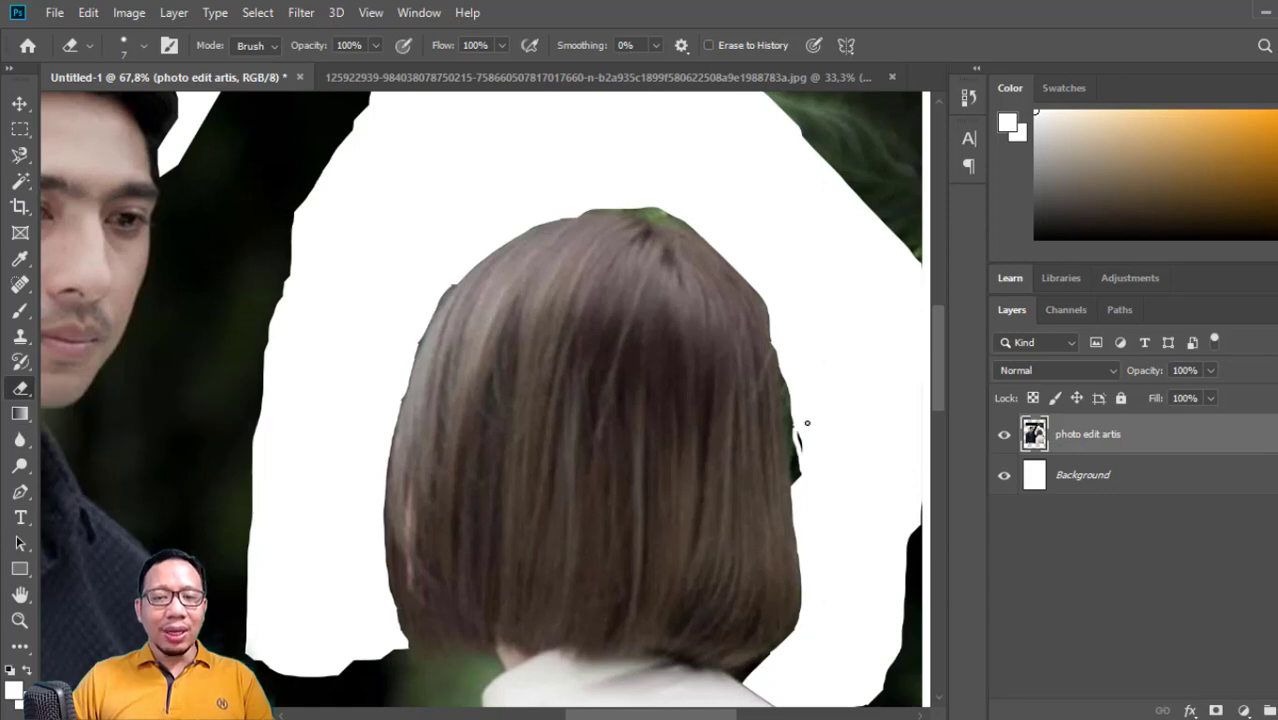
pyautogui.click(143, 45)
pyautogui.write('61')
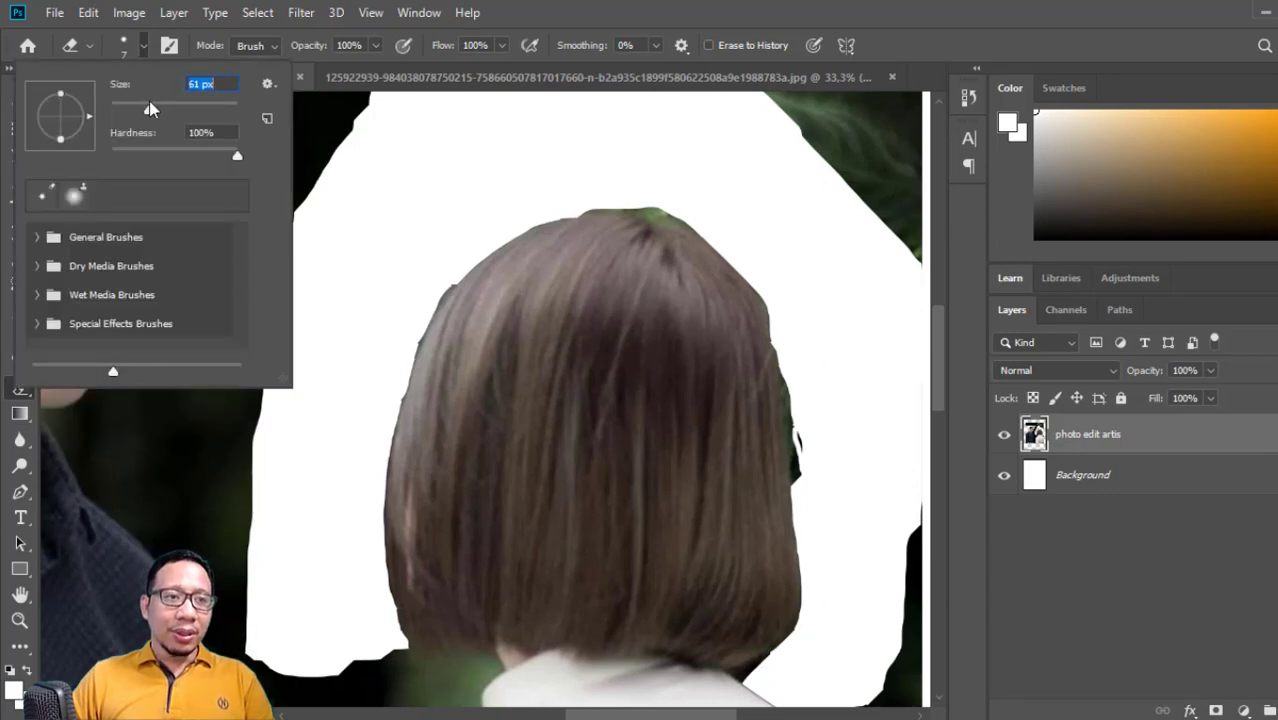
pyautogui.press('Return')
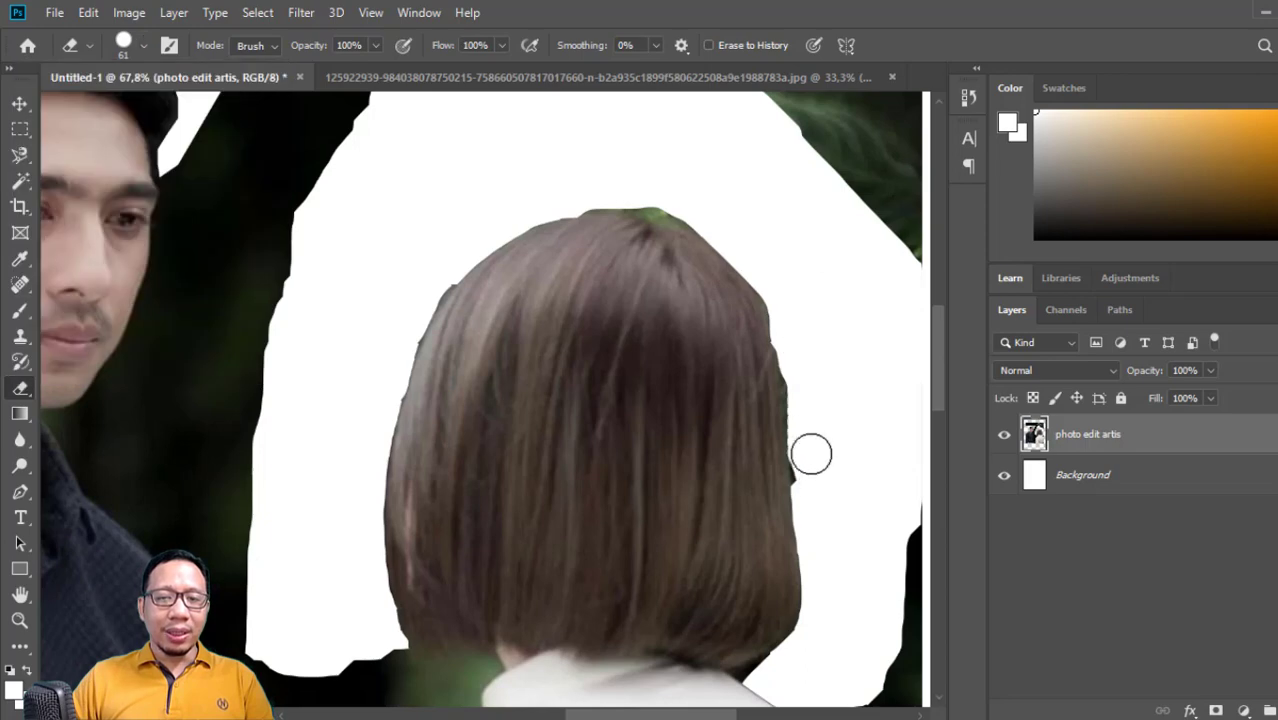
pyautogui.moveTo(815, 478)
pyautogui.mouseDown()
pyautogui.moveTo(802, 360)
pyautogui.moveTo(765, 277)
pyautogui.moveTo(693, 214)
pyautogui.moveTo(571, 192)
pyautogui.moveTo(491, 223)
pyautogui.moveTo(419, 309)
pyautogui.moveTo(368, 459)
pyautogui.moveTo(365, 603)
pyautogui.moveTo(385, 646)
pyautogui.moveTo(462, 668)
pyautogui.moveTo(408, 665)
pyautogui.moveTo(375, 590)
pyautogui.moveTo(368, 494)
pyautogui.moveTo(428, 285)
pyautogui.moveTo(531, 203)
pyautogui.moveTo(651, 197)
pyautogui.moveTo(707, 220)
pyautogui.moveTo(787, 339)
pyautogui.moveTo(823, 516)
pyautogui.mouseUp()
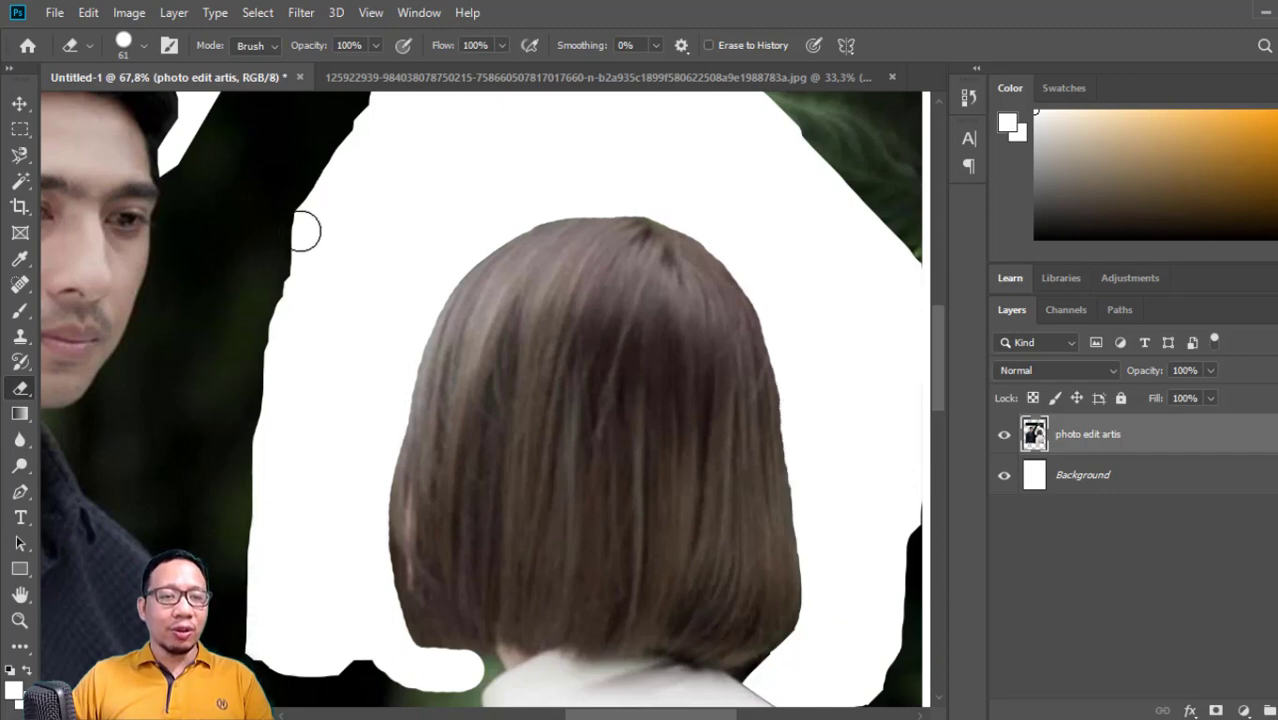
pyautogui.rightClick(468, 177)
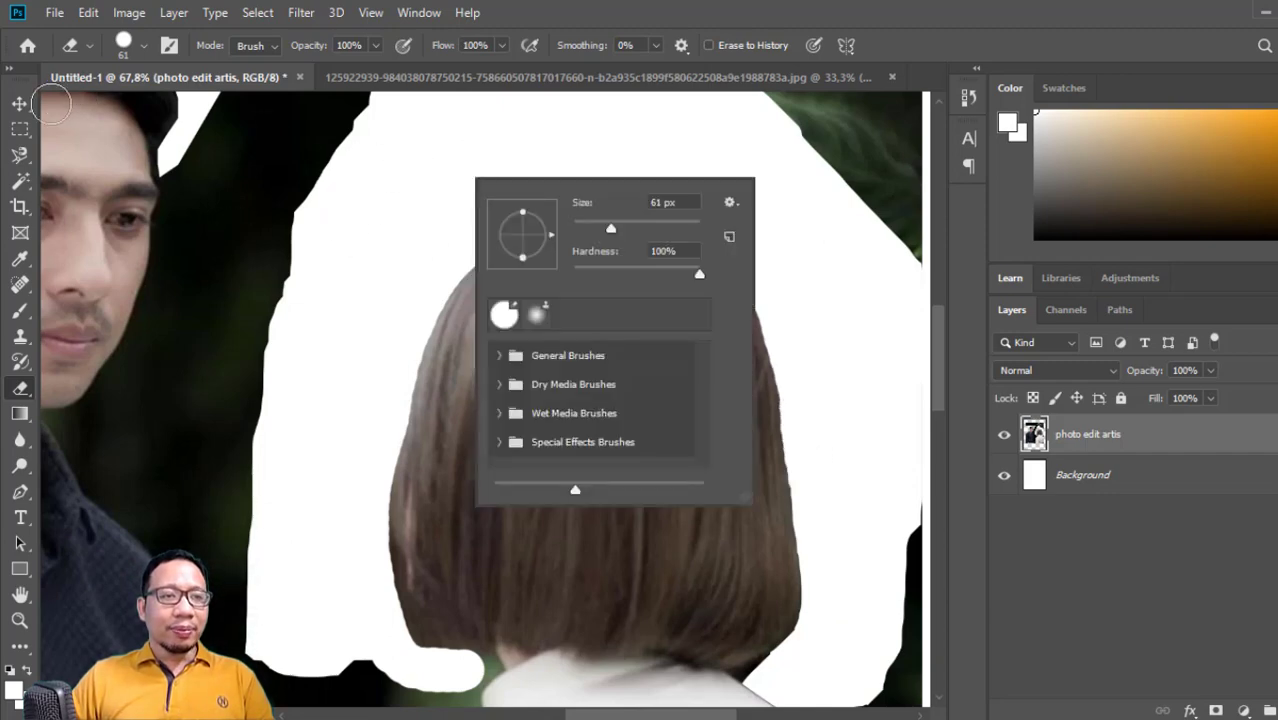
# - Fit the whole page on screen and hide the Background layer
pyautogui.click(19, 105)
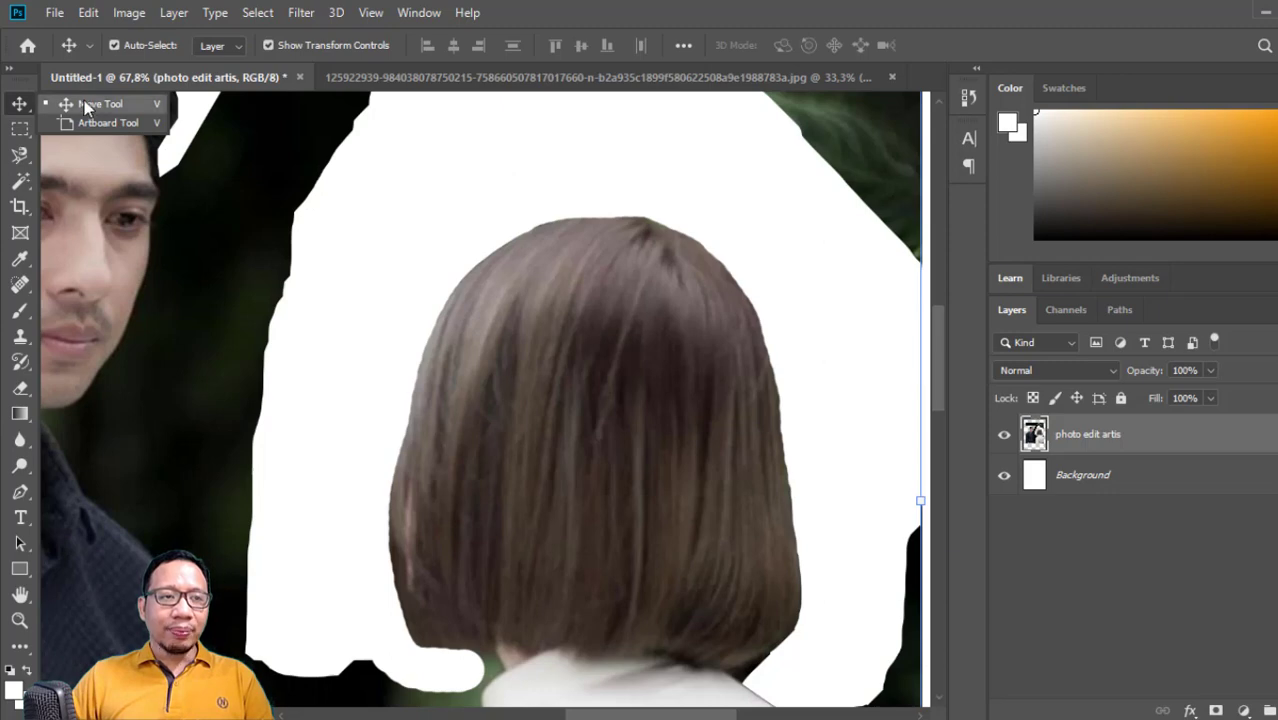
pyautogui.rightClick(436, 164)
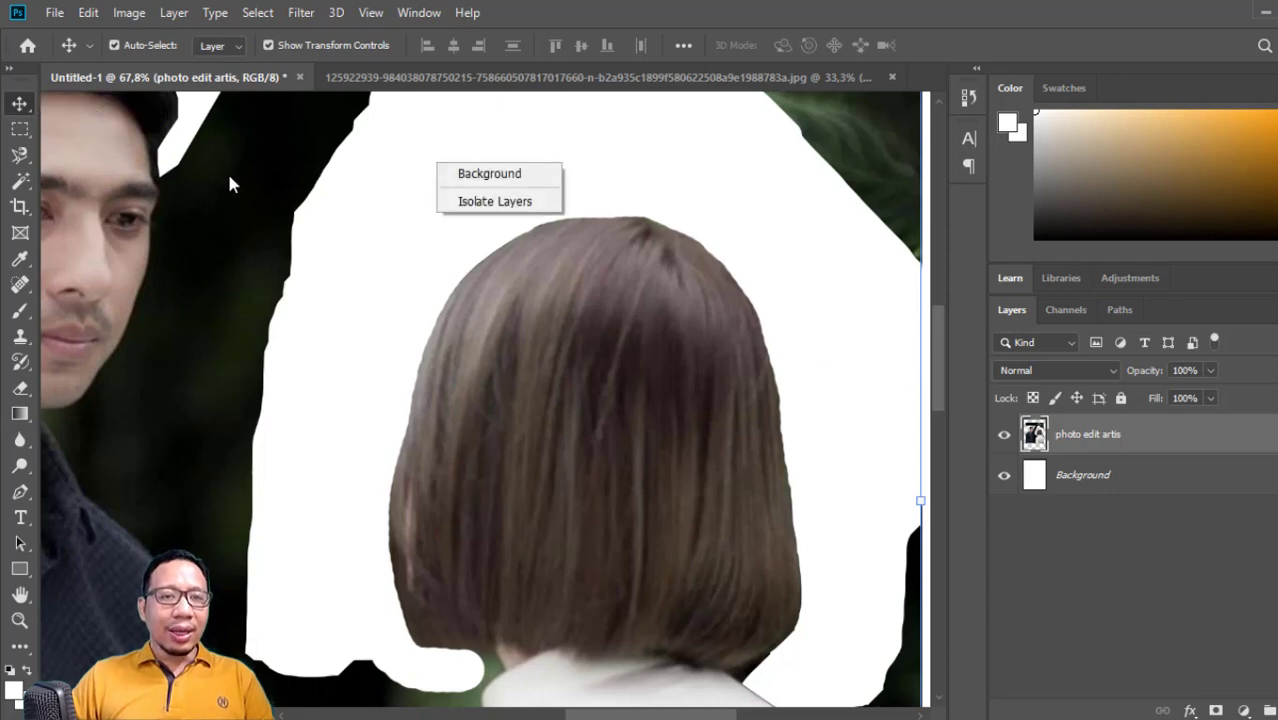
pyautogui.click(272, 200)
pyautogui.click(19, 620)
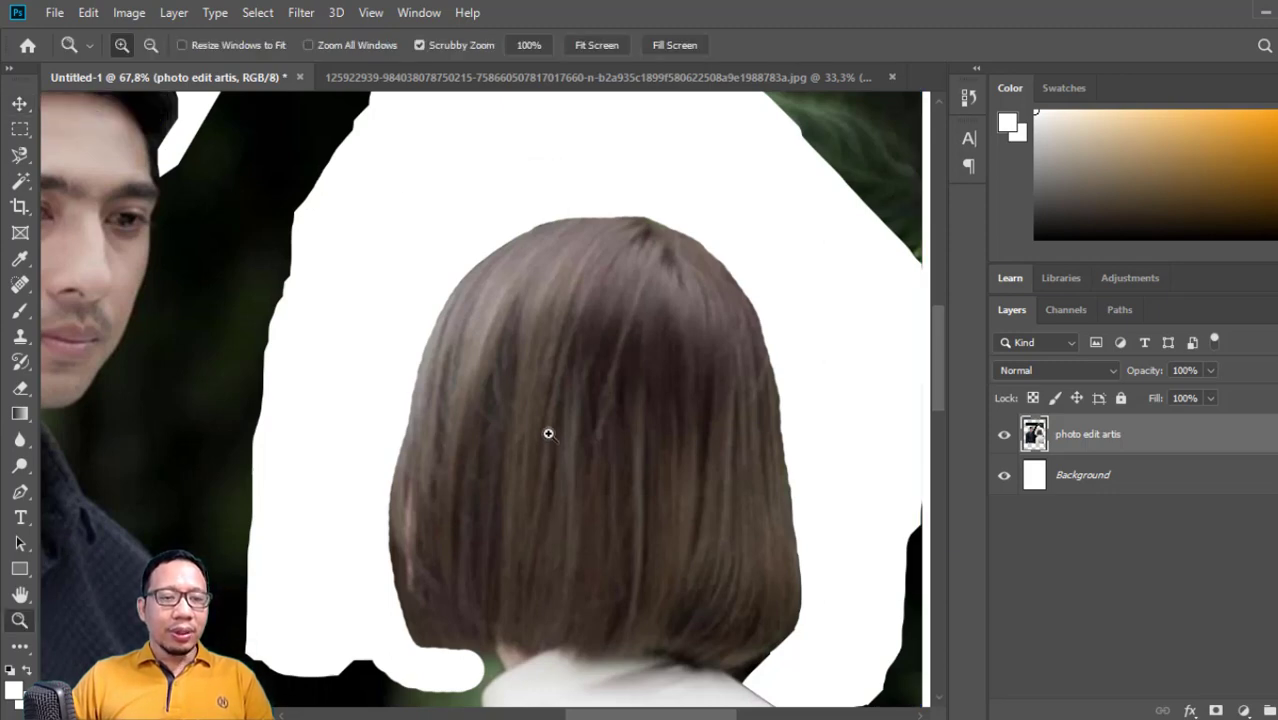
pyautogui.moveTo(548, 431); pyautogui.dragTo(462, 377)
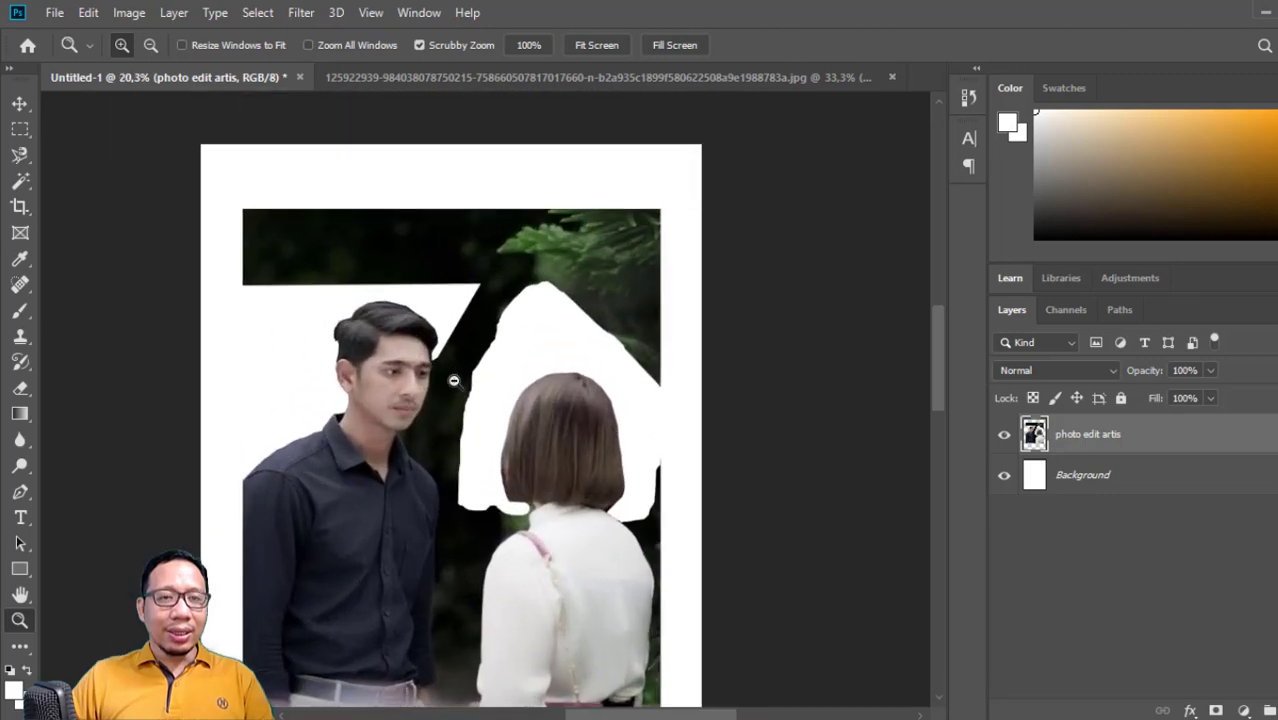
pyautogui.click(596, 48)
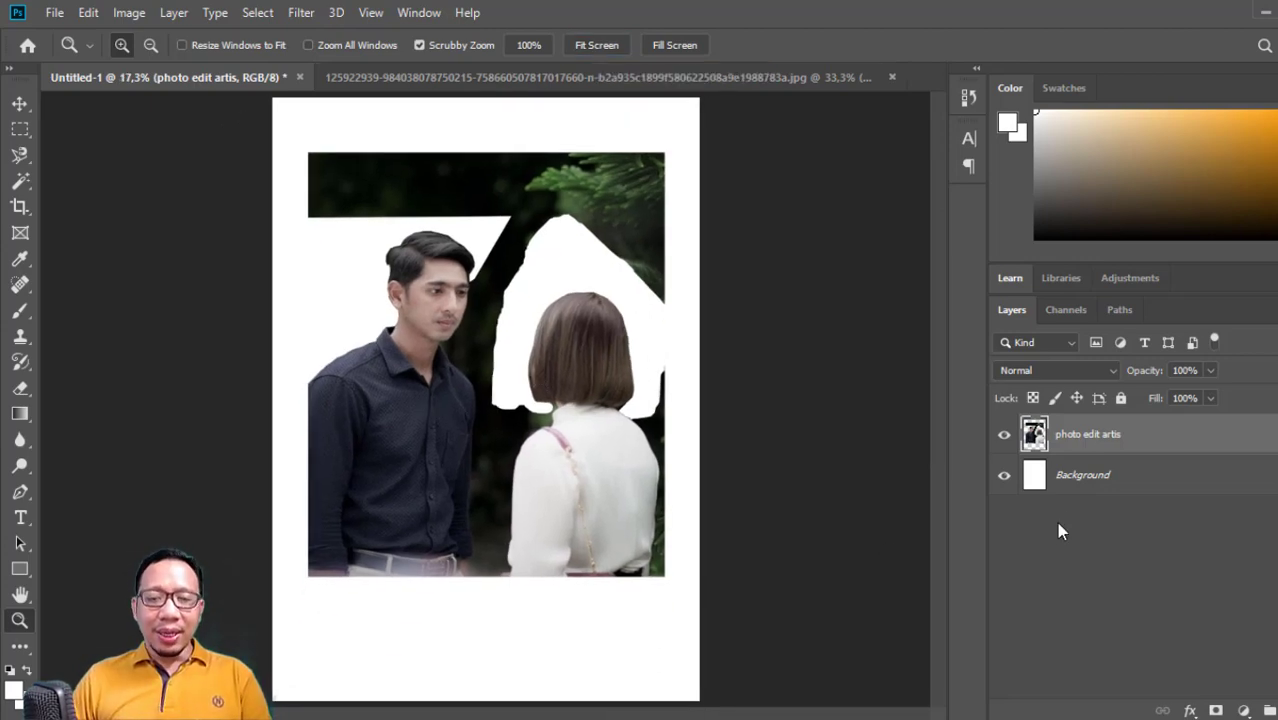
pyautogui.click(1004, 475)
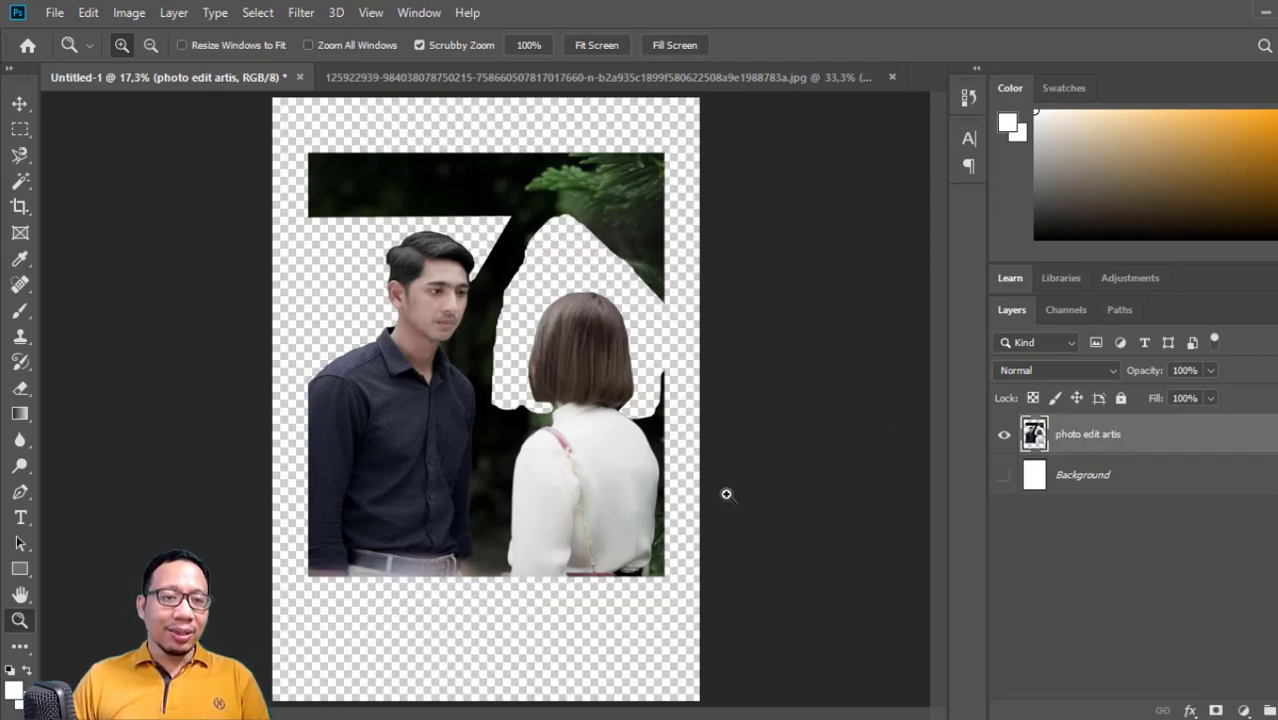
# - Set the Quick Selection tool's brush size to 159 px, select the dark background strip above the couple and delete it
pyautogui.click(22, 182)
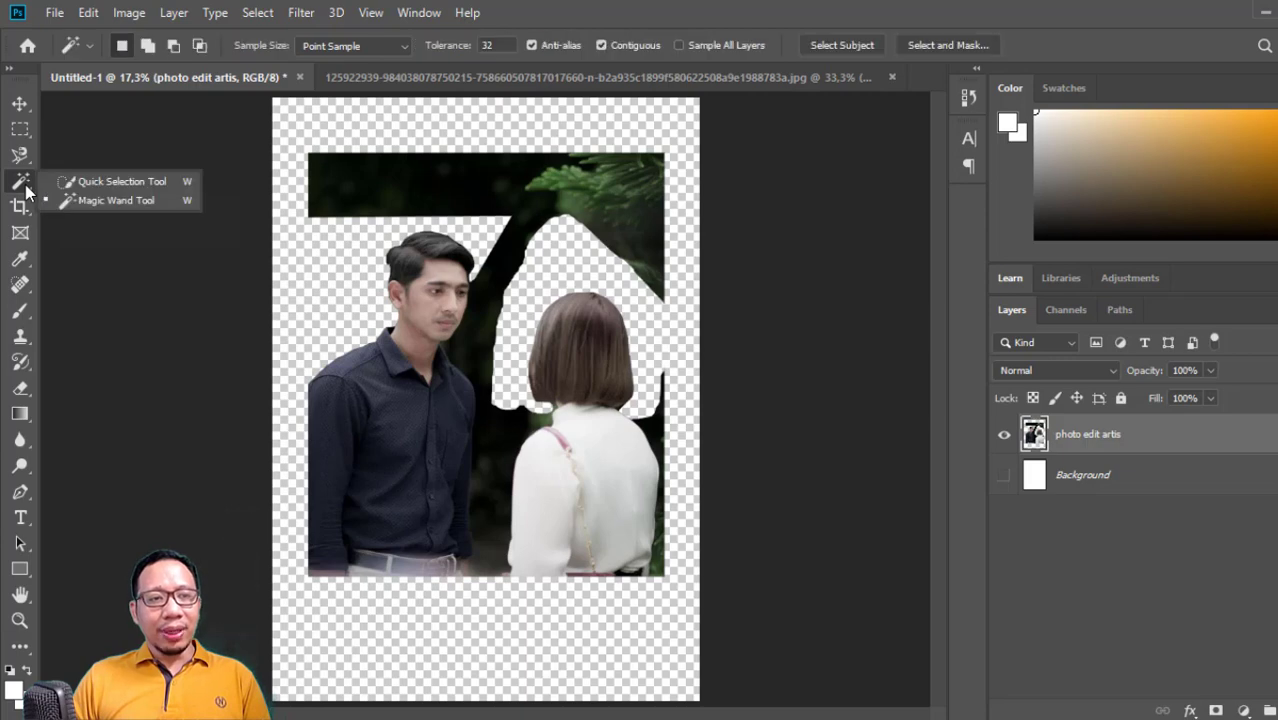
pyautogui.click(122, 182)
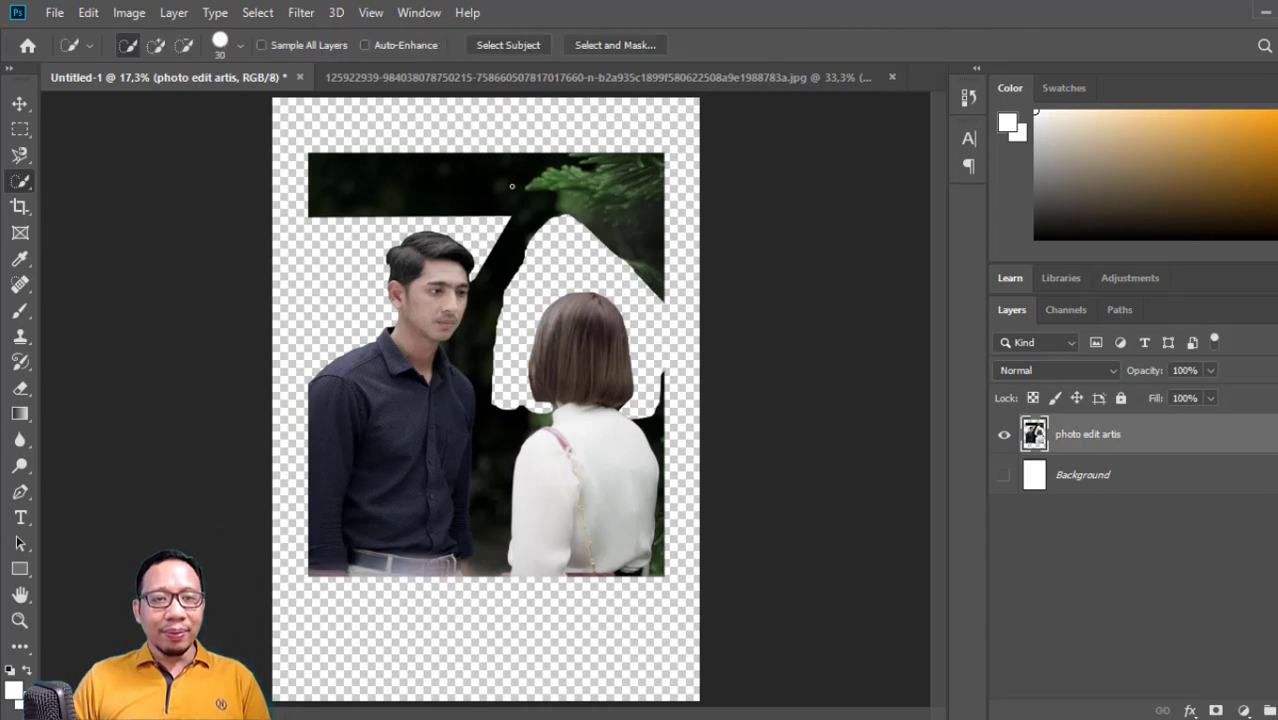
pyautogui.click(239, 46)
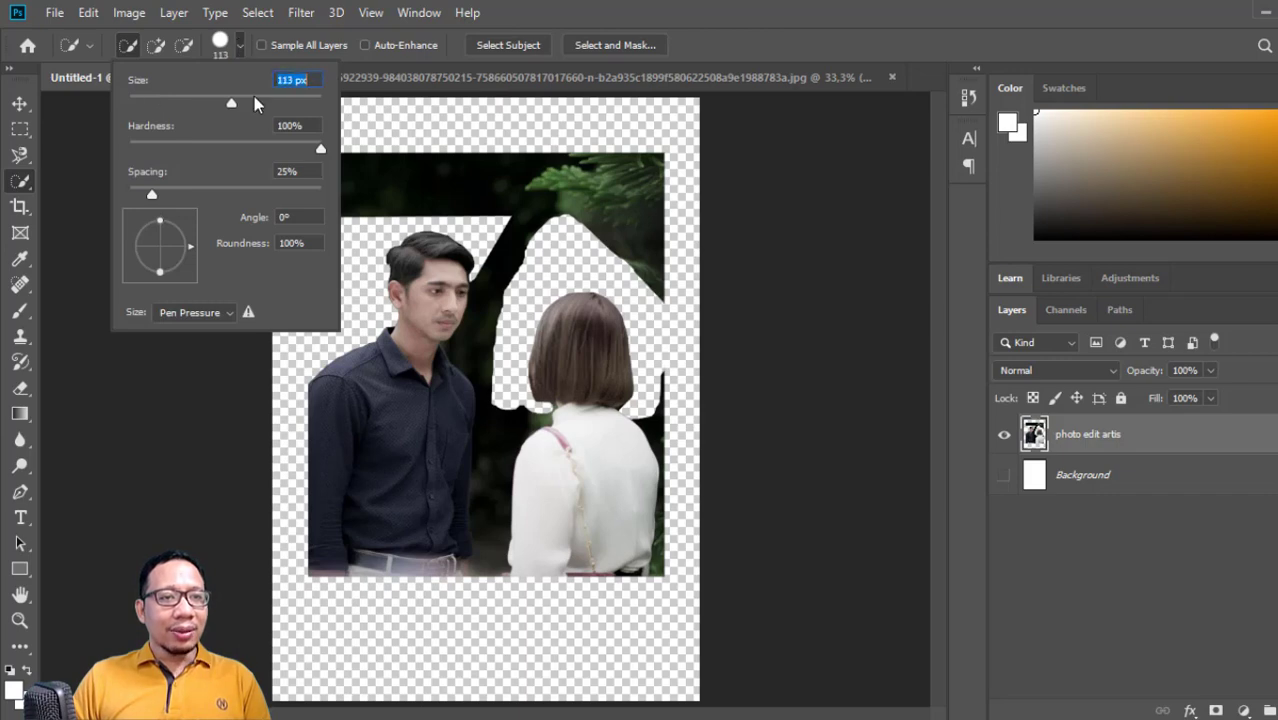
pyautogui.press('Return')
pyautogui.moveTo(491, 174)
pyautogui.mouseDown()
pyautogui.moveTo(381, 250)
pyautogui.moveTo(422, 150)
pyautogui.moveTo(449, 174)
pyautogui.moveTo(615, 193)
pyautogui.moveTo(609, 213)
pyautogui.moveTo(544, 230)
pyautogui.moveTo(528, 221)
pyautogui.moveTo(487, 345)
pyautogui.moveTo(503, 275)
pyautogui.mouseUp()
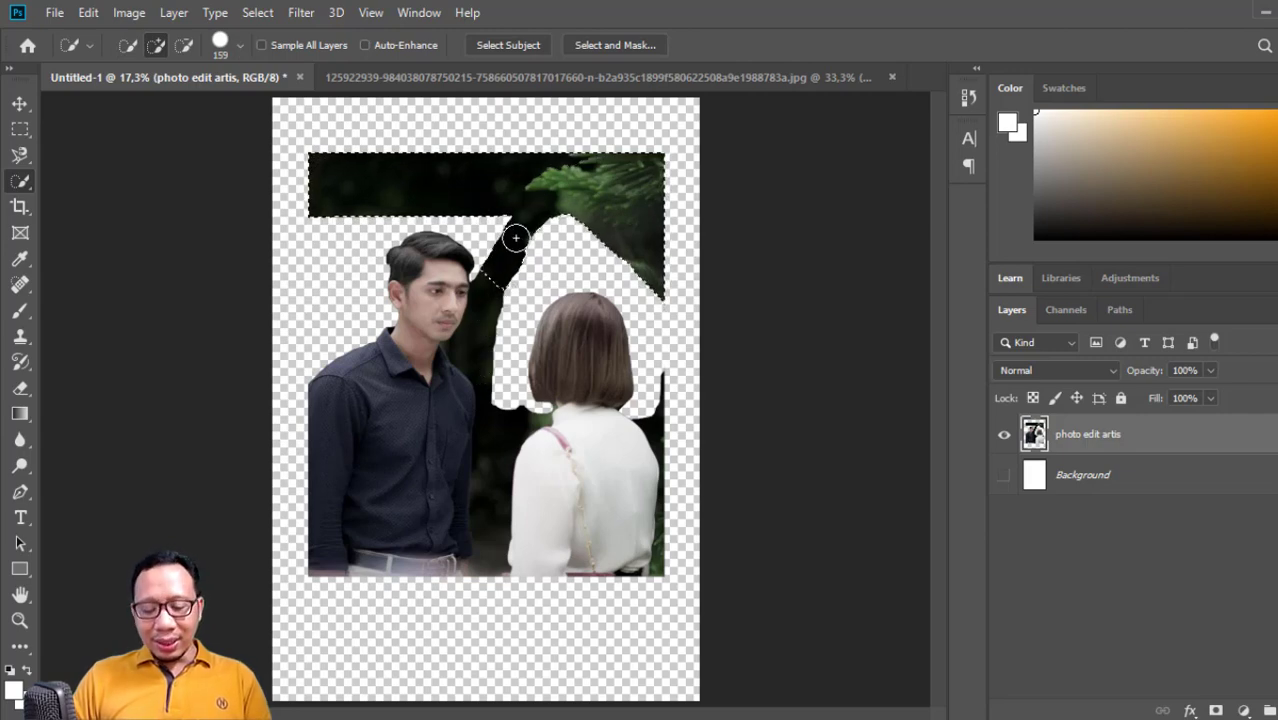
pyautogui.press('Delete')
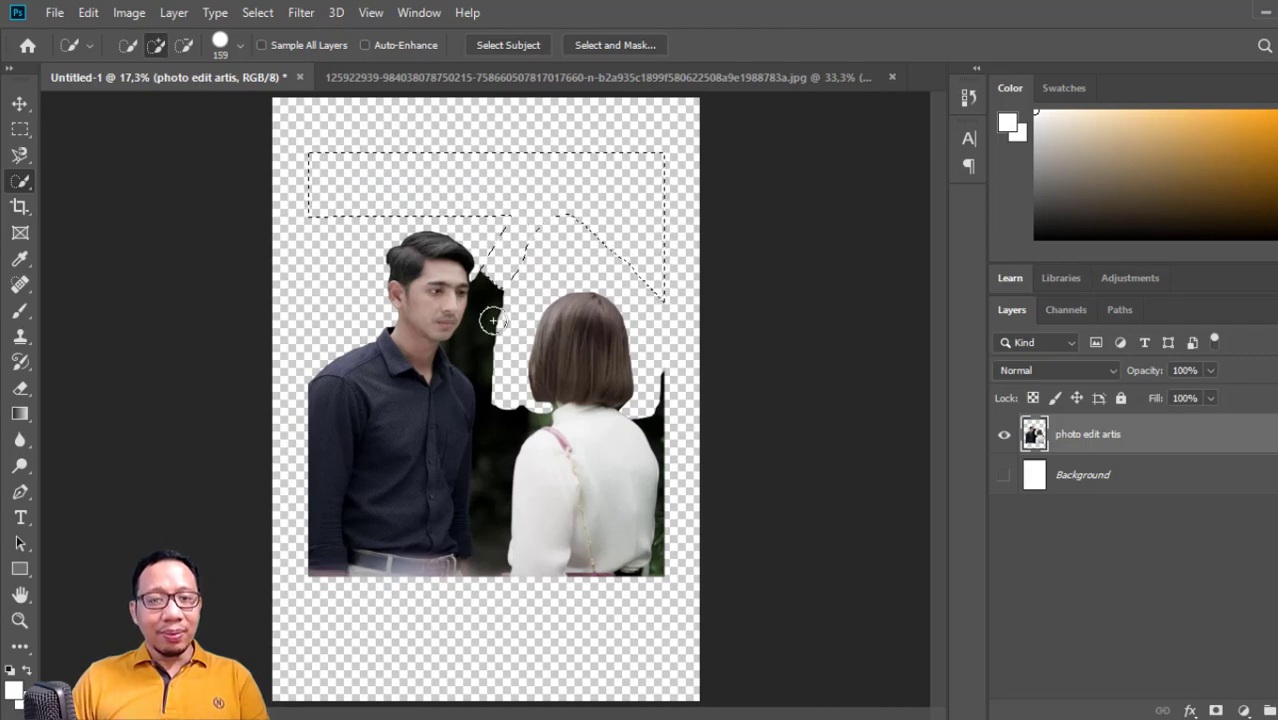
# - Select and delete the background beside the man's face, between the couple and behind the woman's shoulder with the Quick Selection tool
pyautogui.hotkey('ctrl', 'd')
pyautogui.moveTo(491, 314)
pyautogui.mouseDown()
pyautogui.moveTo(486, 375)
pyautogui.moveTo(479, 346)
pyautogui.mouseUp()
pyautogui.press('Delete')
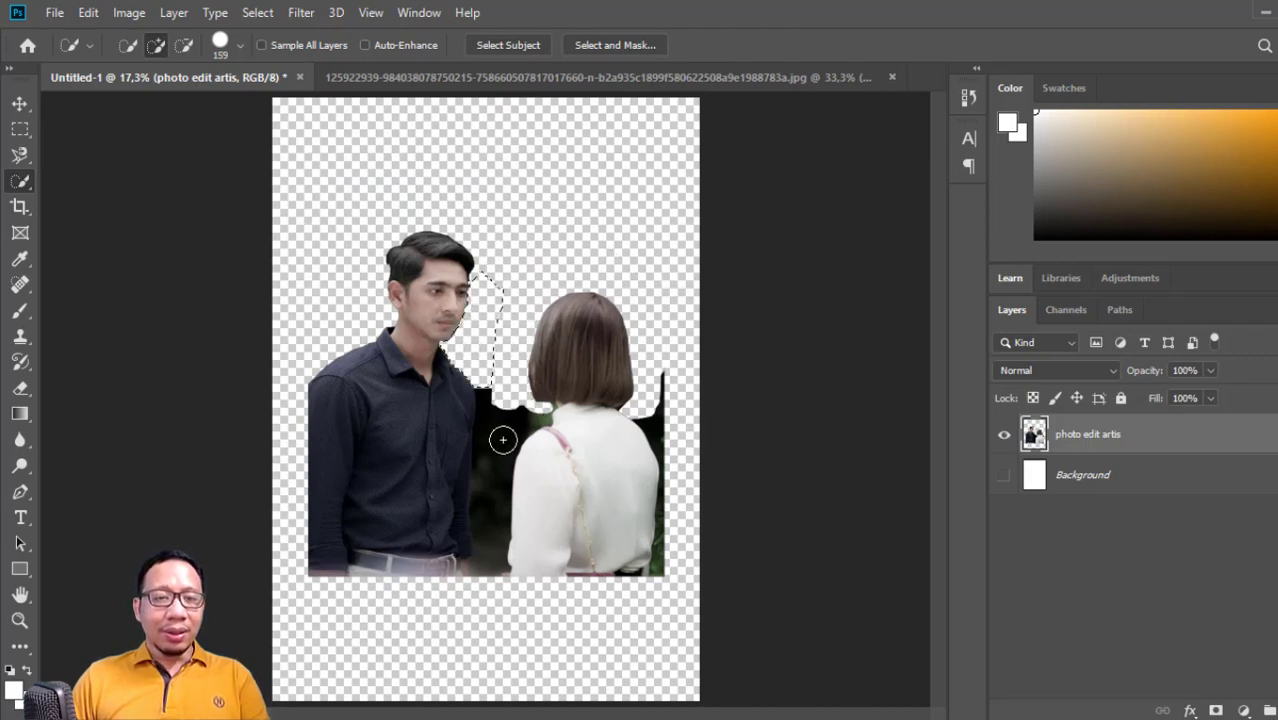
pyautogui.hotkey('ctrl', 'd')
pyautogui.moveTo(497, 449); pyautogui.dragTo(495, 415)
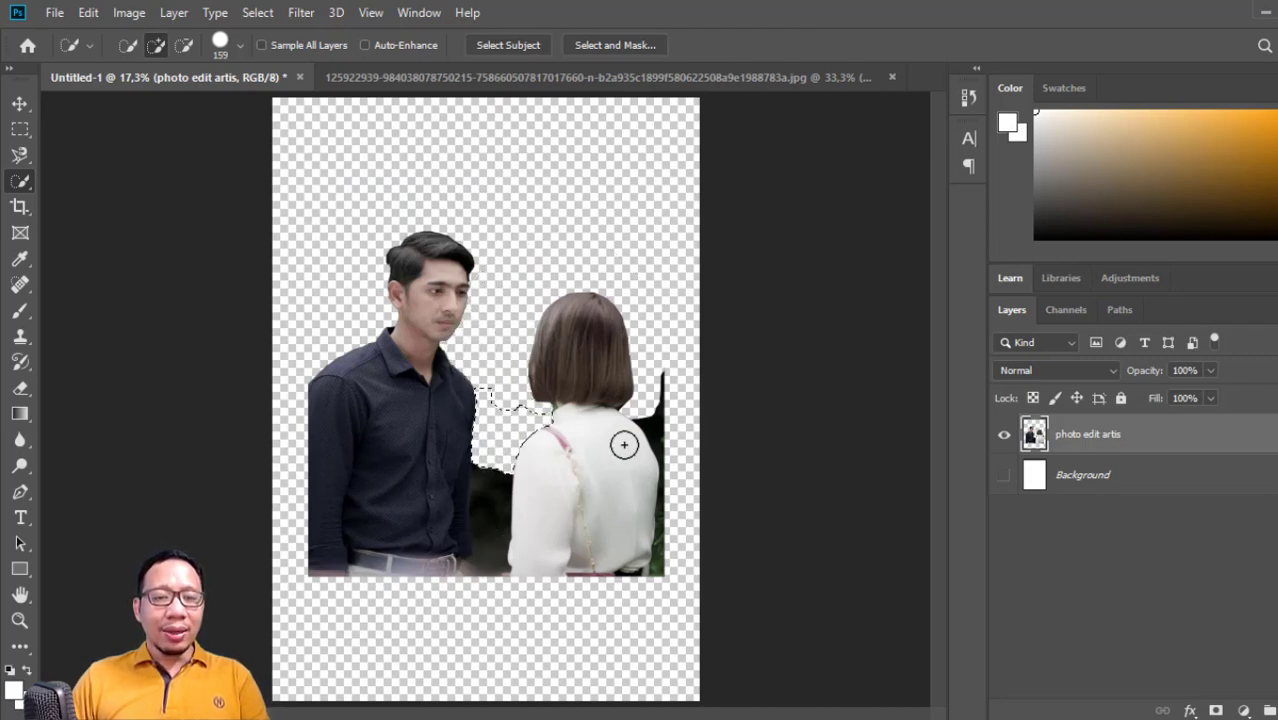
pyautogui.hotkey('ctrl', 'd')
pyautogui.click(656, 431)
pyautogui.press('Delete')
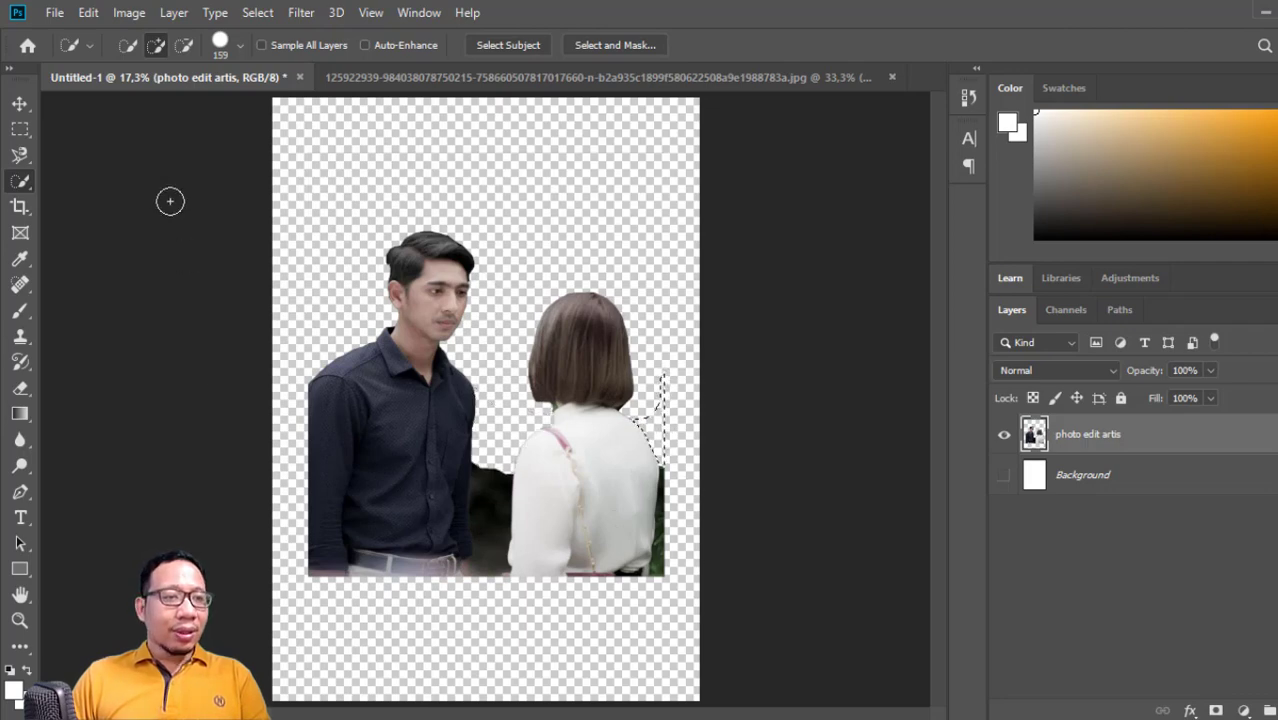
# - Try the Magic Wand tool on the dark area between the couple, and use it to delete the green strip behind the woman's back
pyautogui.click(31, 183)
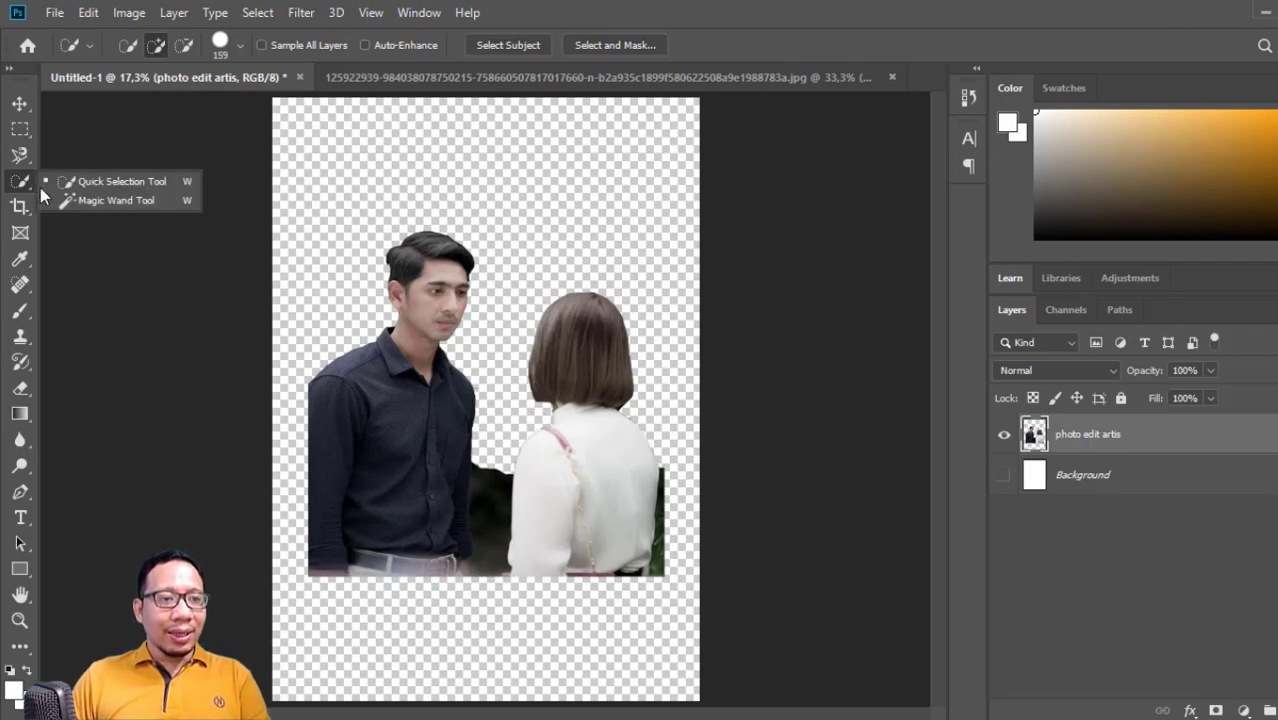
pyautogui.click(160, 202)
pyautogui.click(493, 515)
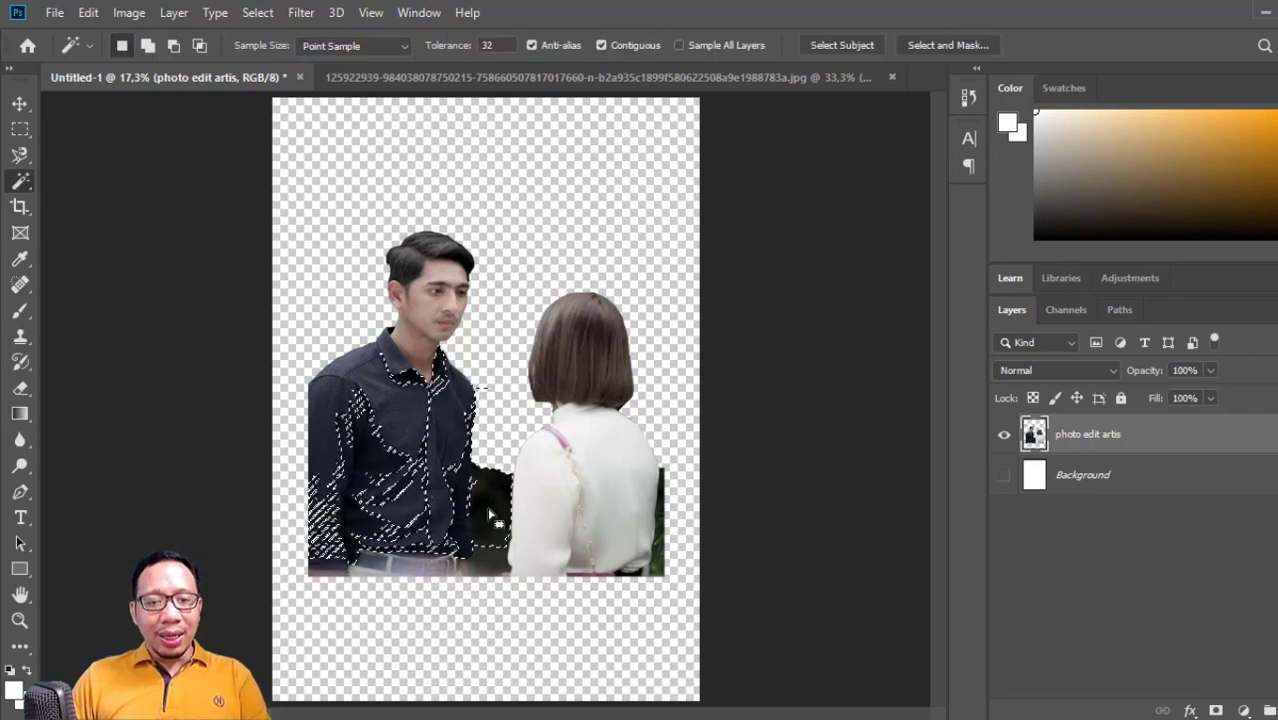
pyautogui.hotkey('ctrl', 'd')
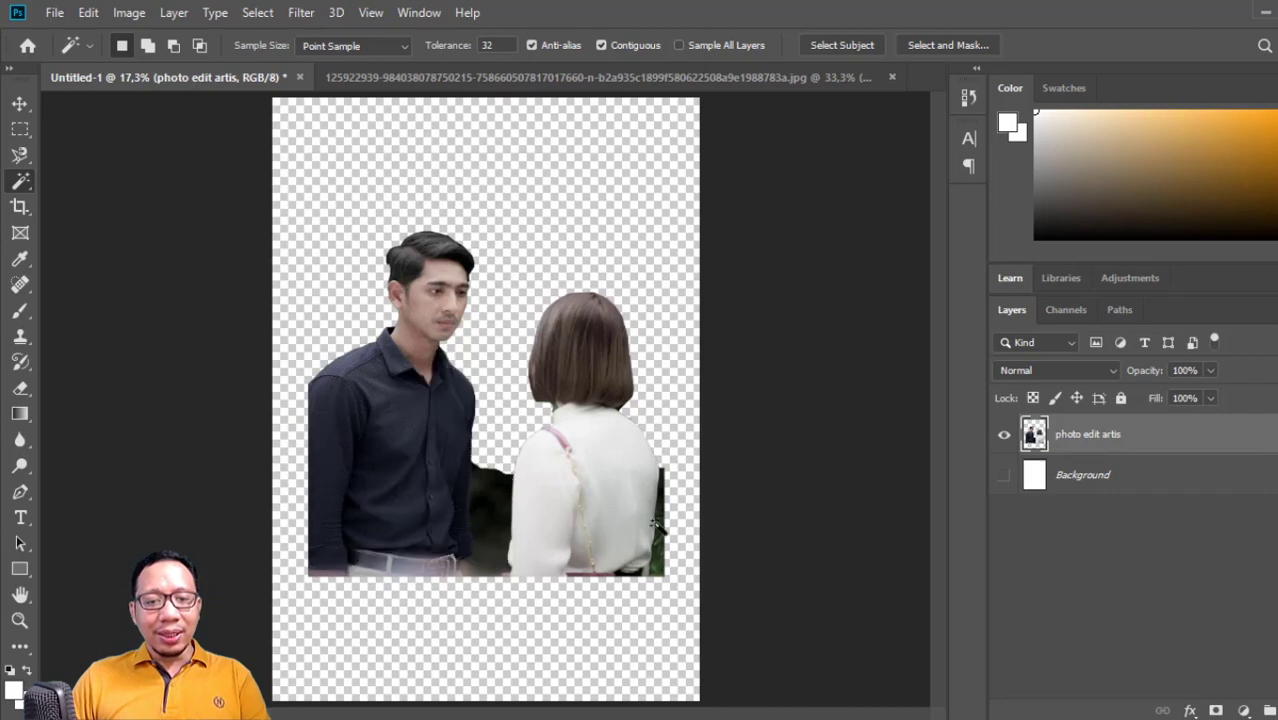
pyautogui.click(660, 560)
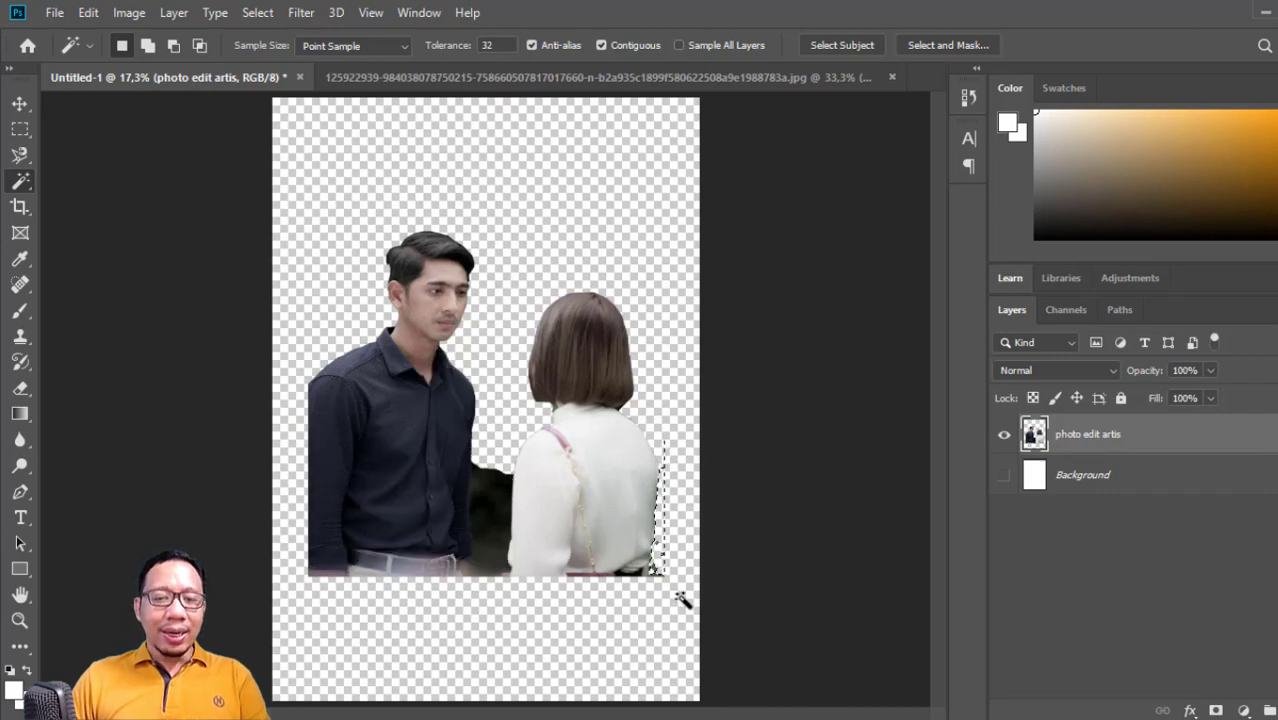
pyautogui.click(482, 592)
pyautogui.hotkey('ctrl', 'd')
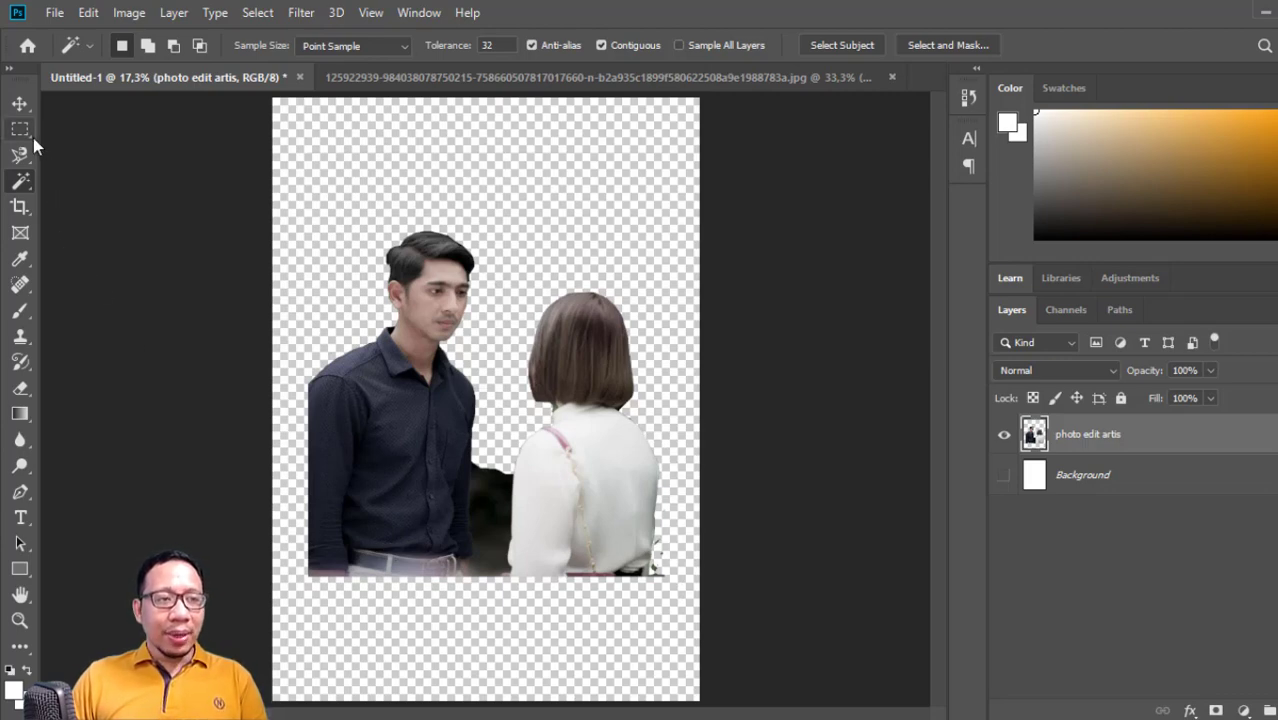
# - Select the man's shirt and the dark area beside it with the Quick Selection tool
pyautogui.rightClick(25, 184)
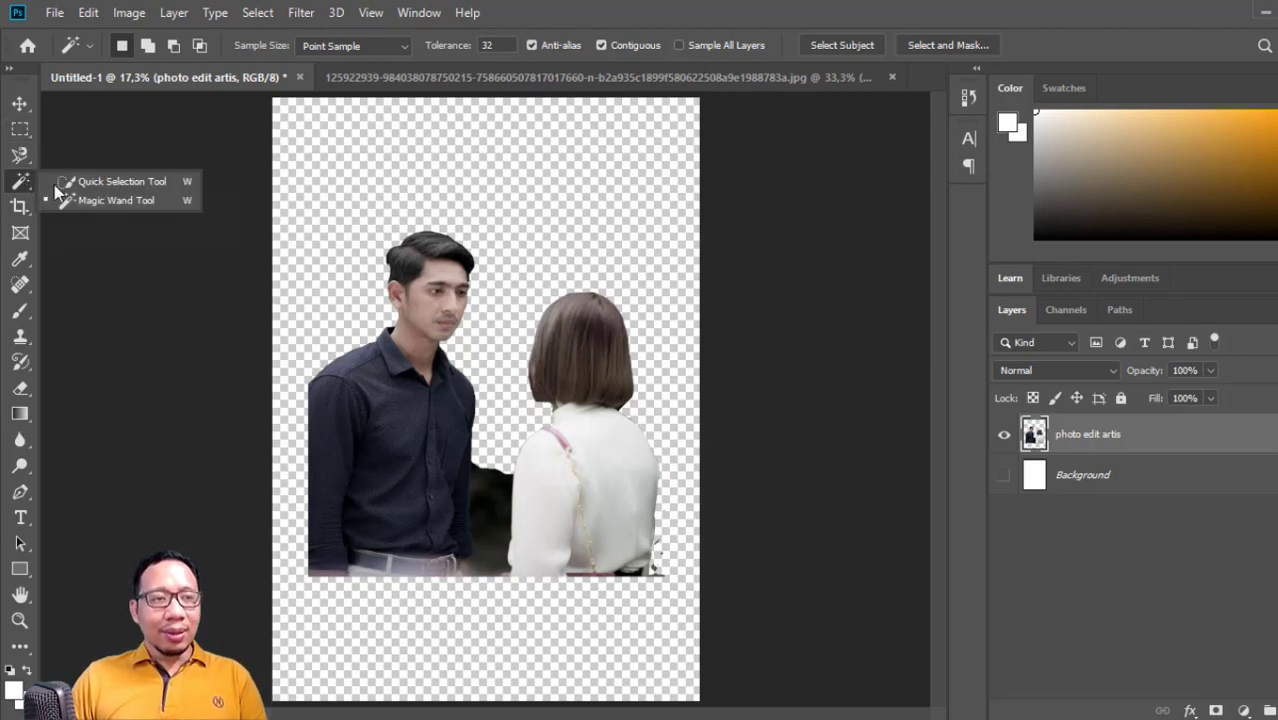
pyautogui.click(118, 181)
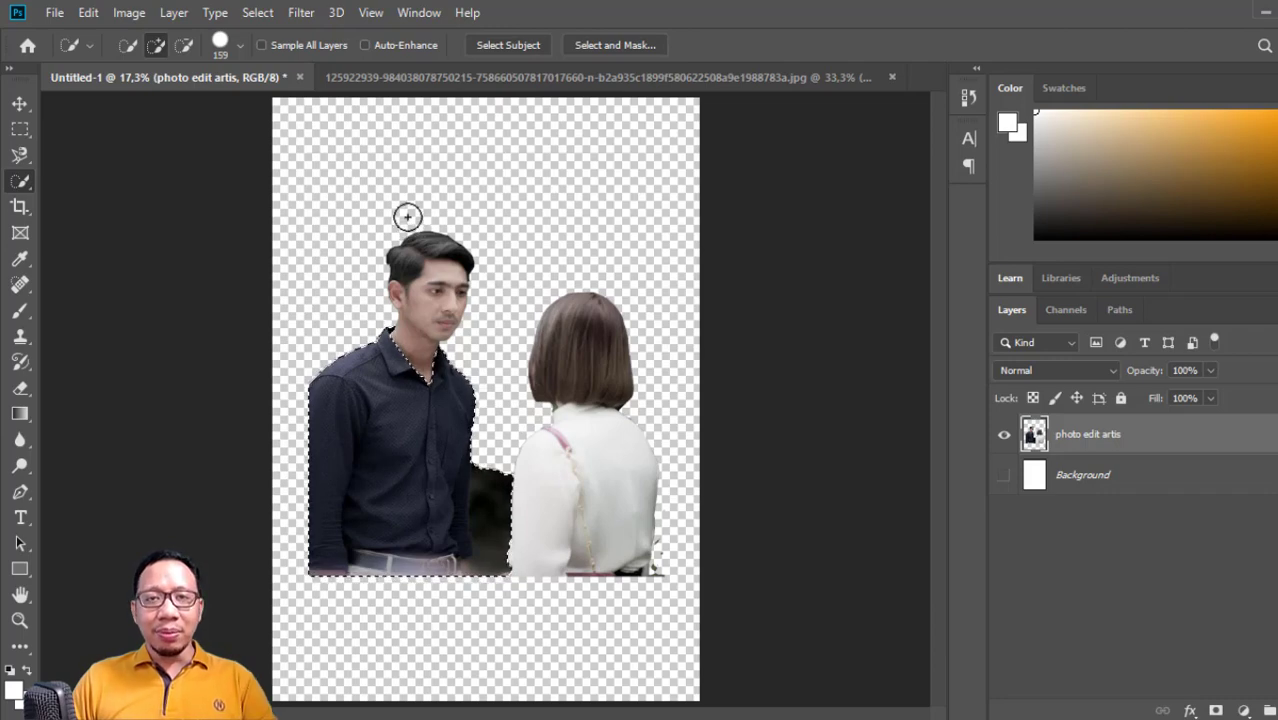
pyautogui.click(21, 104)
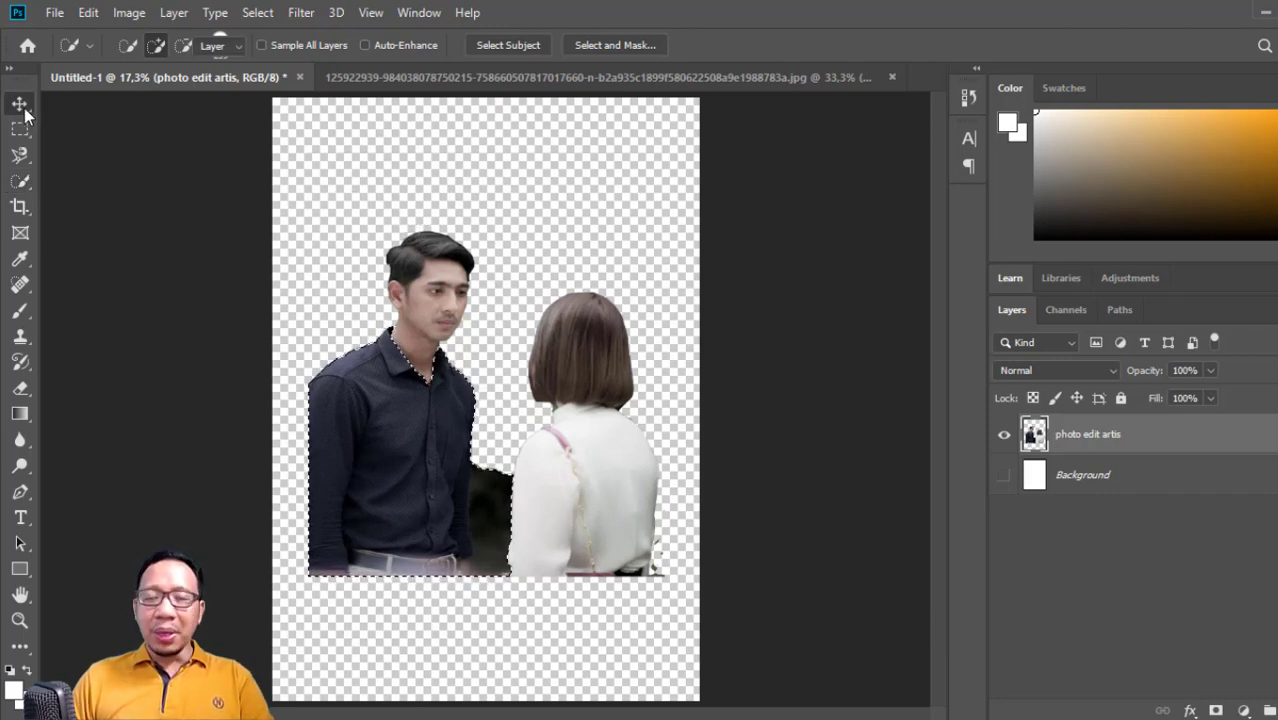
pyautogui.click(93, 203)
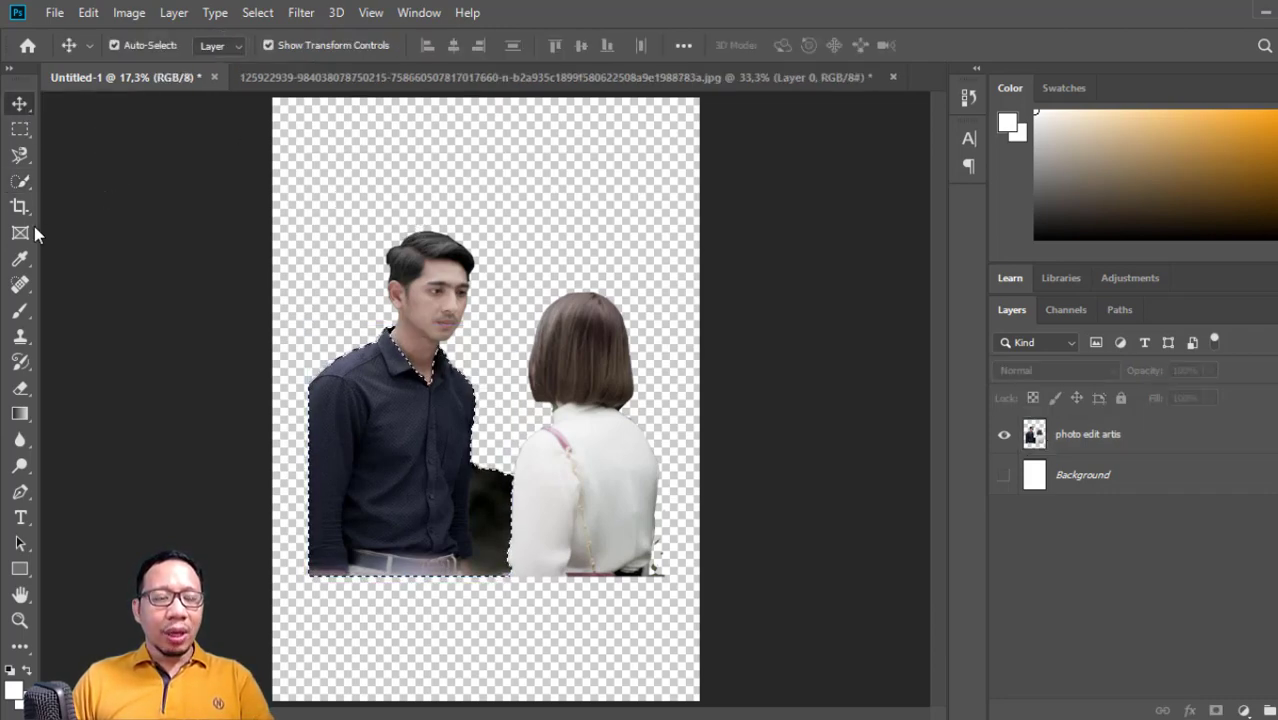
pyautogui.click(21, 182)
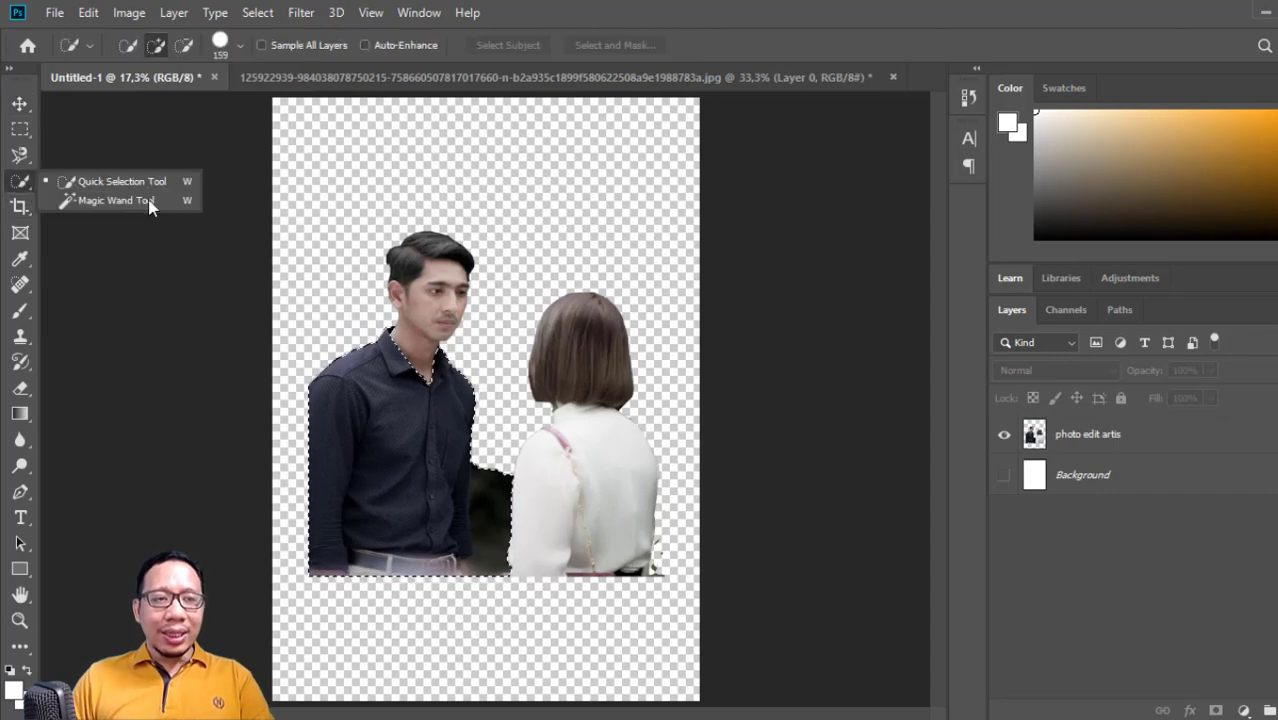
pyautogui.click(21, 210)
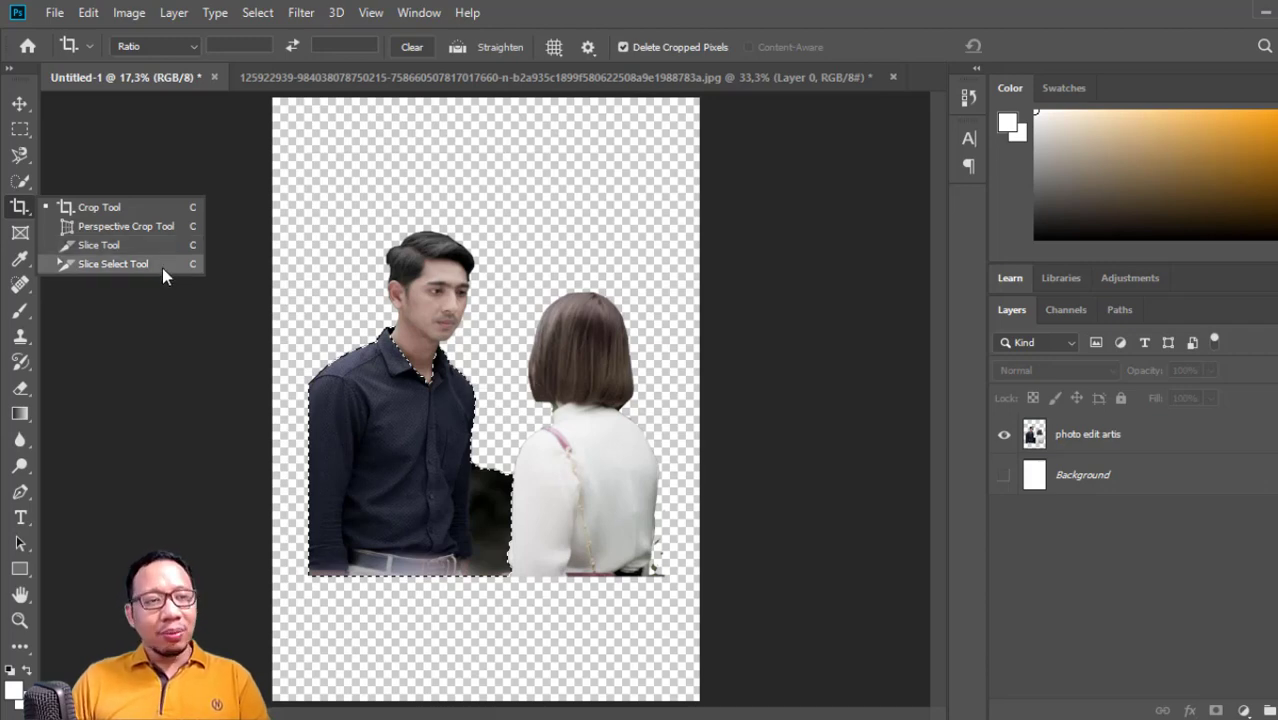
pyautogui.click(96, 160)
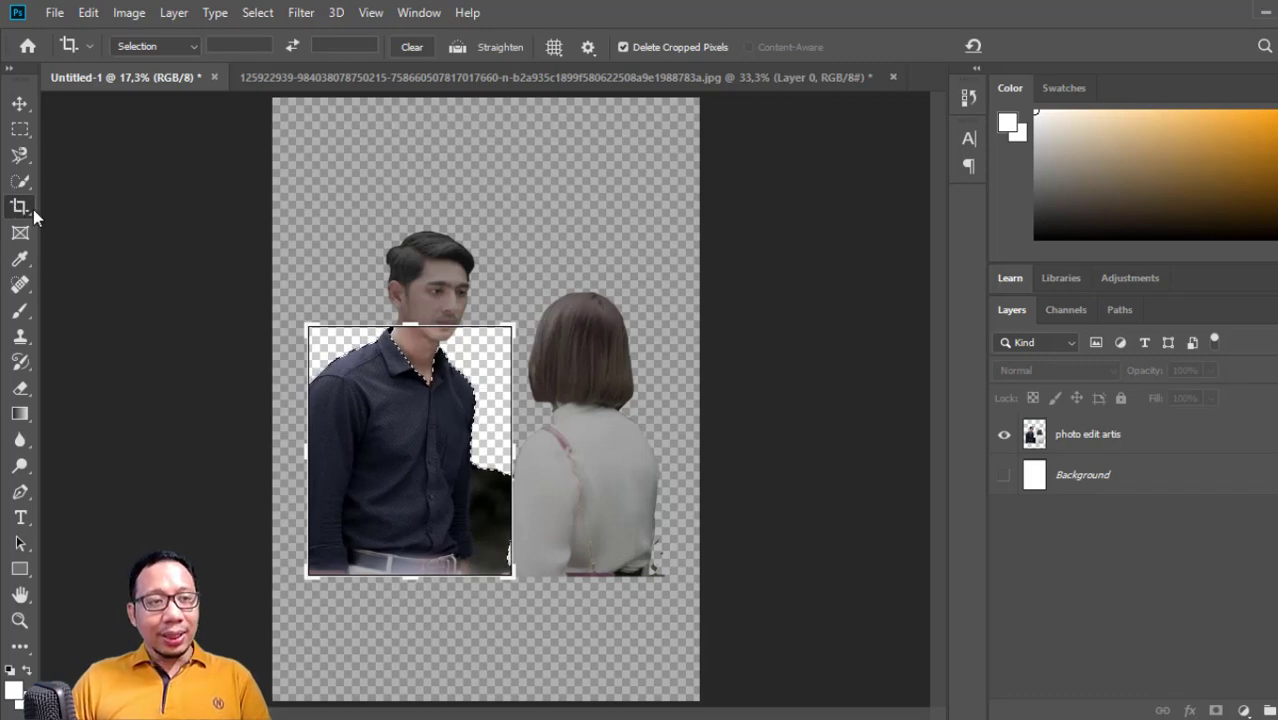
pyautogui.press('w')
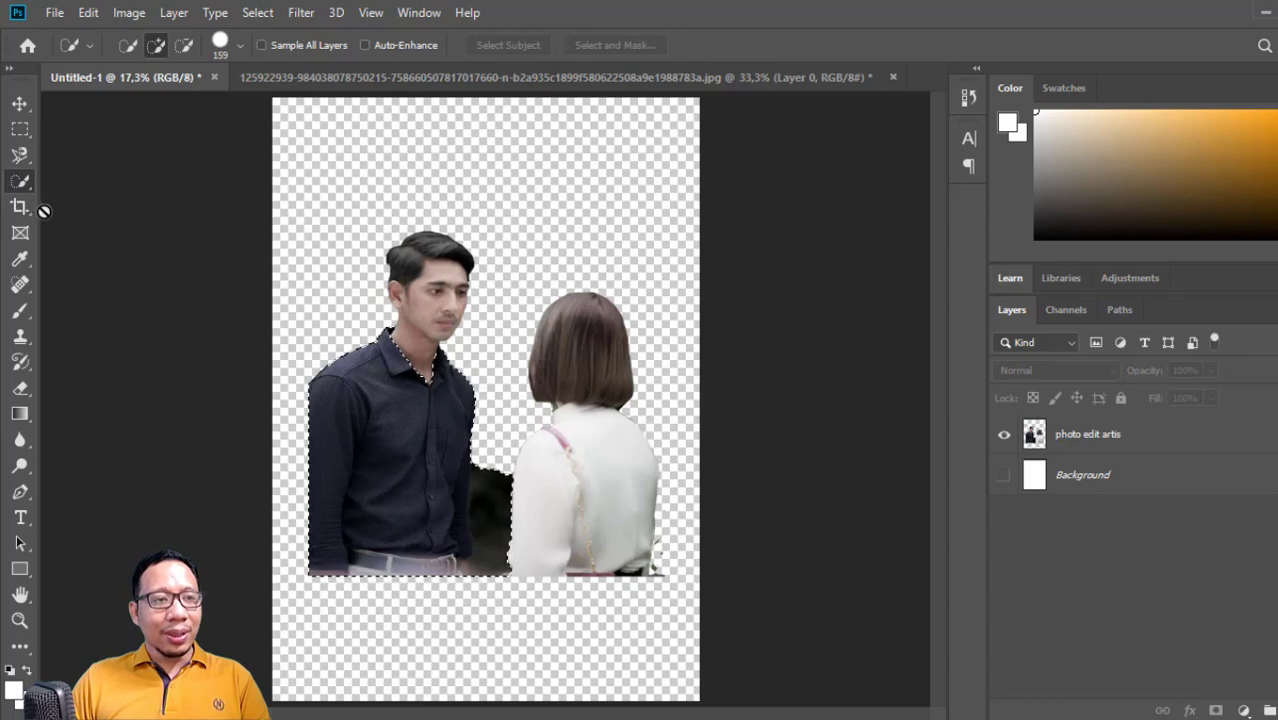
pyautogui.rightClick(20, 181)
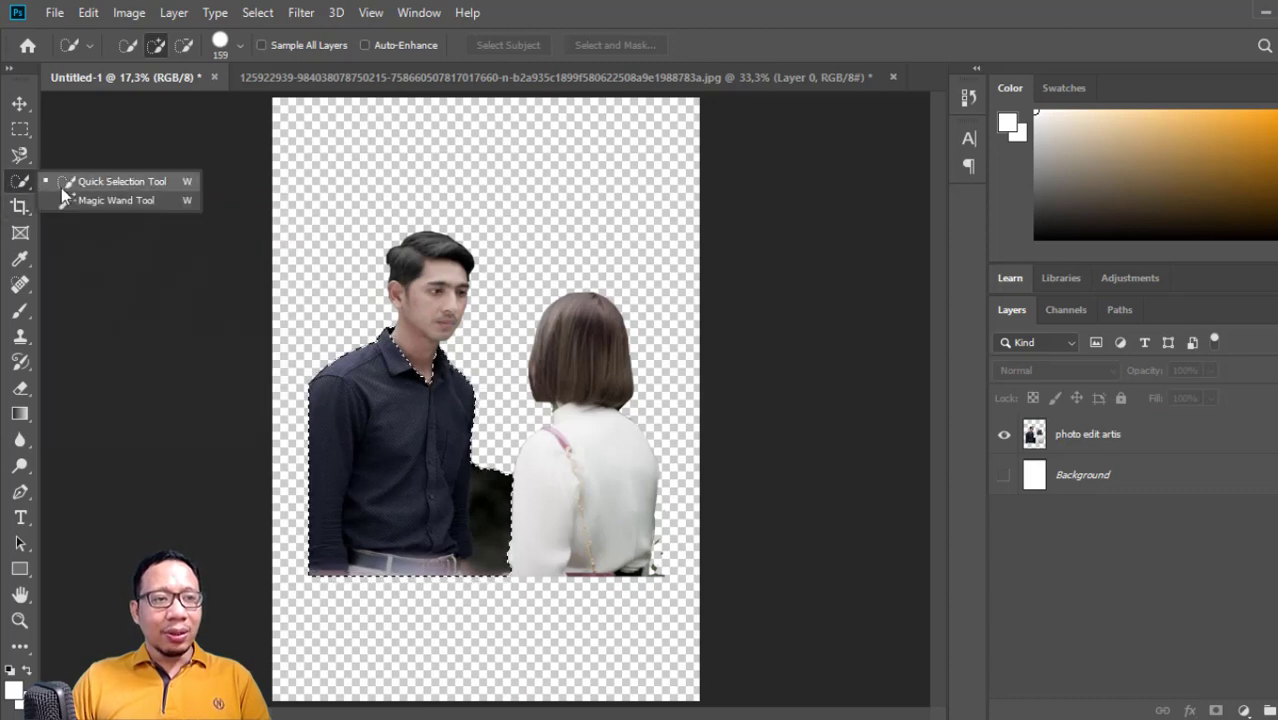
pyautogui.click(83, 186)
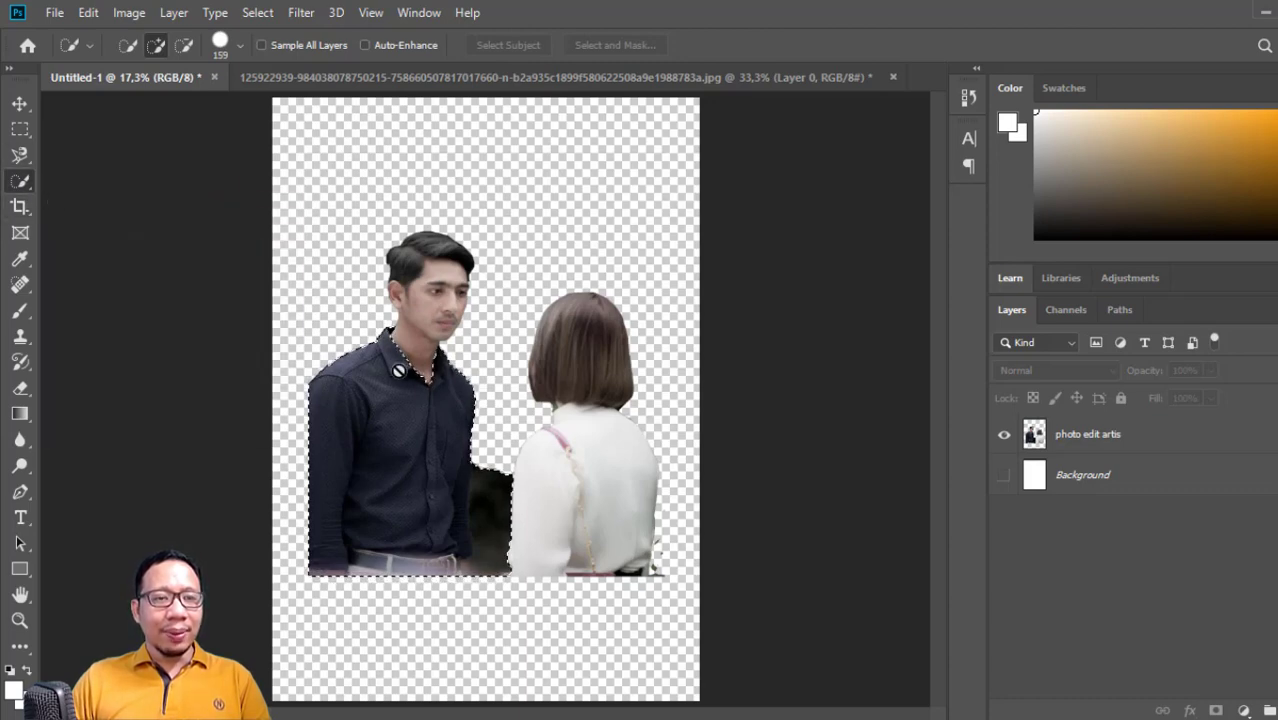
# - Activate the photo edit artis layer, try selecting the transparent area around the couple with the Magic Wand tool, and clear the selection
pyautogui.rightClick(20, 181)
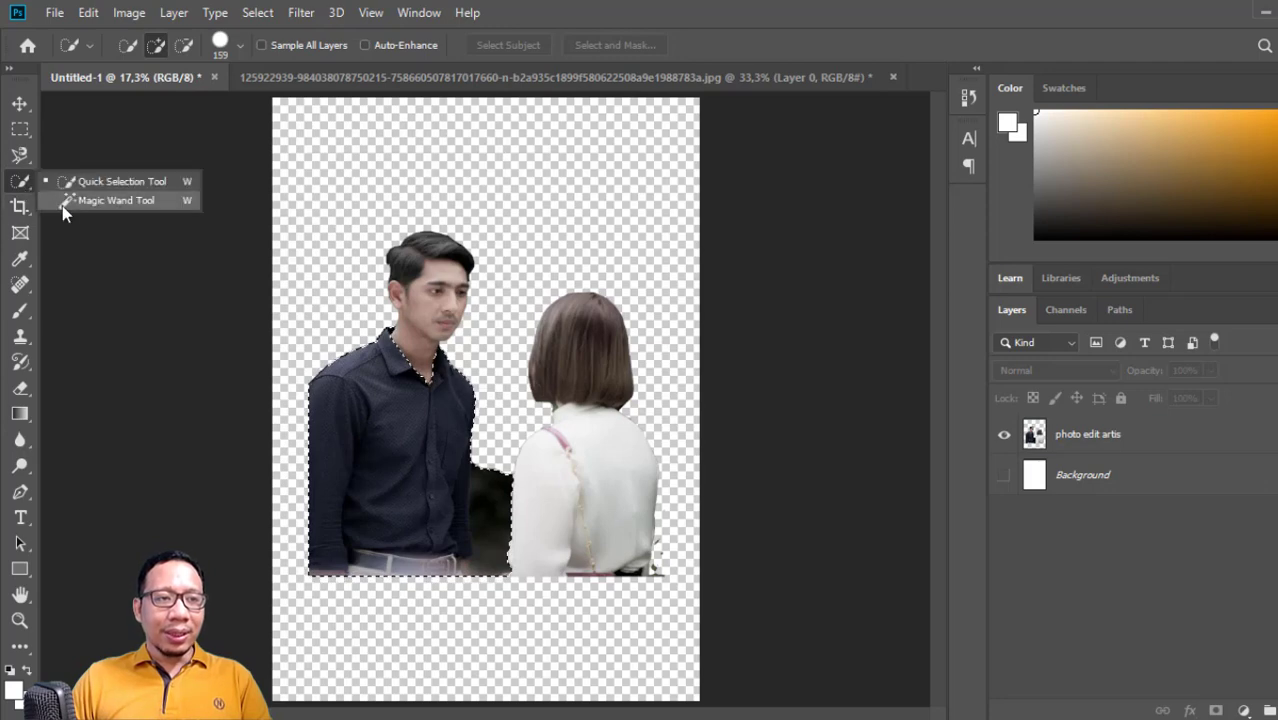
pyautogui.click(85, 205)
pyautogui.click(568, 421)
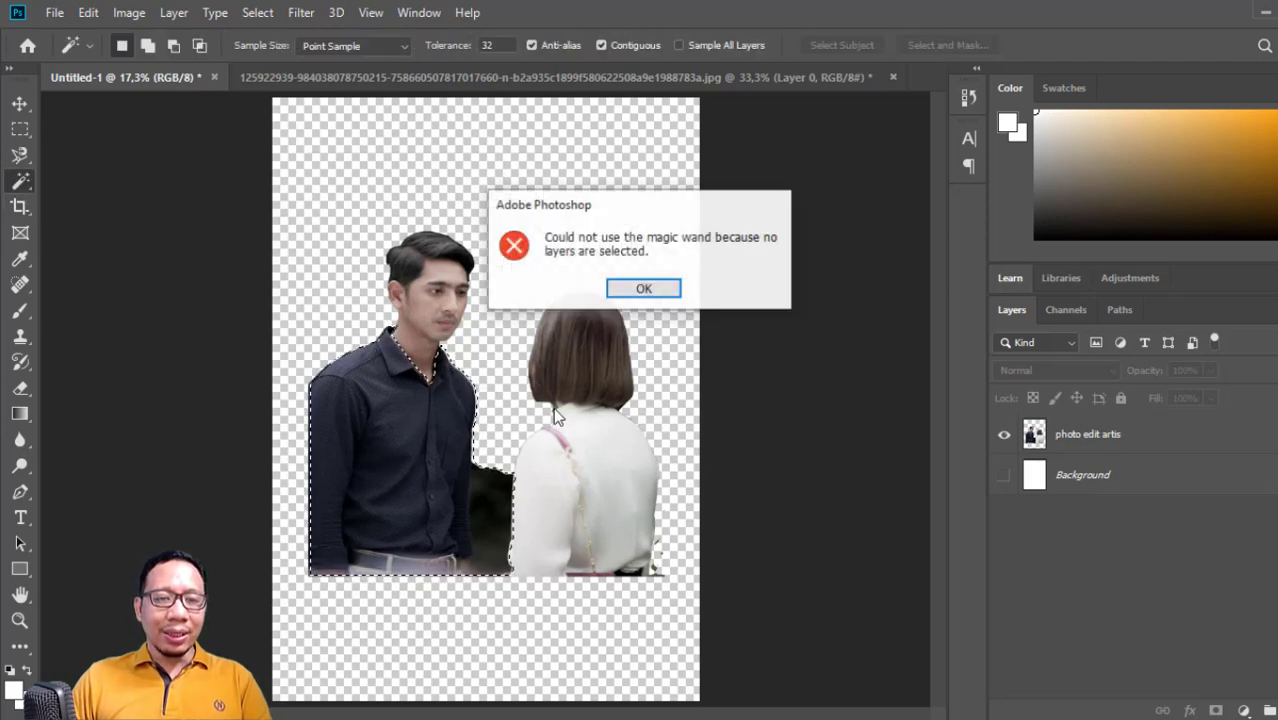
pyautogui.click(644, 288)
pyautogui.click(1100, 436)
pyautogui.click(628, 275)
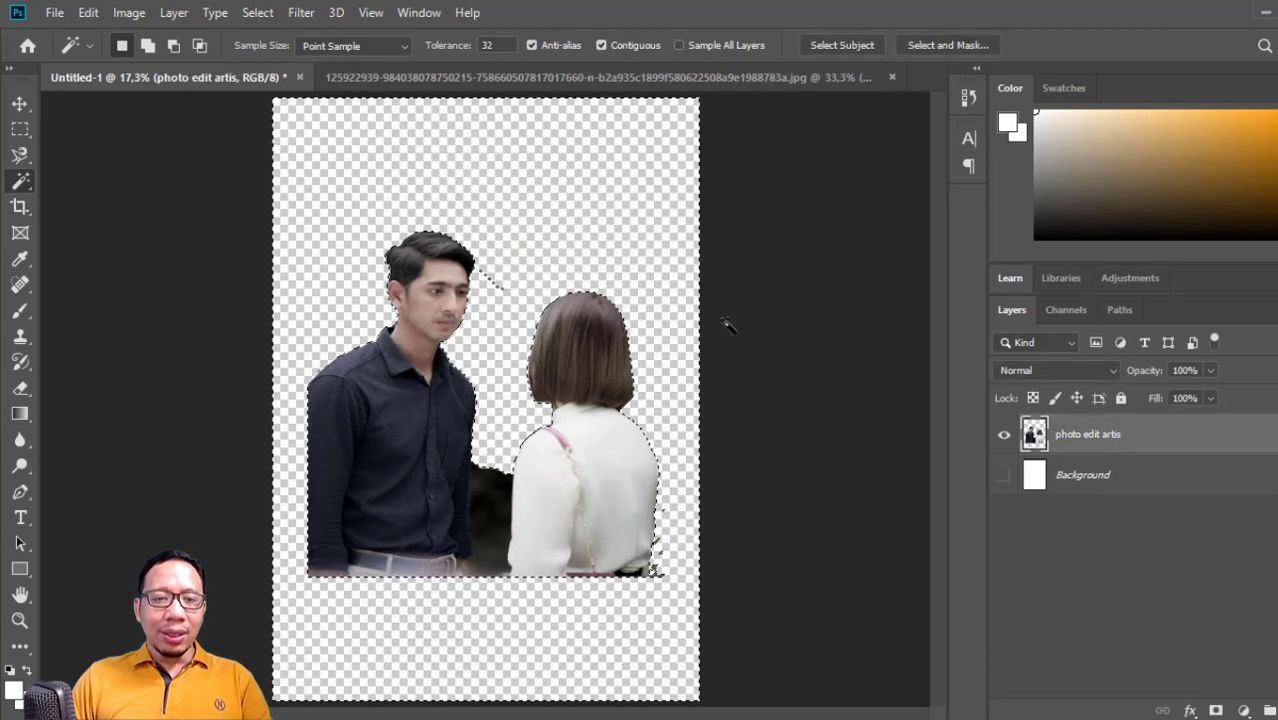
pyautogui.hotkey('ctrl', 'd')
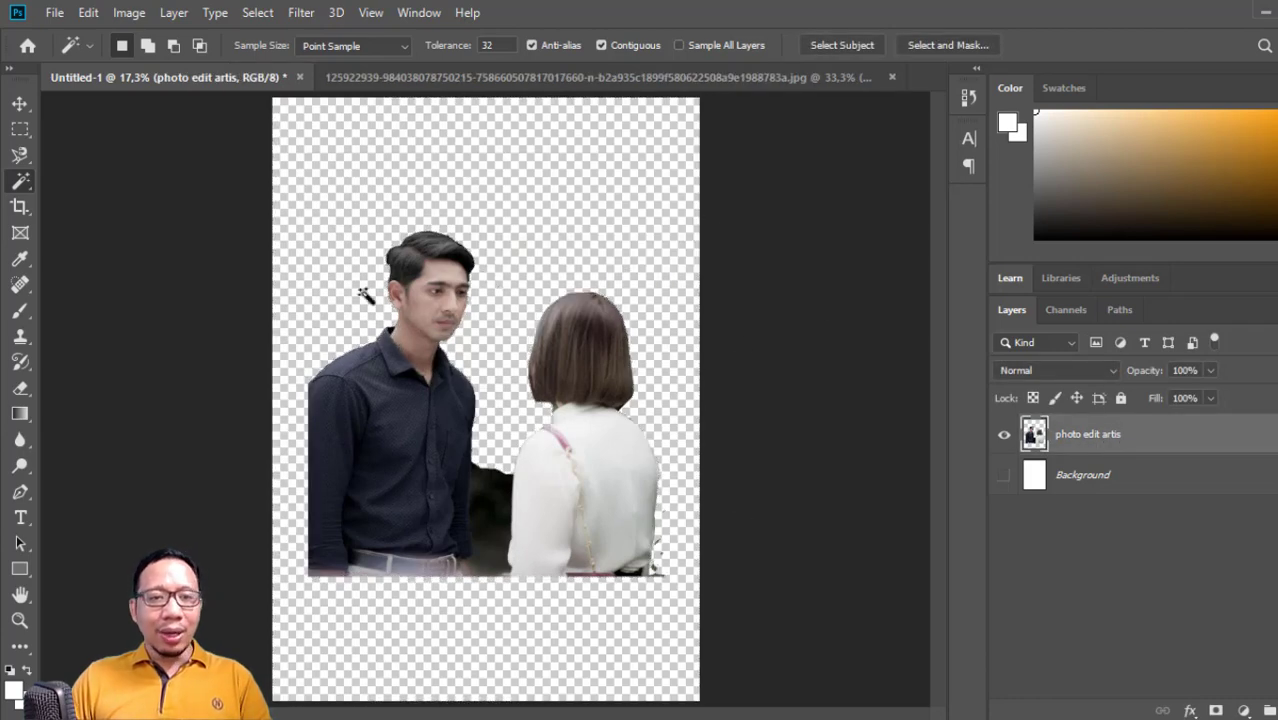
# - Crop away the empty canvas above the man's head and below the couple with the Crop tool, keeping the full width
pyautogui.click(24, 207)
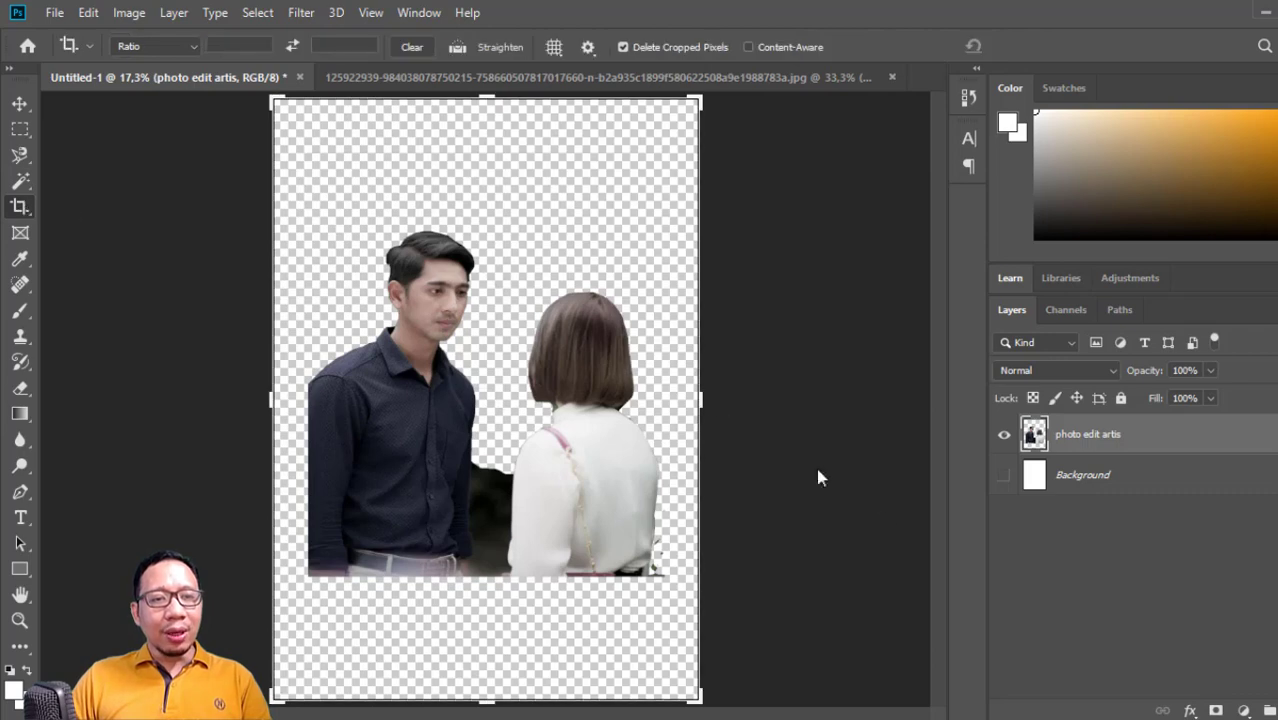
pyautogui.rightClick(20, 207)
pyautogui.click(82, 210)
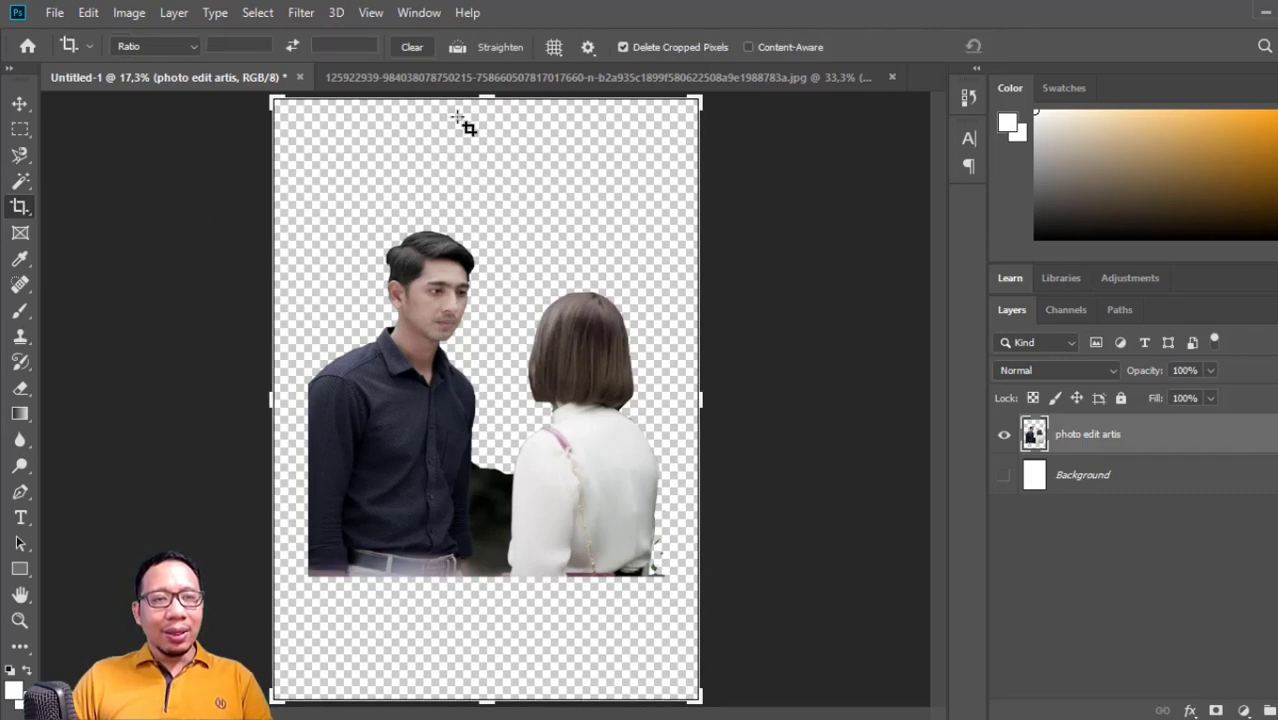
pyautogui.moveTo(479, 100); pyautogui.dragTo(487, 162)
pyautogui.moveTo(490, 636); pyautogui.dragTo(516, 560)
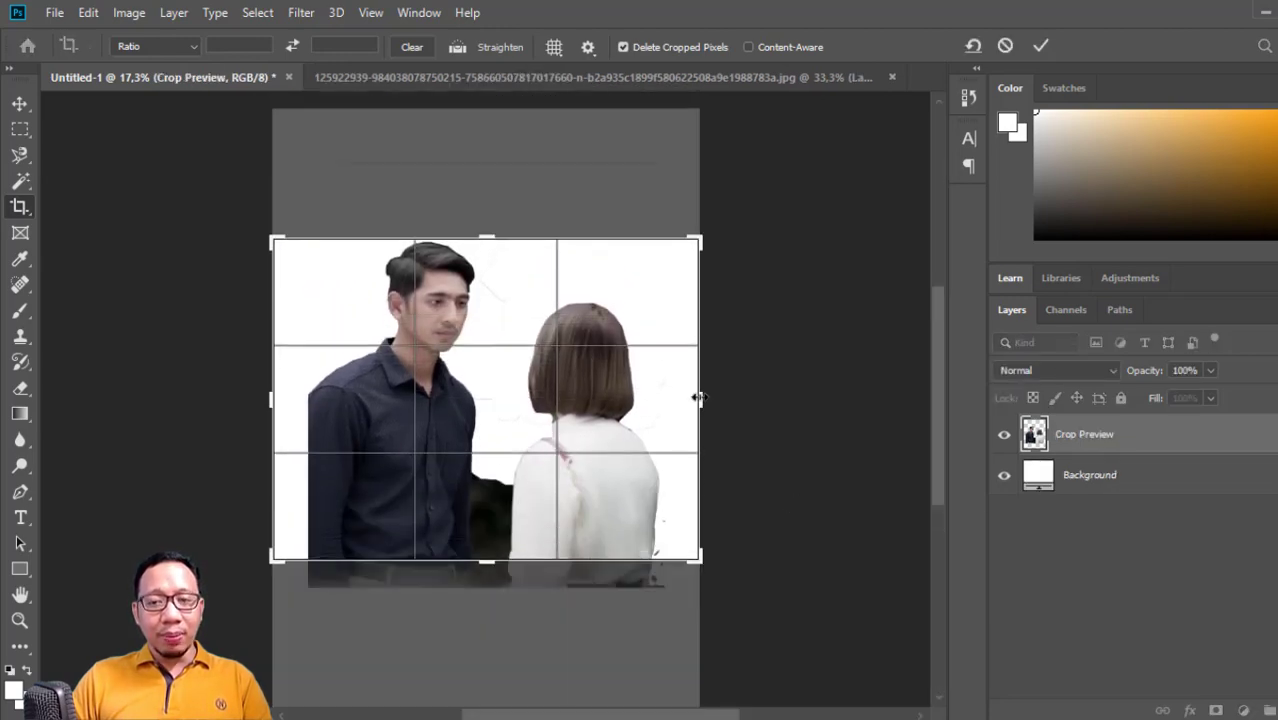
pyautogui.press('Return')
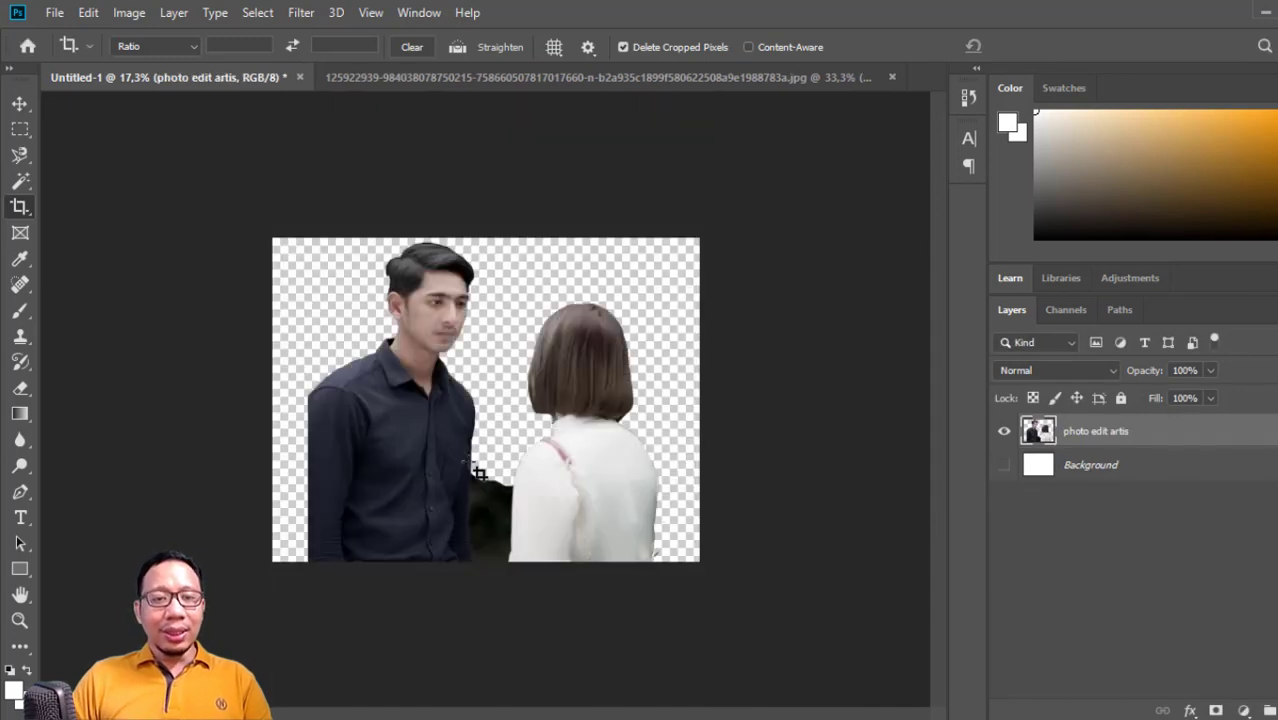
# - Perspective-crop the image around the couple with a slanted frame whose upper corners extend past the canvas's upper edge and whose lower corners sit on the lower edge
pyautogui.rightClick(28, 215)
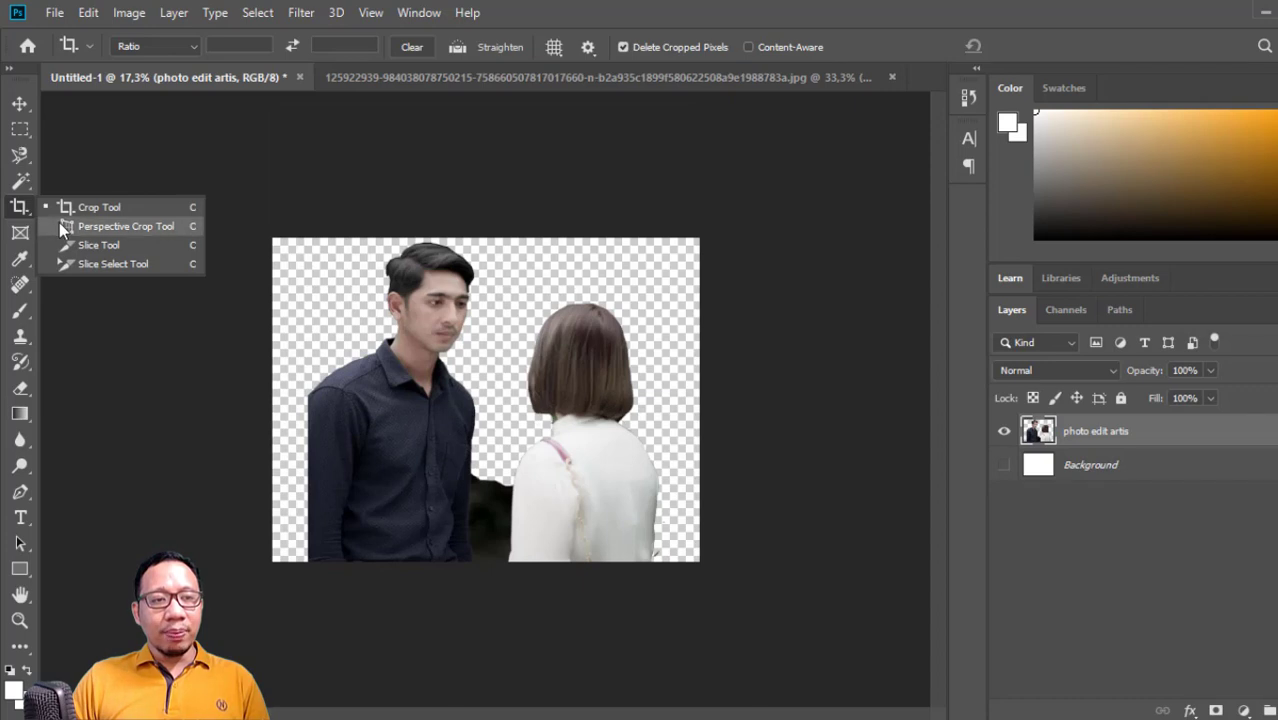
pyautogui.click(59, 222)
pyautogui.moveTo(317, 257); pyautogui.dragTo(655, 540)
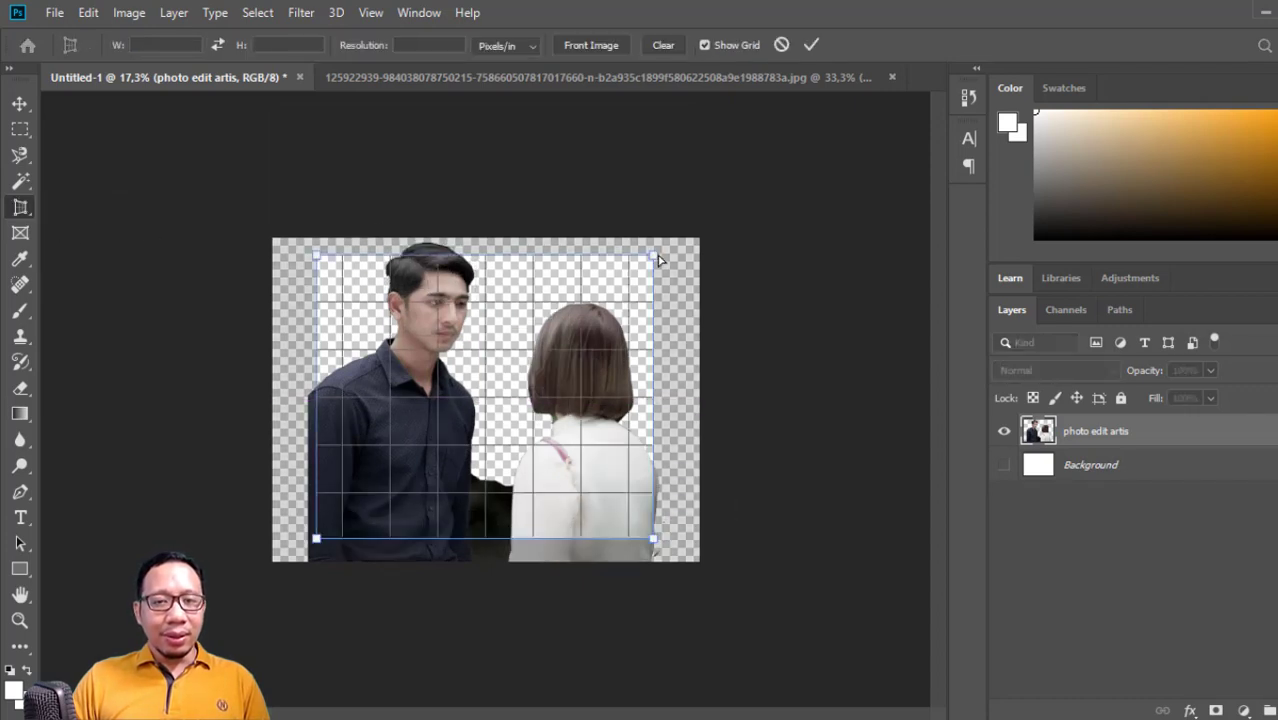
pyautogui.moveTo(653, 257); pyautogui.dragTo(731, 189)
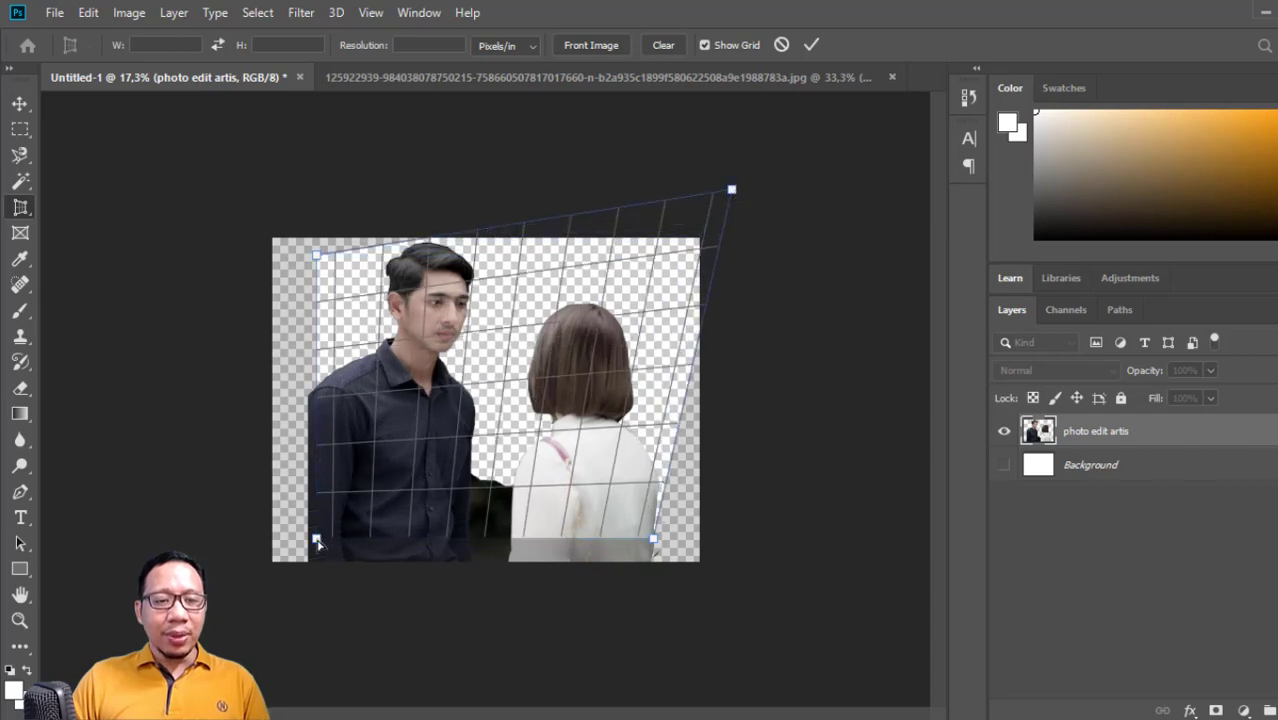
pyautogui.moveTo(318, 543); pyautogui.dragTo(274, 566)
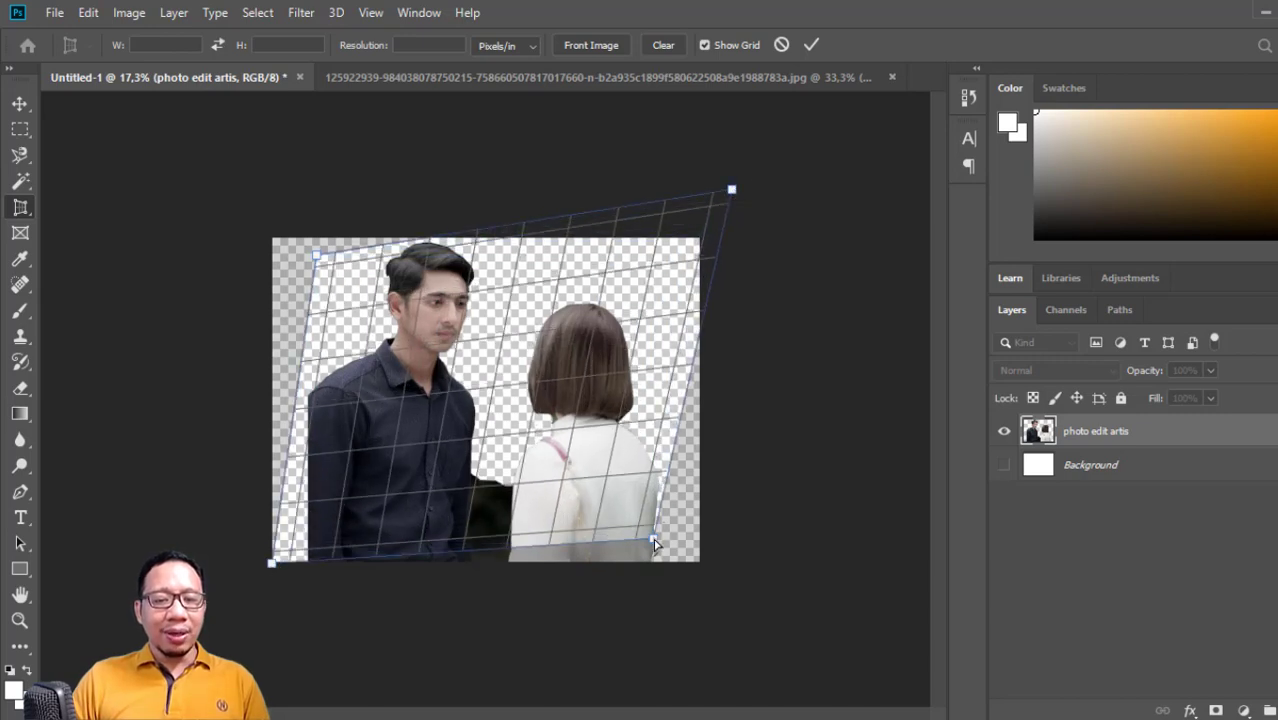
pyautogui.moveTo(654, 541); pyautogui.dragTo(669, 562)
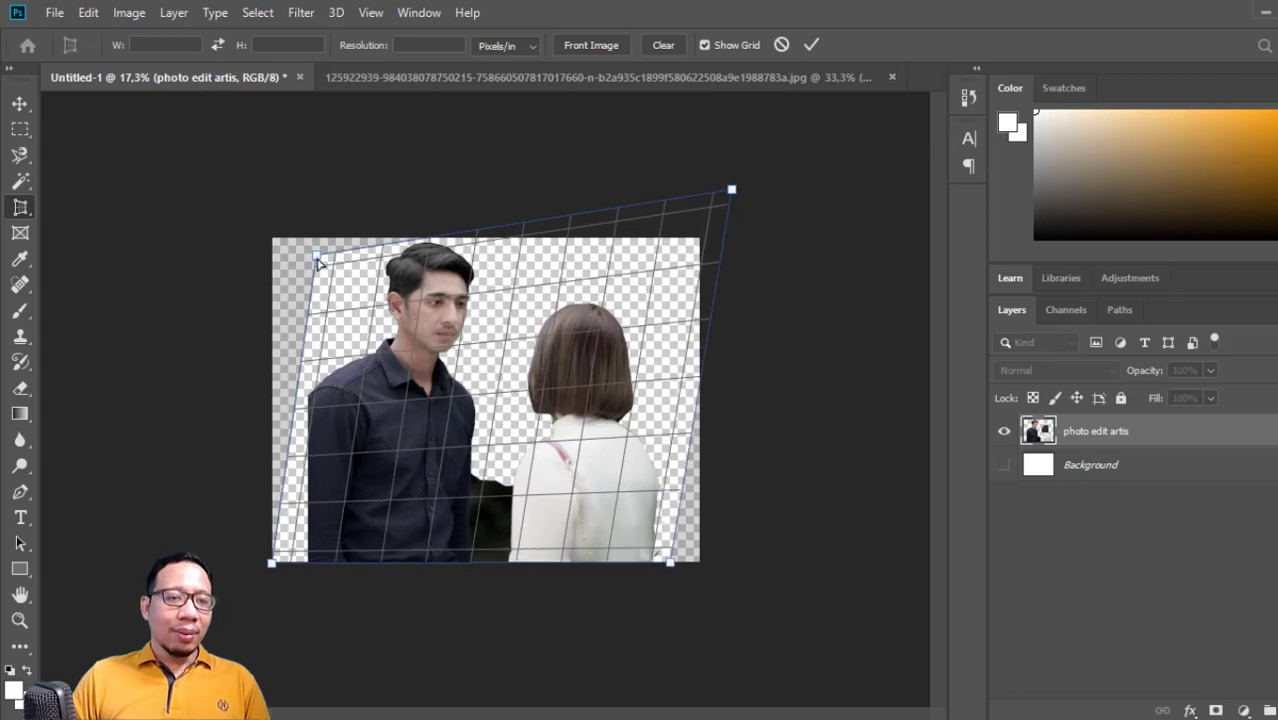
pyautogui.moveTo(319, 260); pyautogui.dragTo(343, 235)
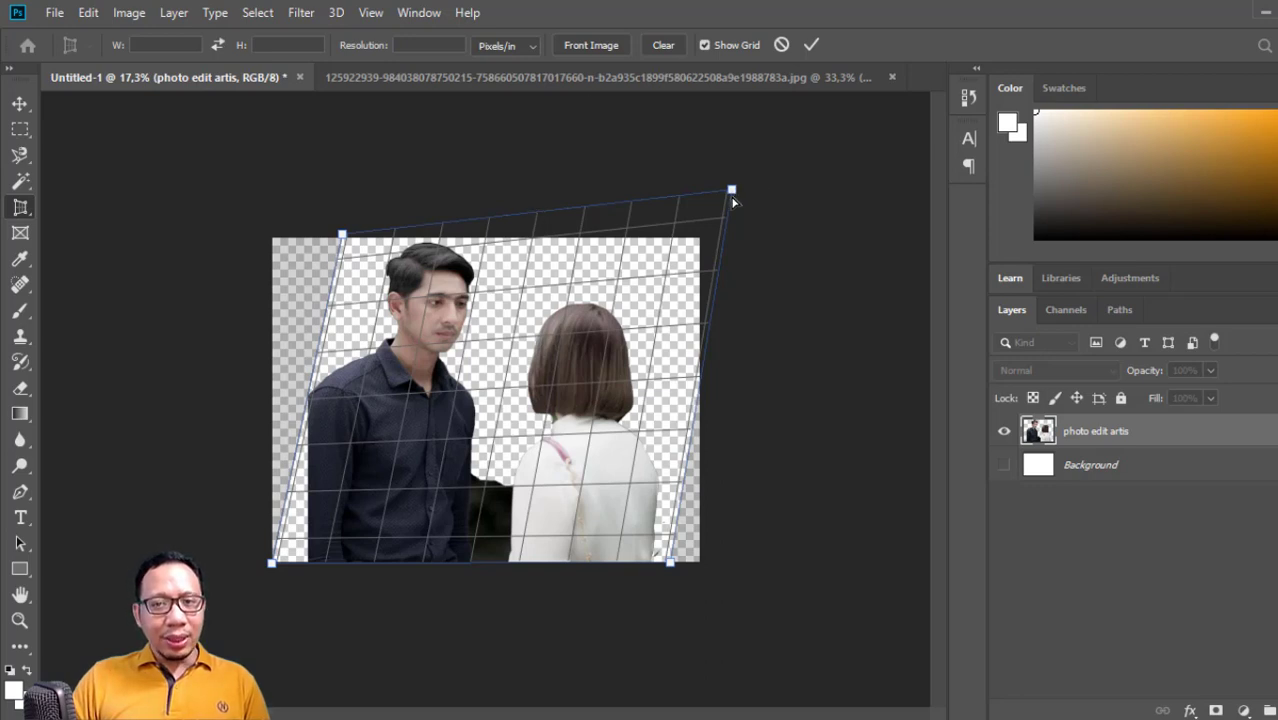
pyautogui.moveTo(734, 203)
pyautogui.mouseDown()
pyautogui.moveTo(710, 230)
pyautogui.moveTo(737, 198)
pyautogui.mouseUp()
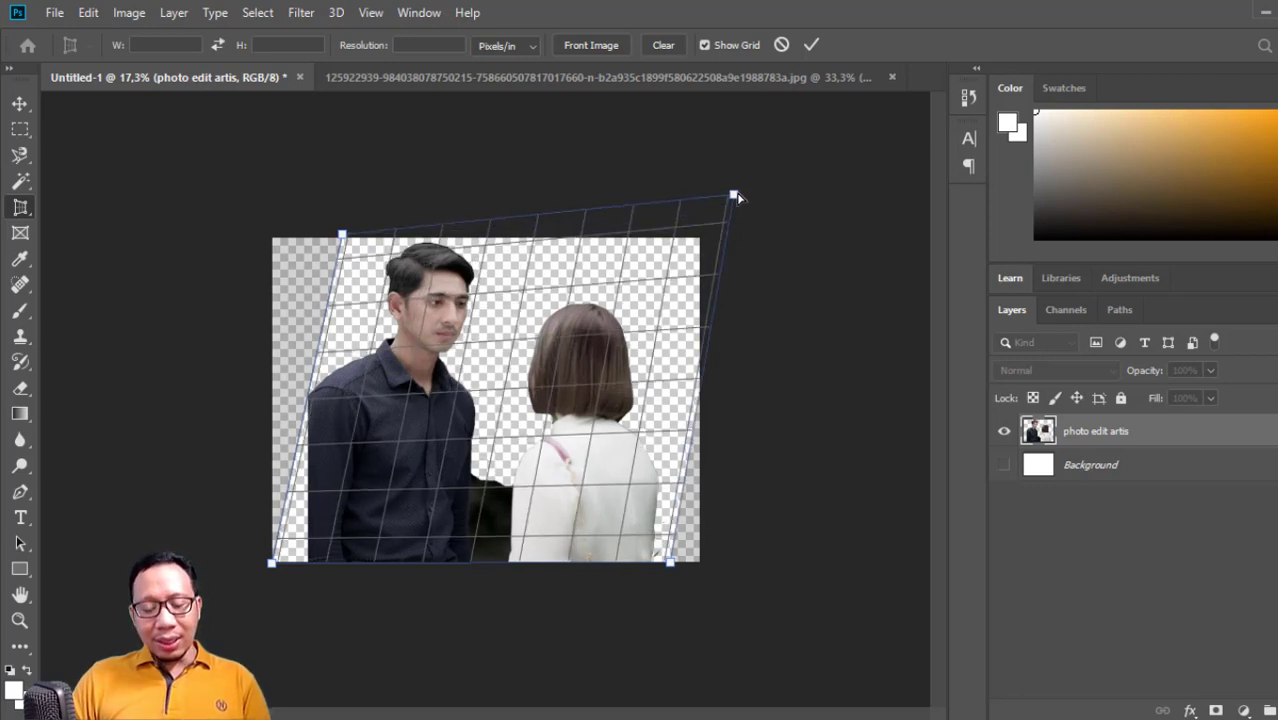
pyautogui.press('Return')
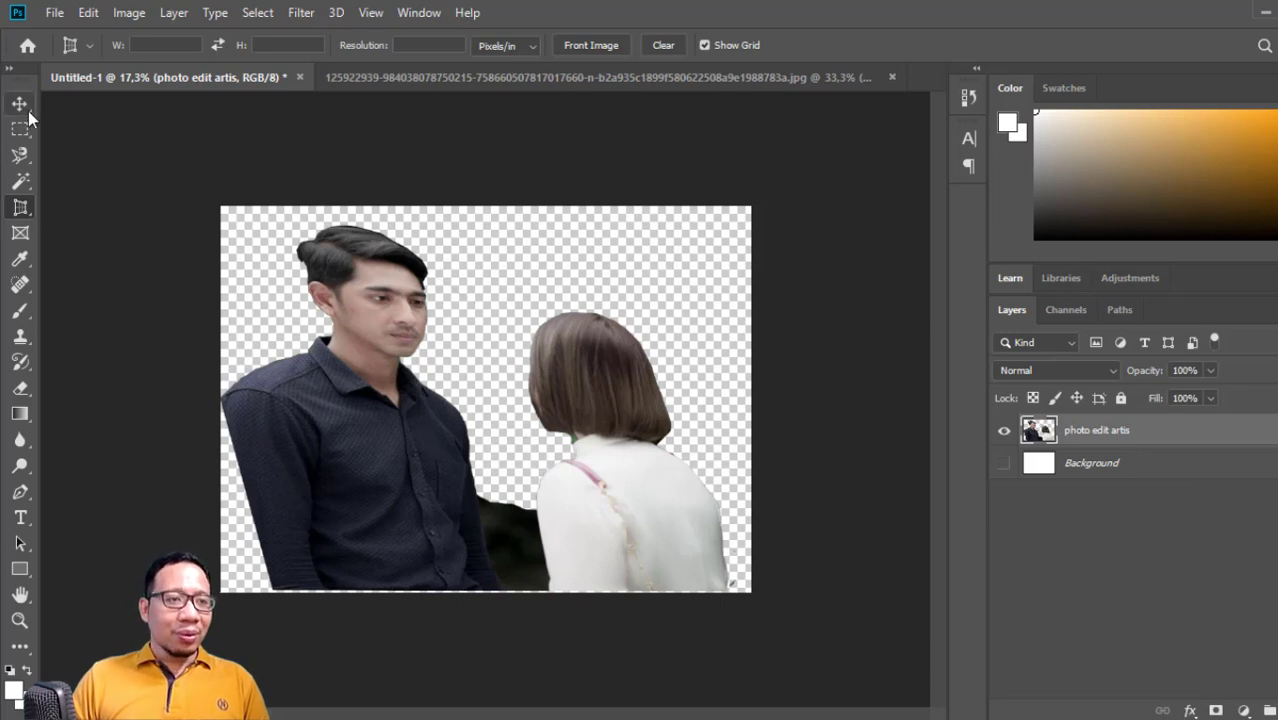
# - Divide the image into slices over the man's face and shirt and the woman's hair and back, and switch to the Slice Select tool
pyautogui.rightClick(27, 213)
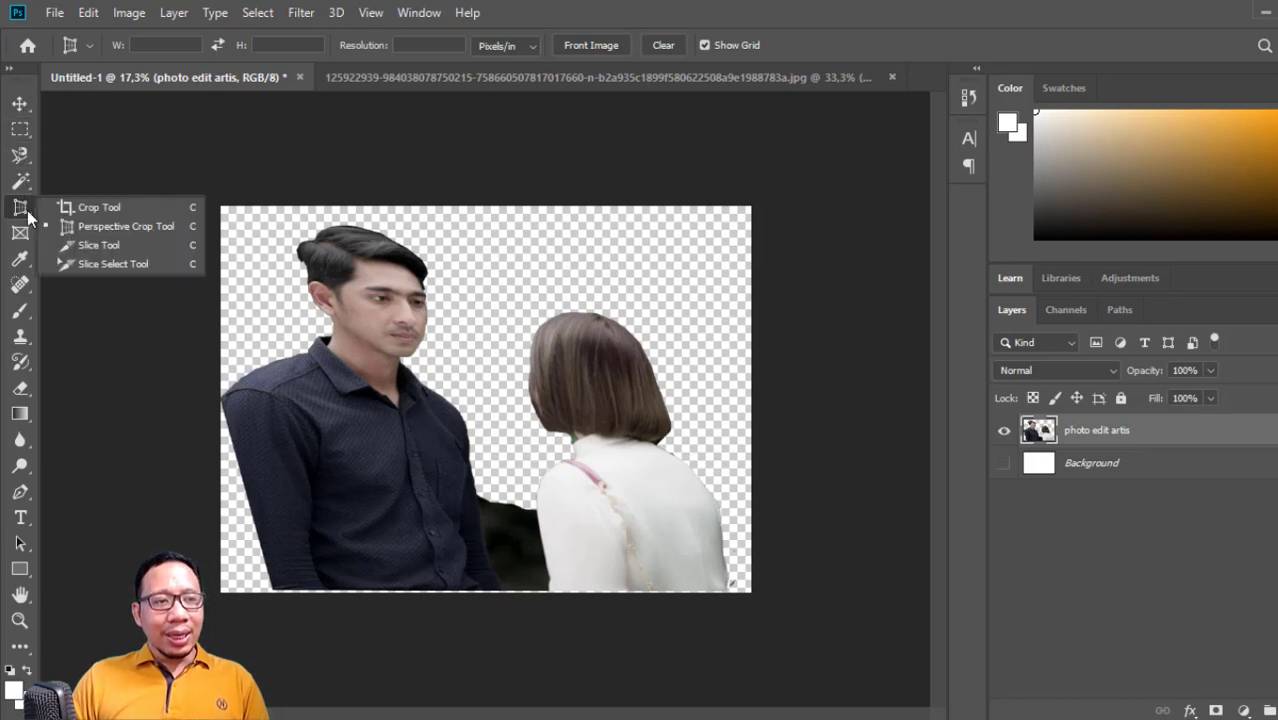
pyautogui.click(99, 245)
pyautogui.moveTo(405, 271); pyautogui.dragTo(515, 455)
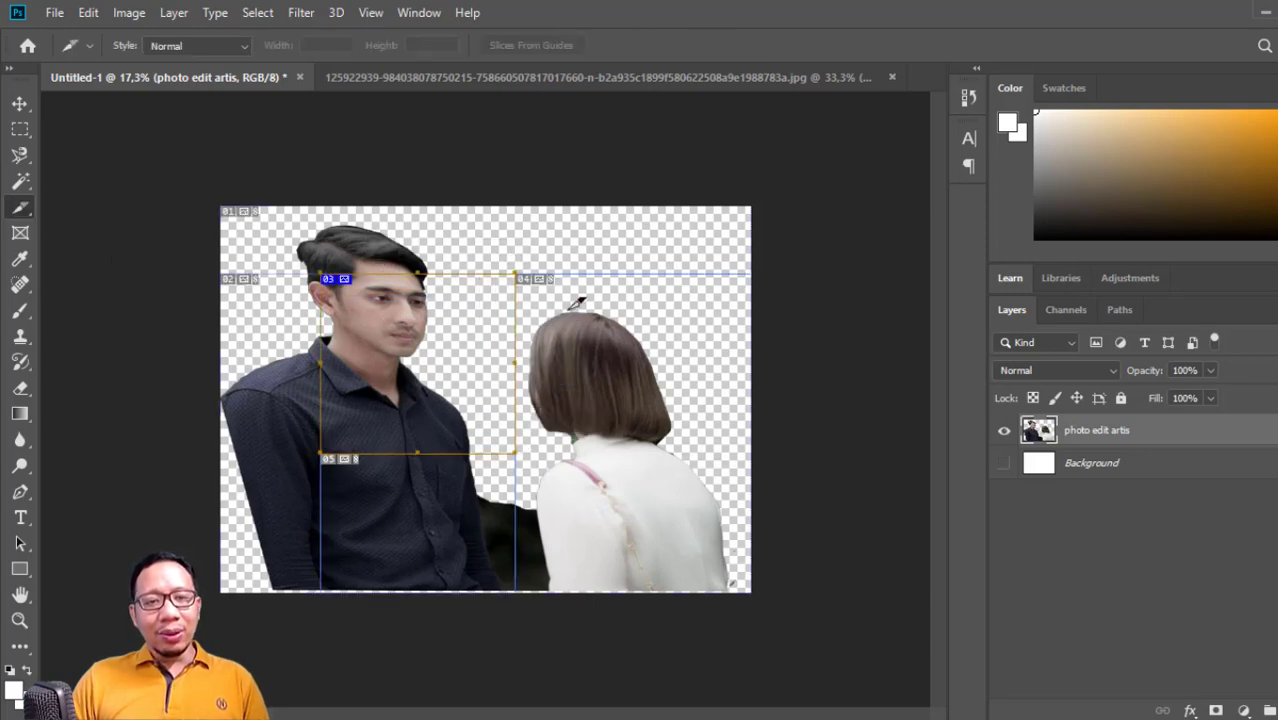
pyautogui.moveTo(566, 311); pyautogui.dragTo(779, 518)
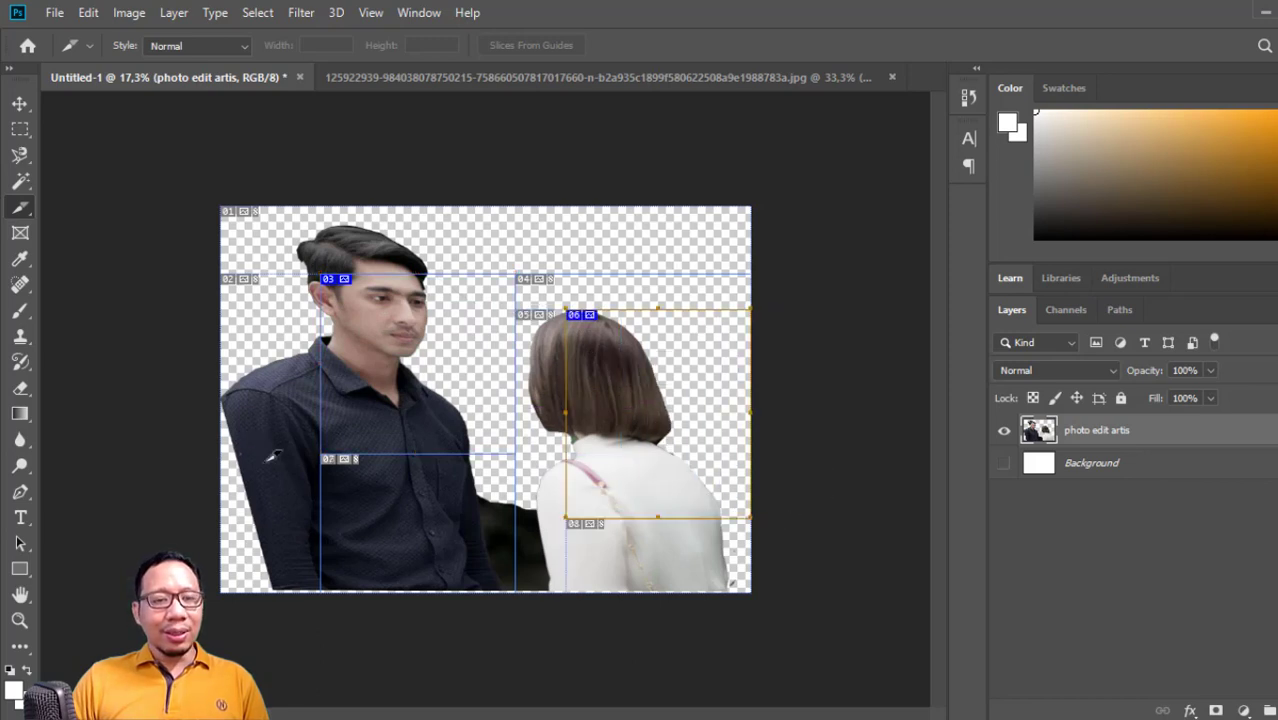
pyautogui.moveTo(239, 455); pyautogui.dragTo(471, 648)
pyautogui.moveTo(208, 270); pyautogui.dragTo(378, 518)
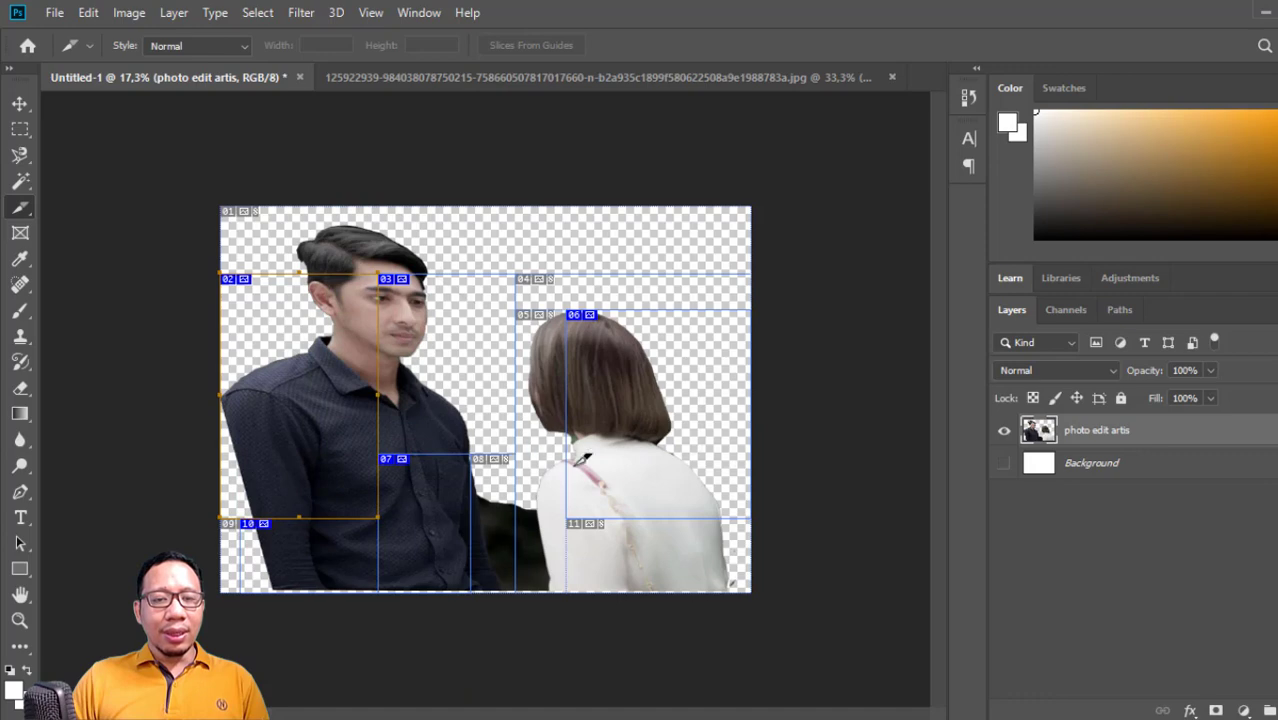
pyautogui.moveTo(514, 455); pyautogui.dragTo(798, 688)
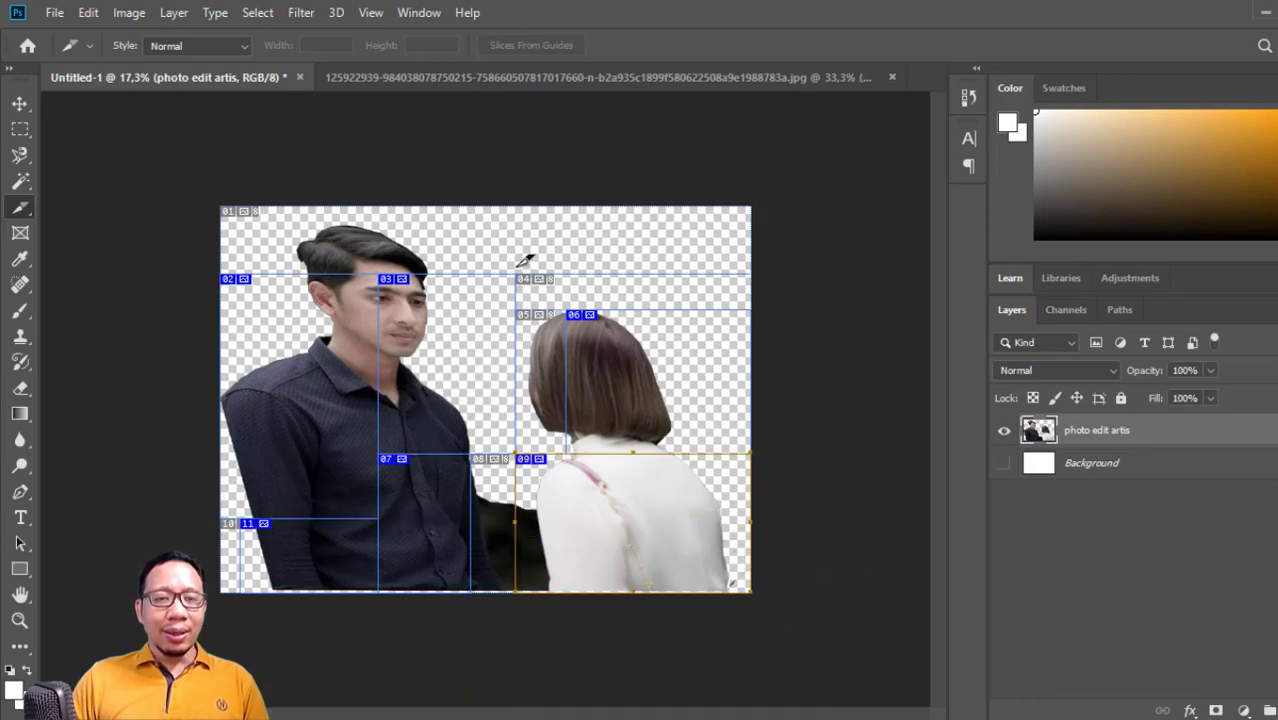
pyautogui.moveTo(517, 271); pyautogui.dragTo(780, 410)
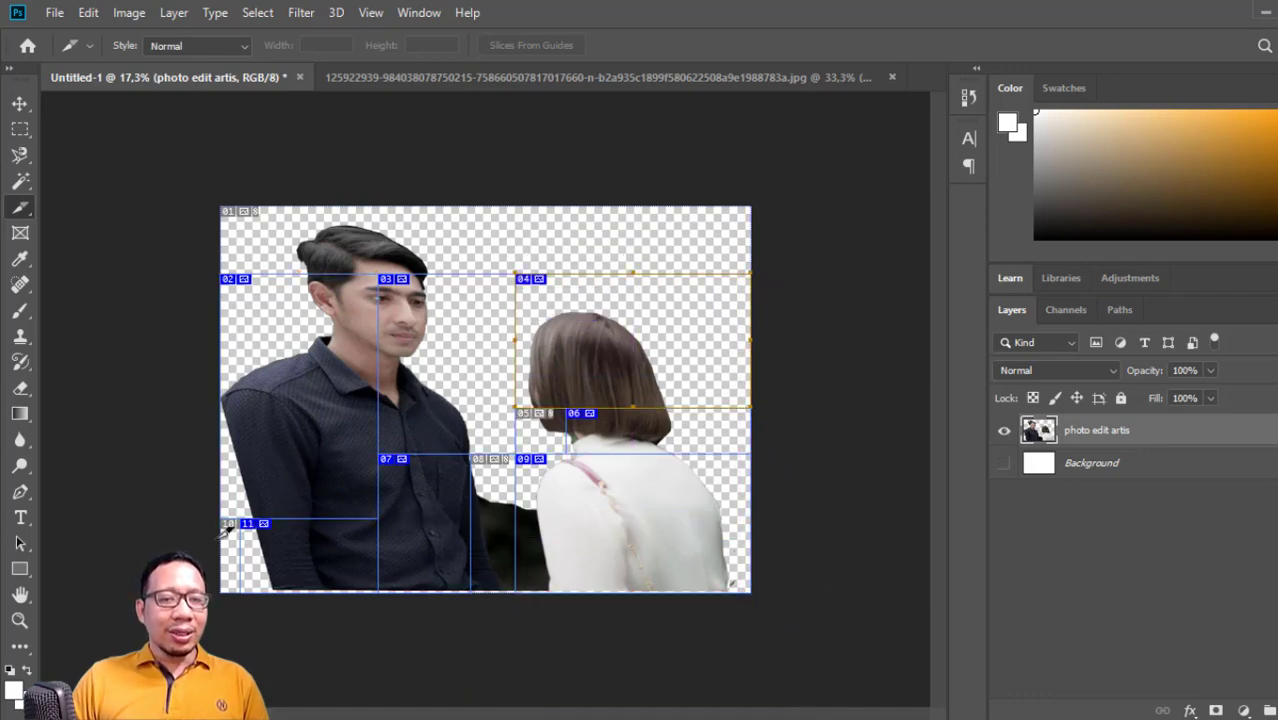
pyautogui.rightClick(28, 212)
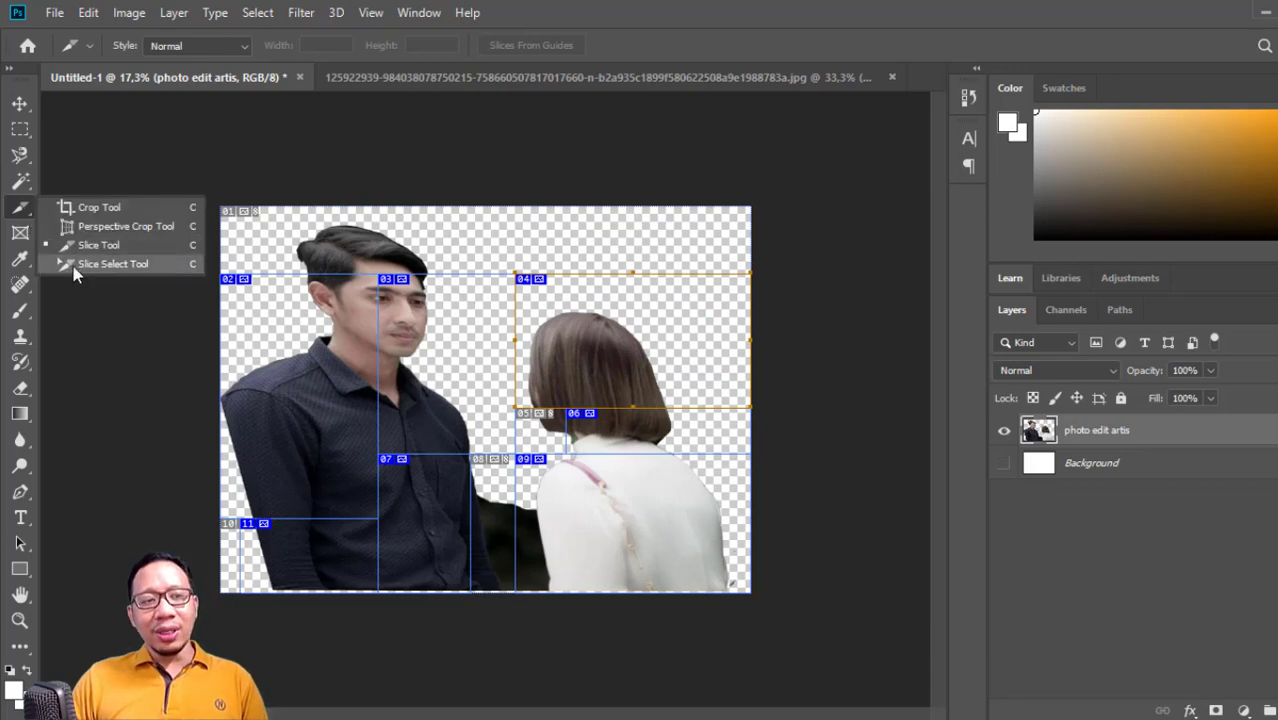
pyautogui.click(100, 264)
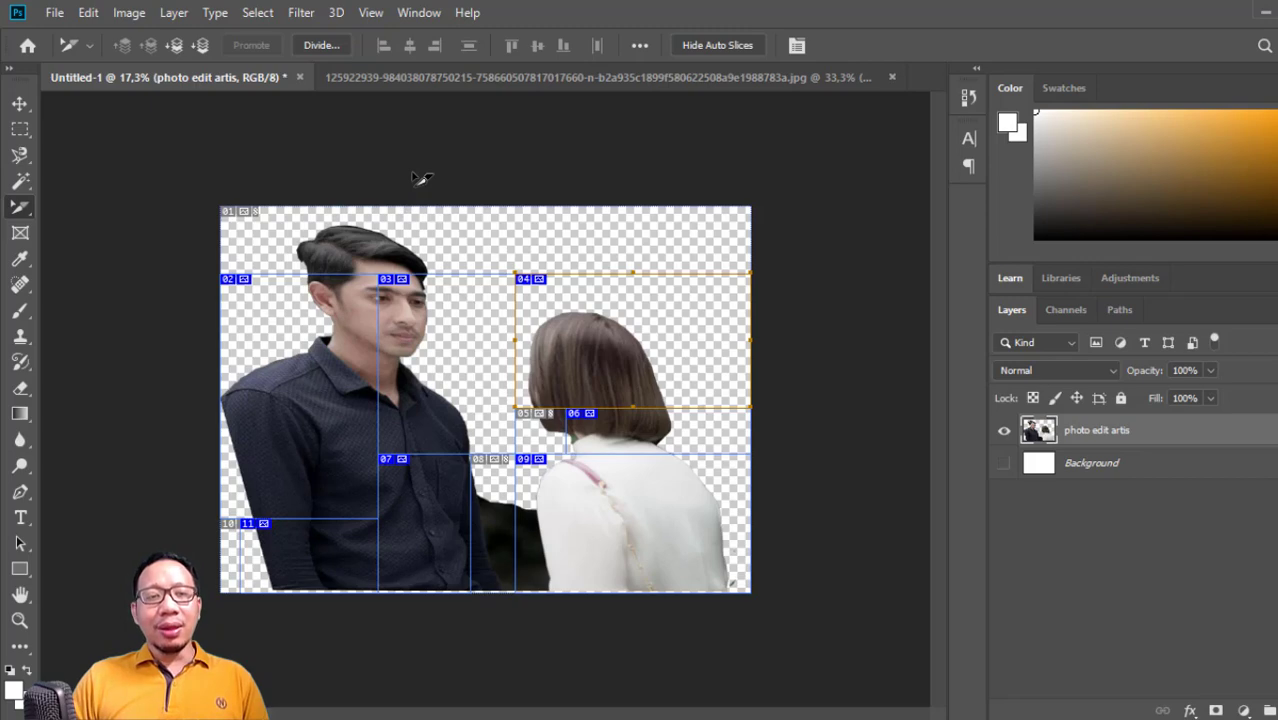
# - Place a new text layer near the canvas's upper edge, between the heads of the couple, with the Horizontal Type tool
pyautogui.click(19, 518)
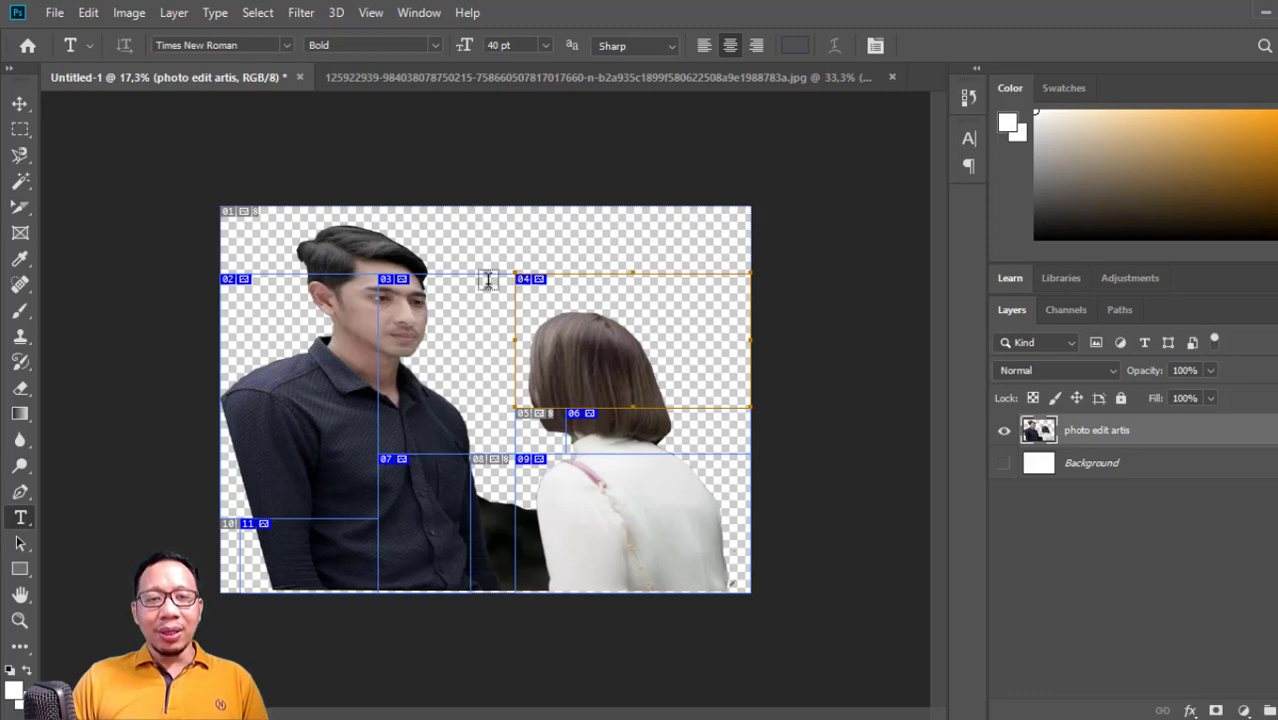
pyautogui.click(478, 240)
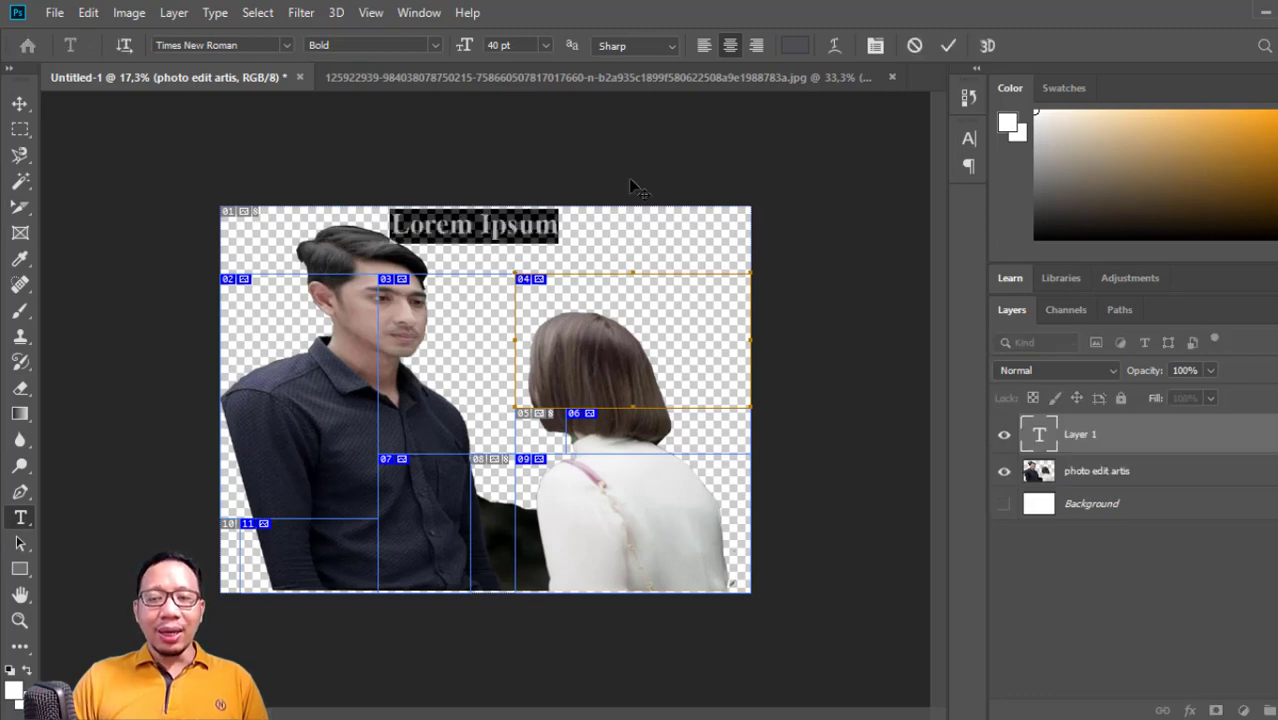